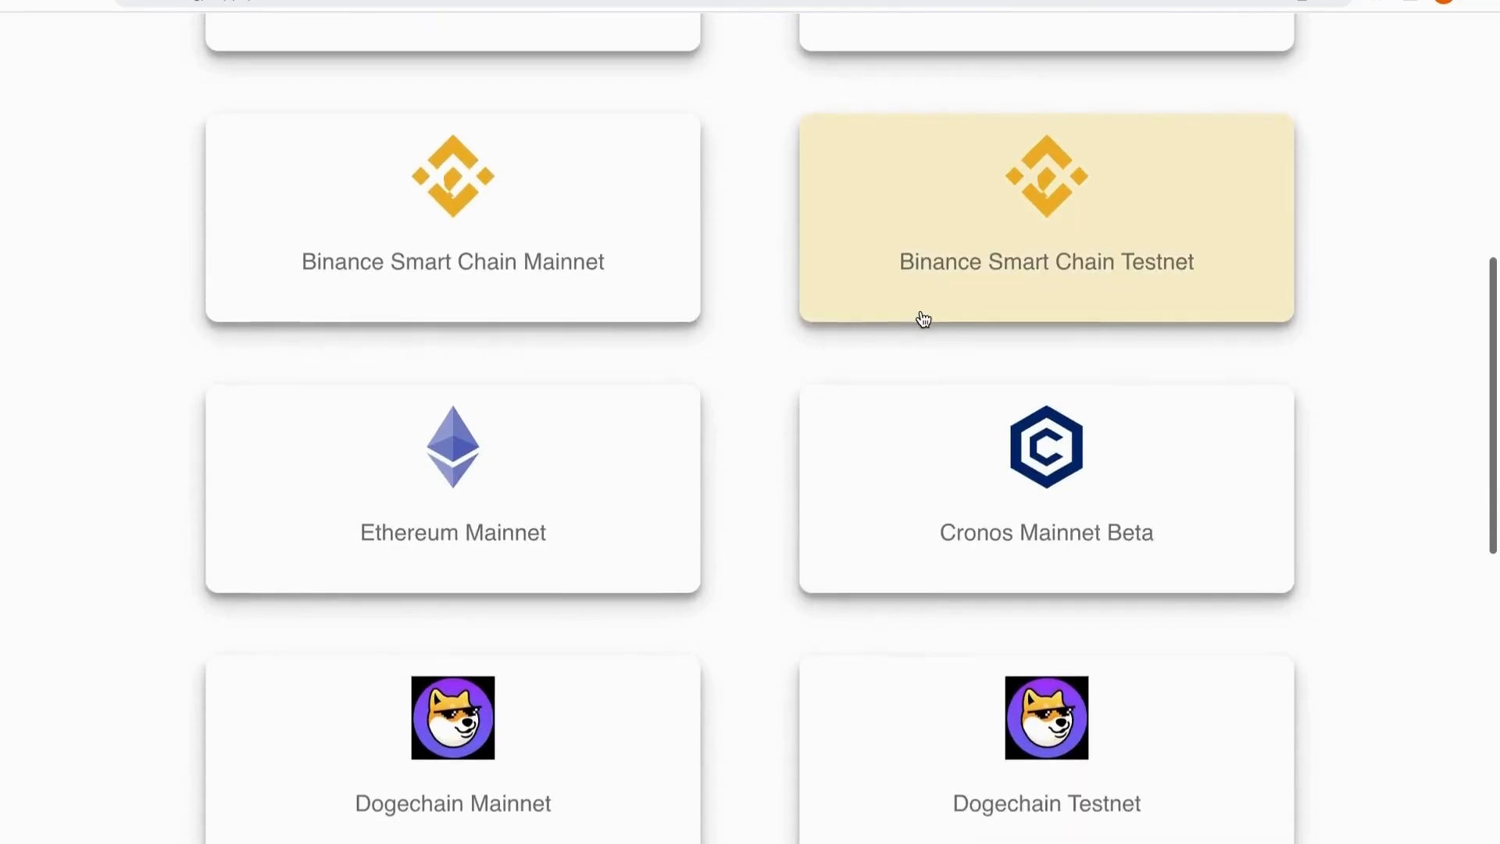
Choose Polygon Mumbai Testnet as the blockchain for the new dApp
{"action": "scroll", "coordinate": [910, 344], "scroll_direction": "down", "scroll_amount": 3}
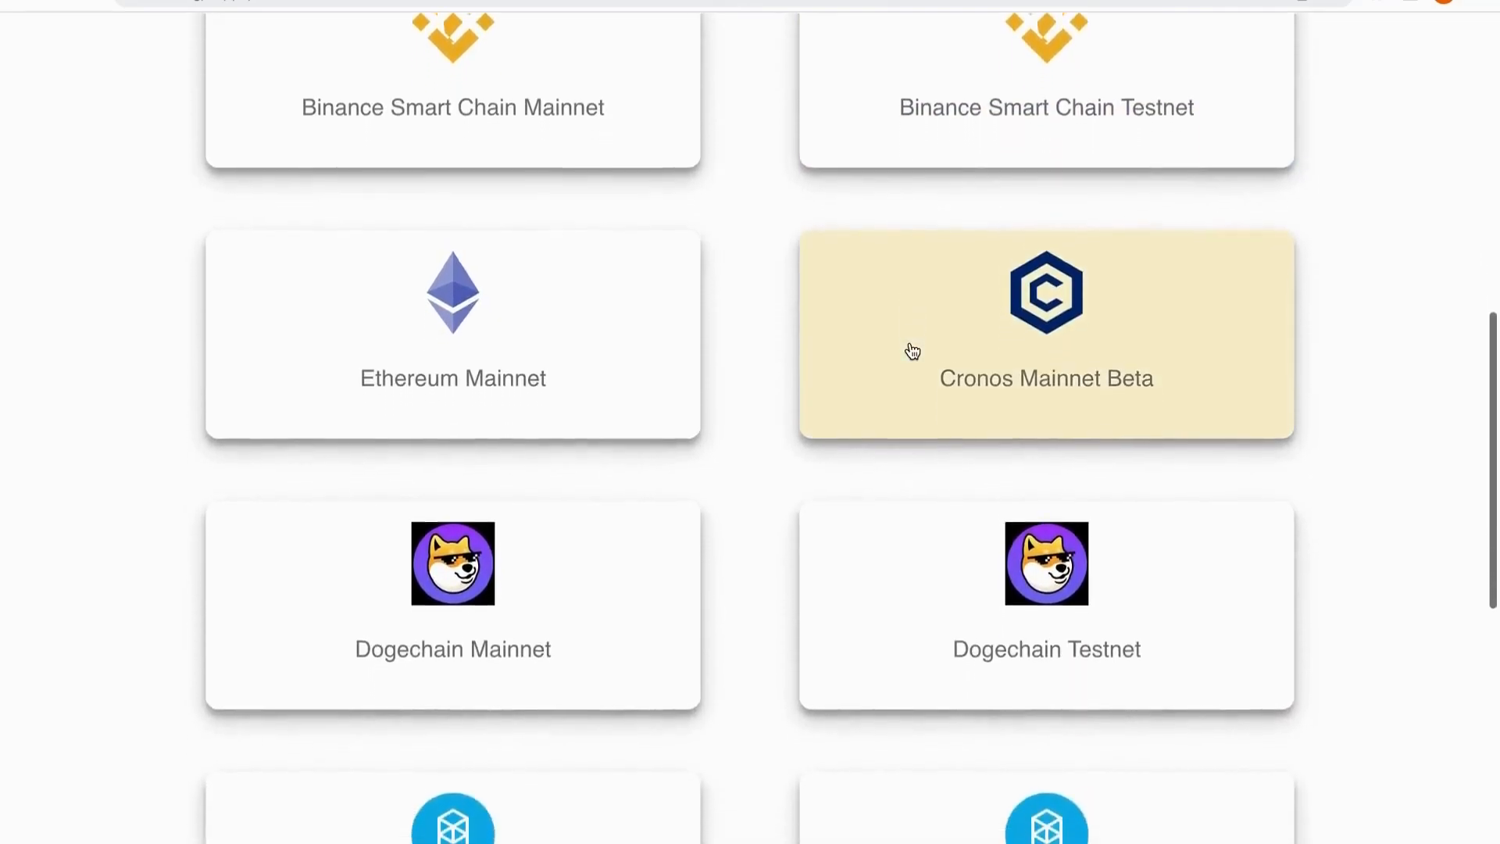
{"action": "scroll", "coordinate": [913, 351], "scroll_direction": "down", "scroll_amount": 2}
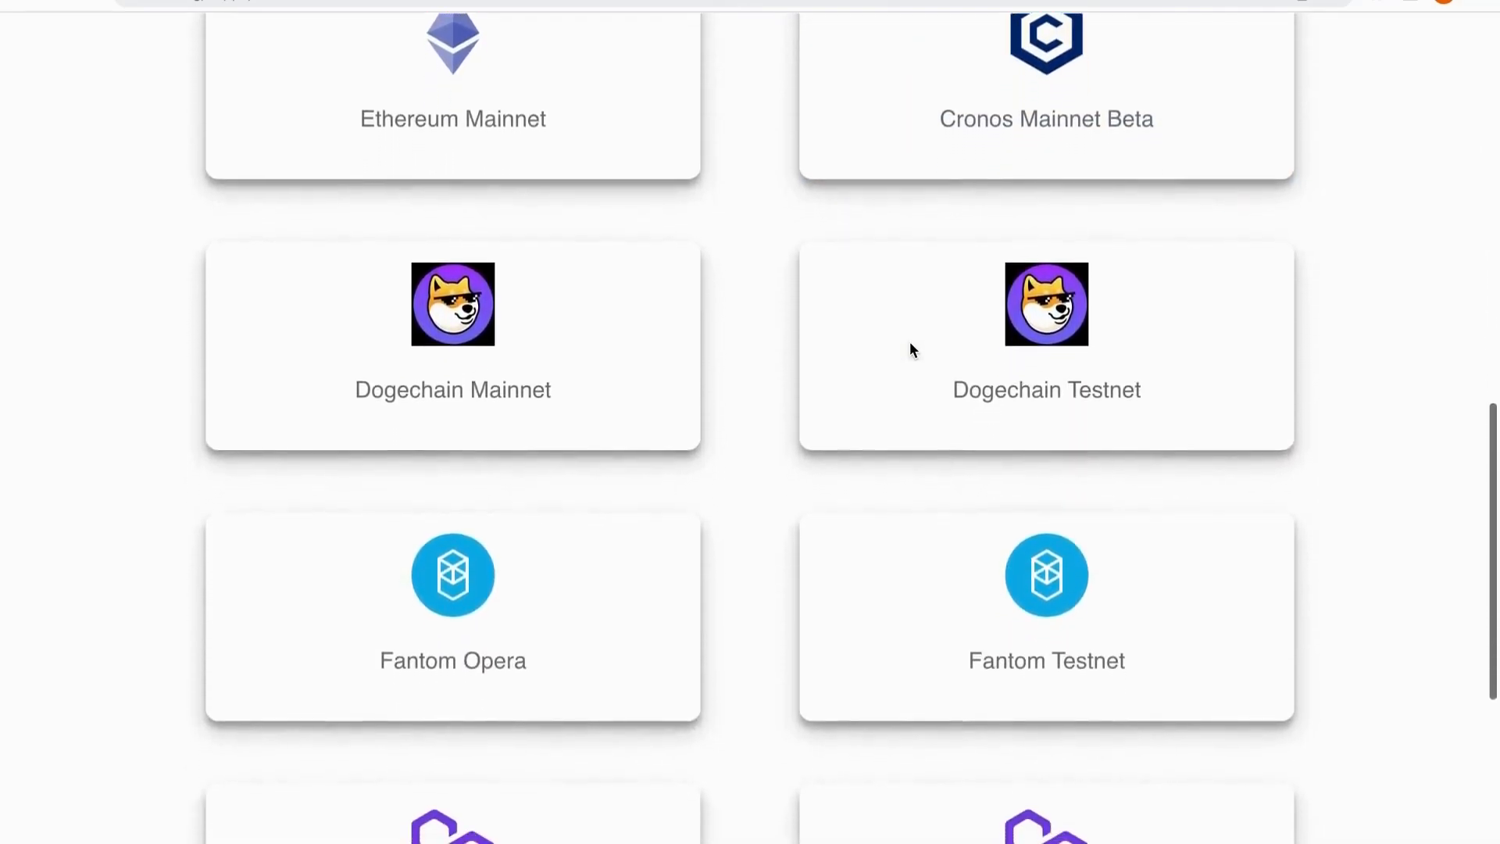
{"action": "scroll", "coordinate": [912, 351], "scroll_direction": "down", "scroll_amount": 3}
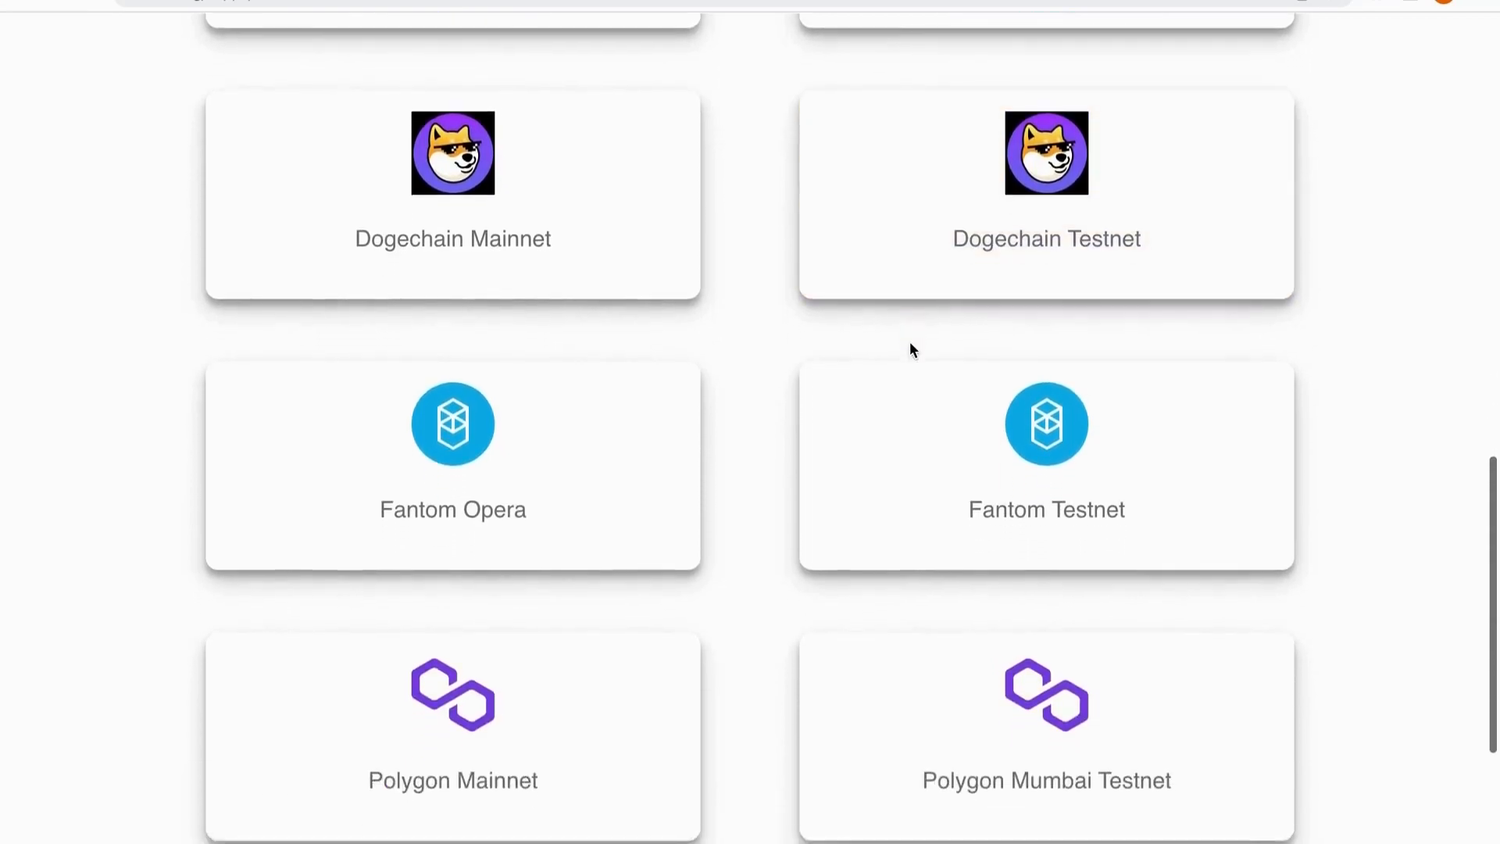
{"action": "scroll", "coordinate": [910, 343], "scroll_direction": "down", "scroll_amount": 3}
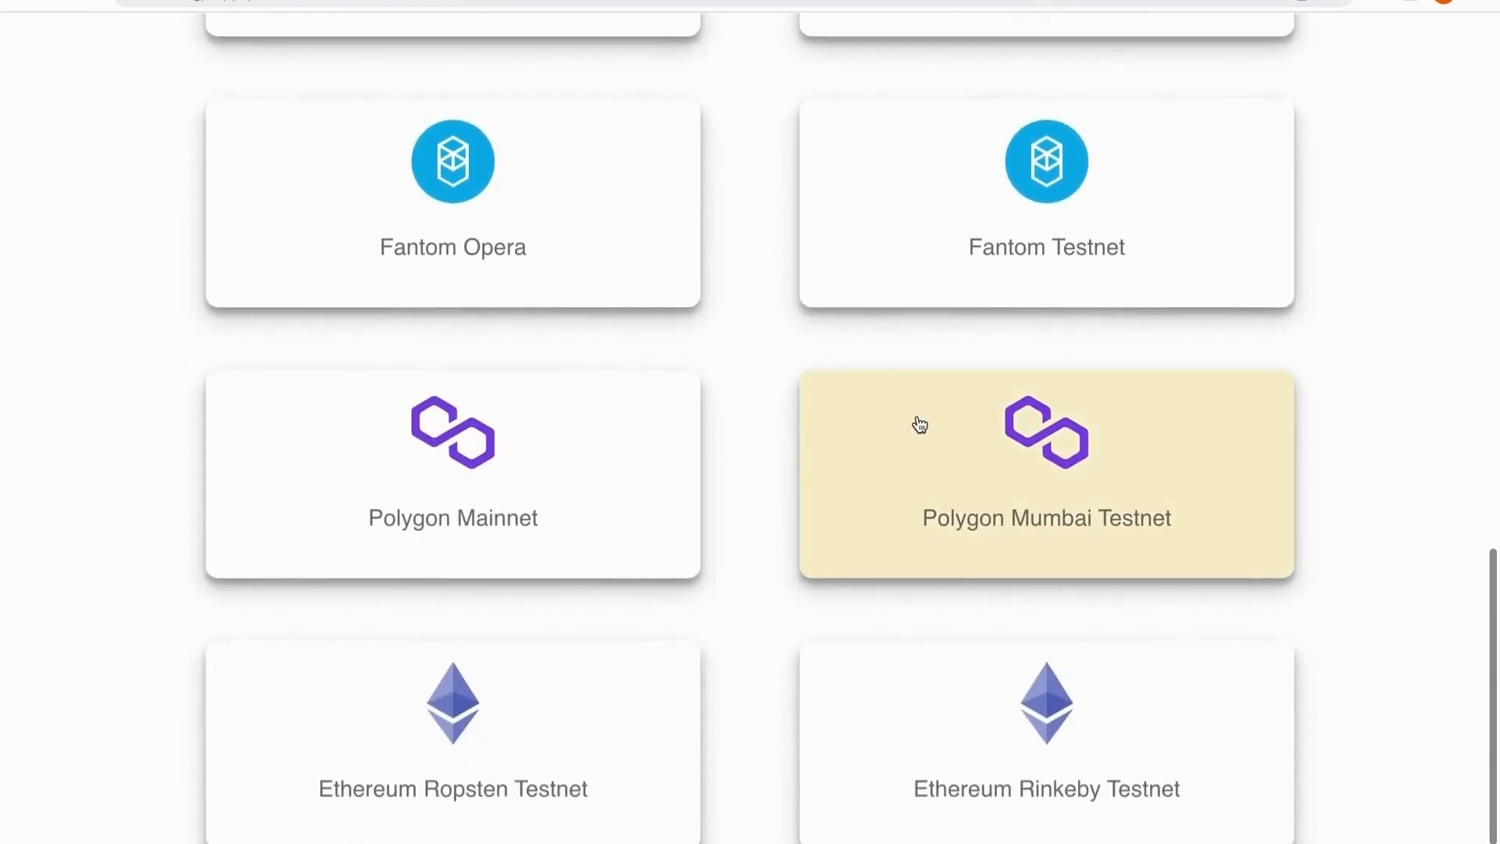
{"action": "left_click", "coordinate": [916, 422]}
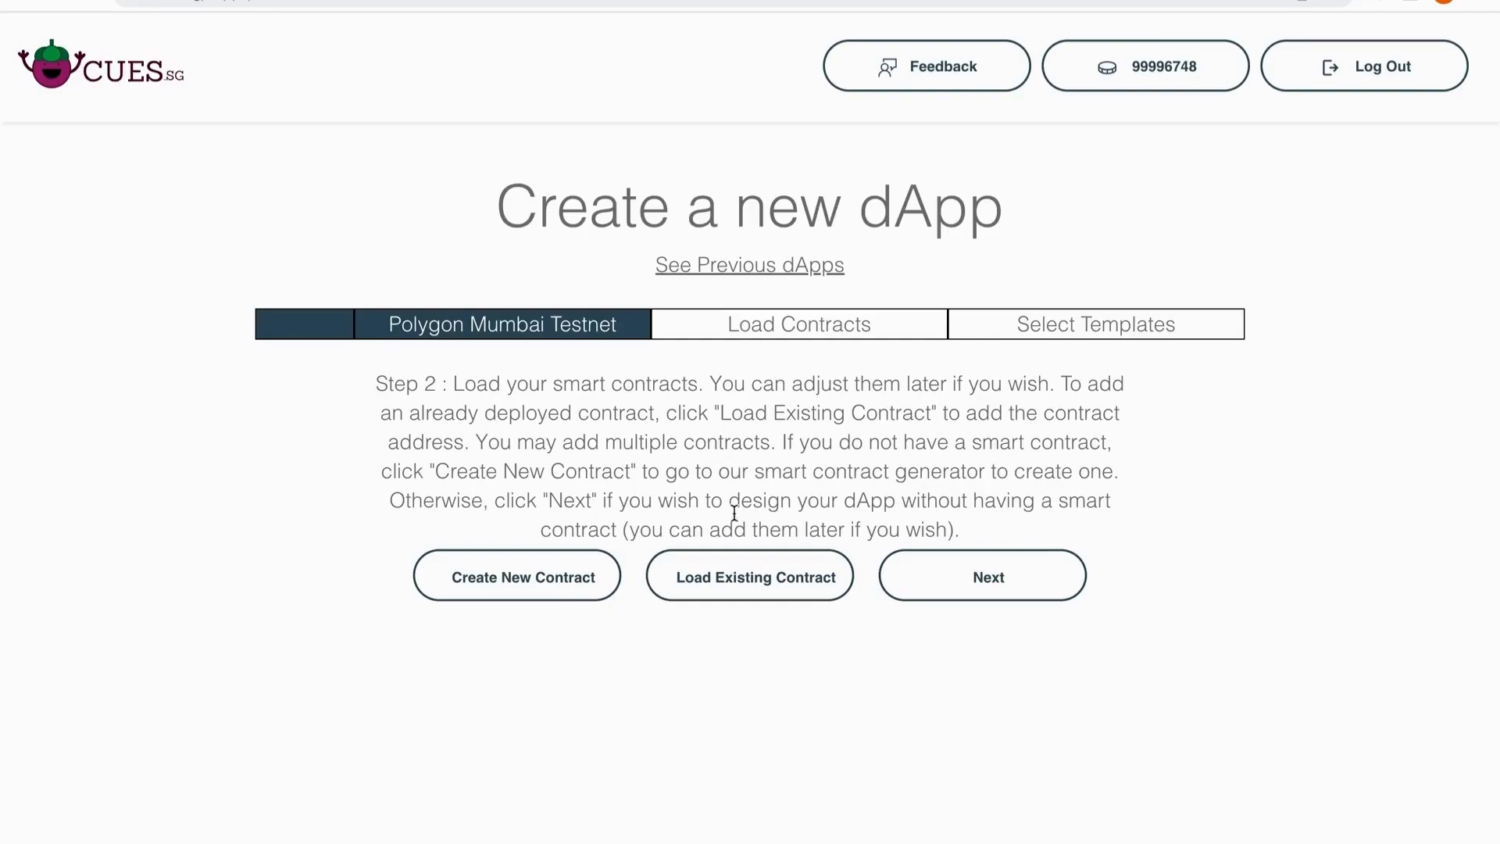
Load the existing Nft_TestNFT (NFTTest) contract into the dApp
{"action": "left_click", "coordinate": [745, 595]}
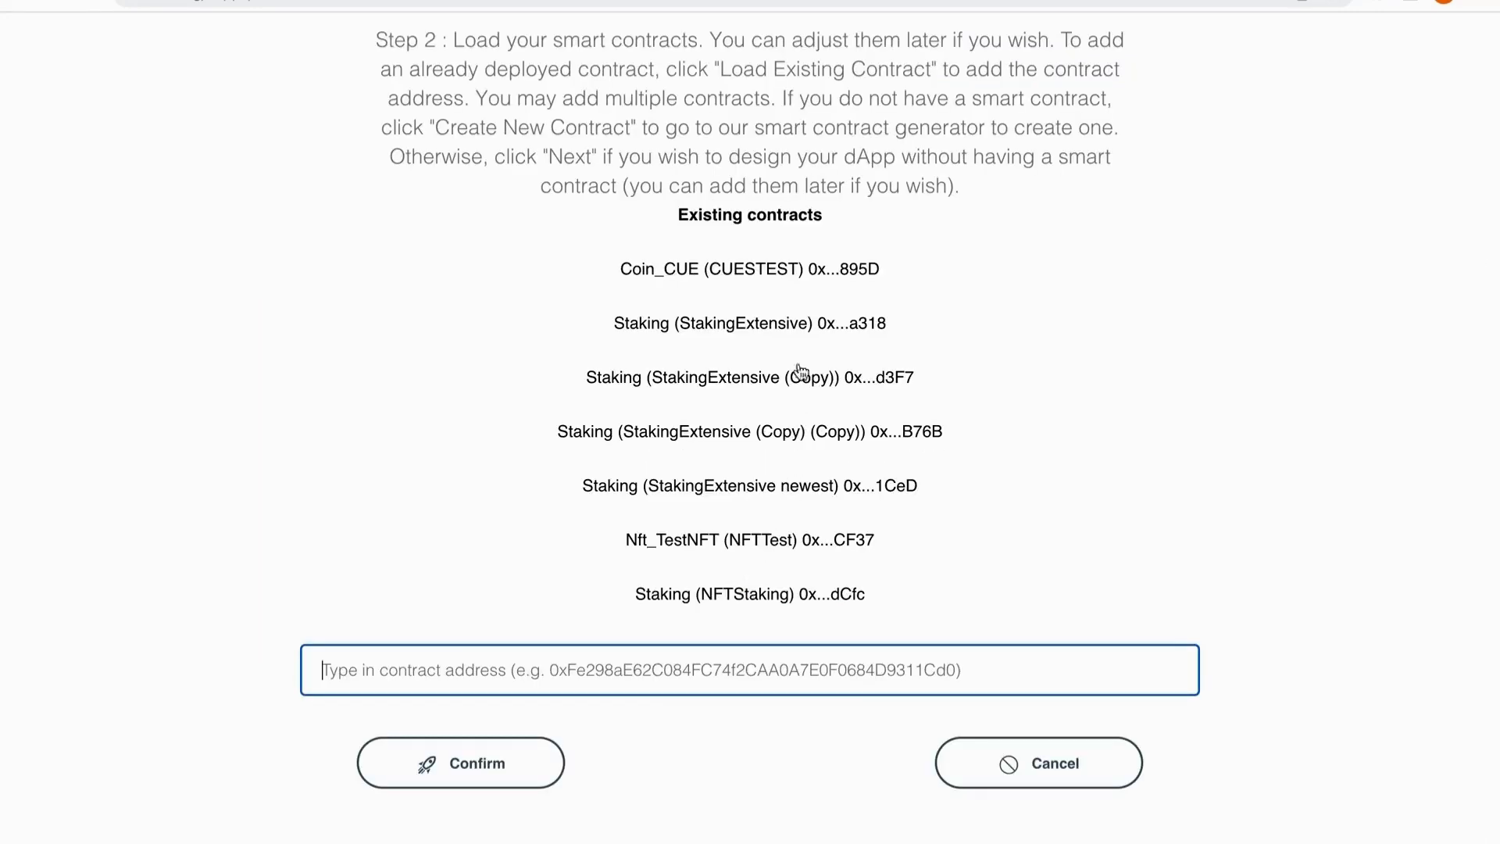
{"action": "left_click", "coordinate": [779, 540]}
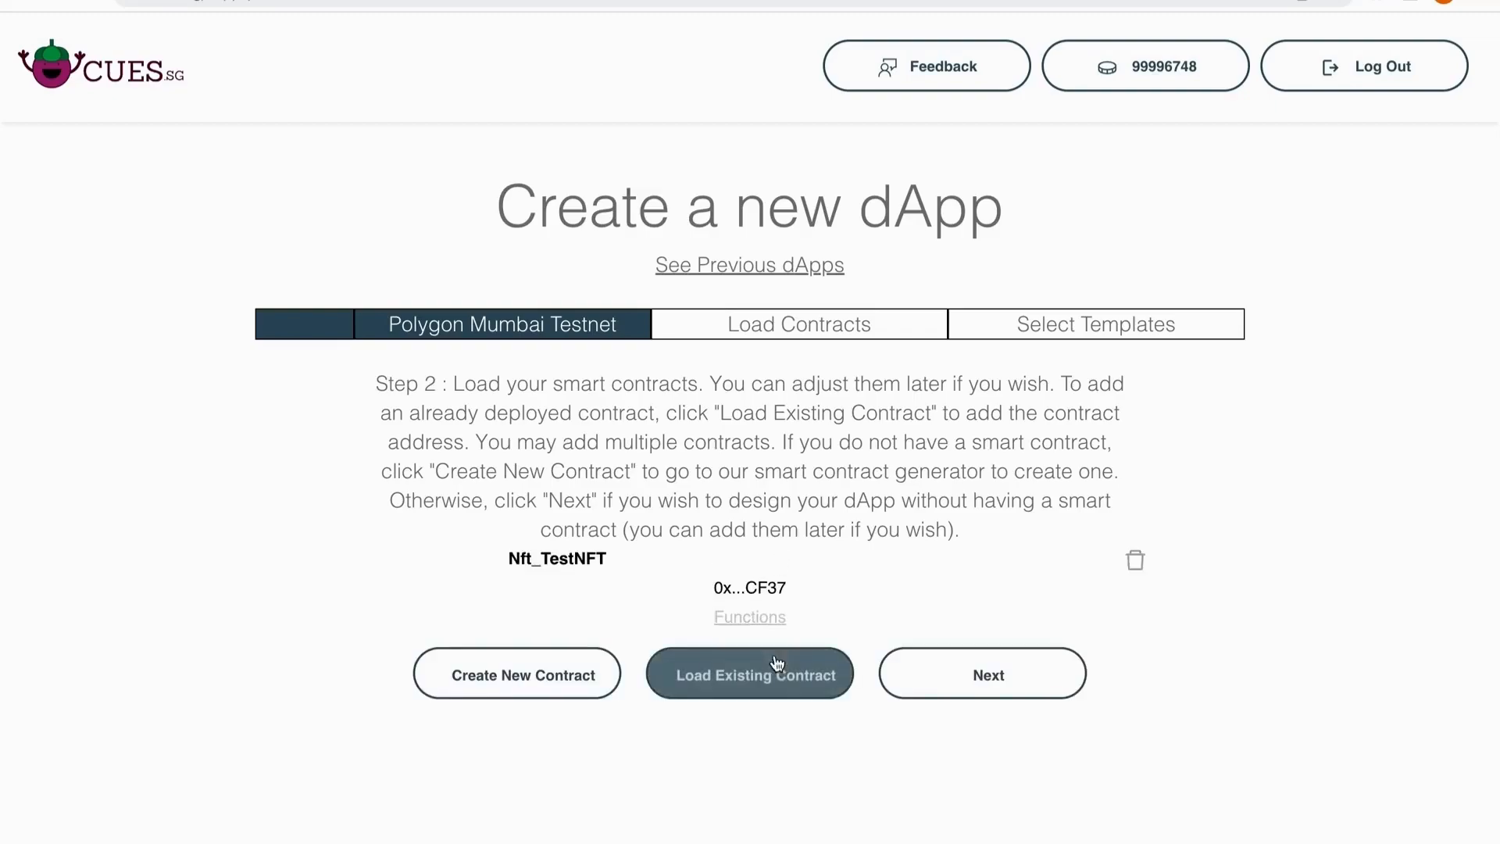
{"action": "left_click", "coordinate": [773, 675]}
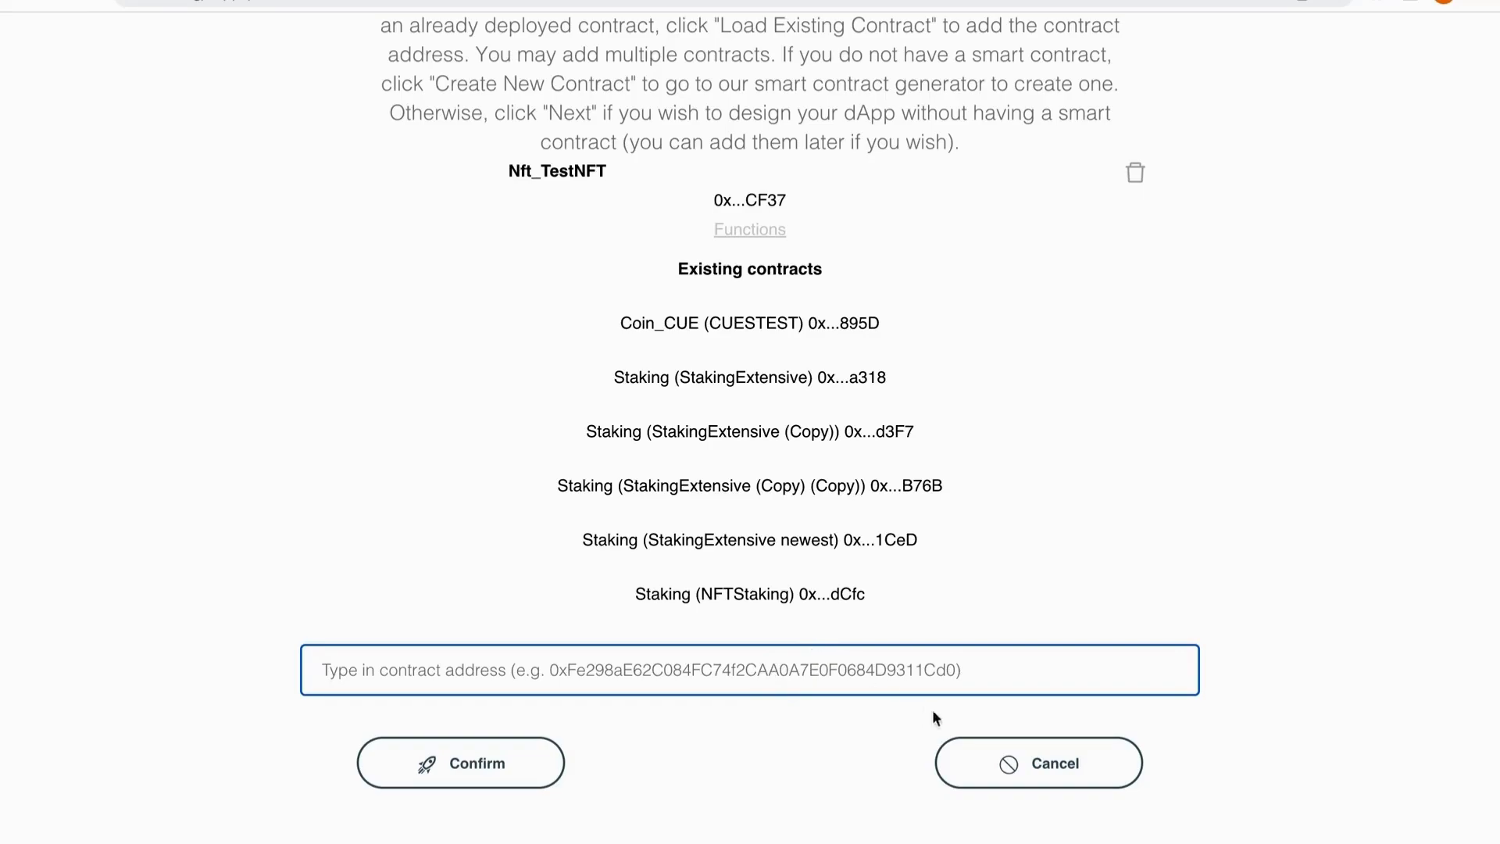
{"action": "left_click", "coordinate": [1007, 764]}
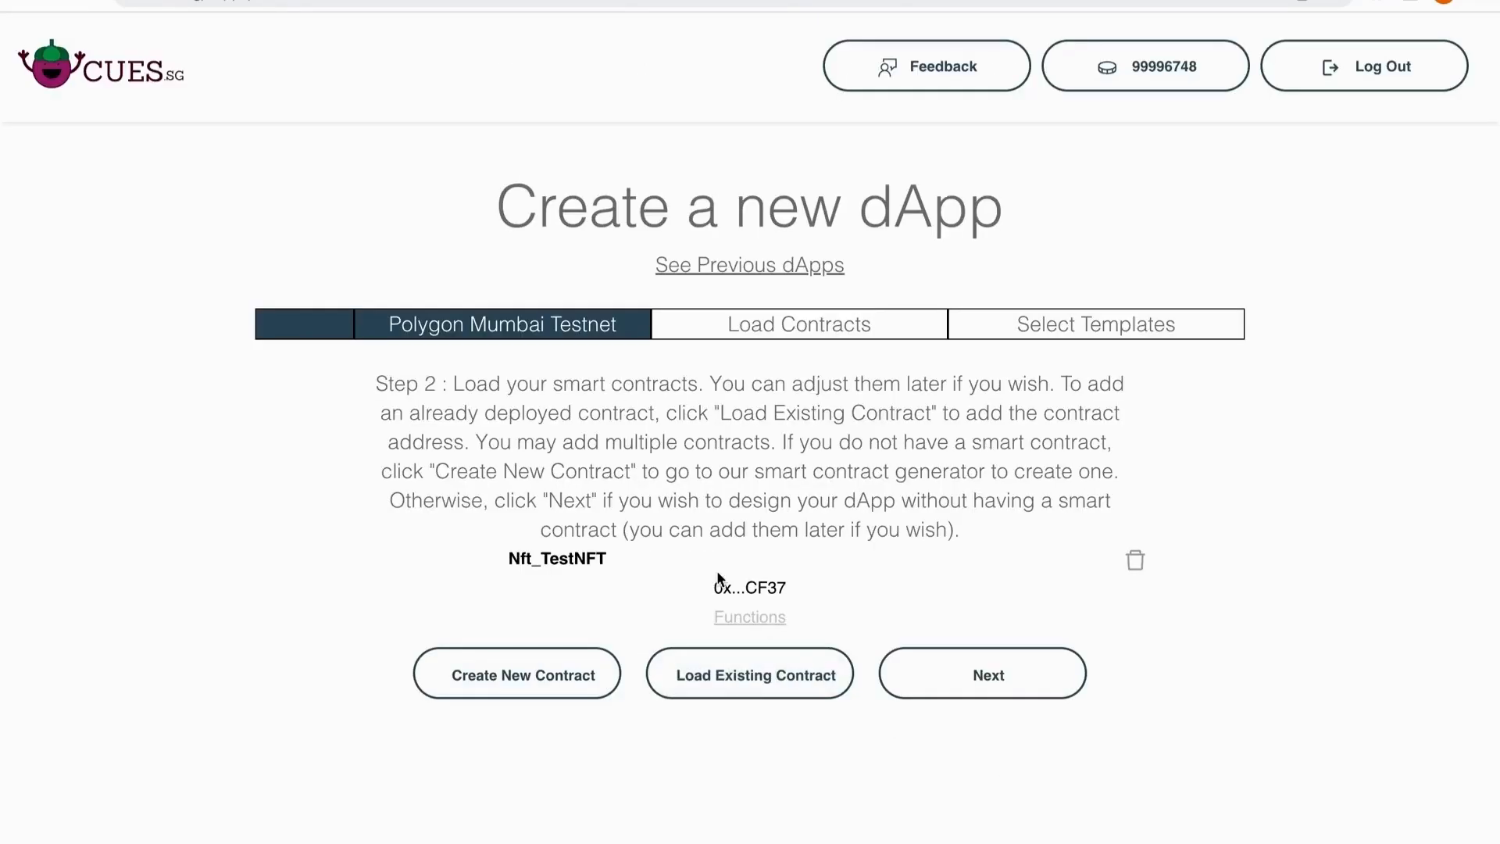
{"action": "left_click", "coordinate": [550, 669]}
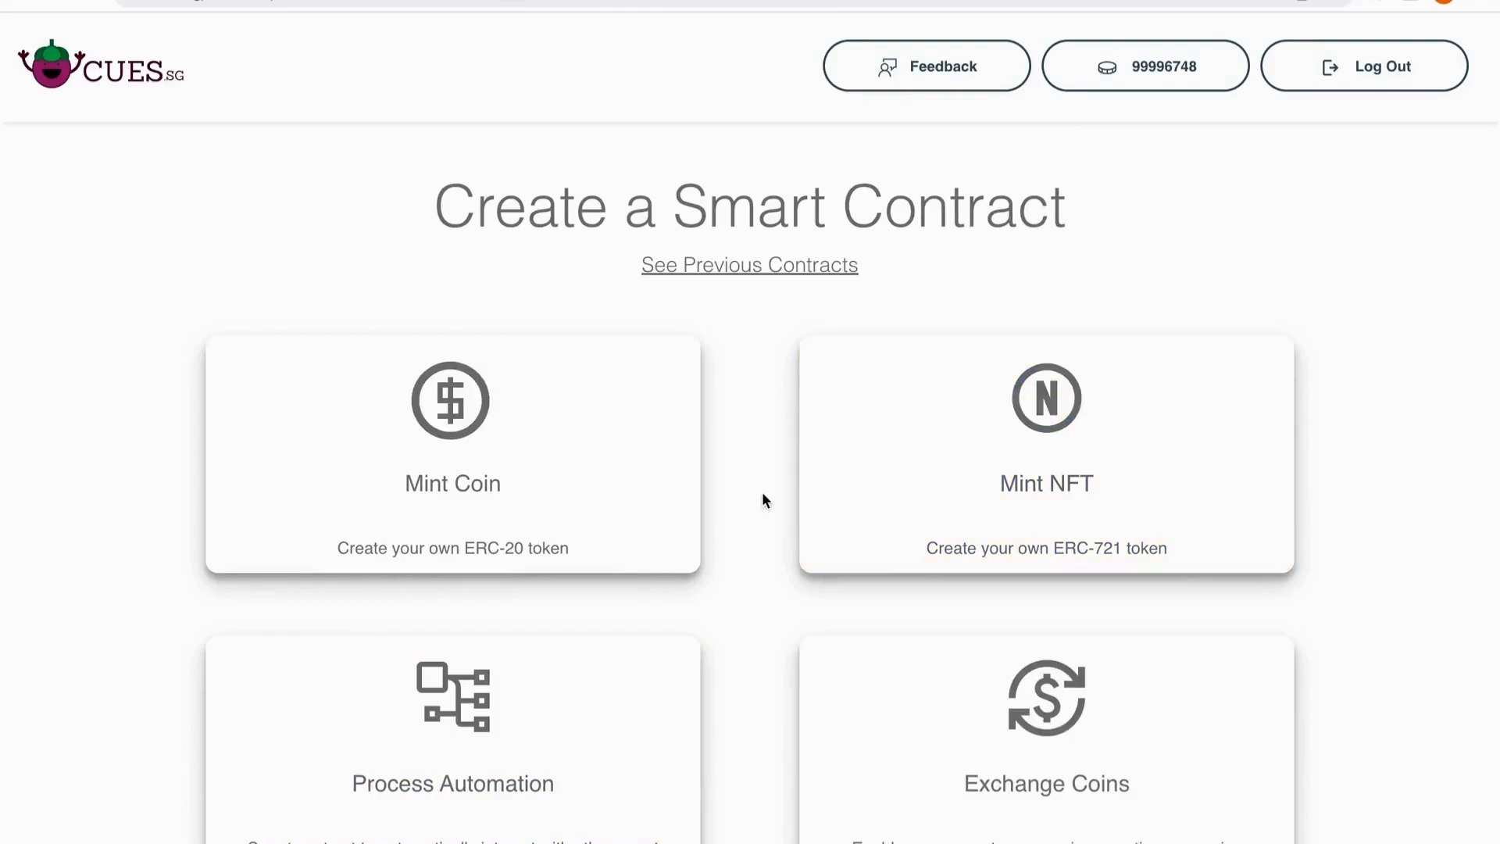
{"action": "key", "text": "super+w"}
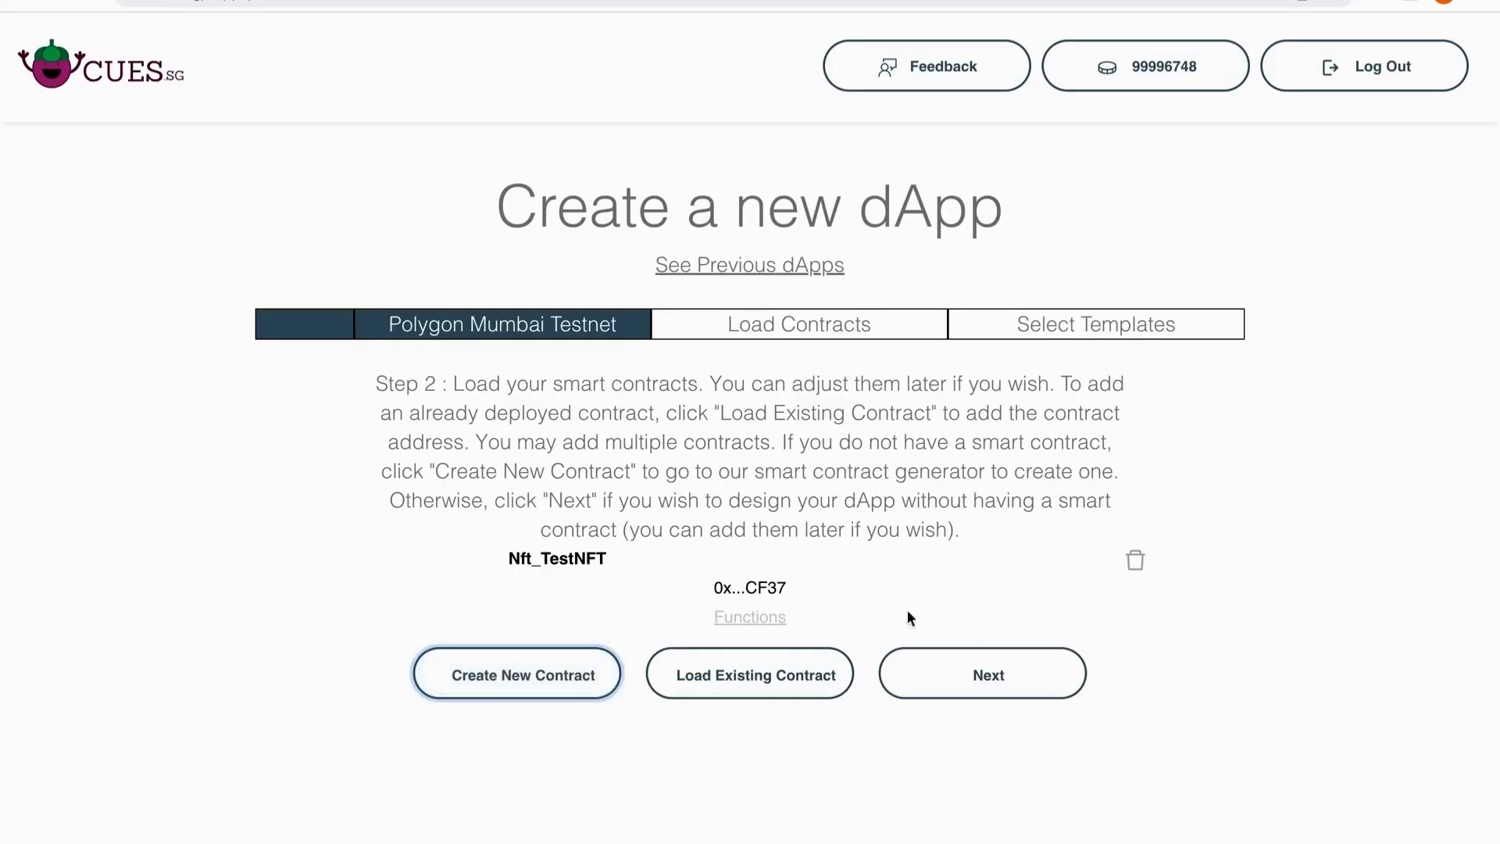
Proceed to template selection and review the available template filters, keeping No Filter
{"action": "left_click", "coordinate": [961, 673]}
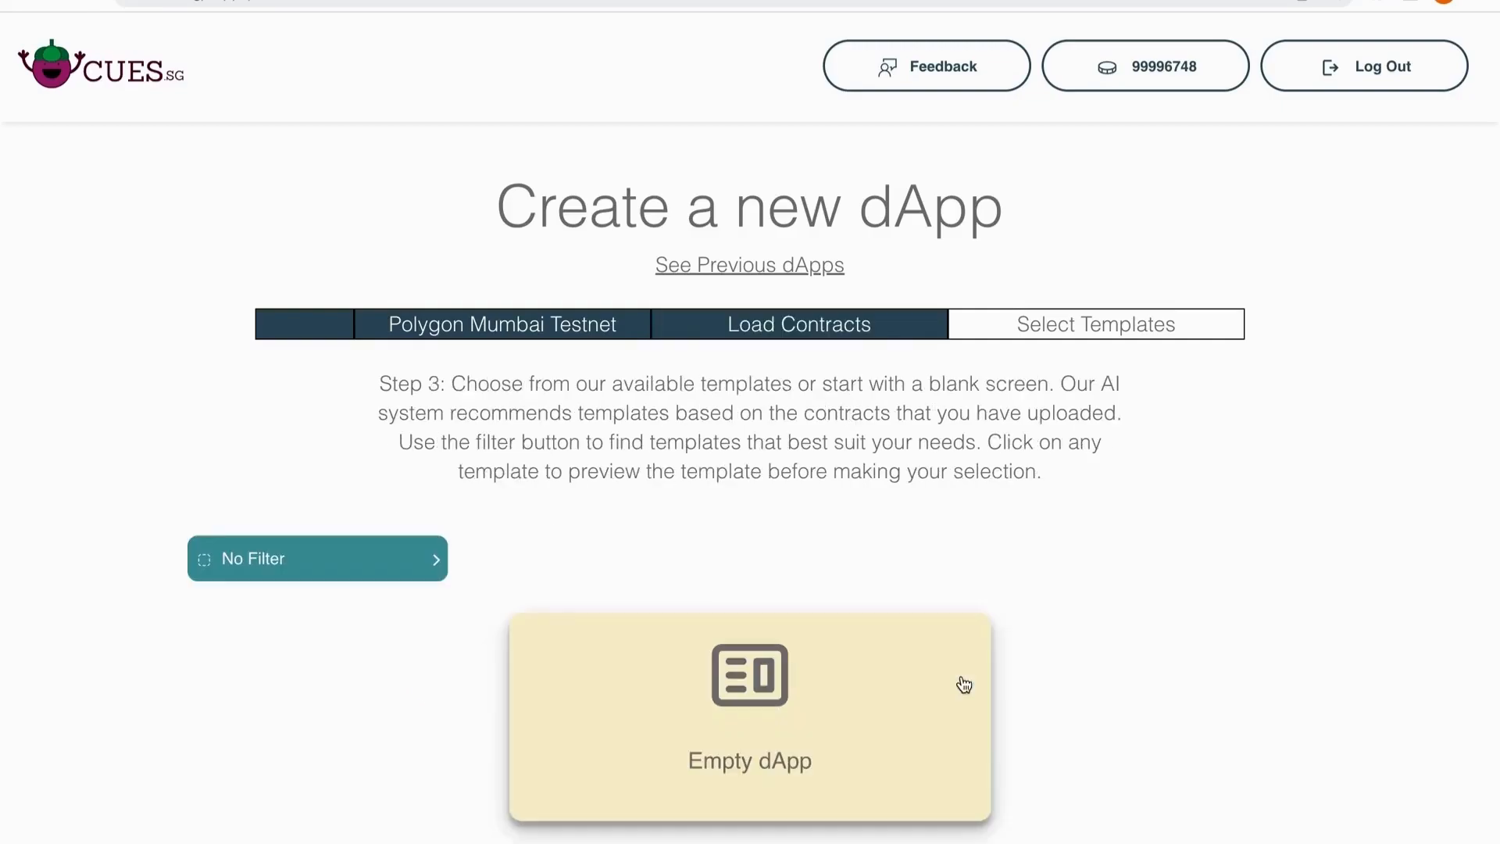
{"action": "scroll", "coordinate": [580, 485], "scroll_direction": "down", "scroll_amount": 4}
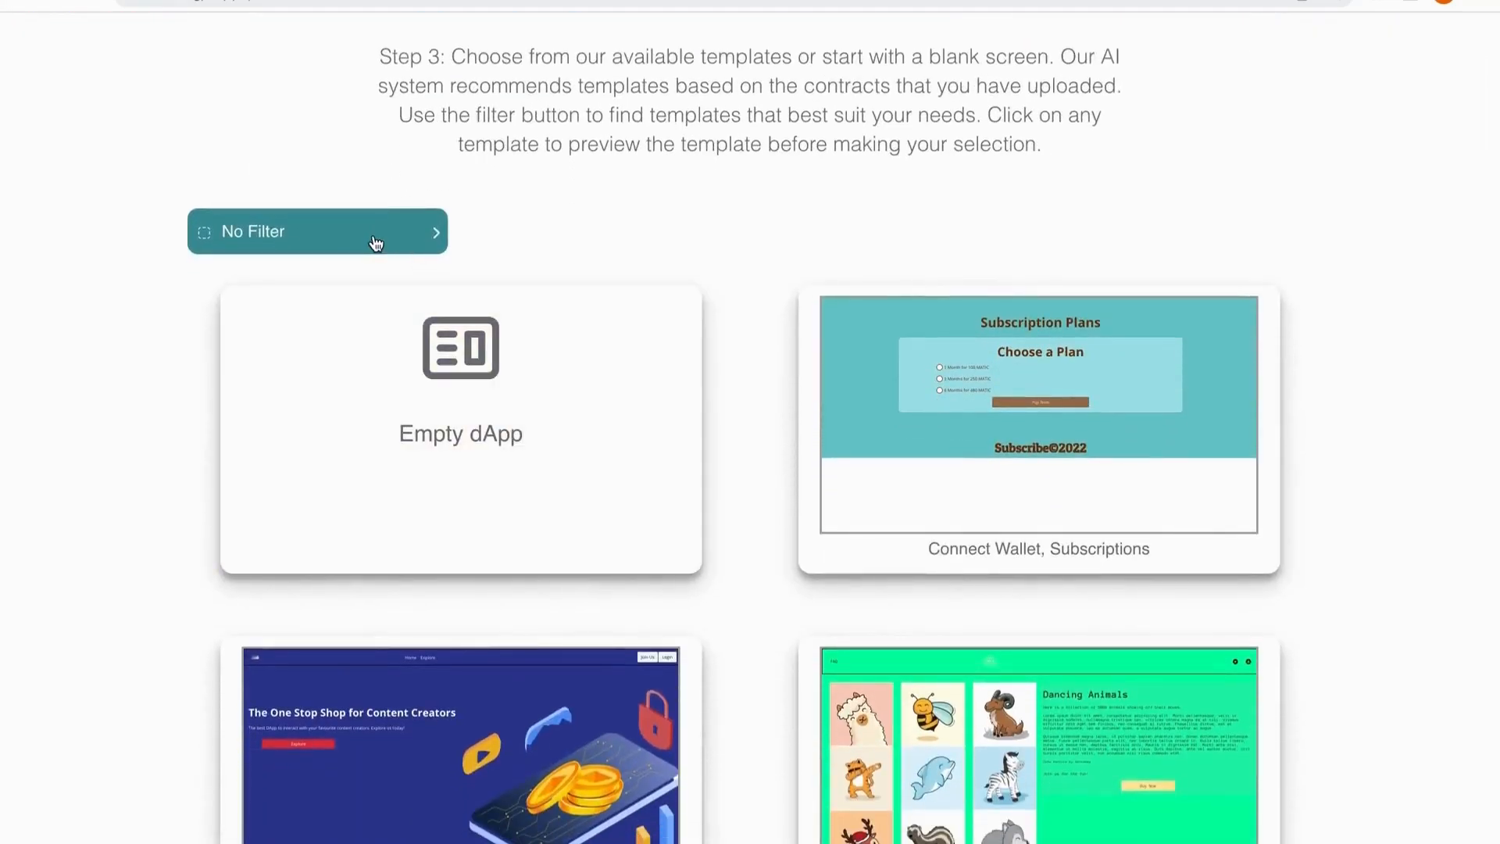
{"action": "left_click", "coordinate": [378, 241]}
{"action": "scroll", "coordinate": [350, 315], "scroll_direction": "down", "scroll_amount": 4}
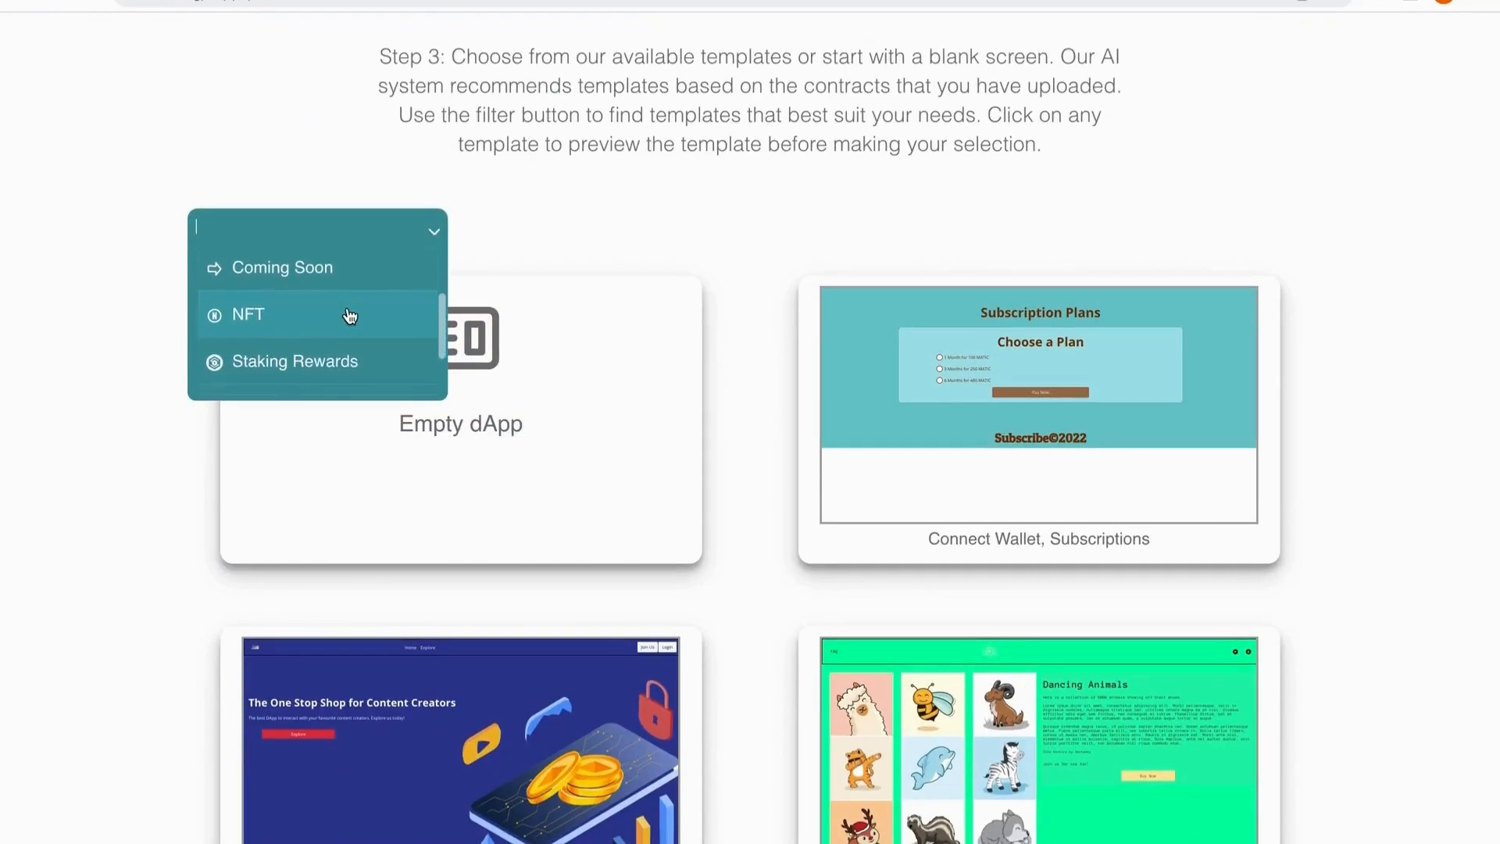
{"action": "scroll", "coordinate": [350, 316], "scroll_direction": "up", "scroll_amount": 4}
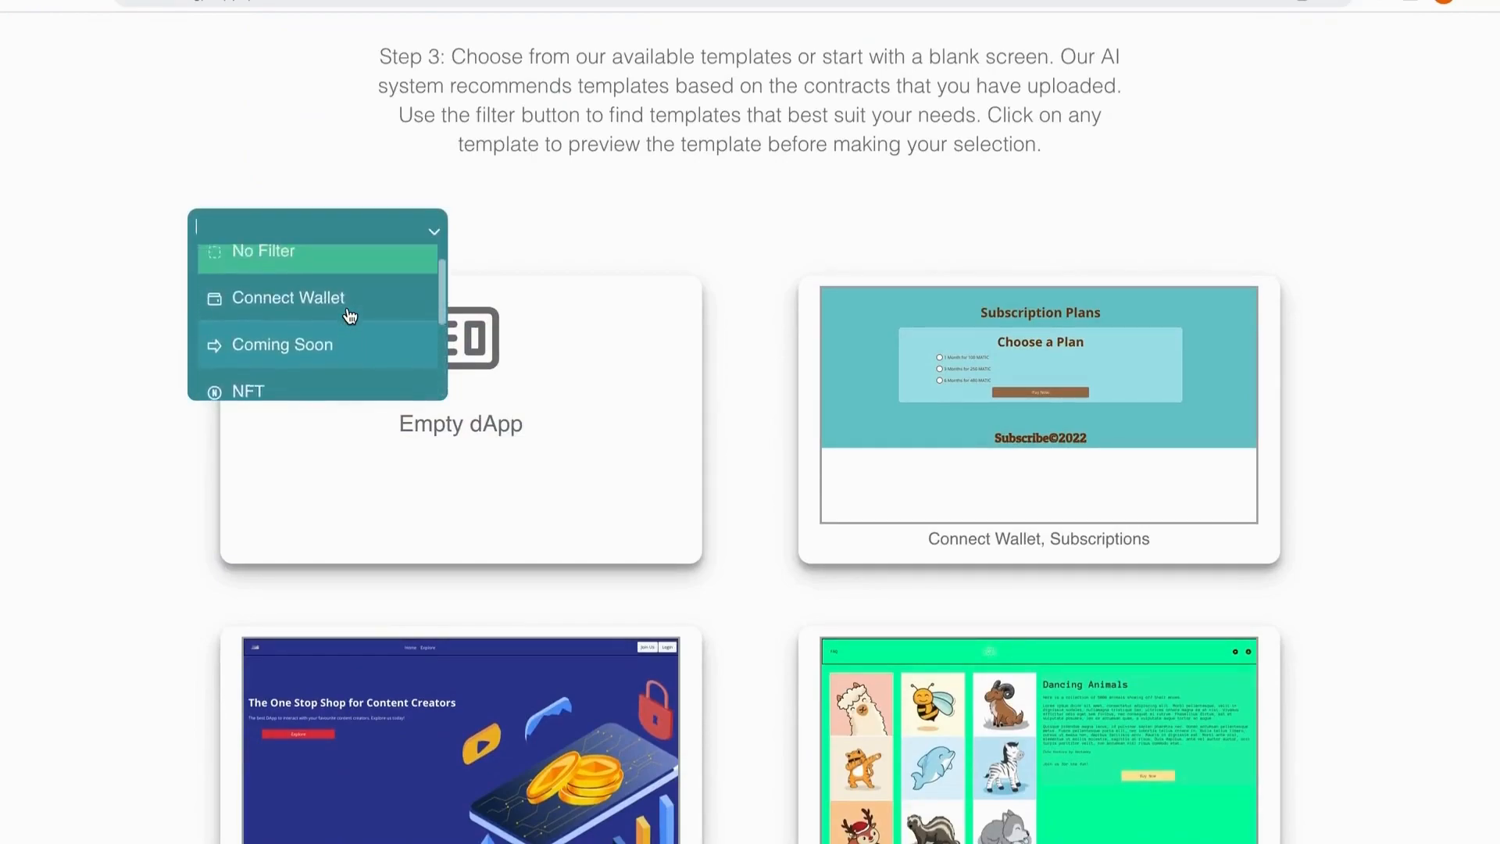
{"action": "left_click", "coordinate": [434, 236]}
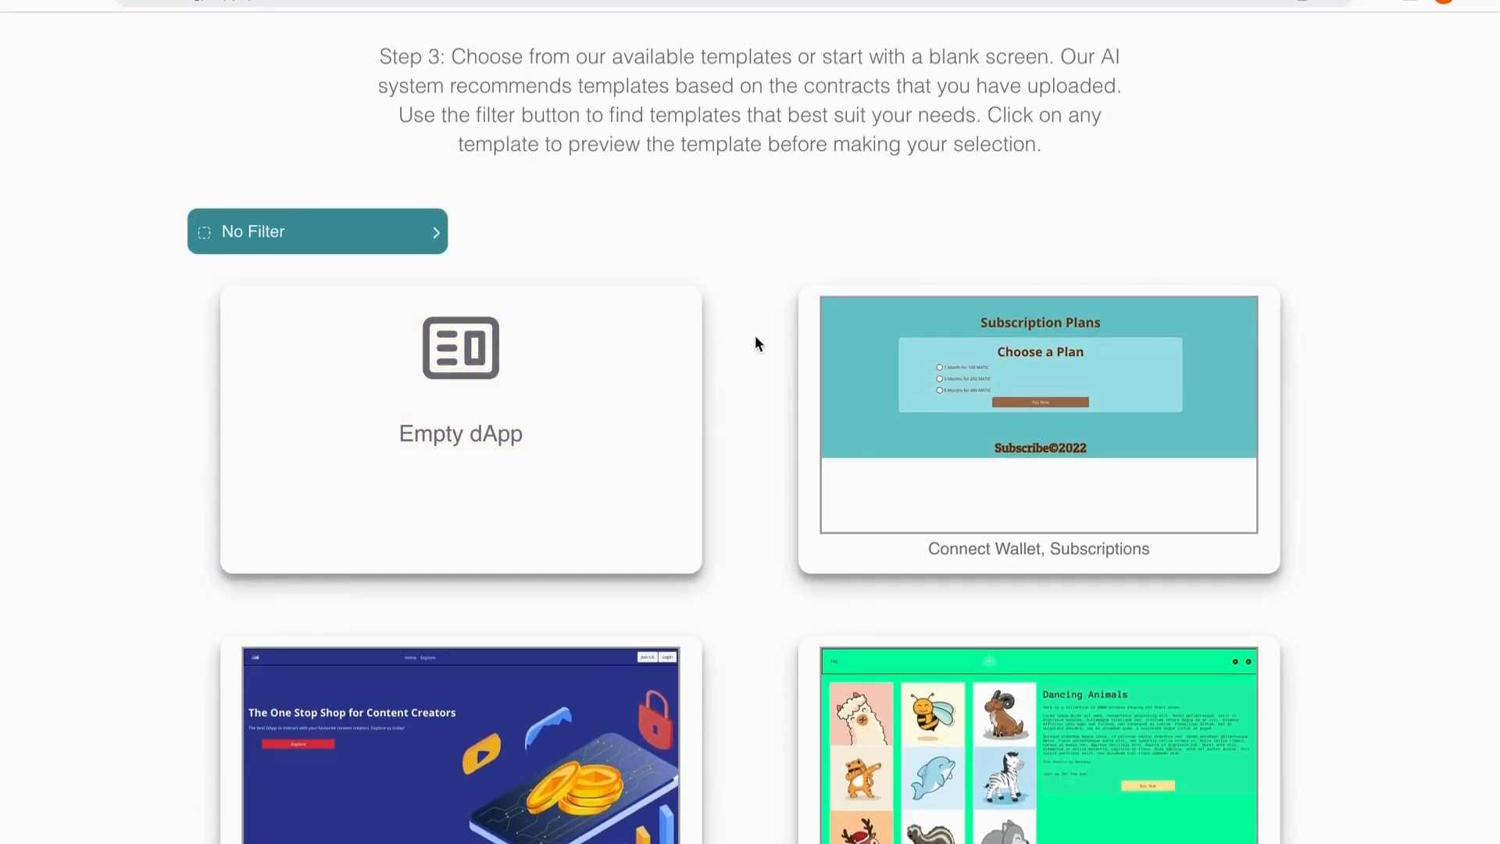
Preview the Dancing Animals NFT template and create the dApp from it
{"action": "scroll", "coordinate": [755, 335], "scroll_direction": "down", "scroll_amount": 3}
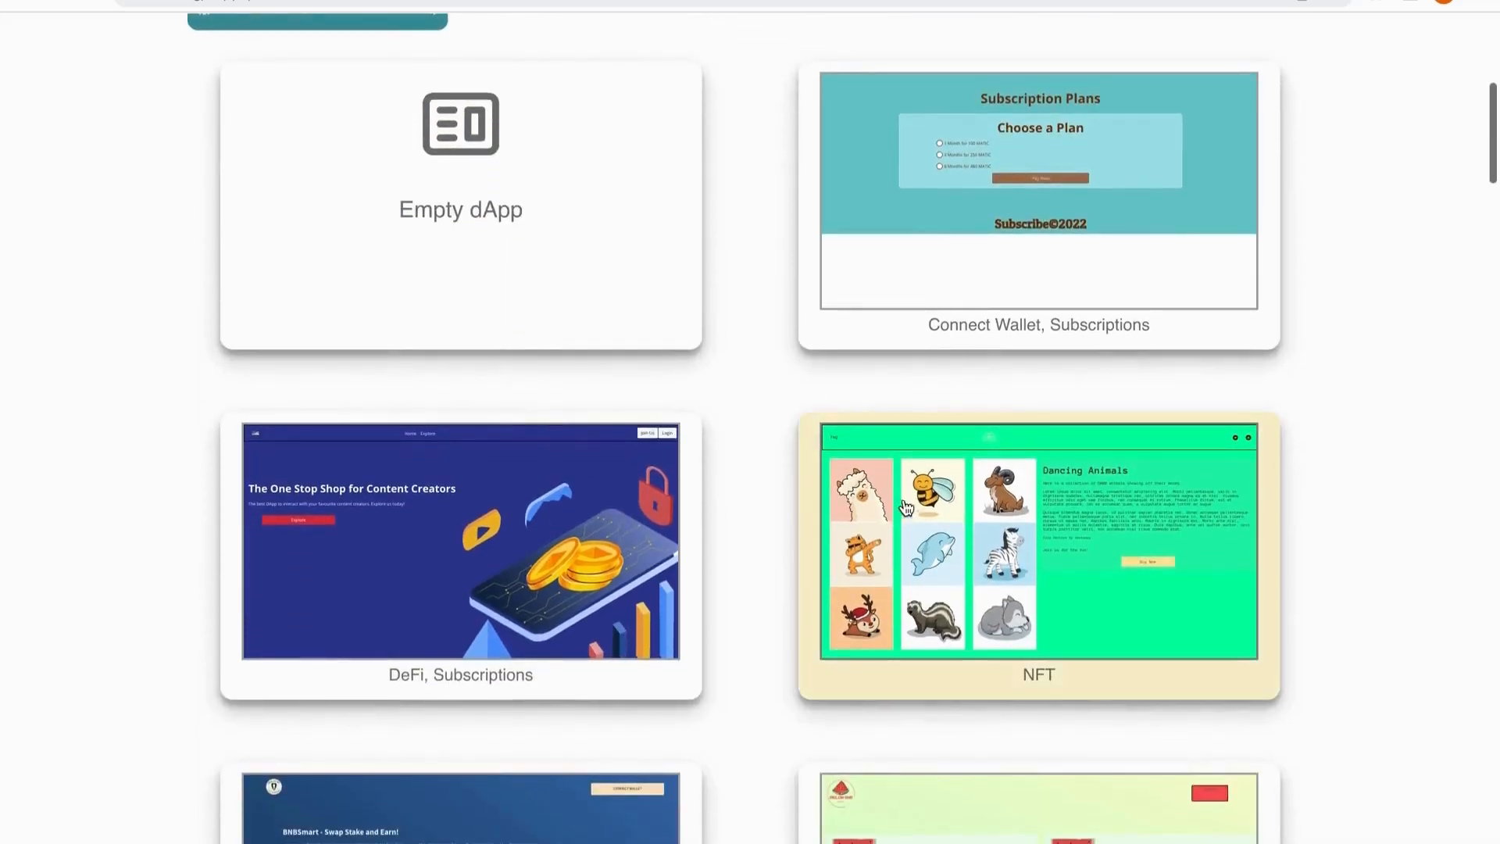
{"action": "left_click", "coordinate": [841, 452]}
{"action": "scroll", "coordinate": [868, 361], "scroll_direction": "down", "scroll_amount": 1}
{"action": "scroll", "coordinate": [866, 361], "scroll_direction": "down", "scroll_amount": 3}
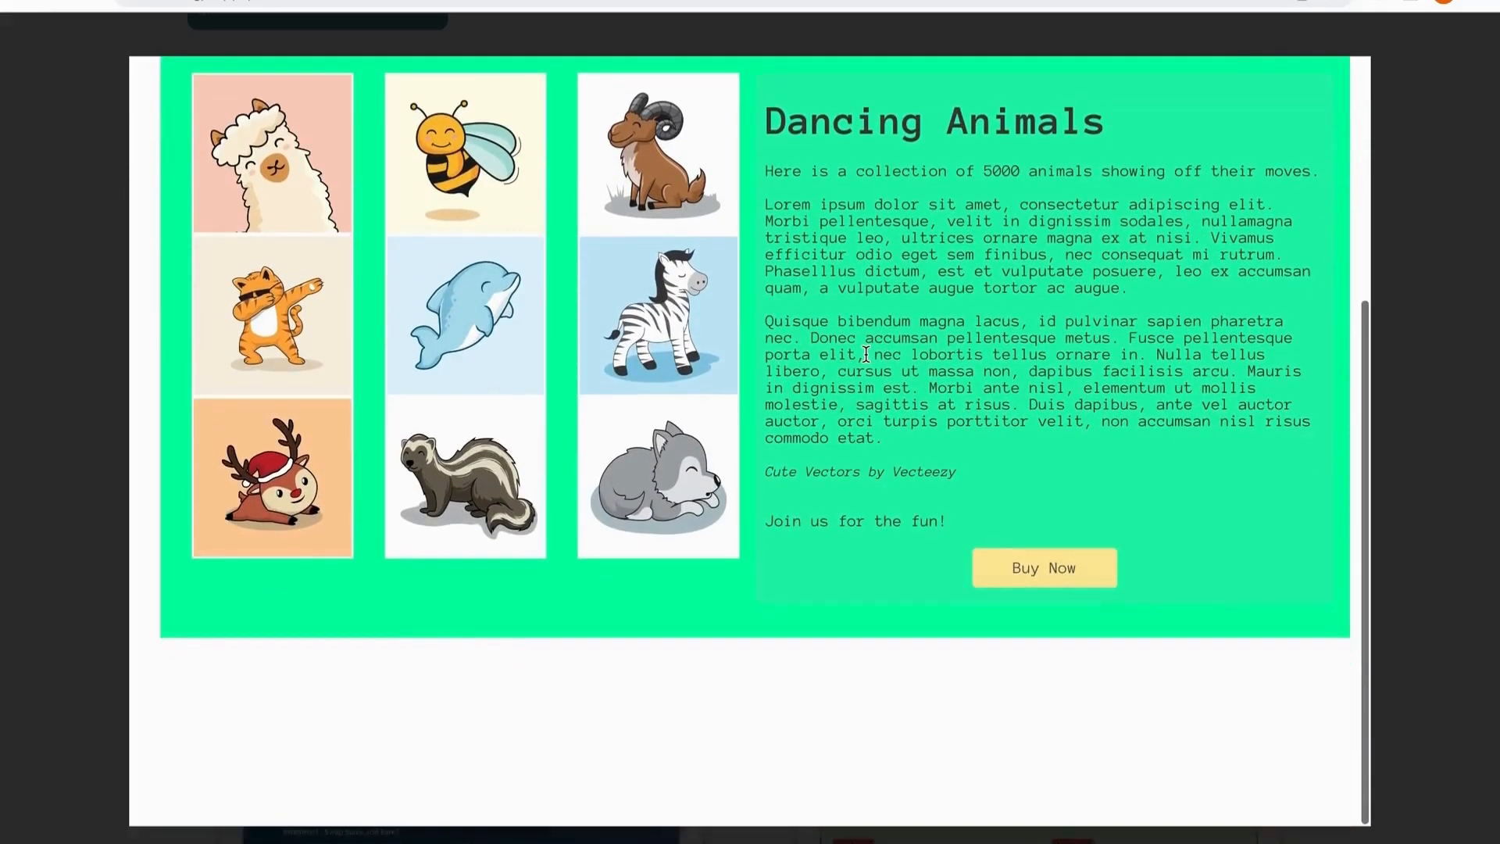
{"action": "scroll", "coordinate": [866, 354], "scroll_direction": "up", "scroll_amount": 2}
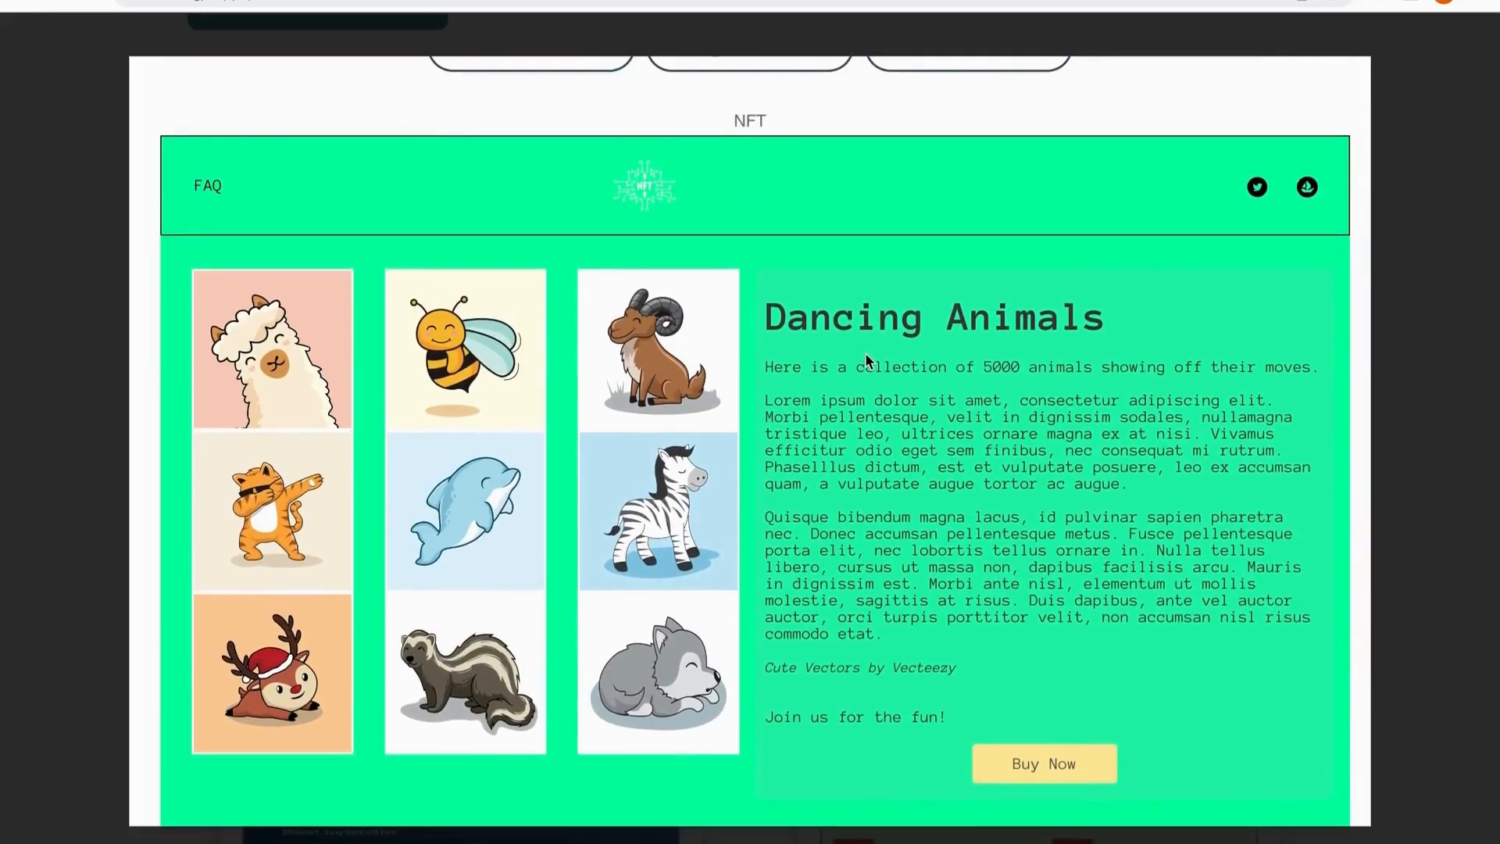
{"action": "scroll", "coordinate": [866, 354], "scroll_direction": "up", "scroll_amount": 1}
{"action": "scroll", "coordinate": [866, 360], "scroll_direction": "up", "scroll_amount": 1}
{"action": "left_click", "coordinate": [772, 217]}
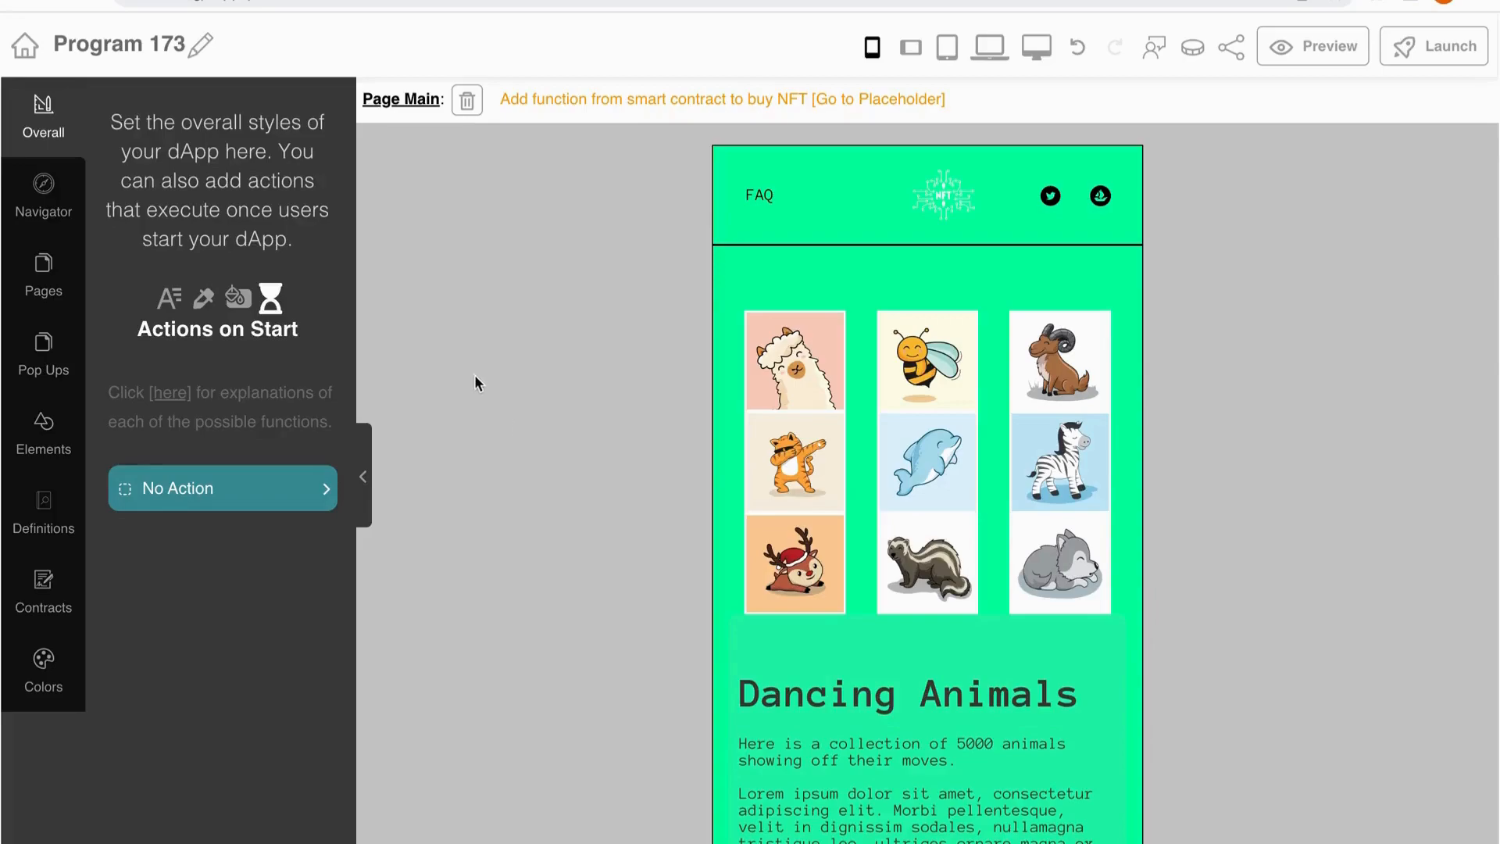
Rename the dApp as "Mint NFT DApp"
{"action": "left_click", "coordinate": [203, 55]}
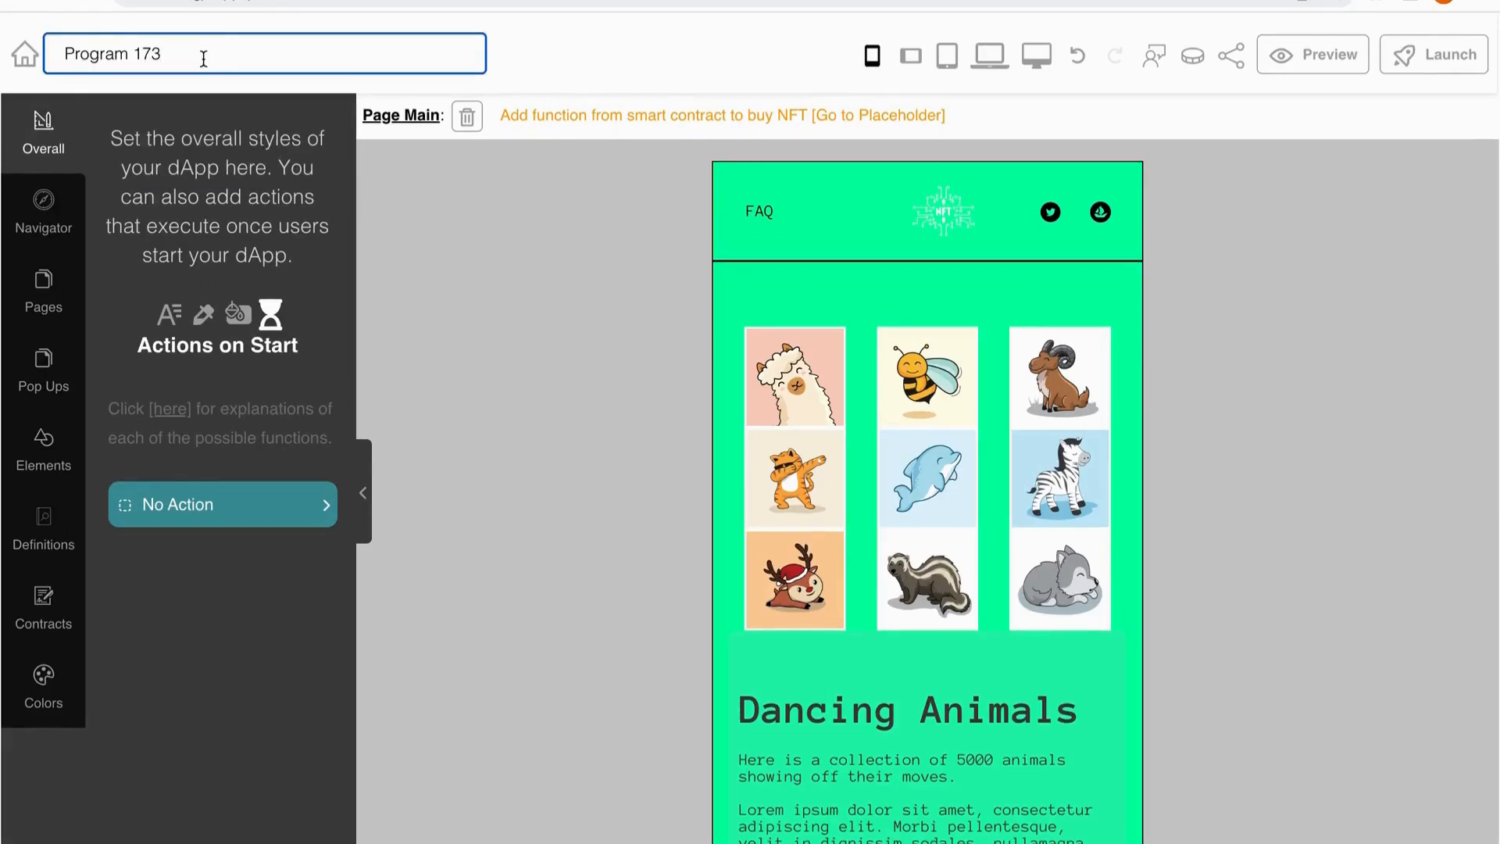
{"action": "triple_click", "coordinate": [203, 59]}
{"action": "type", "text": "Mint NFT DApp"}
{"action": "key", "text": "Return"}
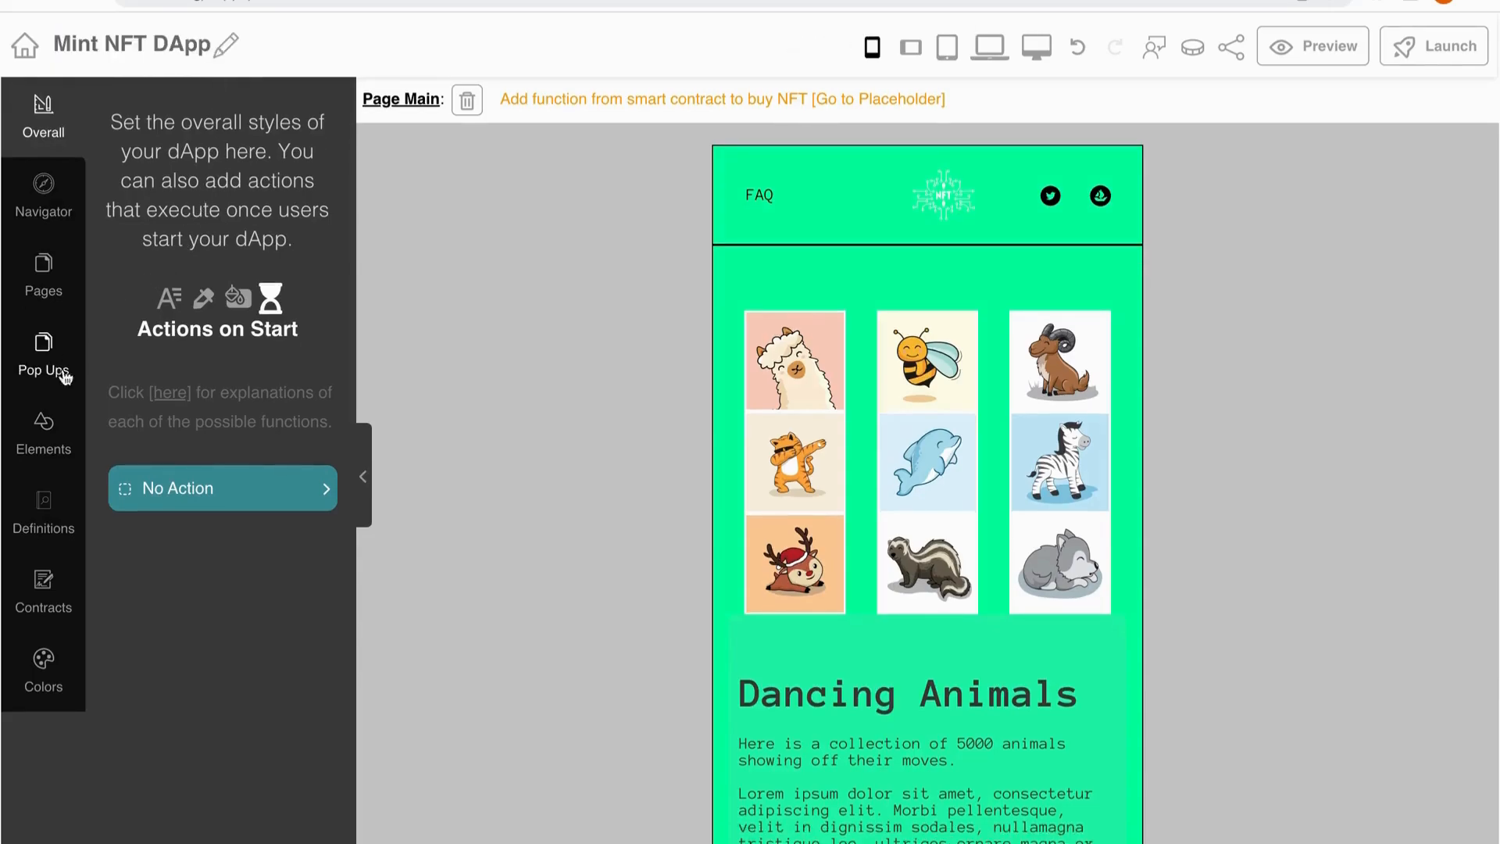
Select the seven-shade palette running from dark navy to light blue for the dApp's color choices
{"action": "left_click", "coordinate": [48, 655]}
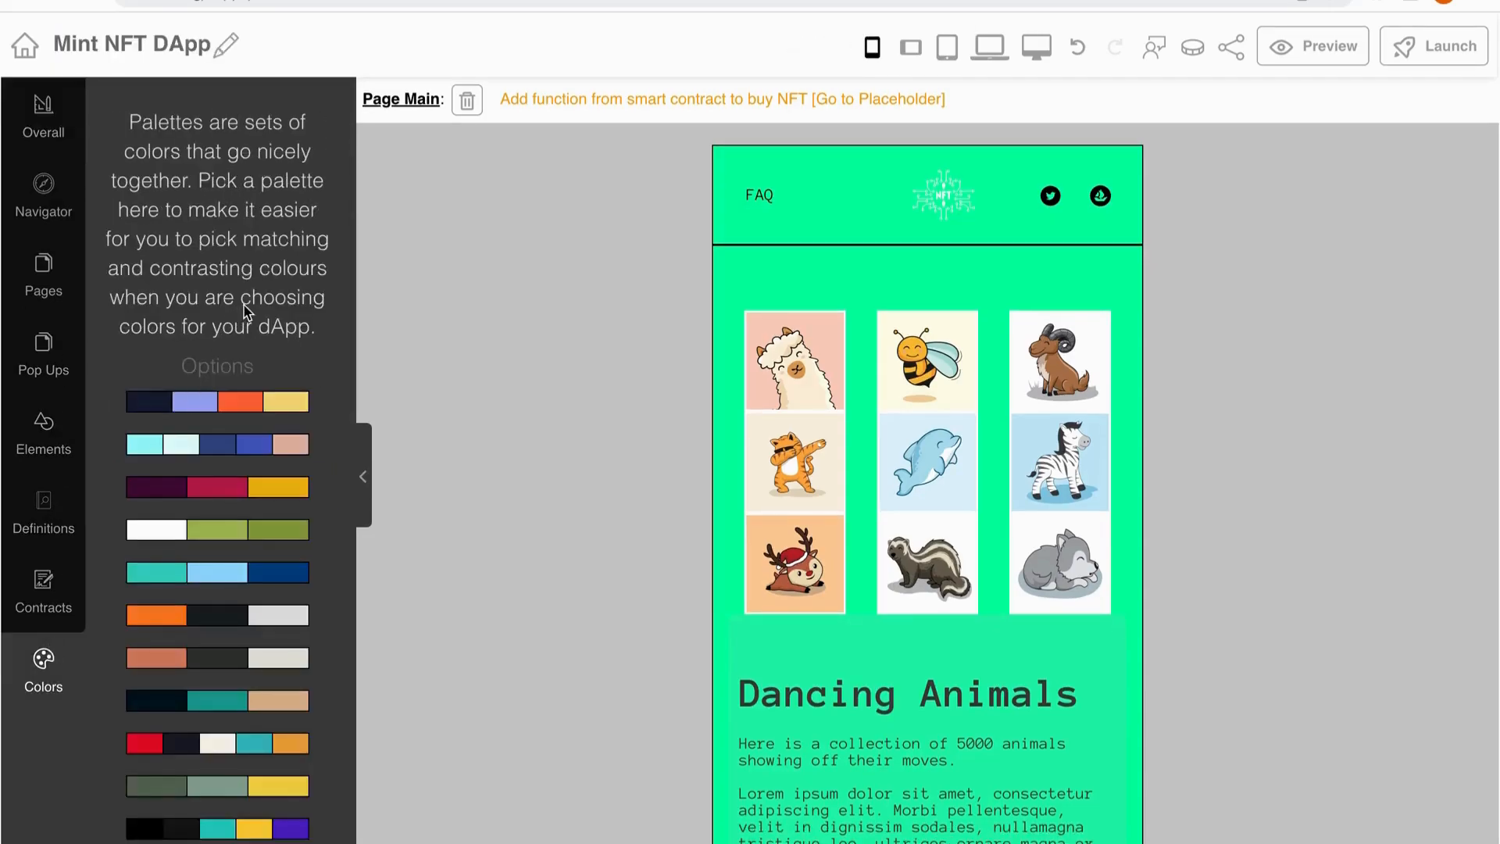
{"action": "scroll", "coordinate": [245, 311], "scroll_direction": "down", "scroll_amount": 2}
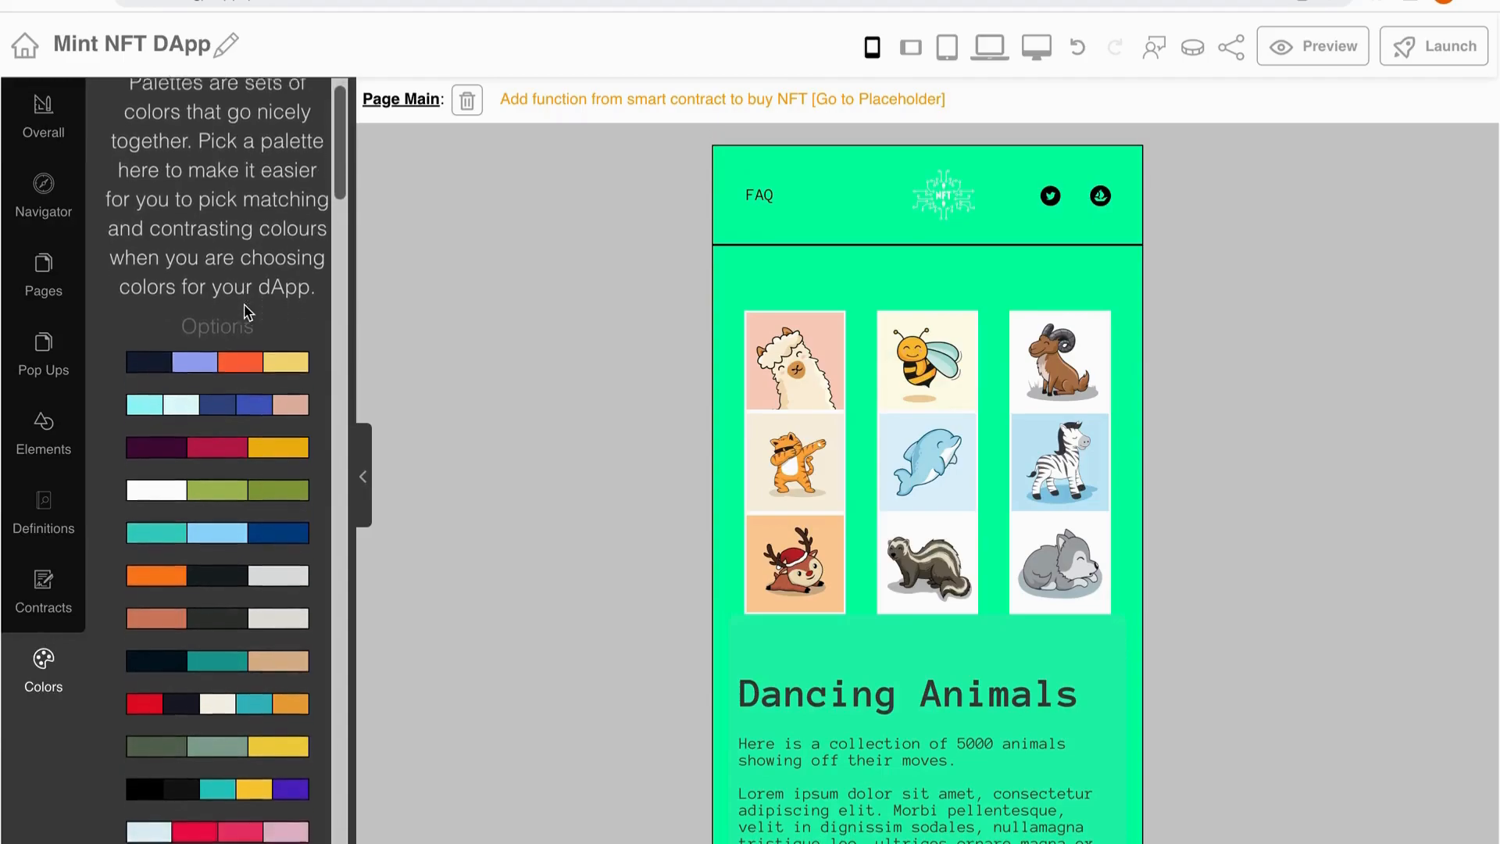
{"action": "scroll", "coordinate": [244, 311], "scroll_direction": "down", "scroll_amount": 3}
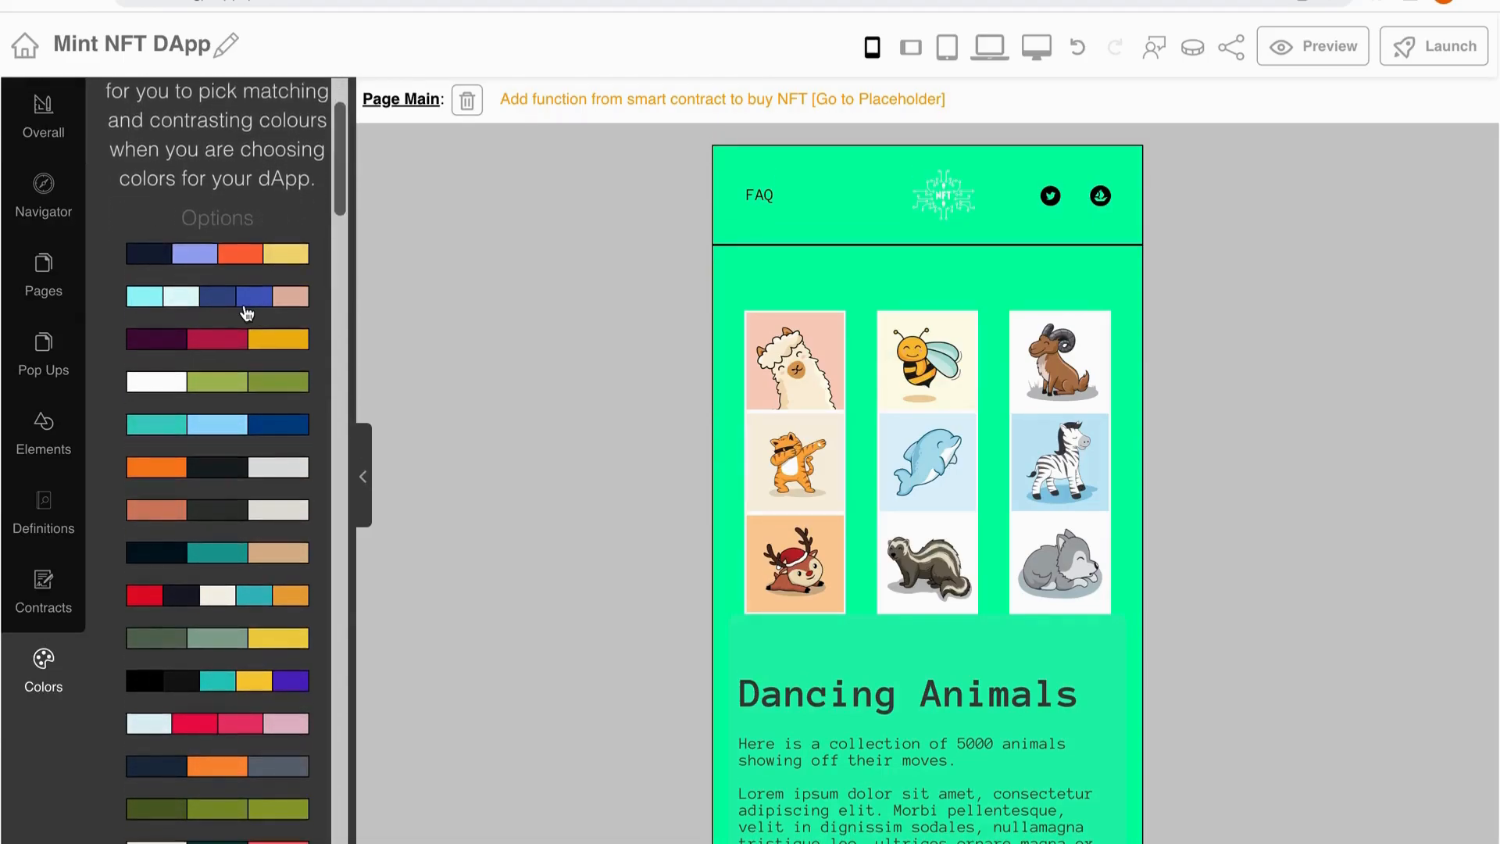
{"action": "scroll", "coordinate": [245, 311], "scroll_direction": "down", "scroll_amount": 5}
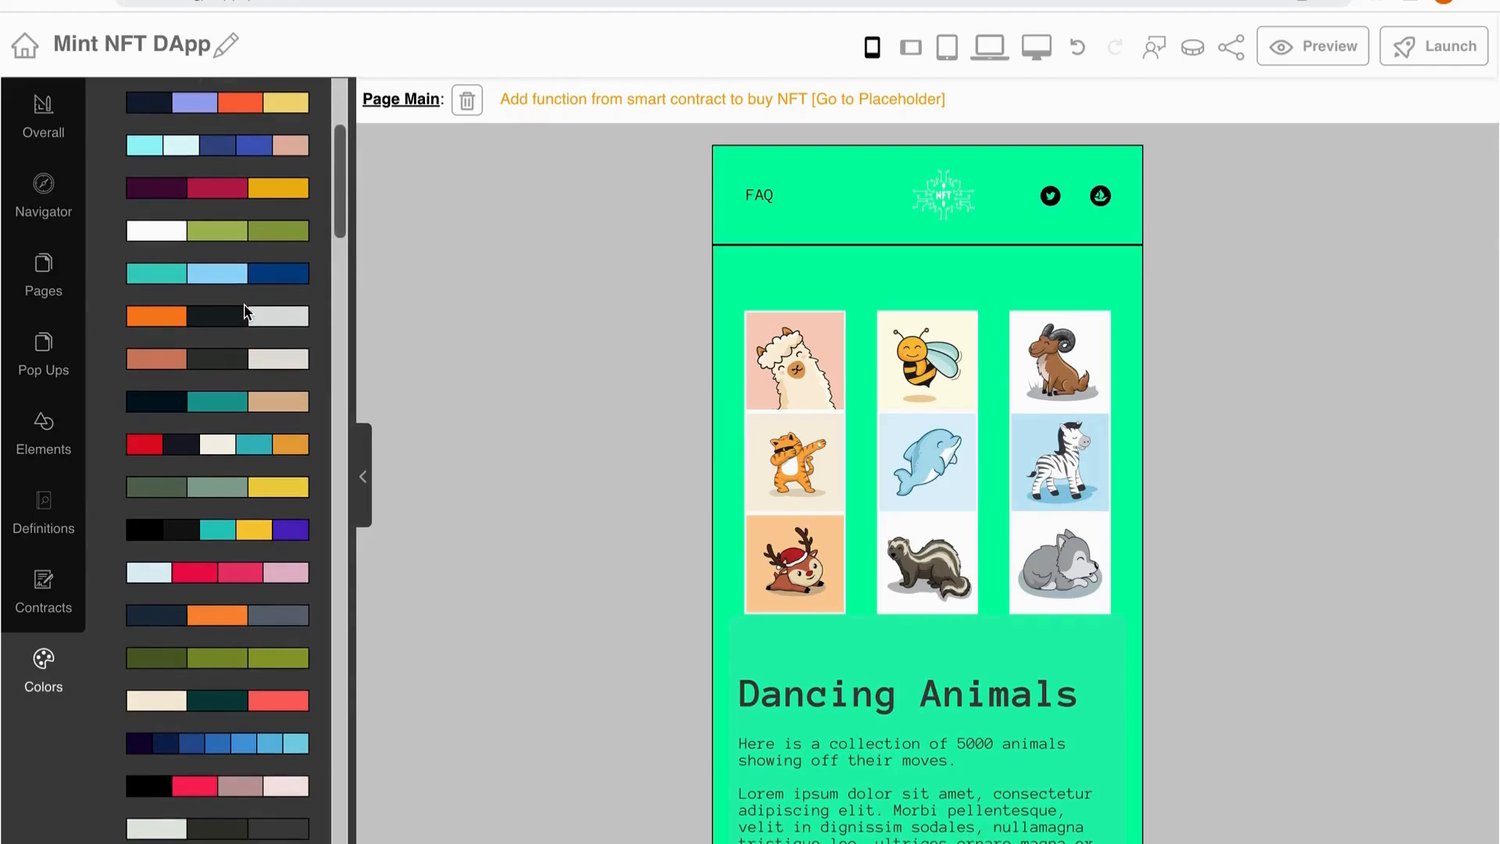
{"action": "scroll", "coordinate": [244, 311], "scroll_direction": "down", "scroll_amount": 5}
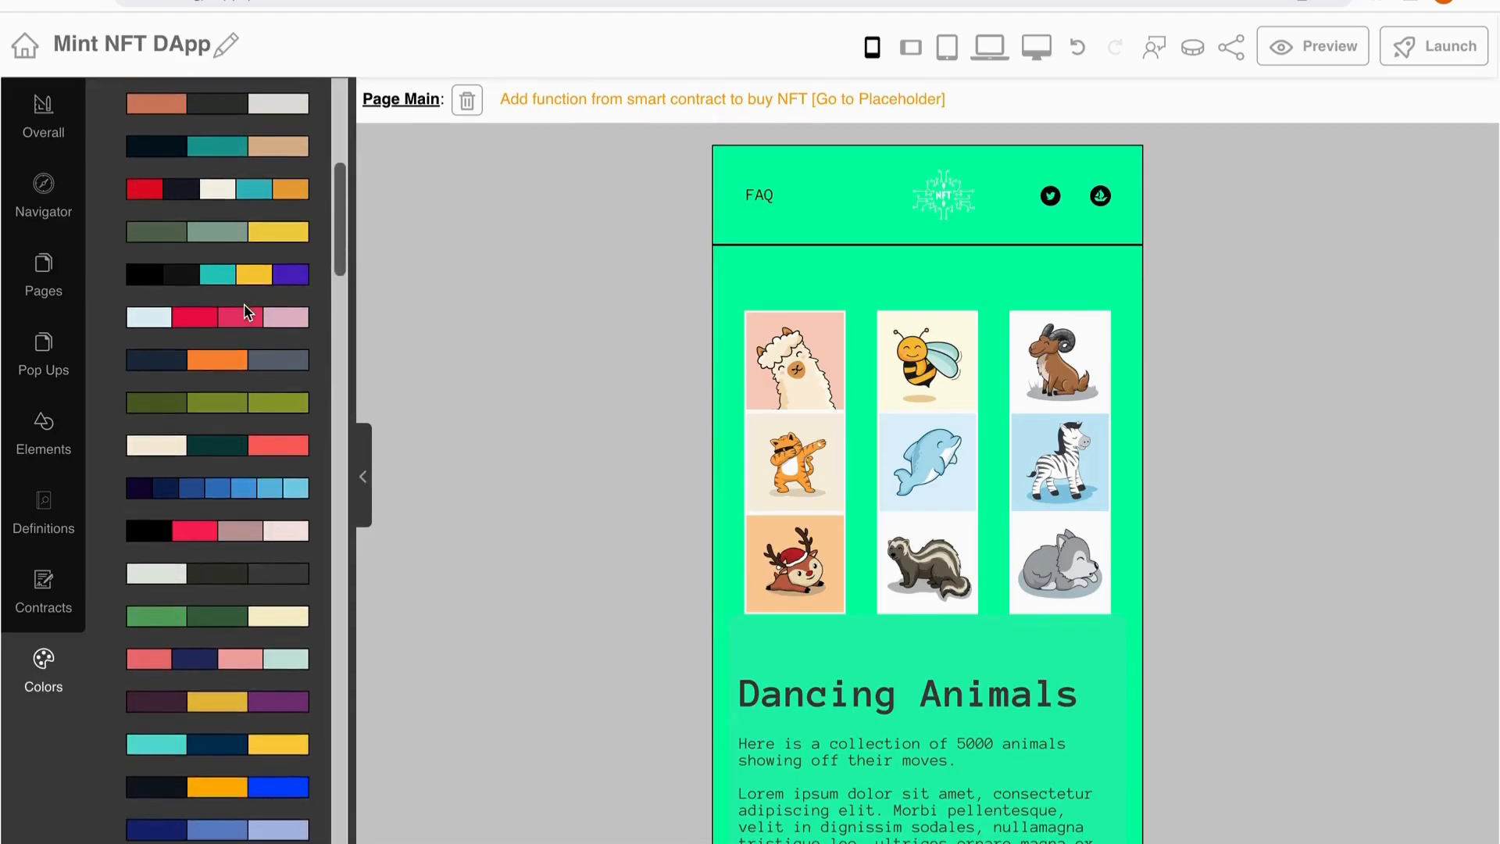
{"action": "left_click", "coordinate": [258, 486]}
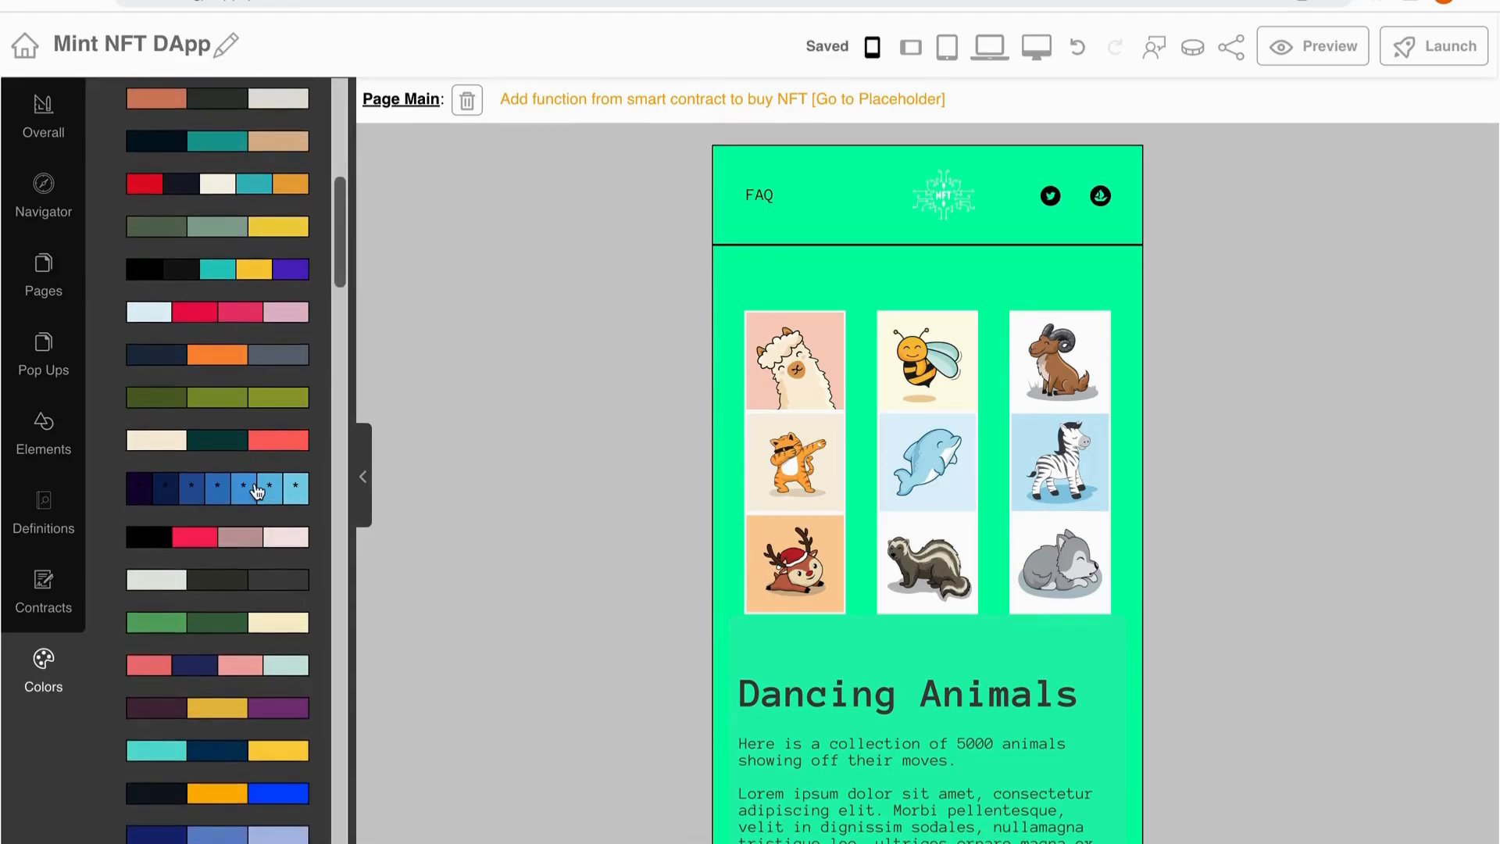
Also select the three-color palette of green, dark green and cream
{"action": "scroll", "coordinate": [258, 492], "scroll_direction": "down", "scroll_amount": 2}
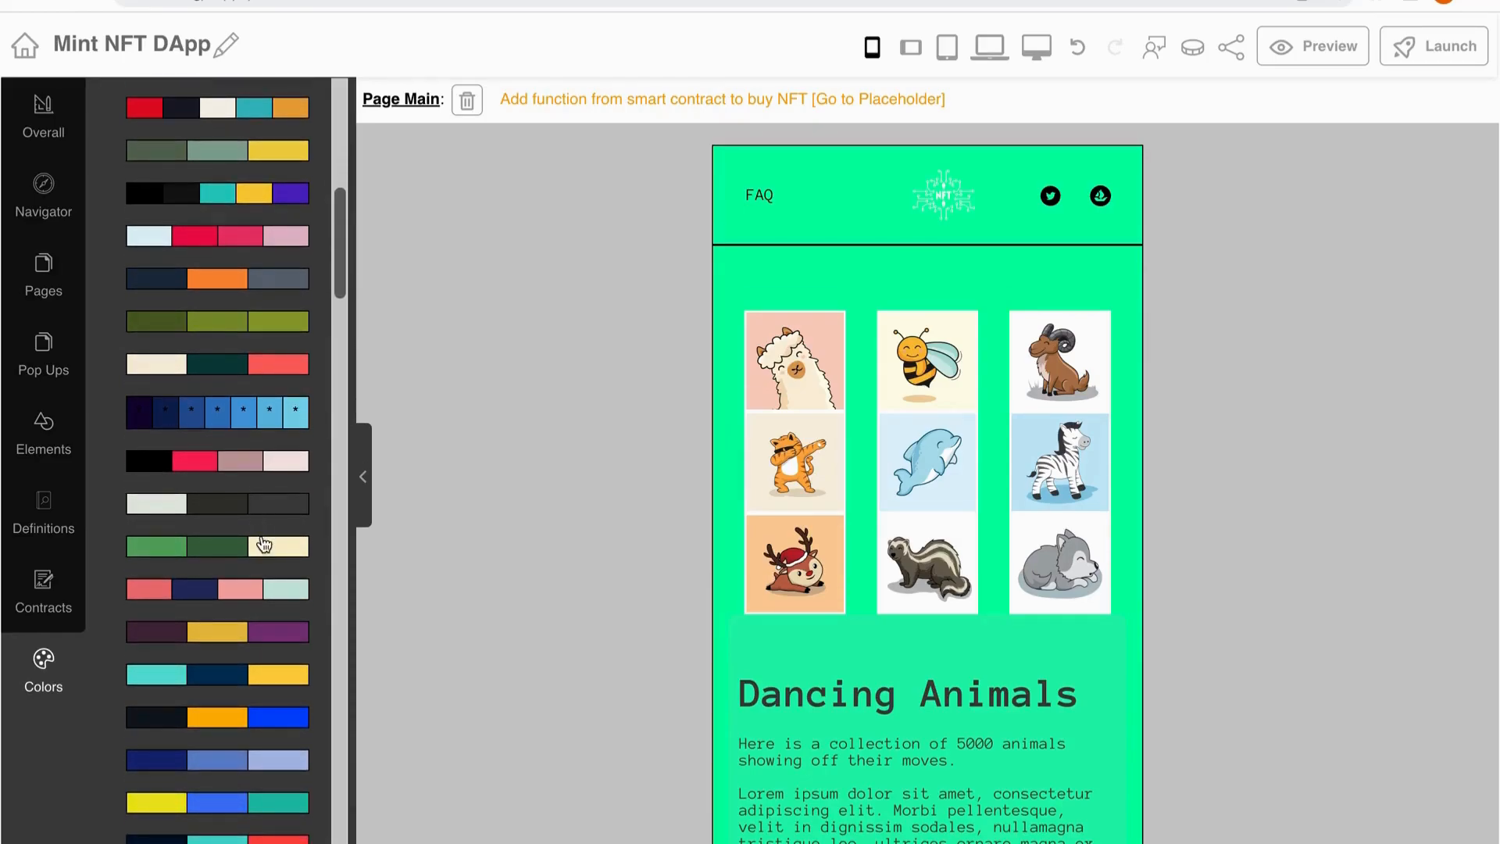
{"action": "left_click", "coordinate": [233, 553]}
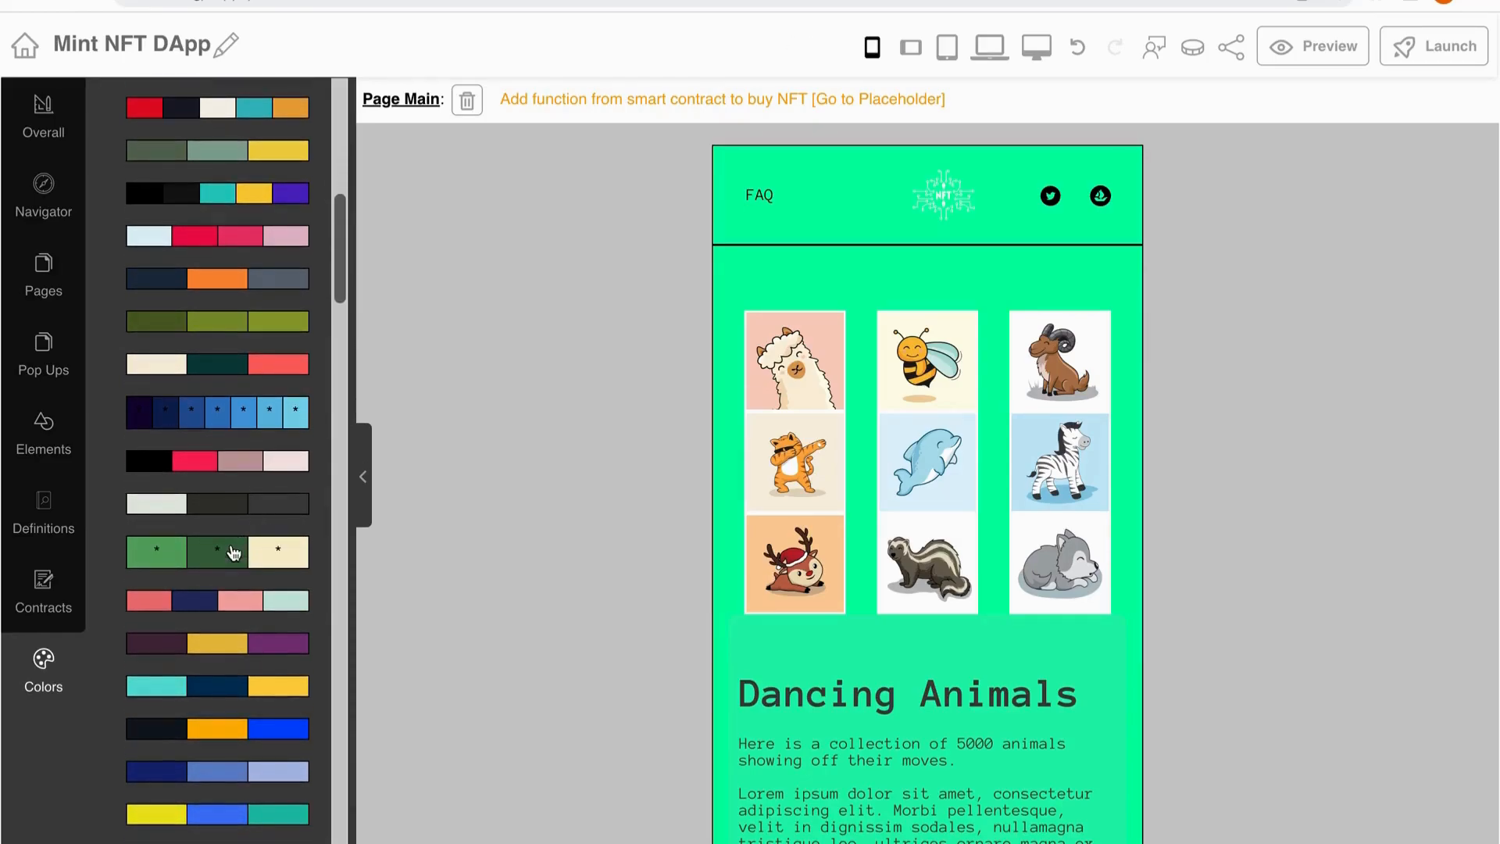
{"action": "scroll", "coordinate": [185, 493], "scroll_direction": "up", "scroll_amount": 2}
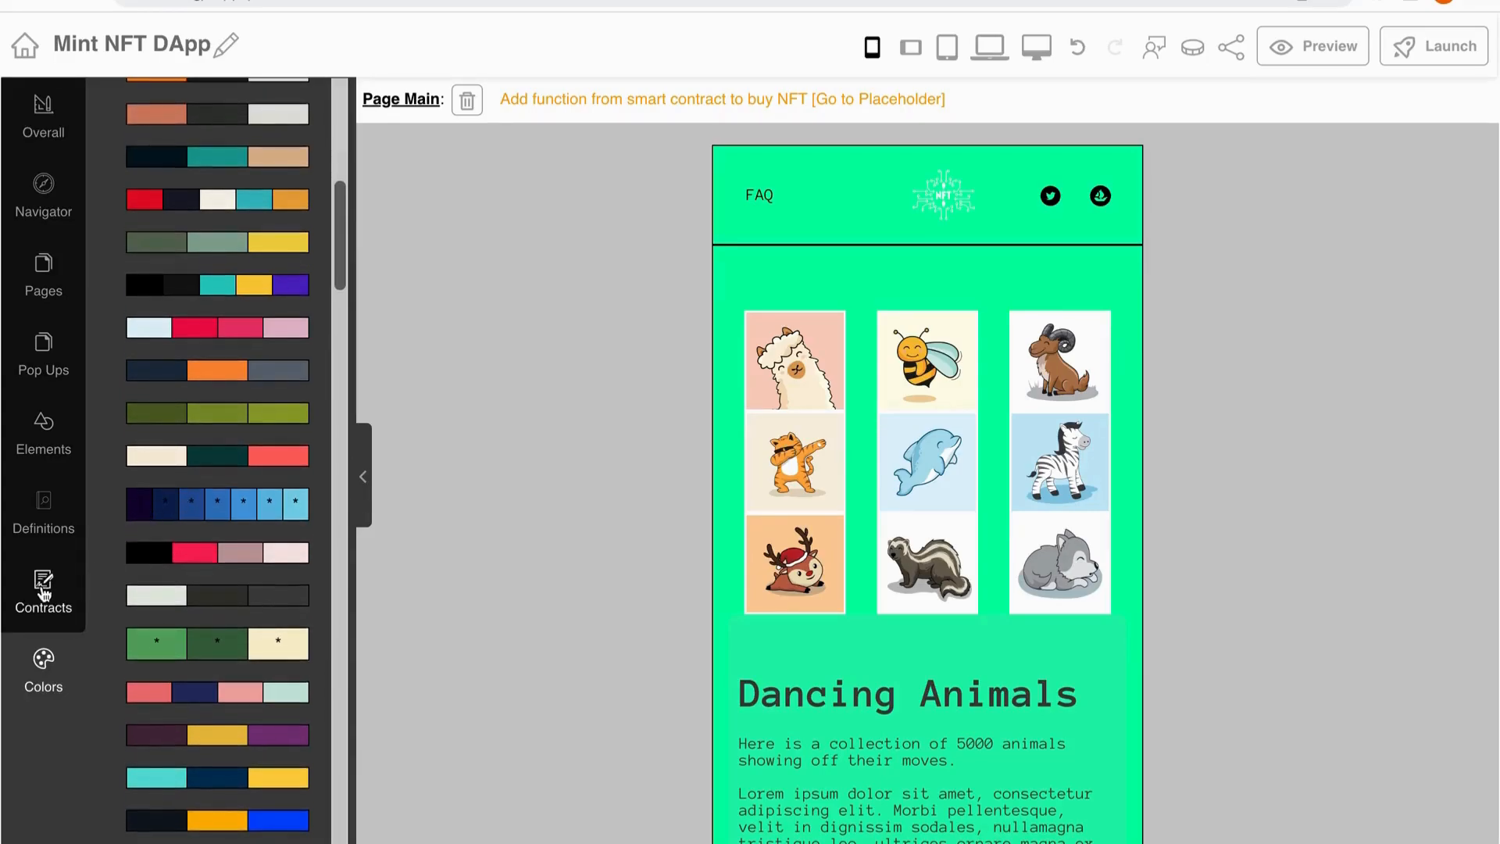
Review the dApp's loaded contract and the existing contracts available to load, then close the list without adding one
{"action": "left_click", "coordinate": [44, 593]}
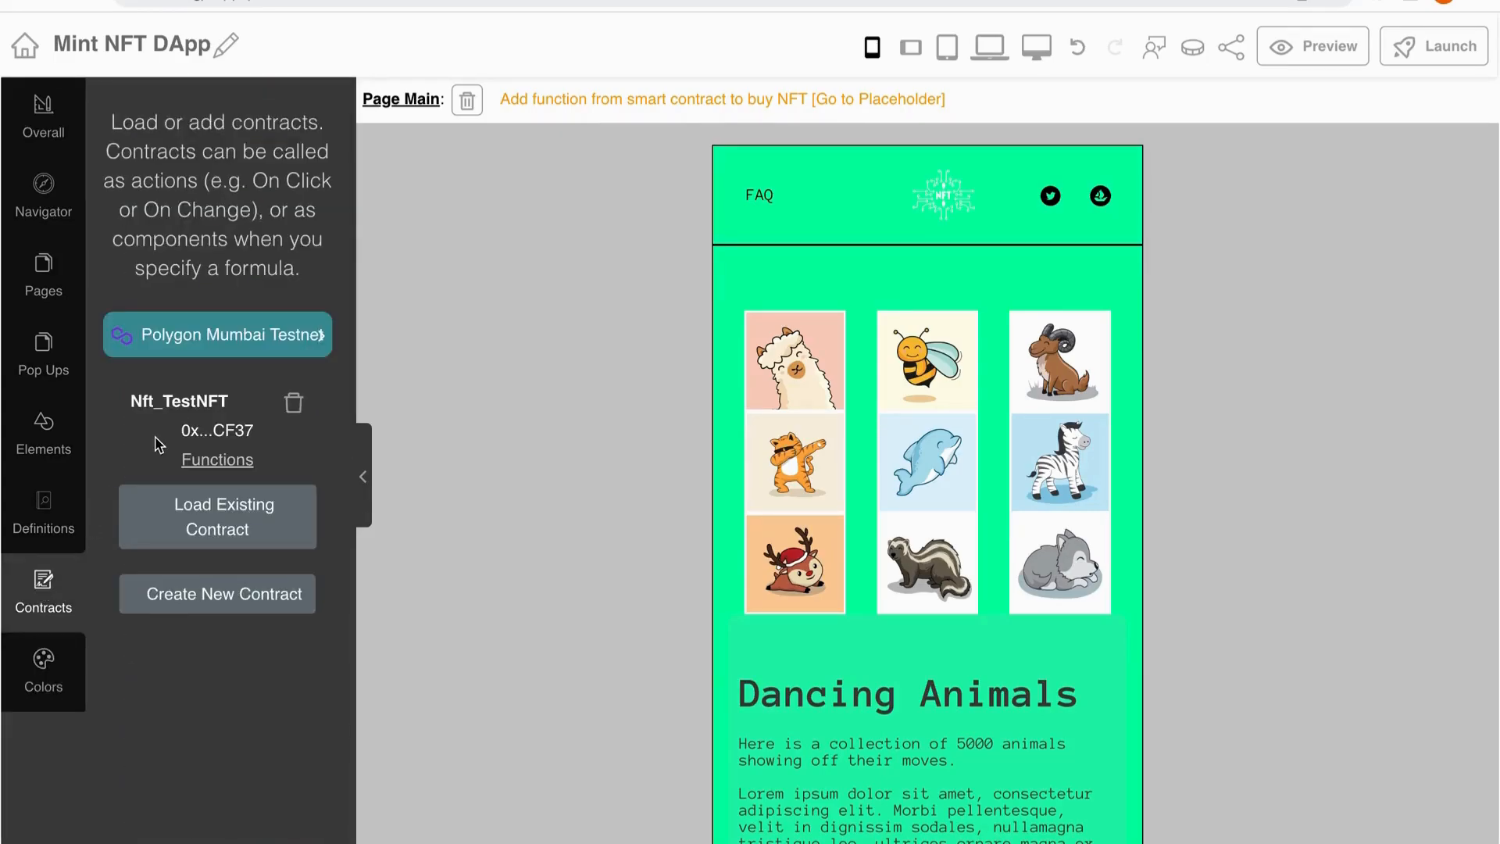
{"action": "left_click", "coordinate": [173, 511]}
{"action": "scroll", "coordinate": [210, 449], "scroll_direction": "up", "scroll_amount": 2}
{"action": "scroll", "coordinate": [211, 446], "scroll_direction": "up", "scroll_amount": 4}
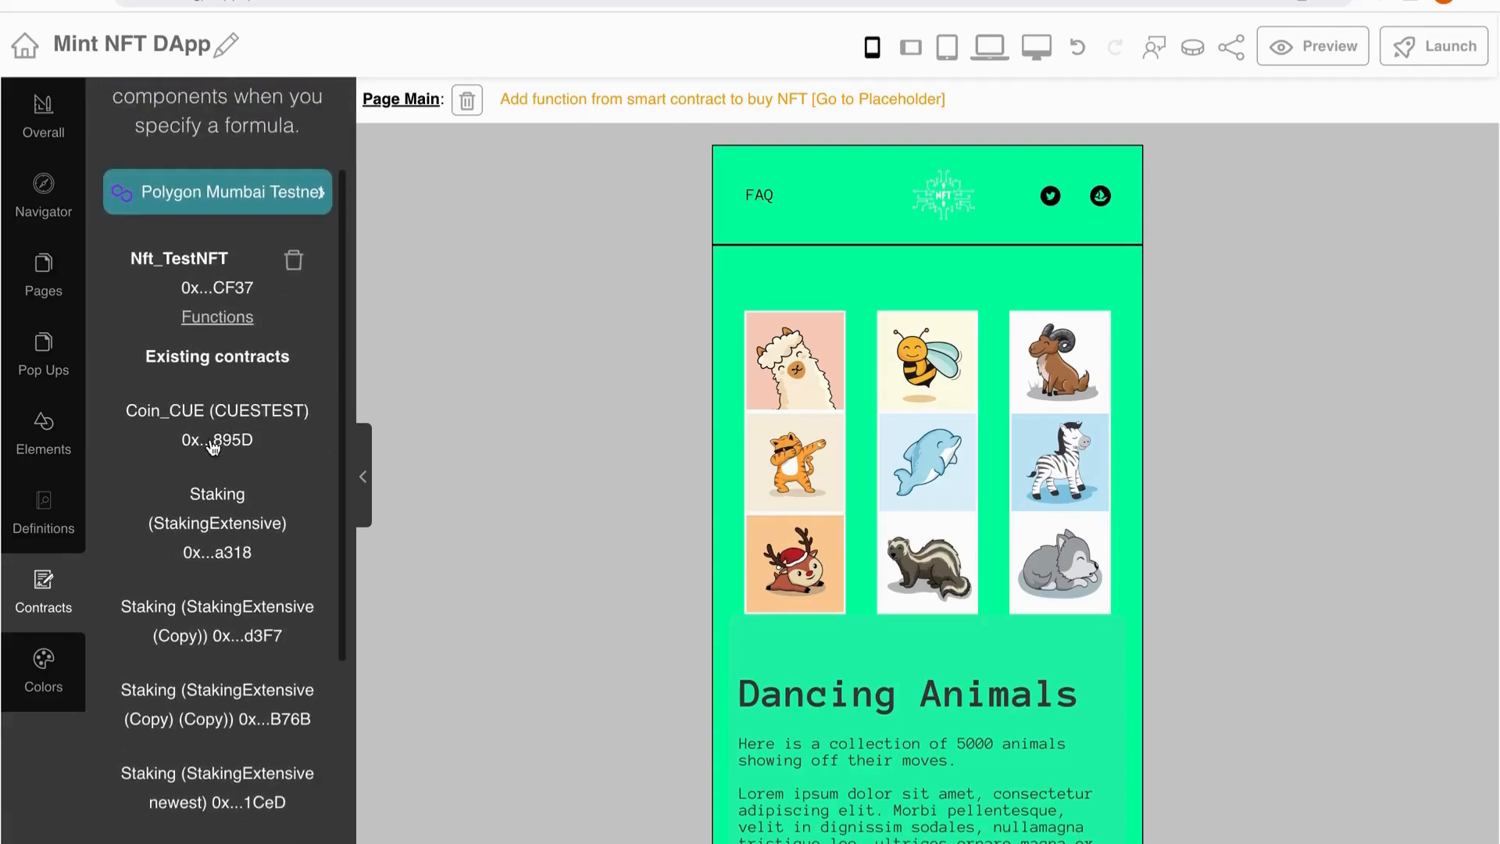
{"action": "scroll", "coordinate": [211, 447], "scroll_direction": "down", "scroll_amount": 5}
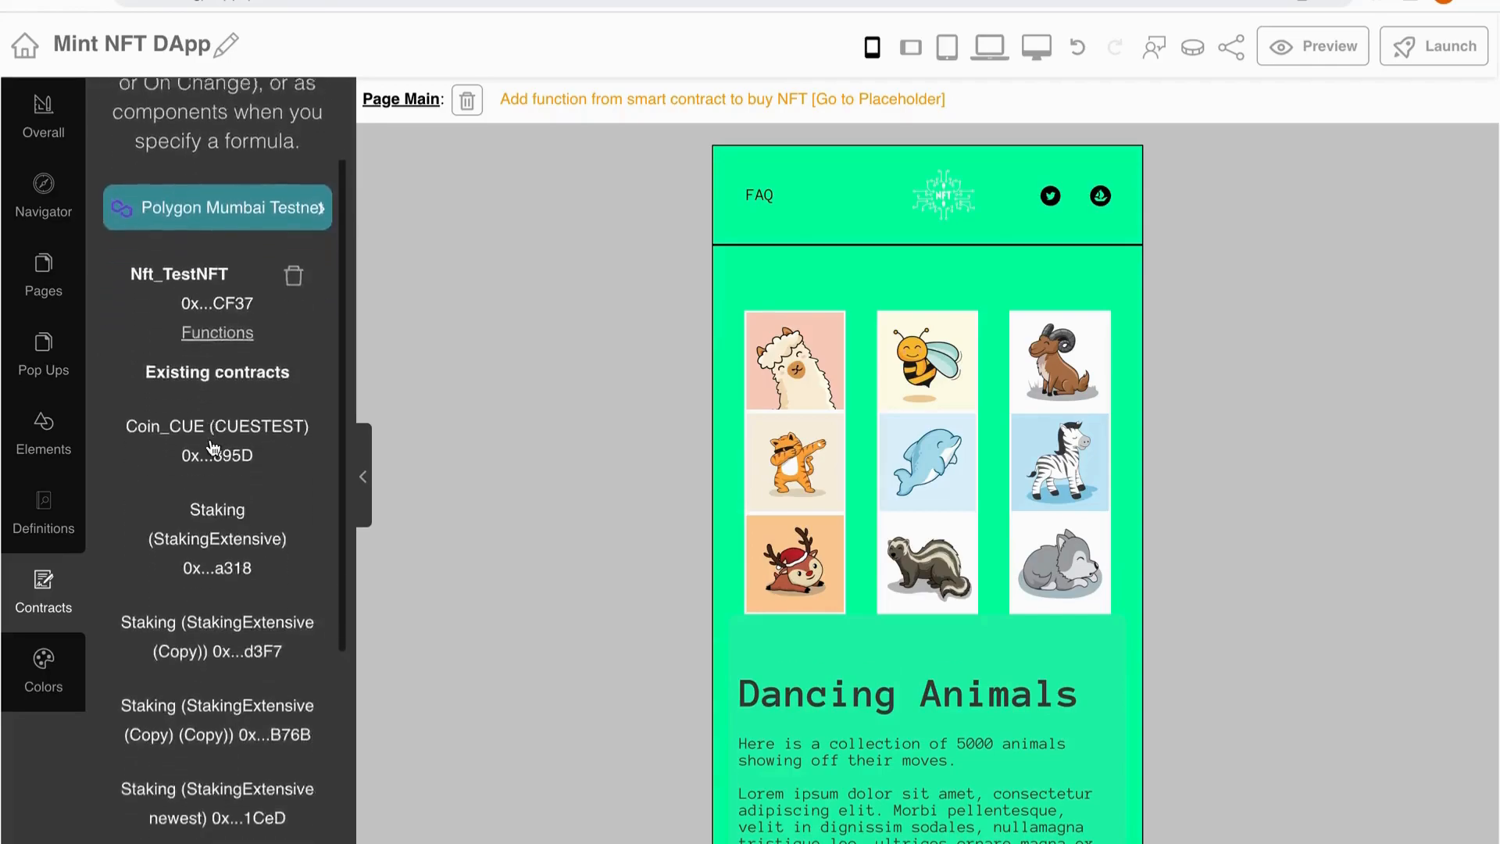
{"action": "left_click", "coordinate": [224, 804]}
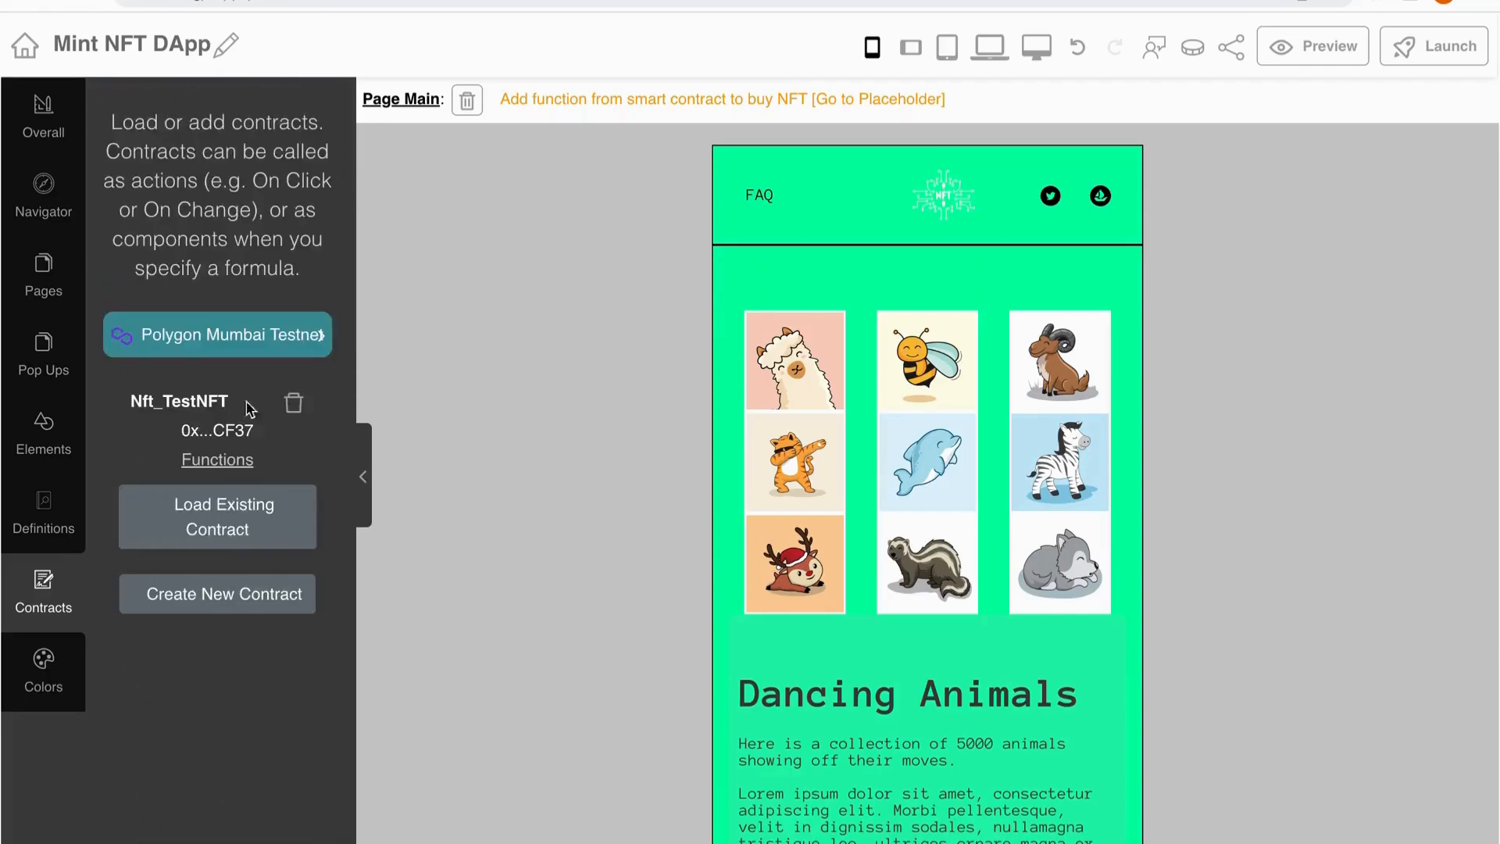
Look through the blockchain networks available for the dApp's contracts, then close the list without changing the network
{"action": "left_click", "coordinate": [310, 342]}
{"action": "scroll", "coordinate": [271, 425], "scroll_direction": "down", "scroll_amount": 8}
{"action": "scroll", "coordinate": [271, 425], "scroll_direction": "up", "scroll_amount": 1}
{"action": "scroll", "coordinate": [271, 425], "scroll_direction": "down", "scroll_amount": 1}
{"action": "left_click", "coordinate": [316, 334]}
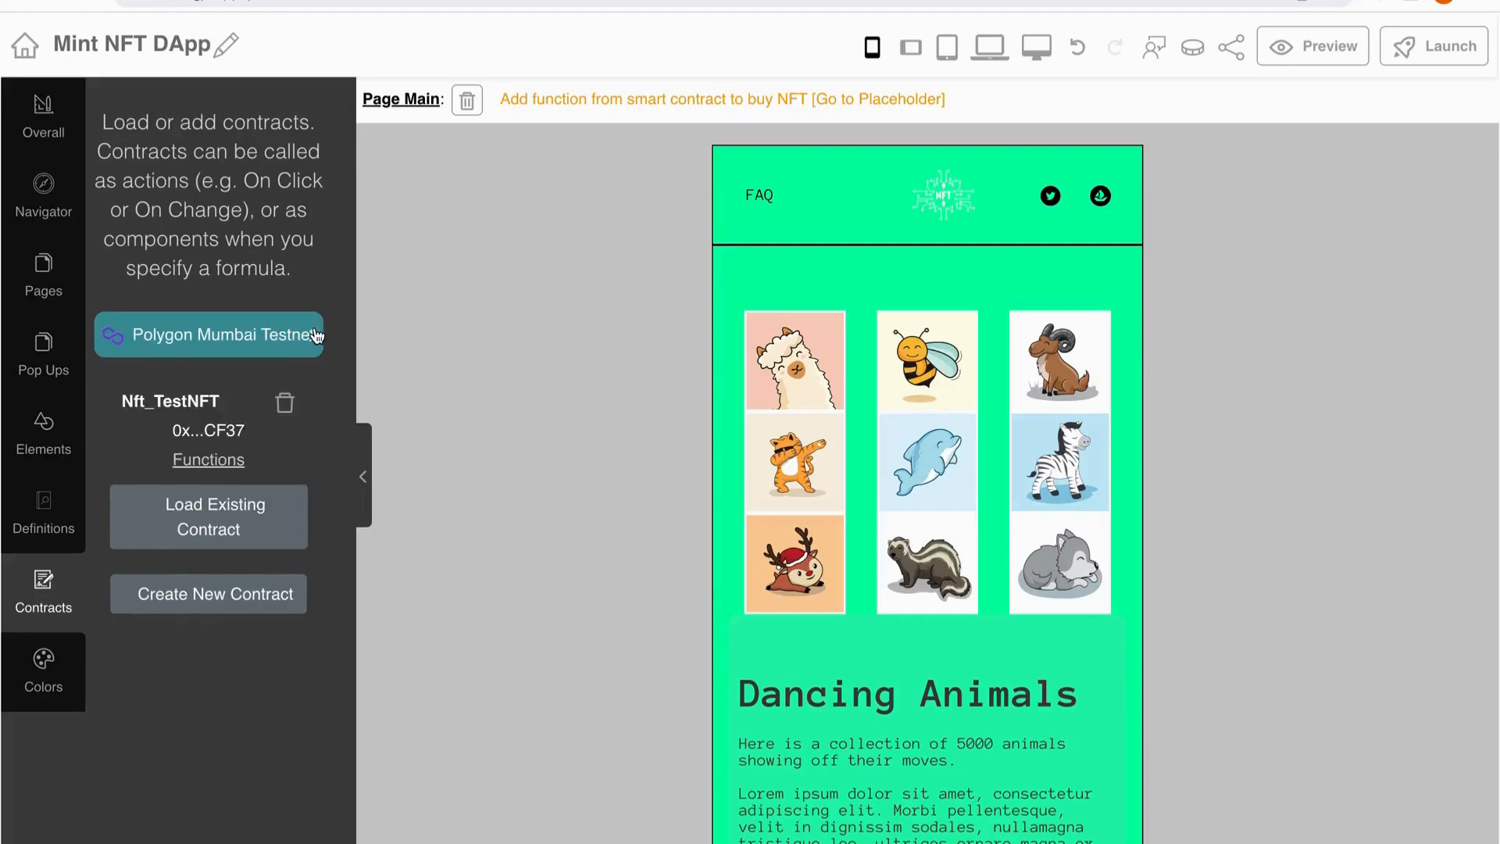
Set the dApp's overall font to Bree Serif
{"action": "left_click", "coordinate": [57, 127]}
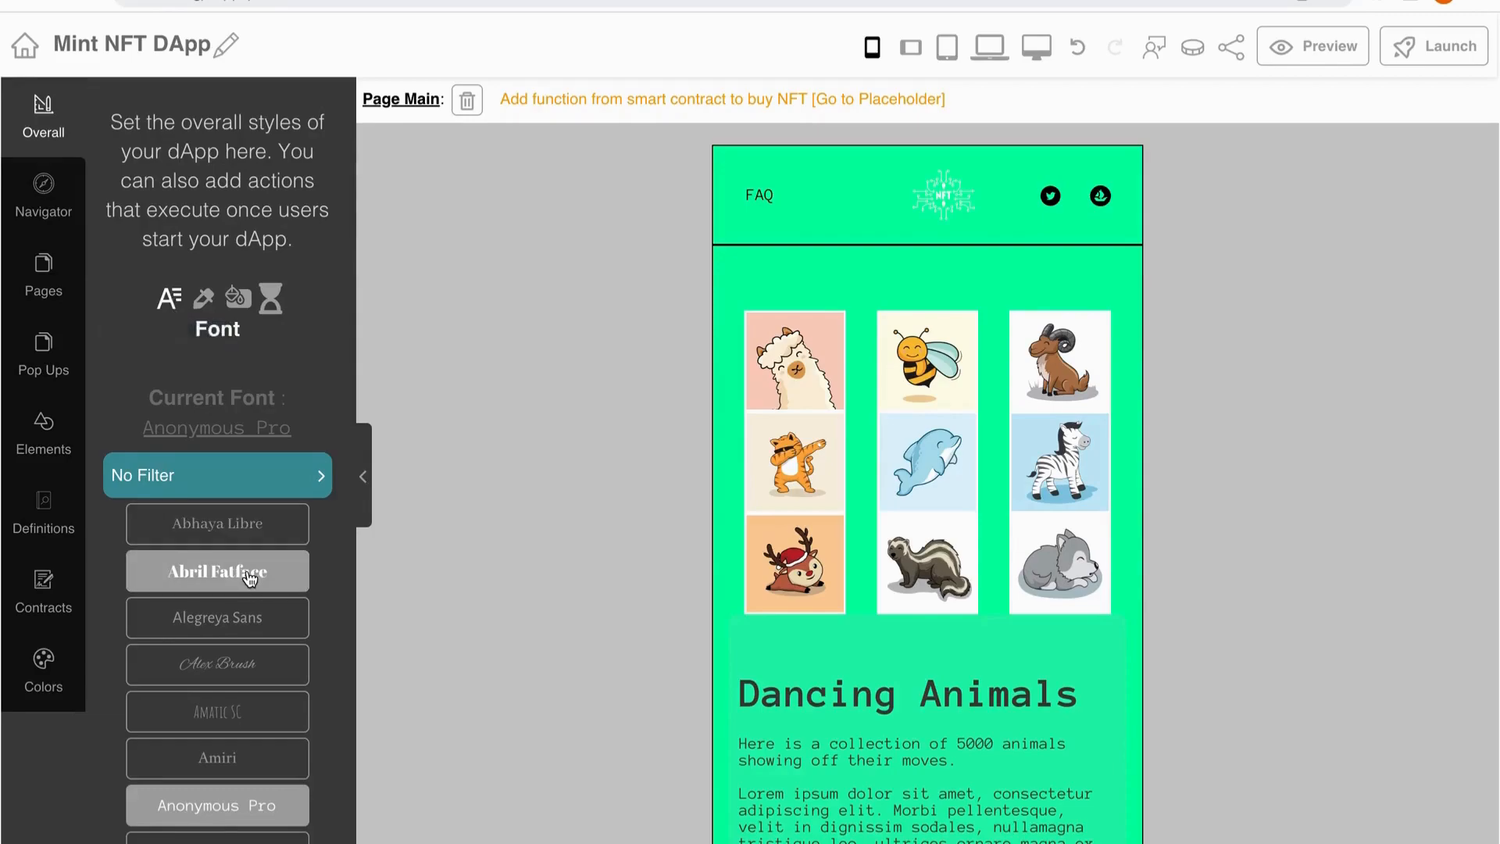
{"action": "scroll", "coordinate": [245, 576], "scroll_direction": "down", "scroll_amount": 5}
{"action": "scroll", "coordinate": [250, 578], "scroll_direction": "down", "scroll_amount": 3}
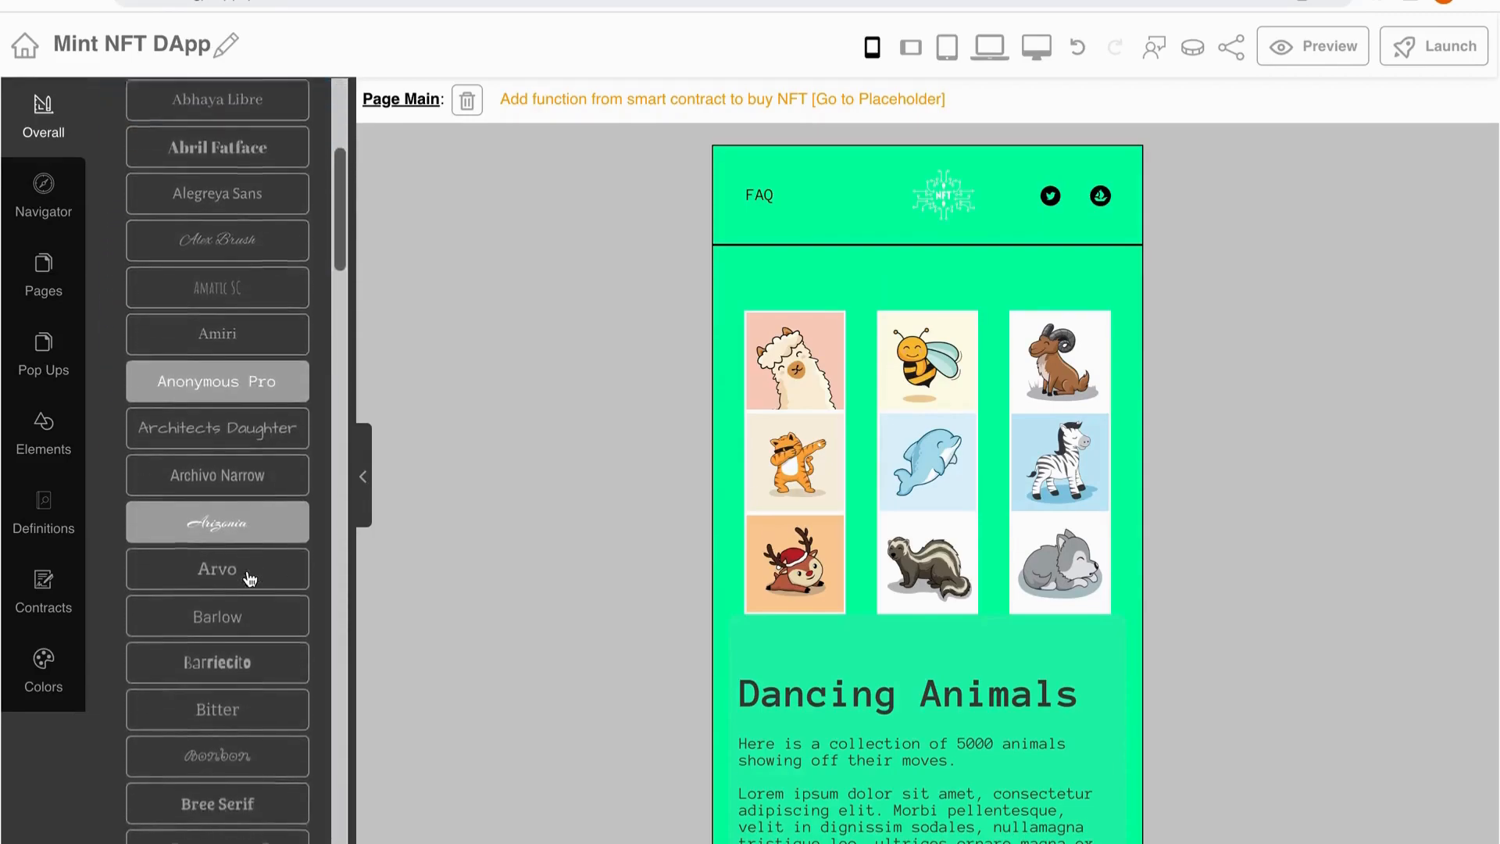
{"action": "left_click", "coordinate": [237, 701]}
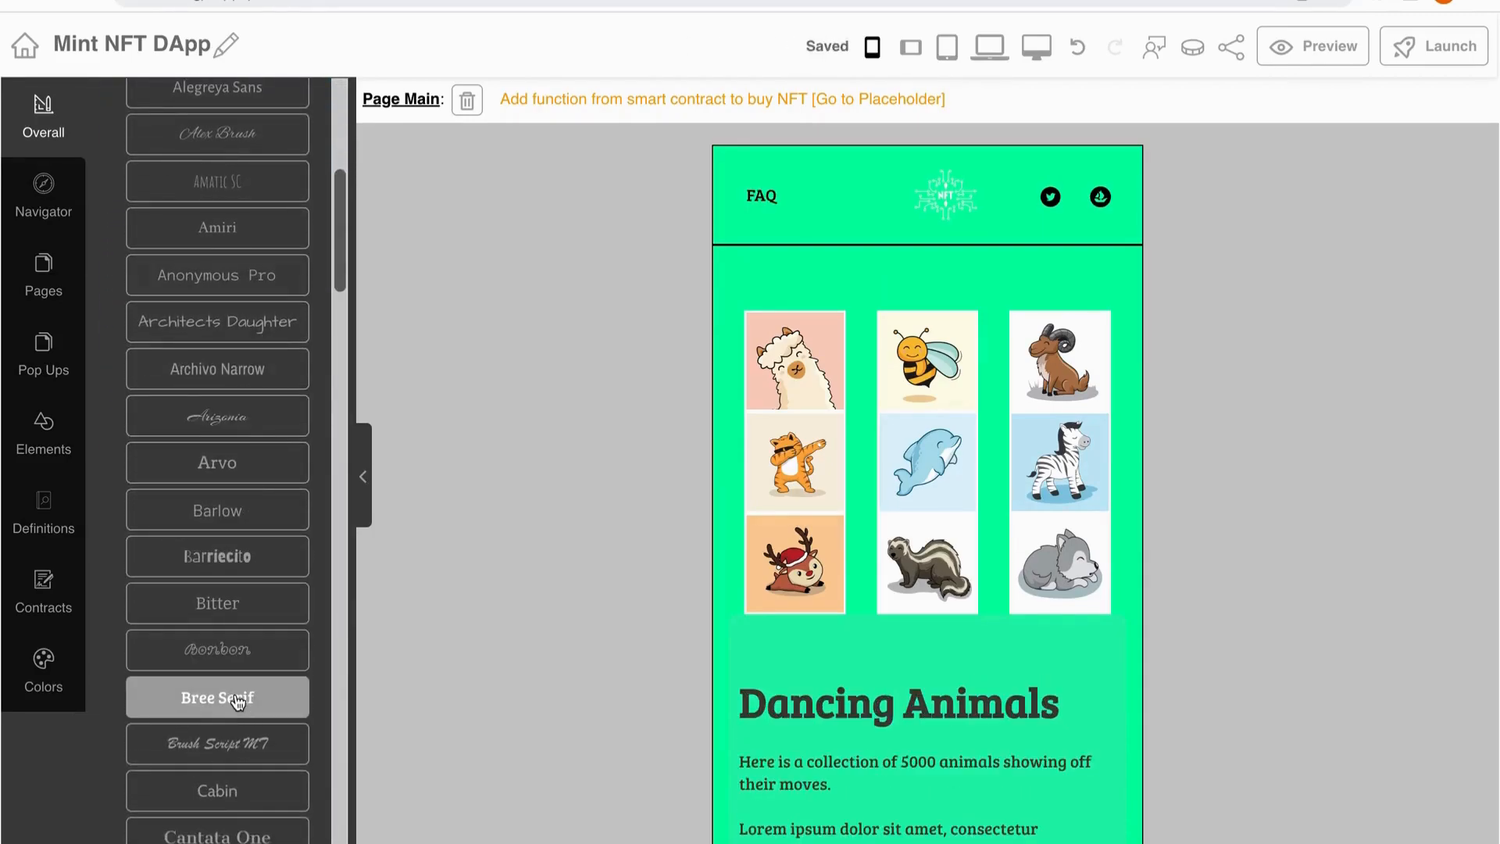
Set the dApp's overall background color to the dark navy #0f2557 from the blue palette
{"action": "scroll", "coordinate": [238, 528], "scroll_direction": "up", "scroll_amount": 4}
{"action": "scroll", "coordinate": [238, 536], "scroll_direction": "up", "scroll_amount": 3}
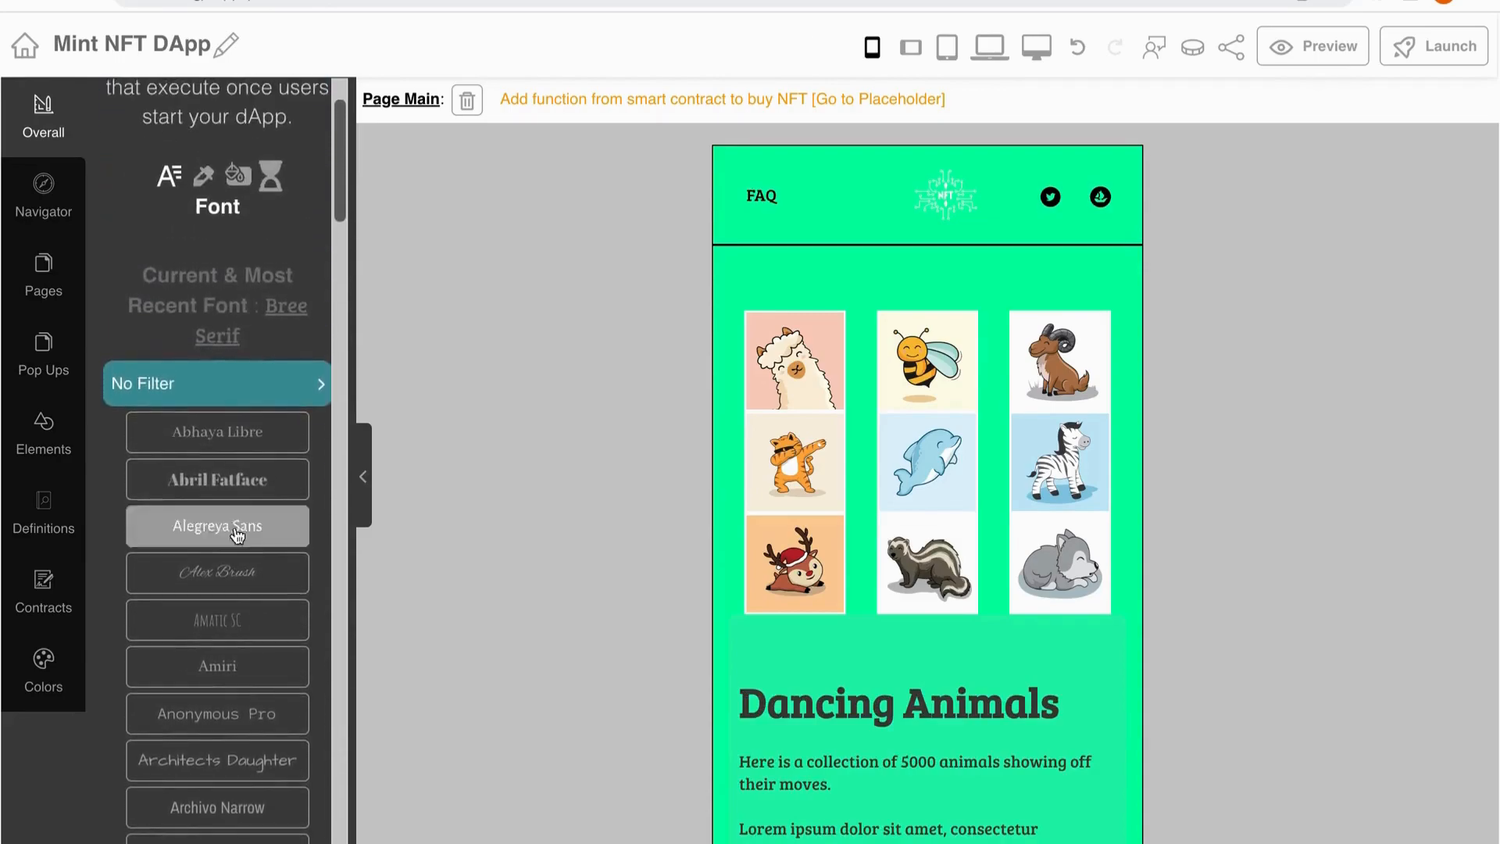
{"action": "left_click", "coordinate": [238, 188]}
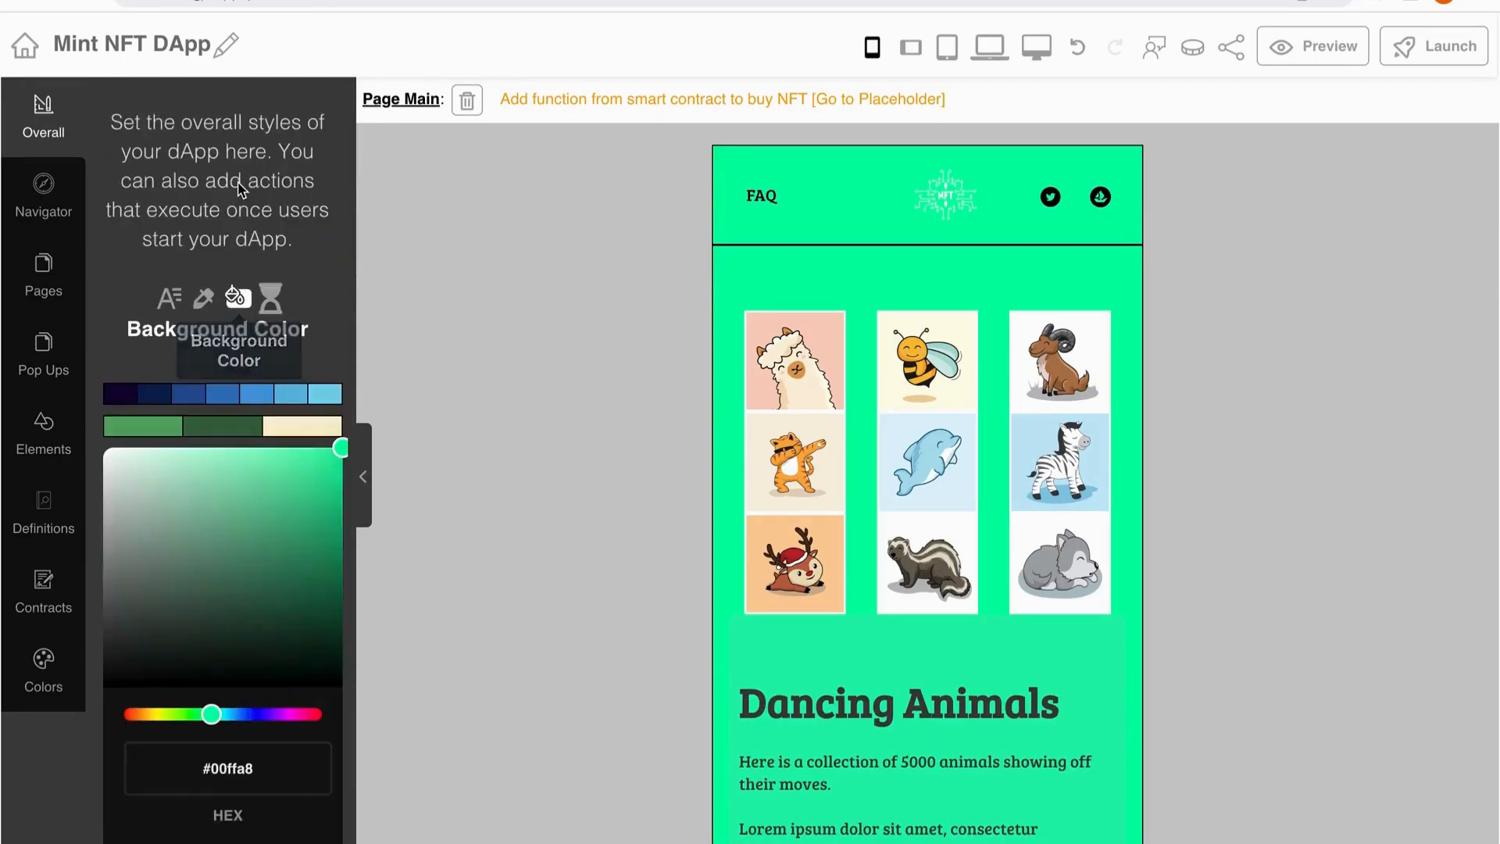
{"action": "left_click", "coordinate": [159, 400]}
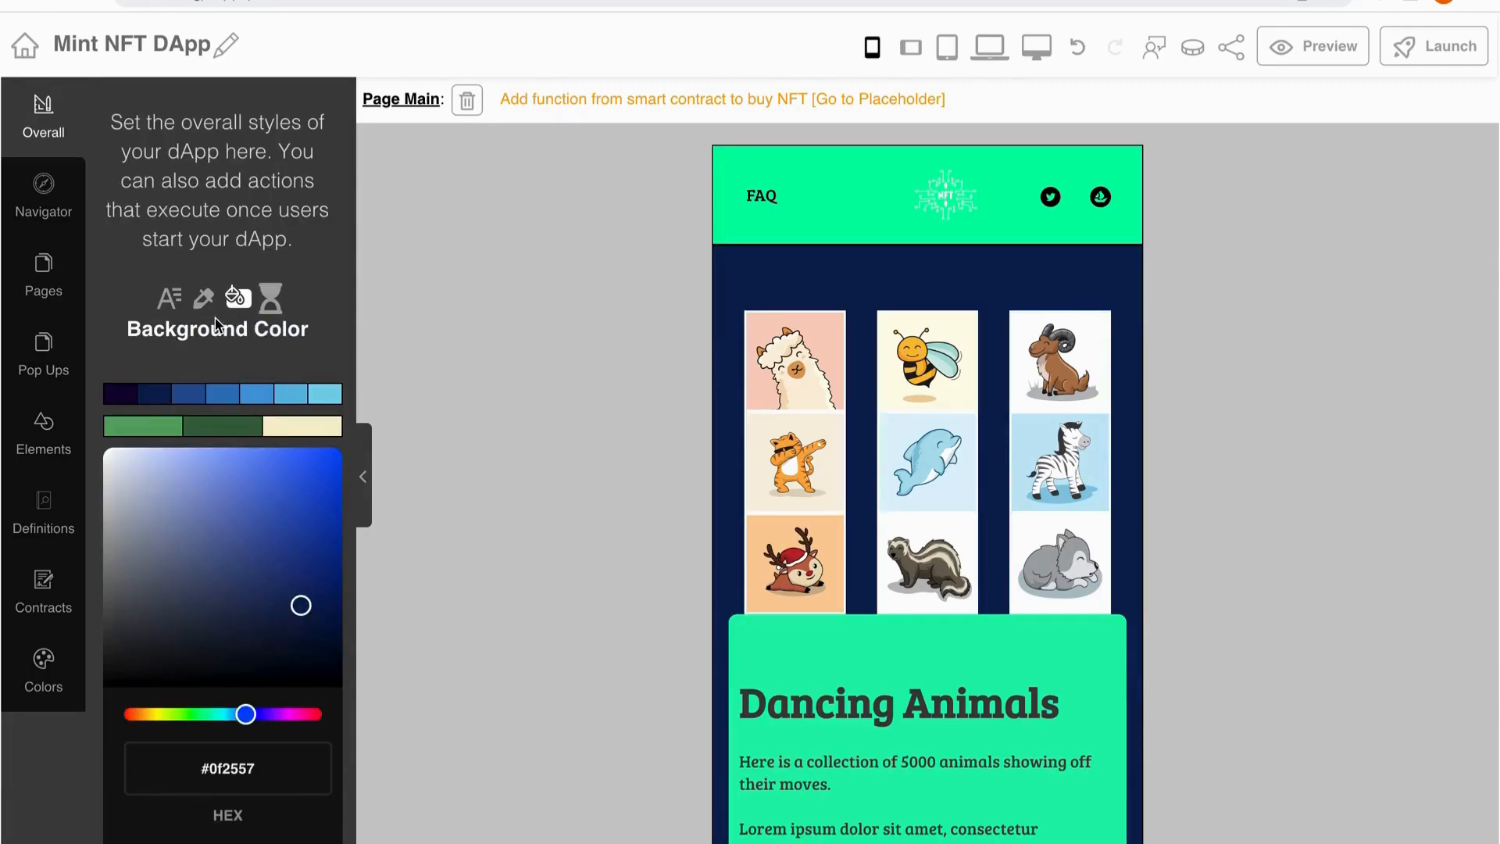
Set the dApp's action on start to Connect Wallet
{"action": "left_click", "coordinate": [272, 298]}
{"action": "left_click", "coordinate": [227, 493]}
{"action": "scroll", "coordinate": [225, 563], "scroll_direction": "down", "scroll_amount": 3}
{"action": "scroll", "coordinate": [225, 578], "scroll_direction": "up", "scroll_amount": 6}
{"action": "scroll", "coordinate": [222, 579], "scroll_direction": "up", "scroll_amount": 6}
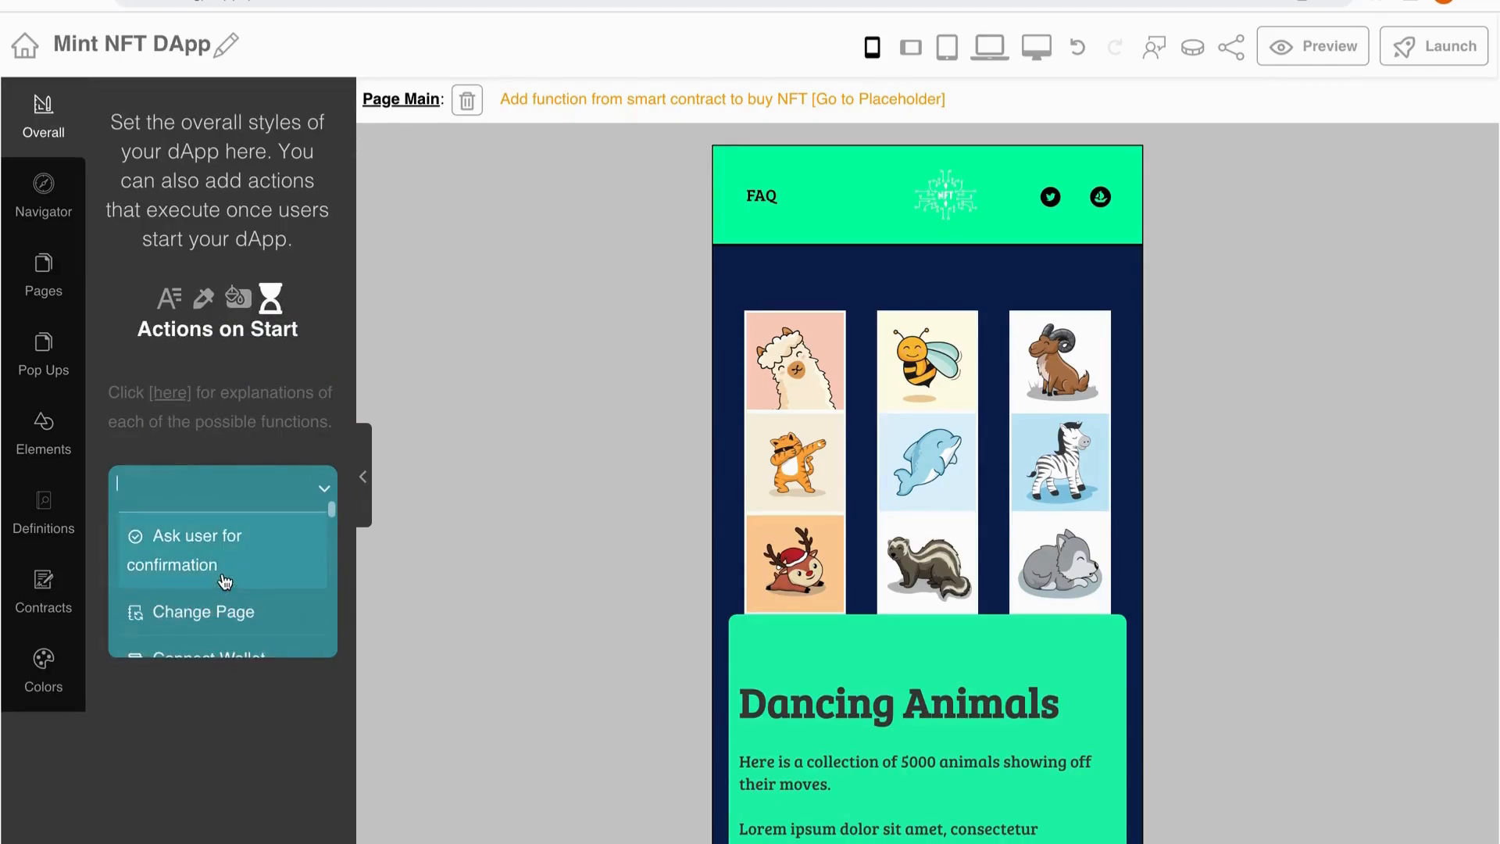
{"action": "left_click", "coordinate": [201, 569]}
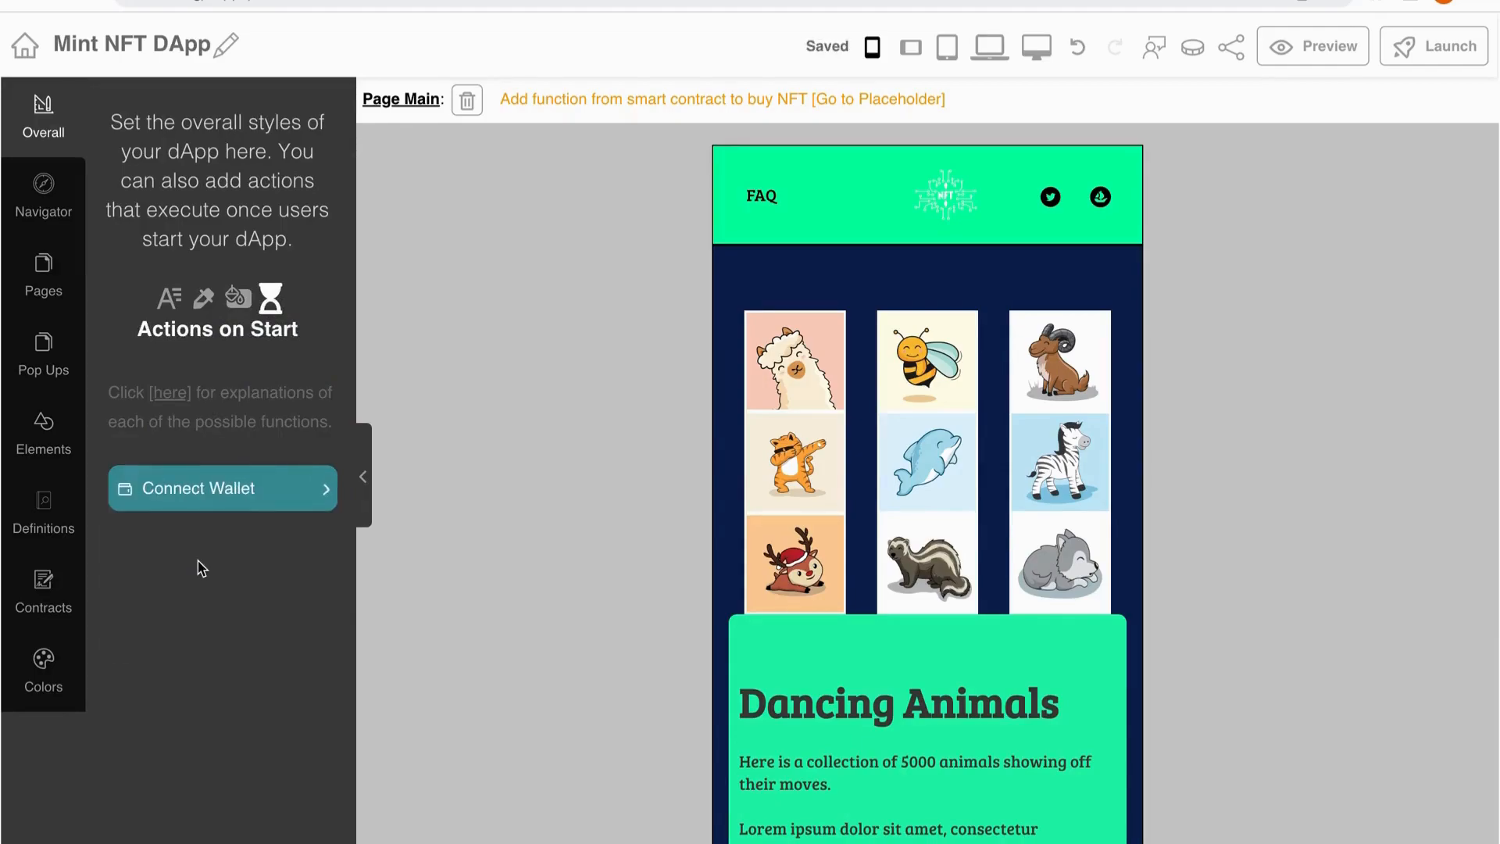
Set the dApp's action on start back to No Action
{"action": "left_click", "coordinate": [244, 509]}
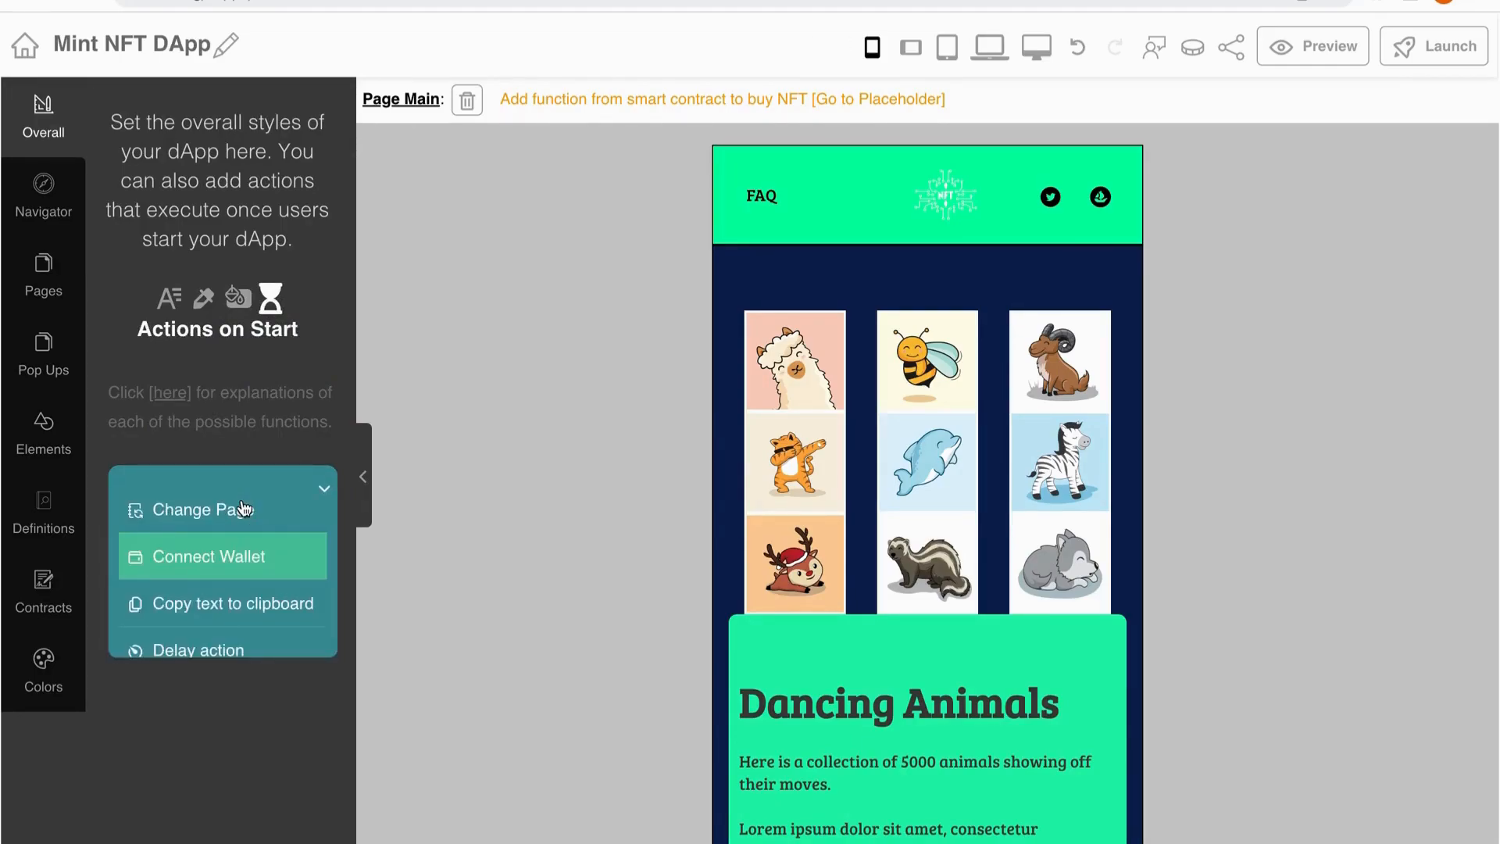
{"action": "type", "text": "no"}
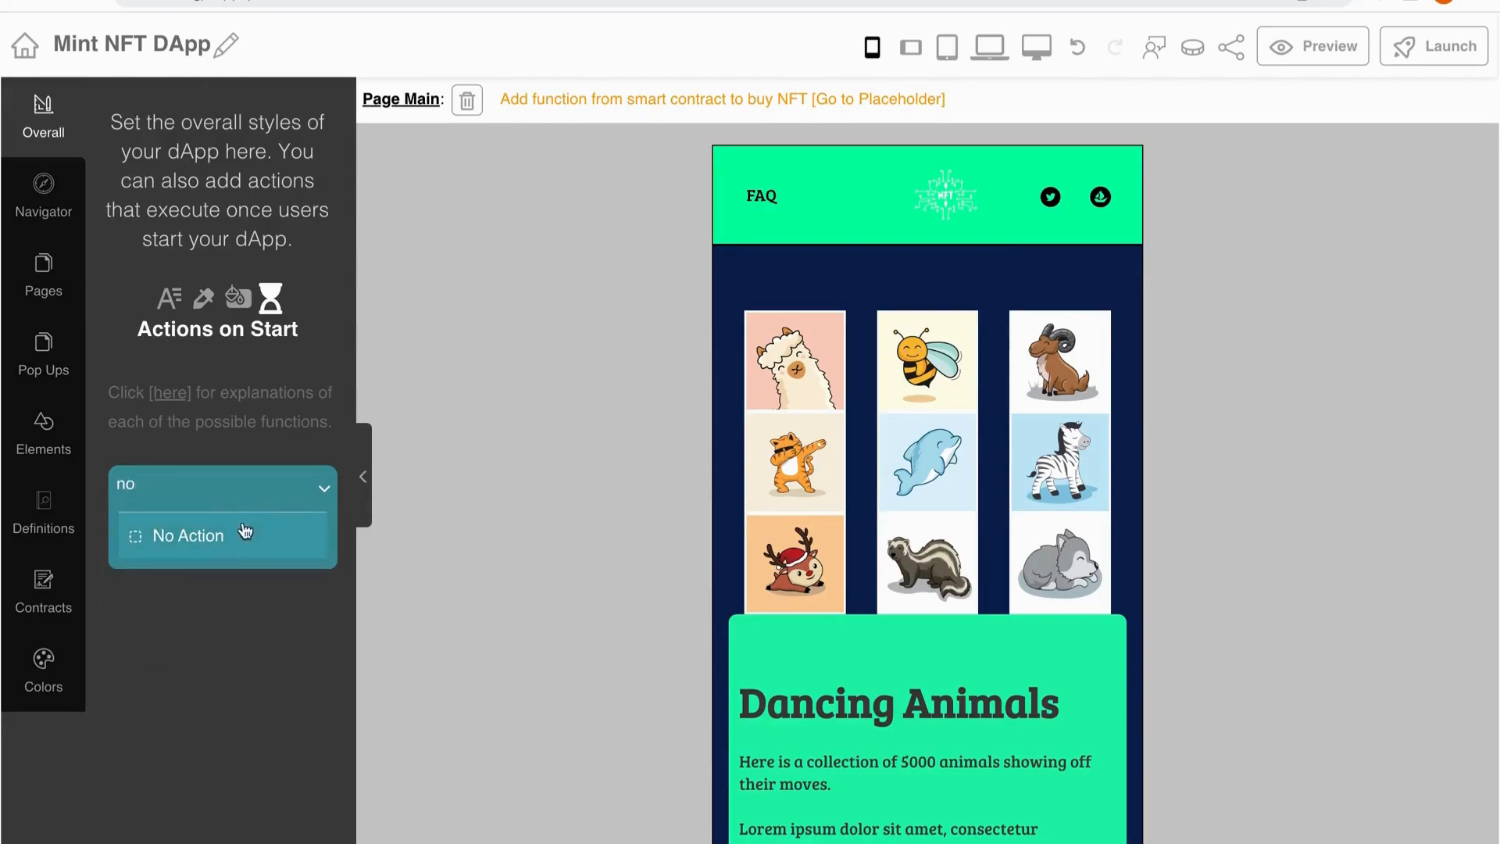
{"action": "left_click", "coordinate": [237, 536]}
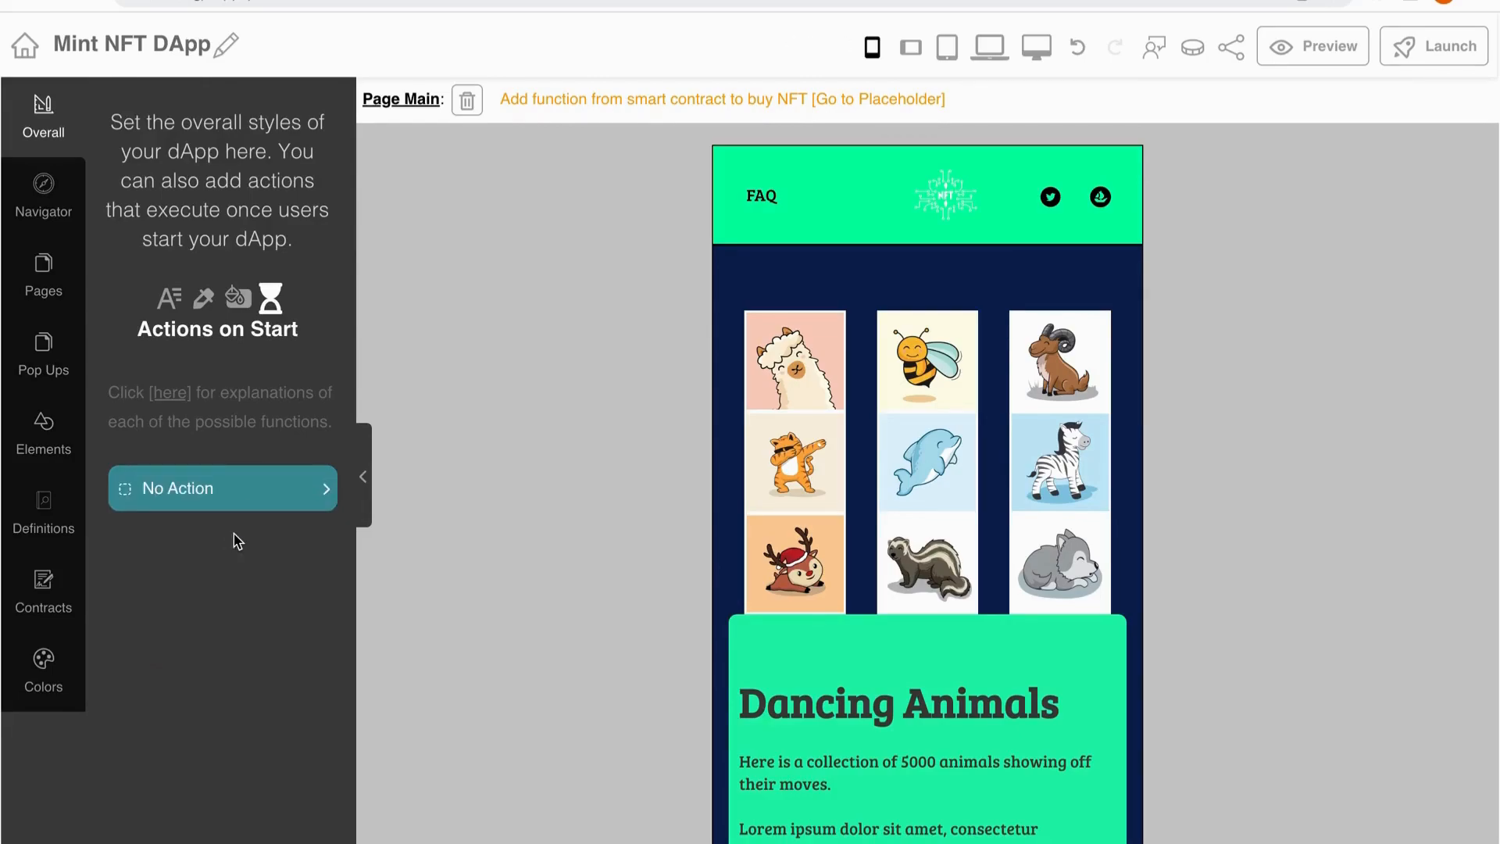
Examine the Main page's element structure, inspecting the gallery, the Dancing Animals text container and its first row
{"action": "left_click", "coordinate": [39, 200]}
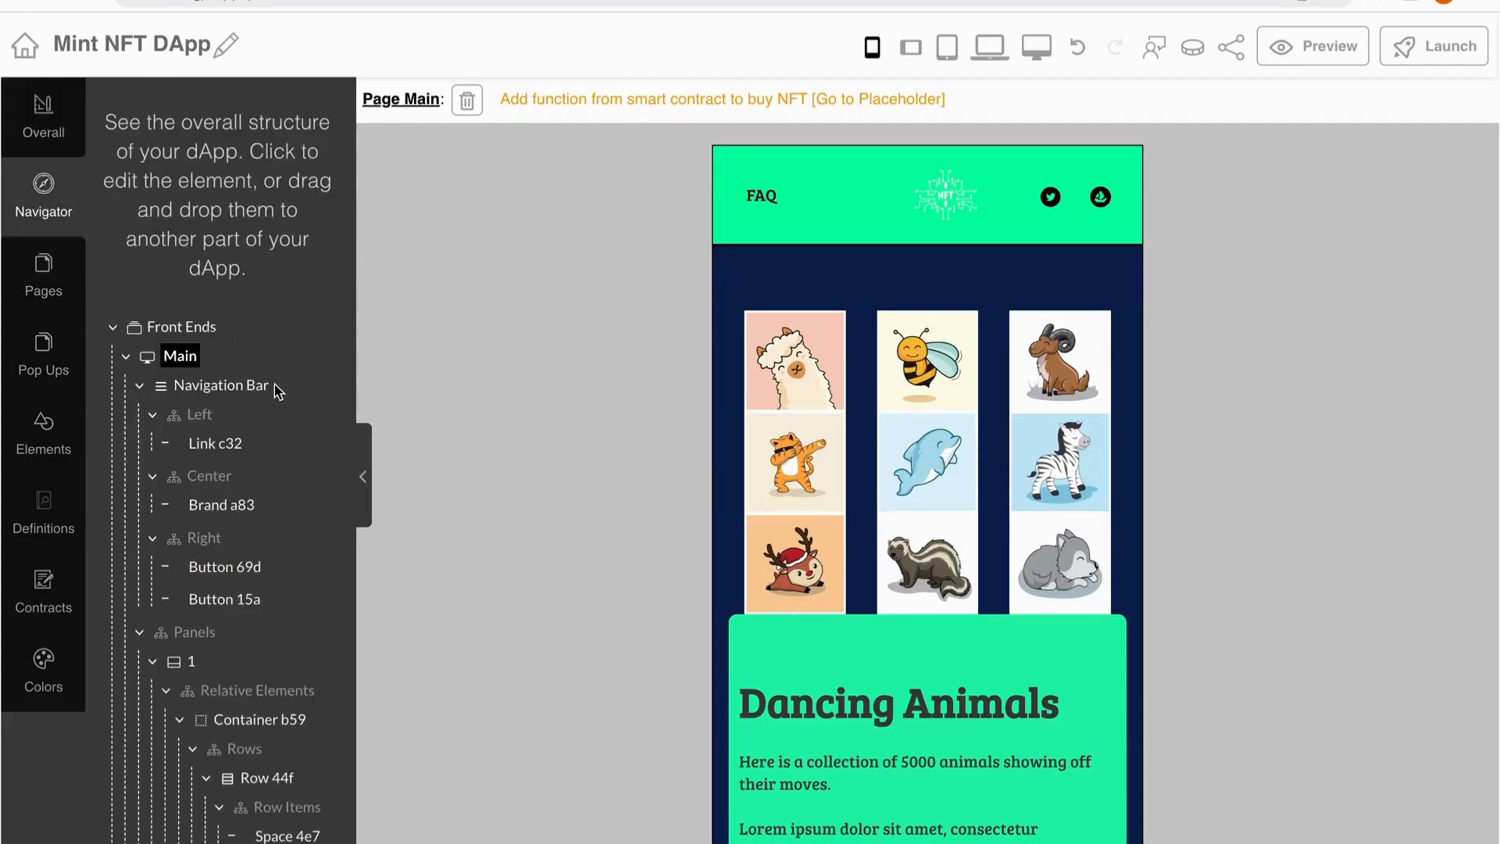
{"action": "scroll", "coordinate": [278, 390], "scroll_direction": "down", "scroll_amount": 3}
{"action": "scroll", "coordinate": [277, 391], "scroll_direction": "down", "scroll_amount": 2}
{"action": "scroll", "coordinate": [278, 393], "scroll_direction": "down", "scroll_amount": 1}
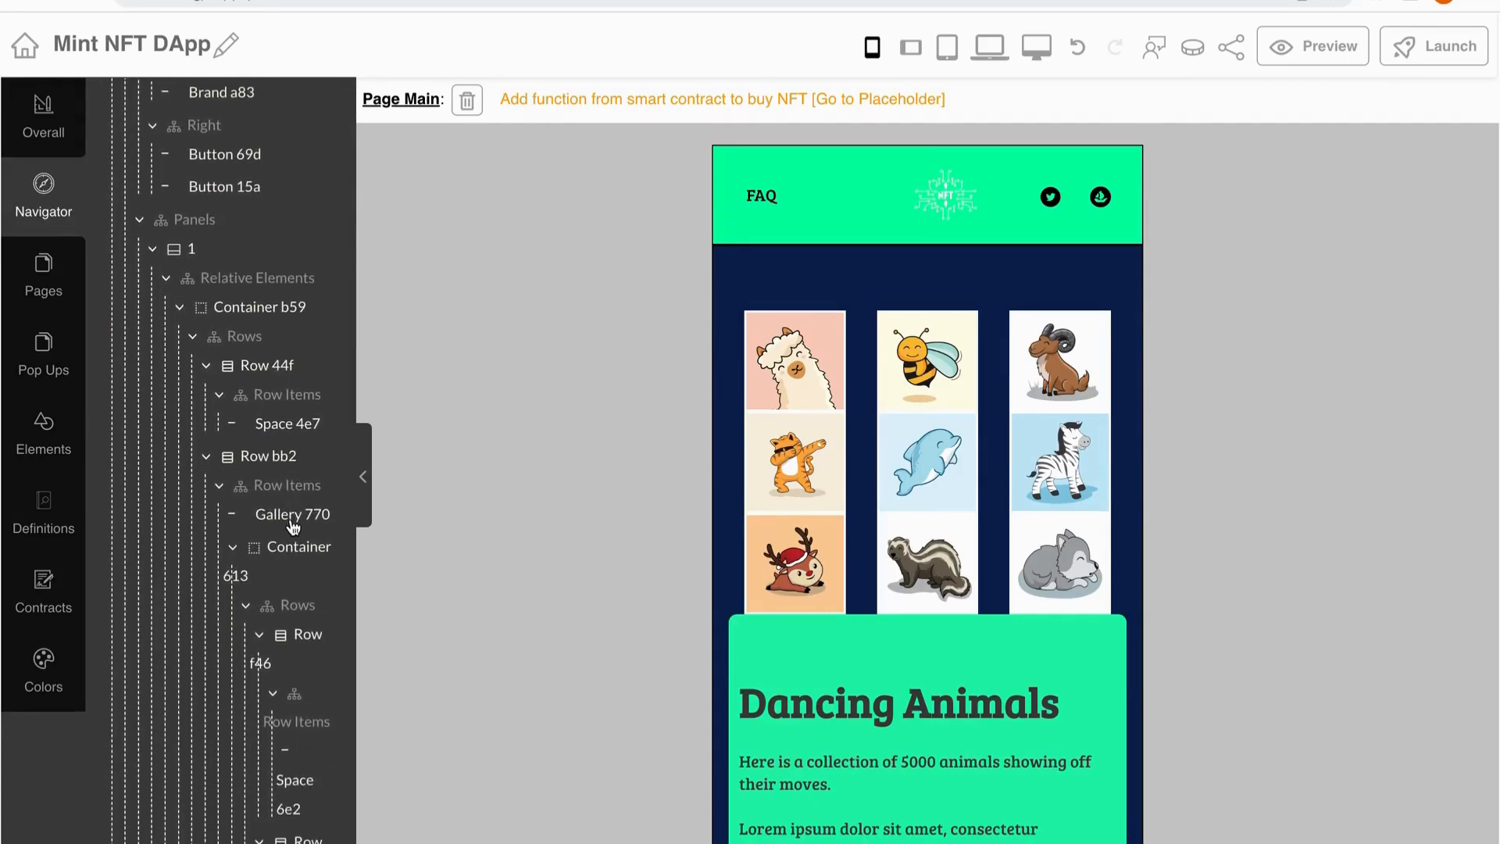
{"action": "left_click", "coordinate": [292, 528]}
{"action": "left_click", "coordinate": [294, 577]}
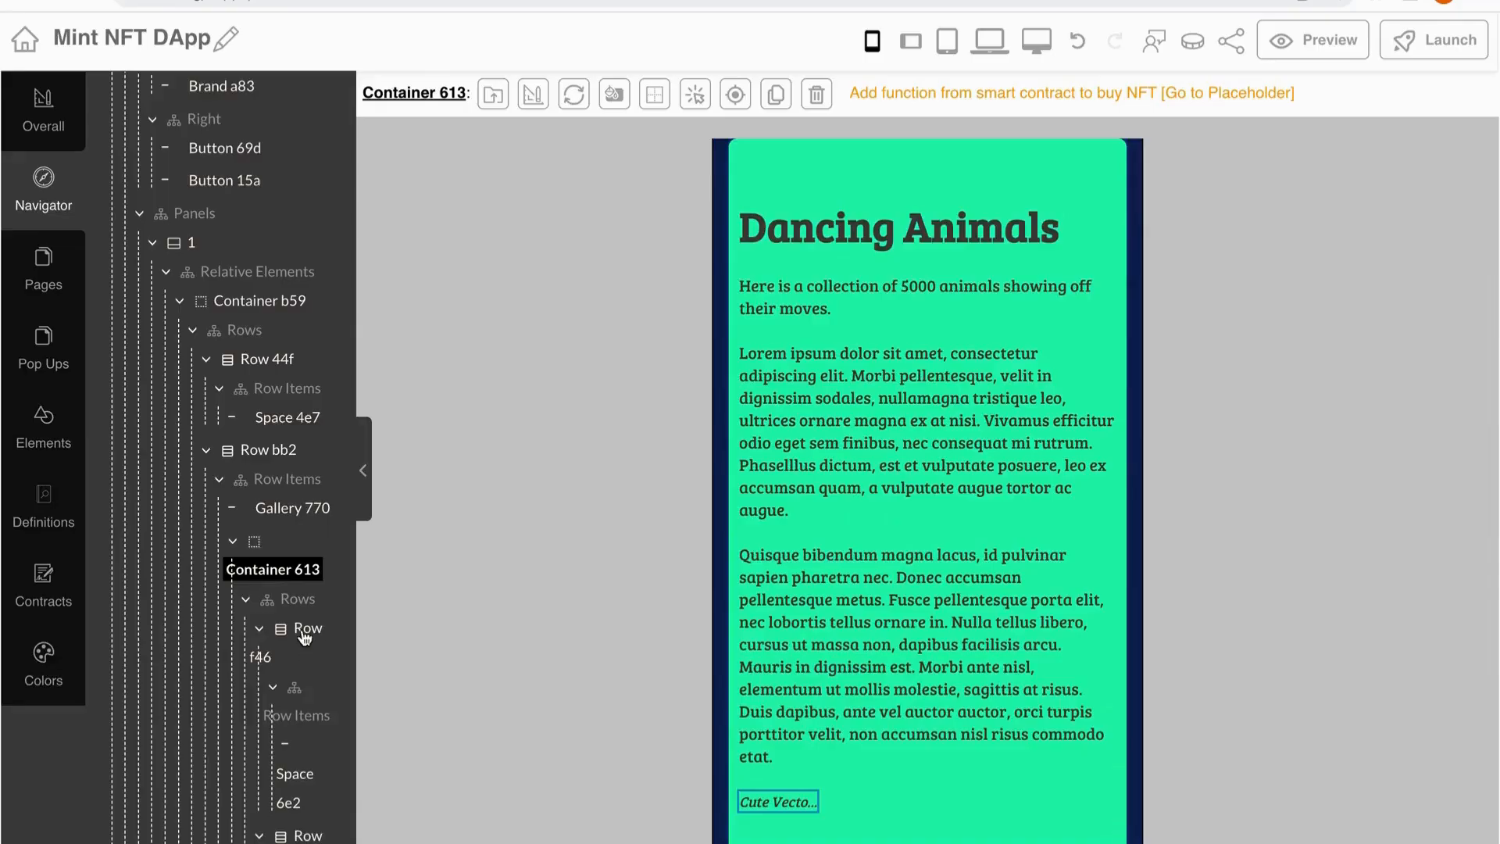
{"action": "left_click", "coordinate": [311, 629]}
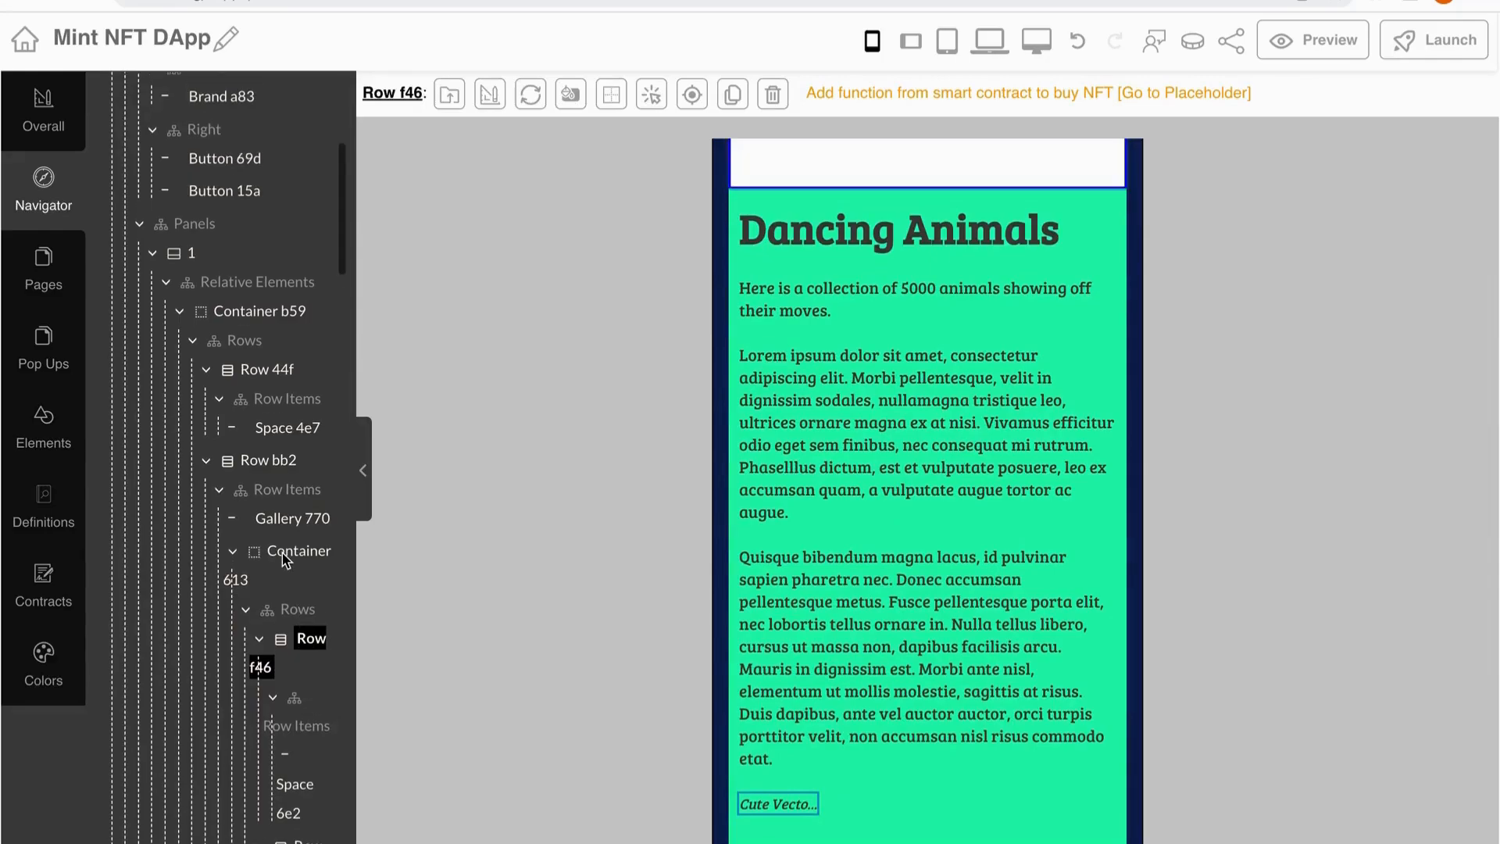
Delete the FAQ page from the dApp
{"action": "left_click", "coordinate": [33, 274]}
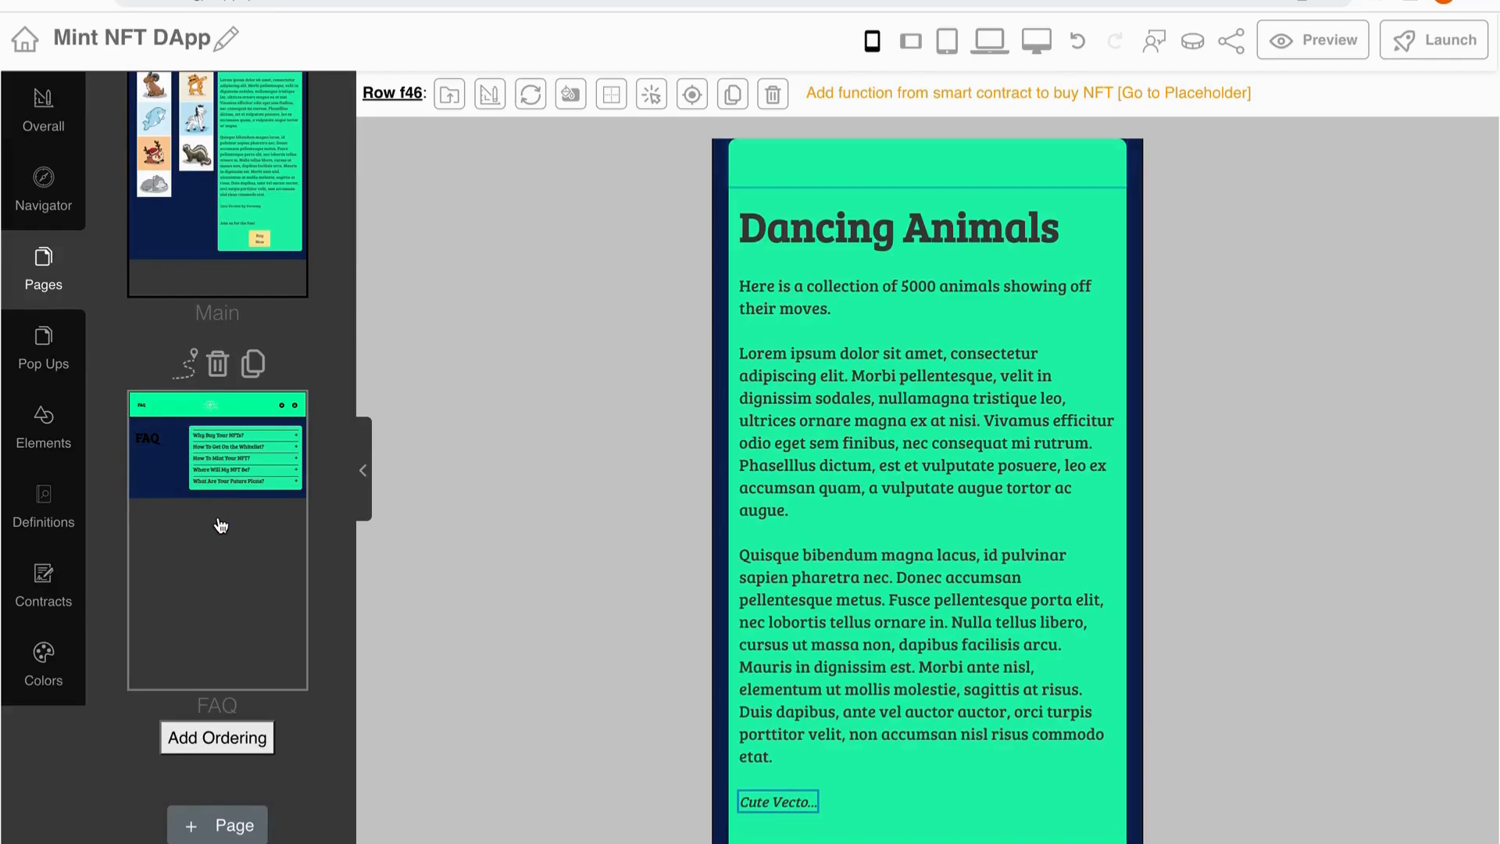
{"action": "scroll", "coordinate": [239, 531], "scroll_direction": "down", "scroll_amount": 1}
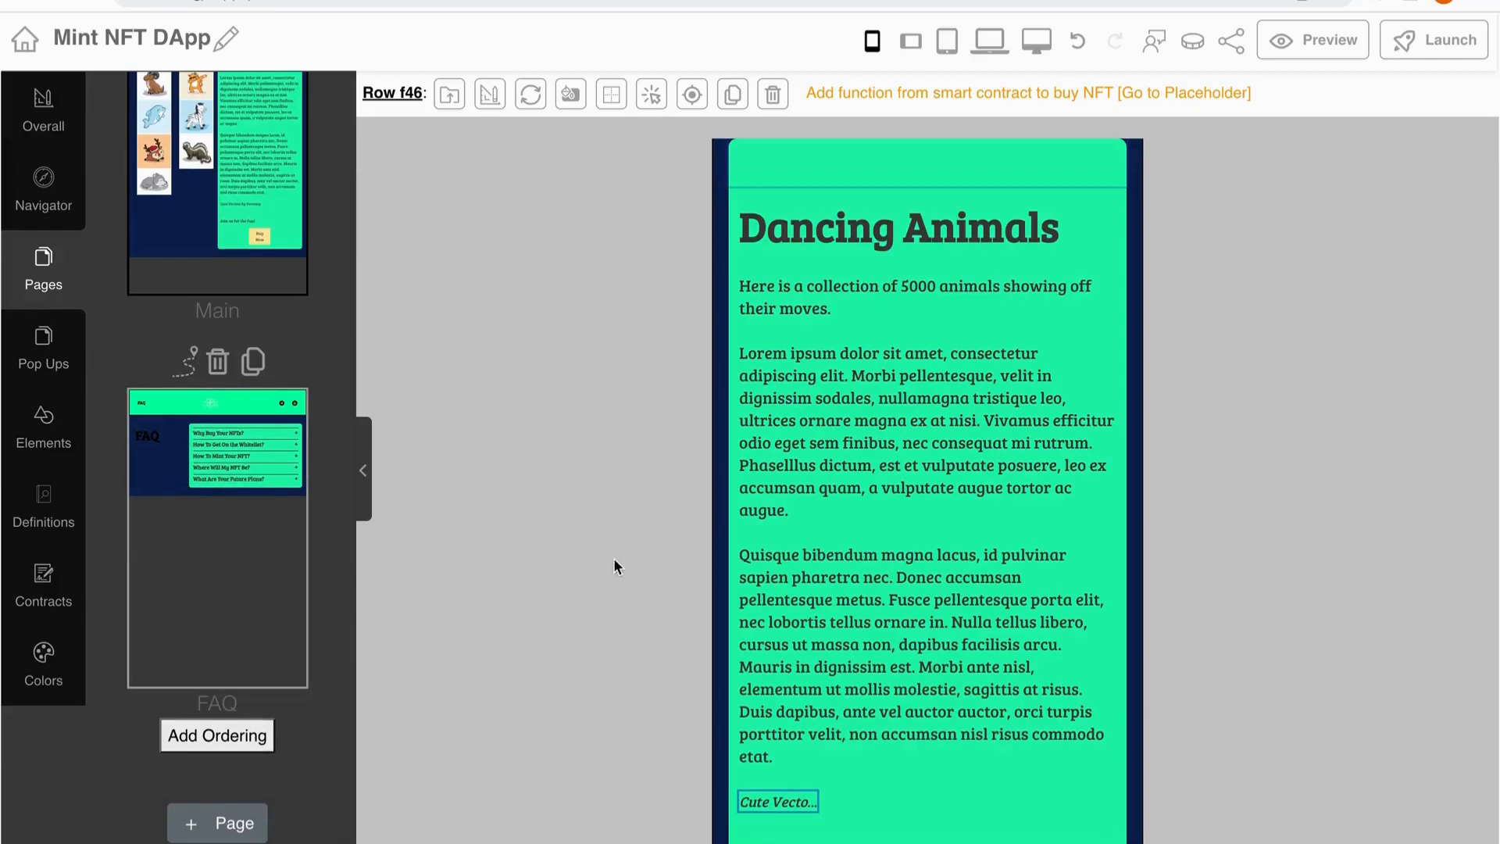
{"action": "scroll", "coordinate": [616, 559], "scroll_direction": "up", "scroll_amount": 6}
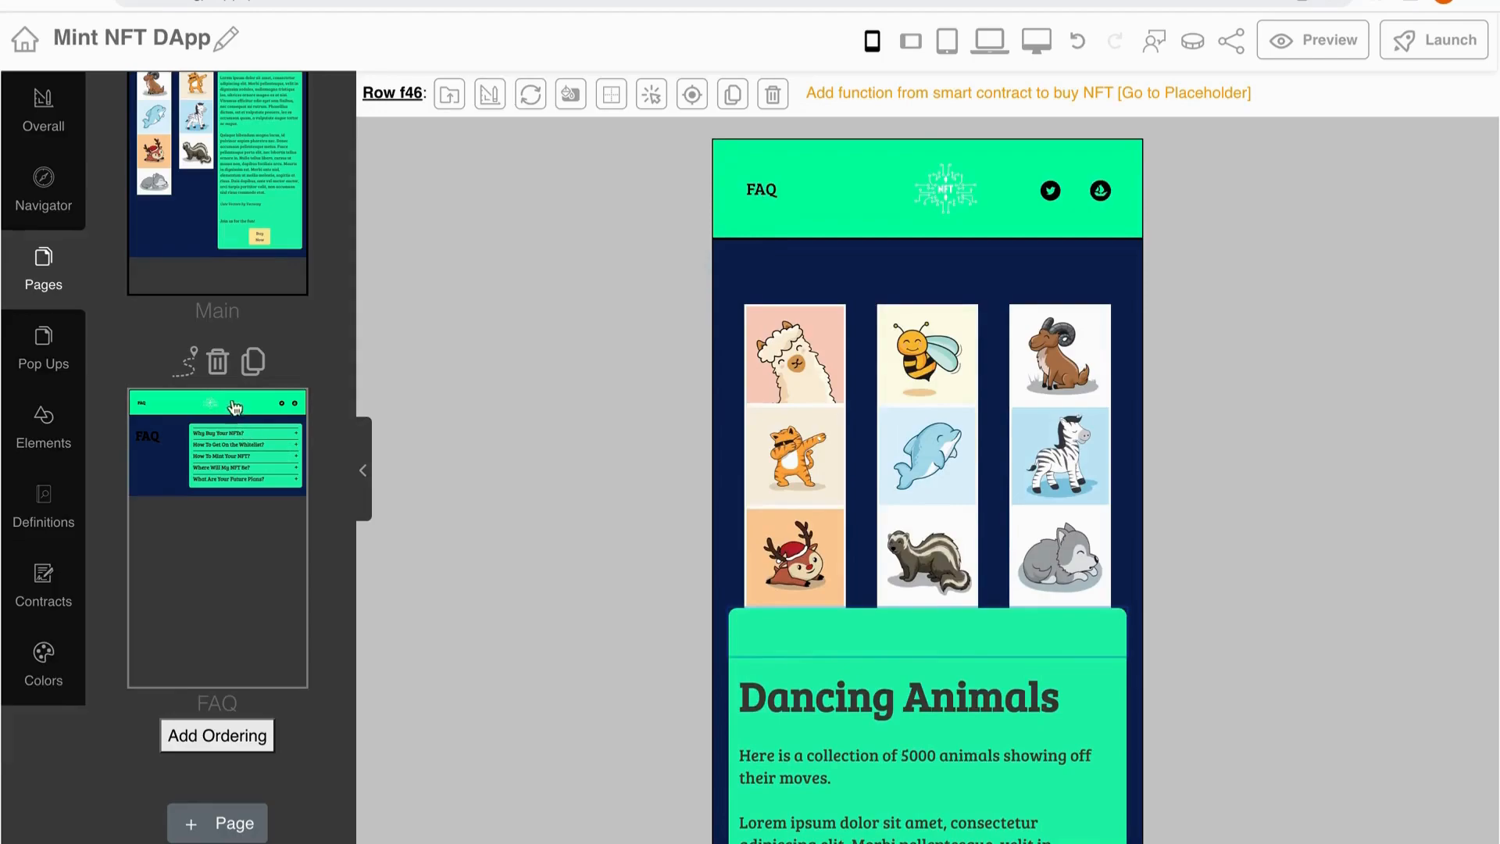
{"action": "left_click", "coordinate": [217, 364]}
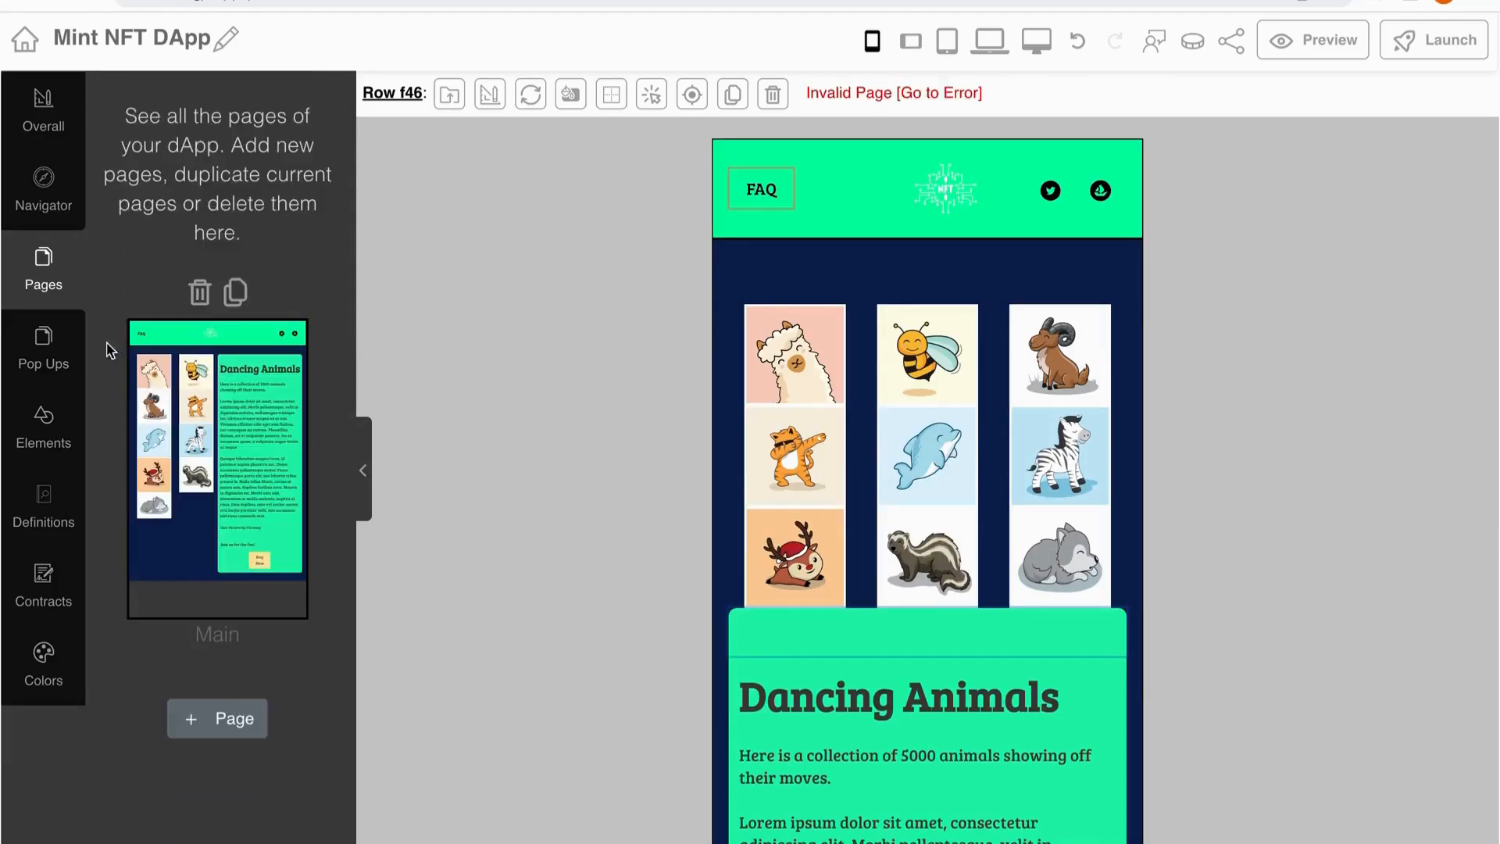
Add a pop-up from the "Social Media Competition Underway!" template with the alpaca picture
{"action": "left_click", "coordinate": [53, 348]}
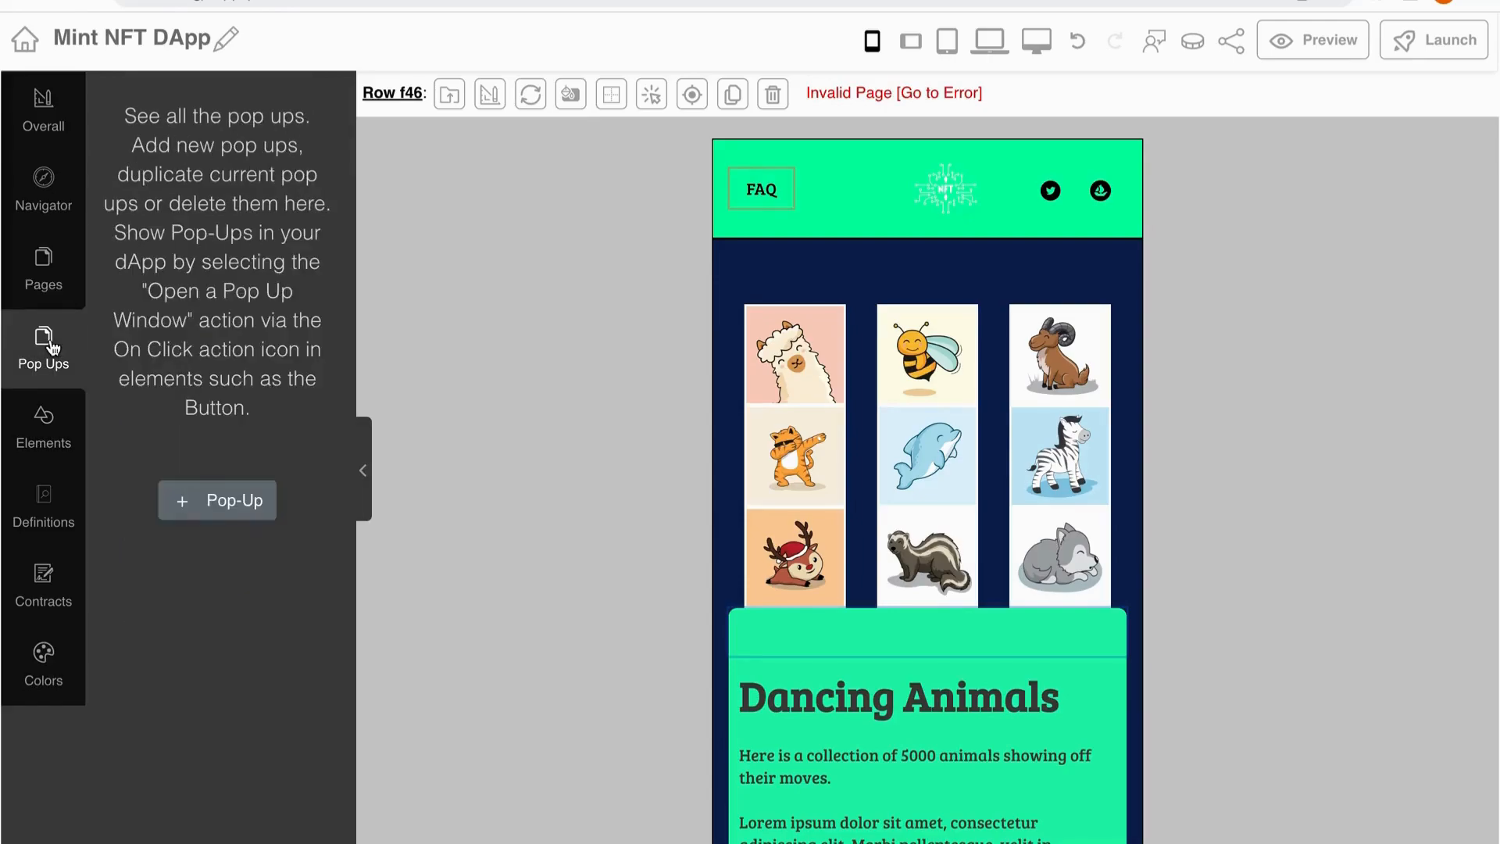
{"action": "left_click", "coordinate": [242, 494]}
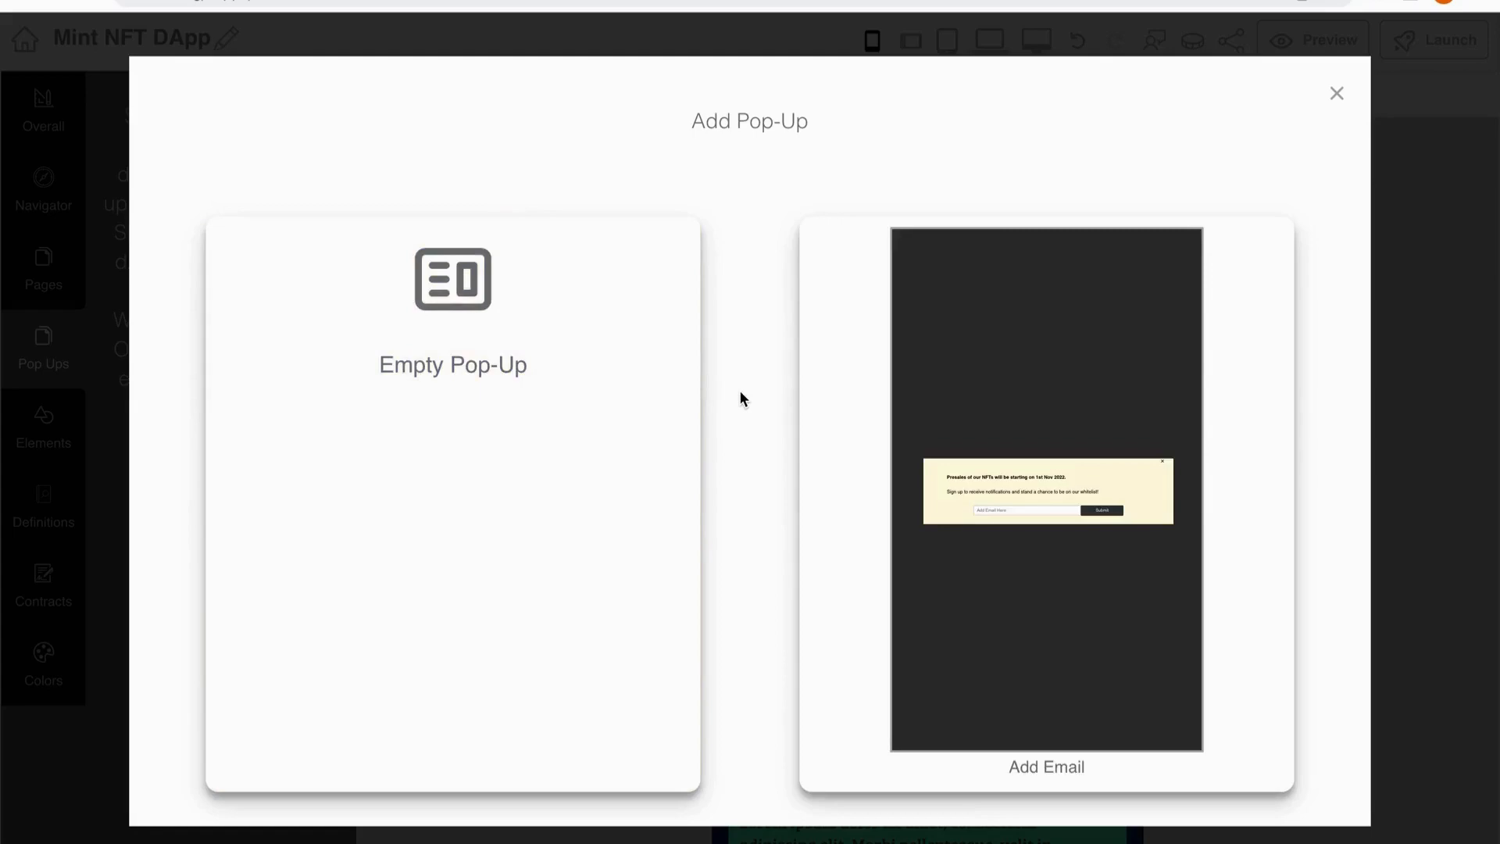
{"action": "scroll", "coordinate": [741, 397], "scroll_direction": "down", "scroll_amount": 6}
{"action": "scroll", "coordinate": [741, 398], "scroll_direction": "down", "scroll_amount": 3}
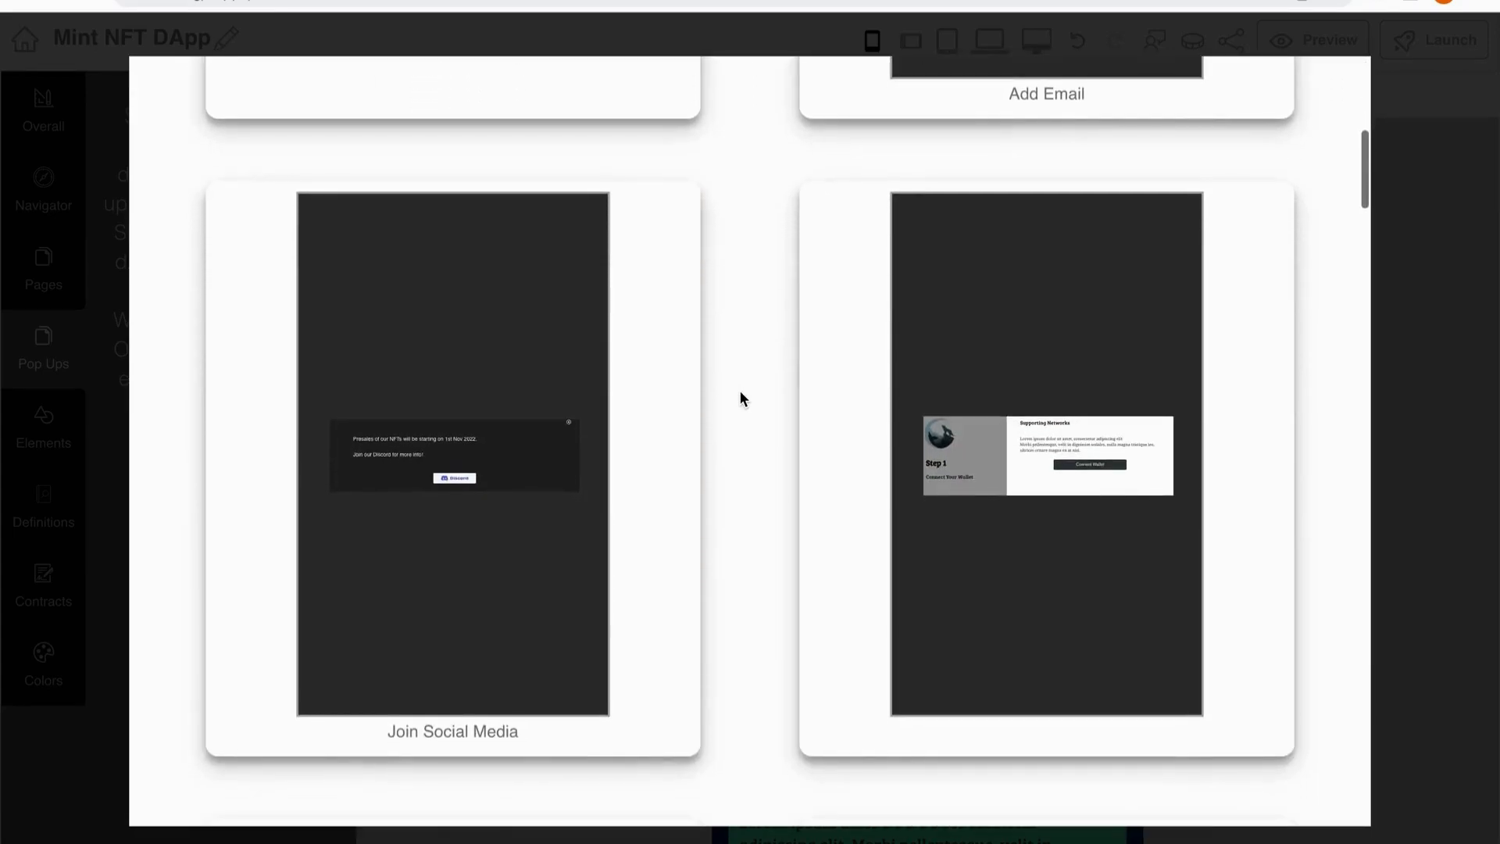
{"action": "scroll", "coordinate": [741, 399], "scroll_direction": "down", "scroll_amount": 3}
{"action": "scroll", "coordinate": [740, 399], "scroll_direction": "down", "scroll_amount": 7}
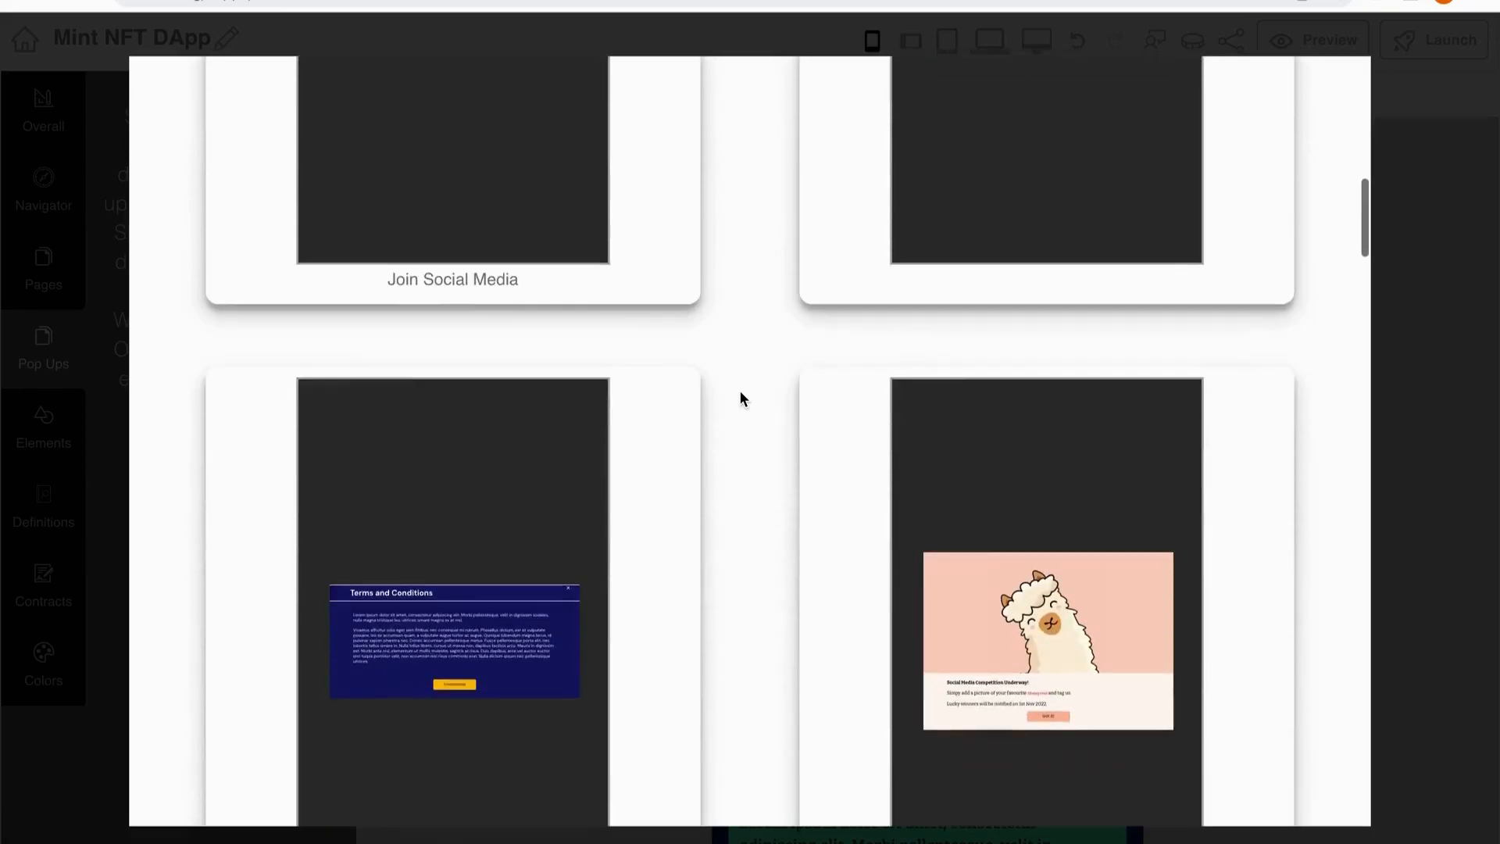
{"action": "left_click", "coordinate": [893, 492]}
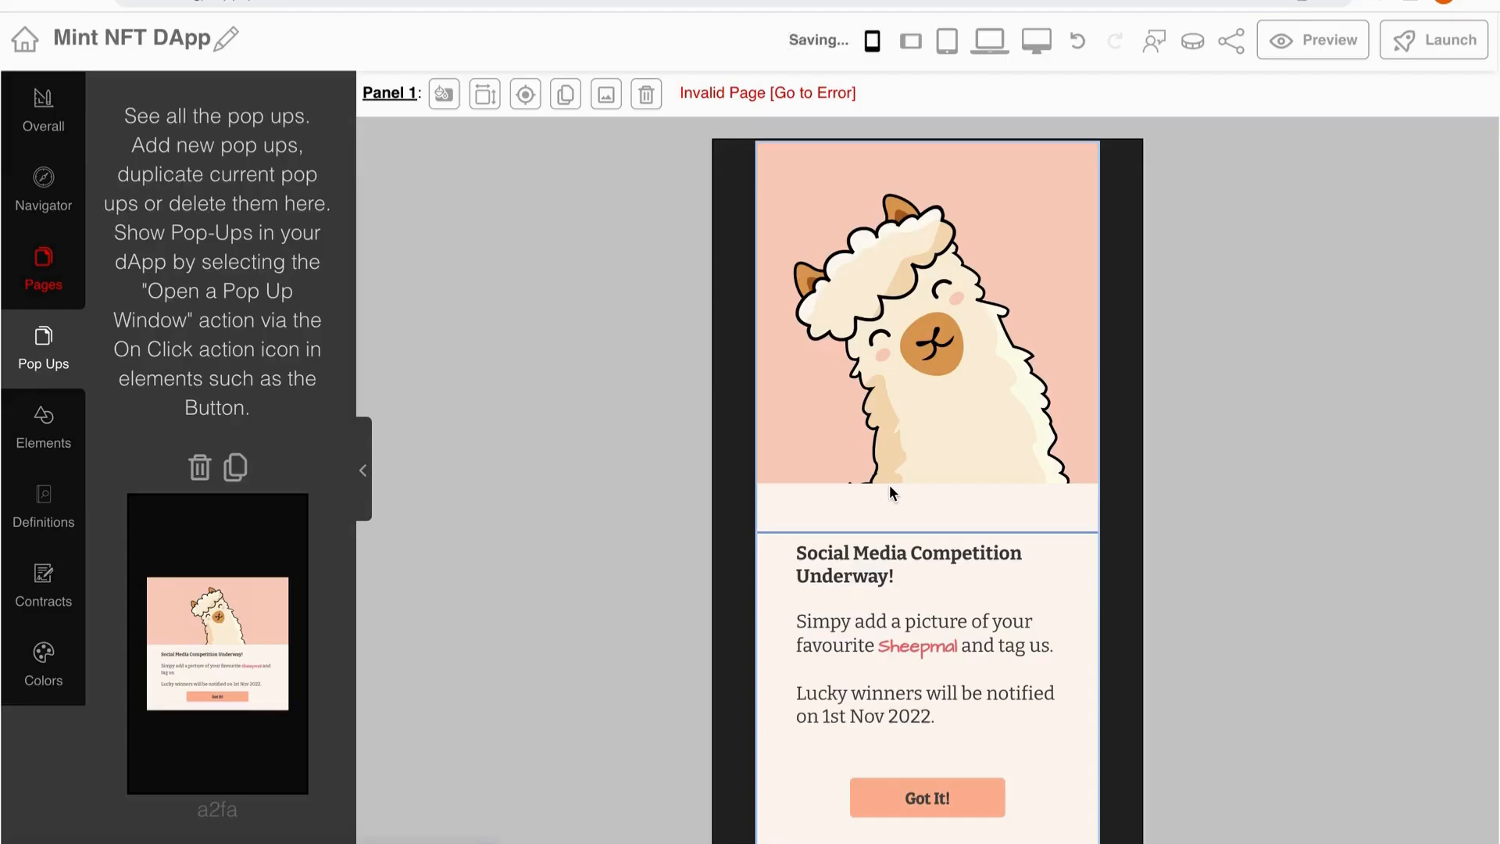
Replace the pop-up's alpaca image with the uploaded file _104304494_mediaitem104304493.jpg from Downloads
{"action": "left_click", "coordinate": [850, 375]}
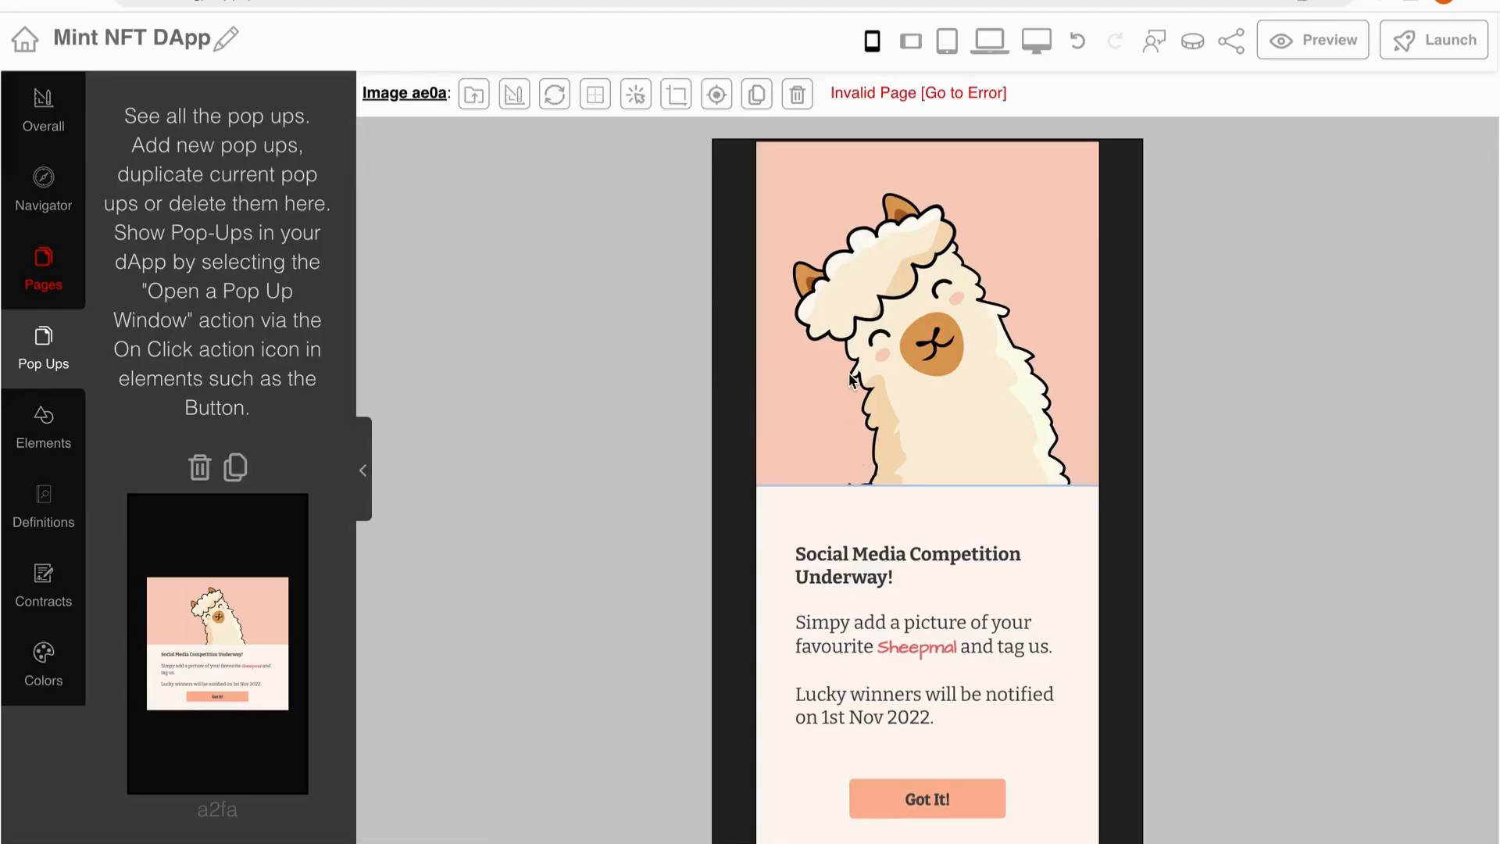
{"action": "left_click", "coordinate": [518, 100]}
{"action": "scroll", "coordinate": [231, 275], "scroll_direction": "down", "scroll_amount": 6}
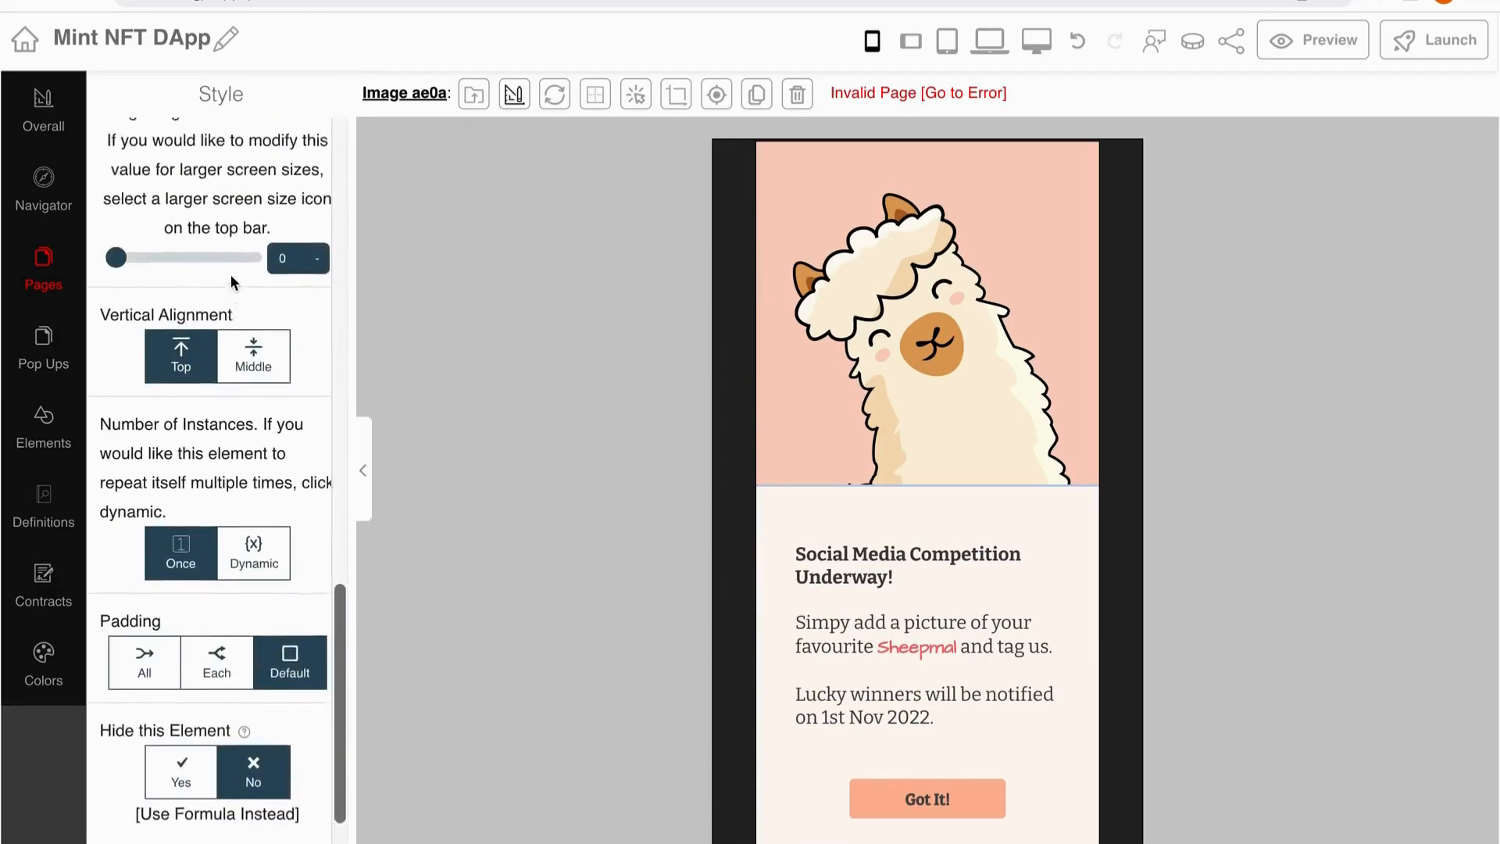
{"action": "scroll", "coordinate": [231, 274], "scroll_direction": "up", "scroll_amount": 1}
{"action": "scroll", "coordinate": [232, 275], "scroll_direction": "up", "scroll_amount": 10}
{"action": "scroll", "coordinate": [225, 249], "scroll_direction": "up", "scroll_amount": 5}
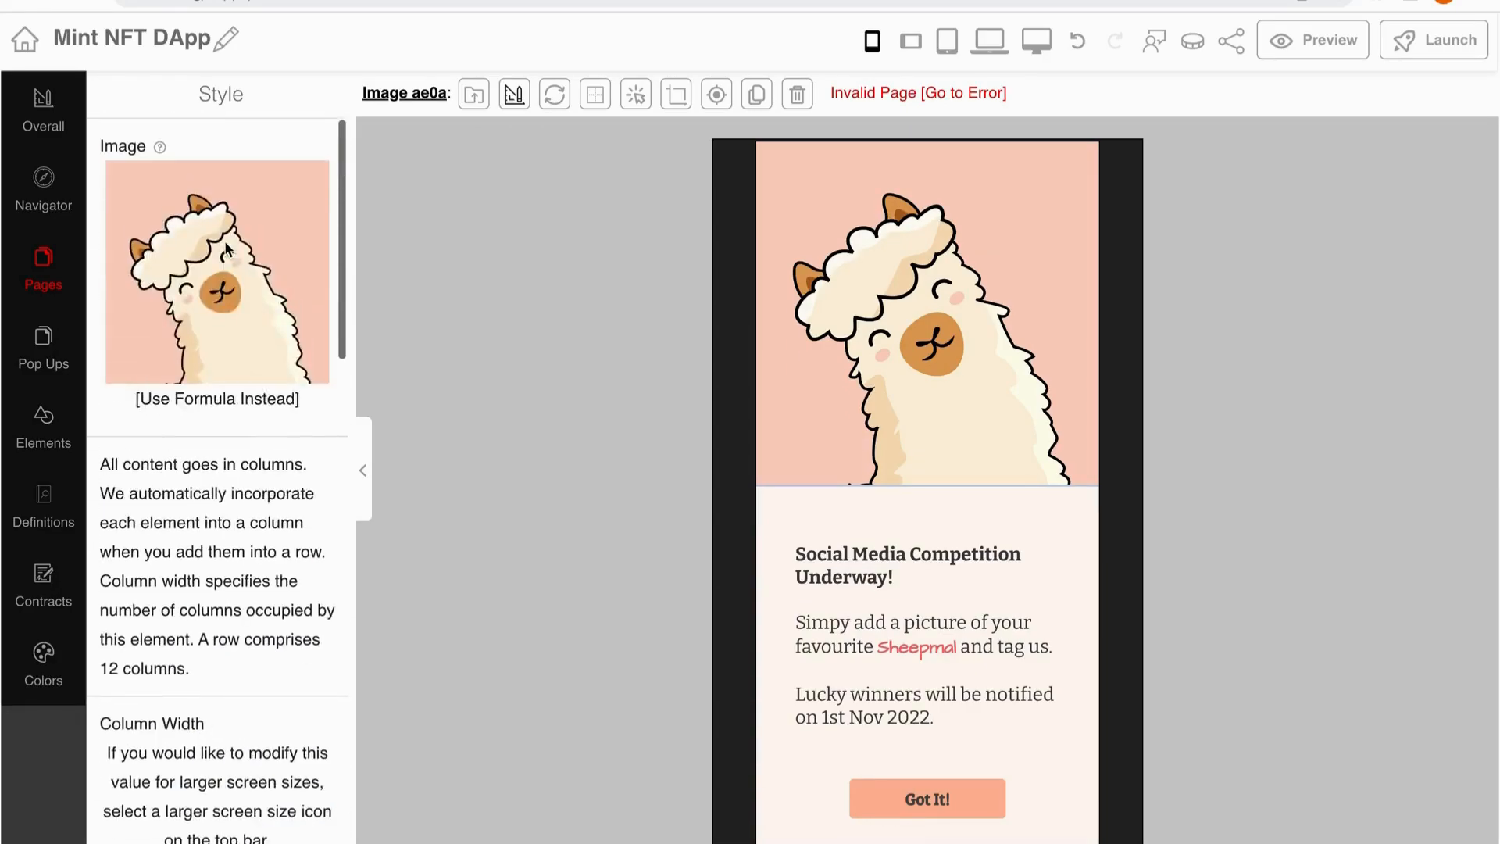
{"action": "left_click", "coordinate": [190, 244]}
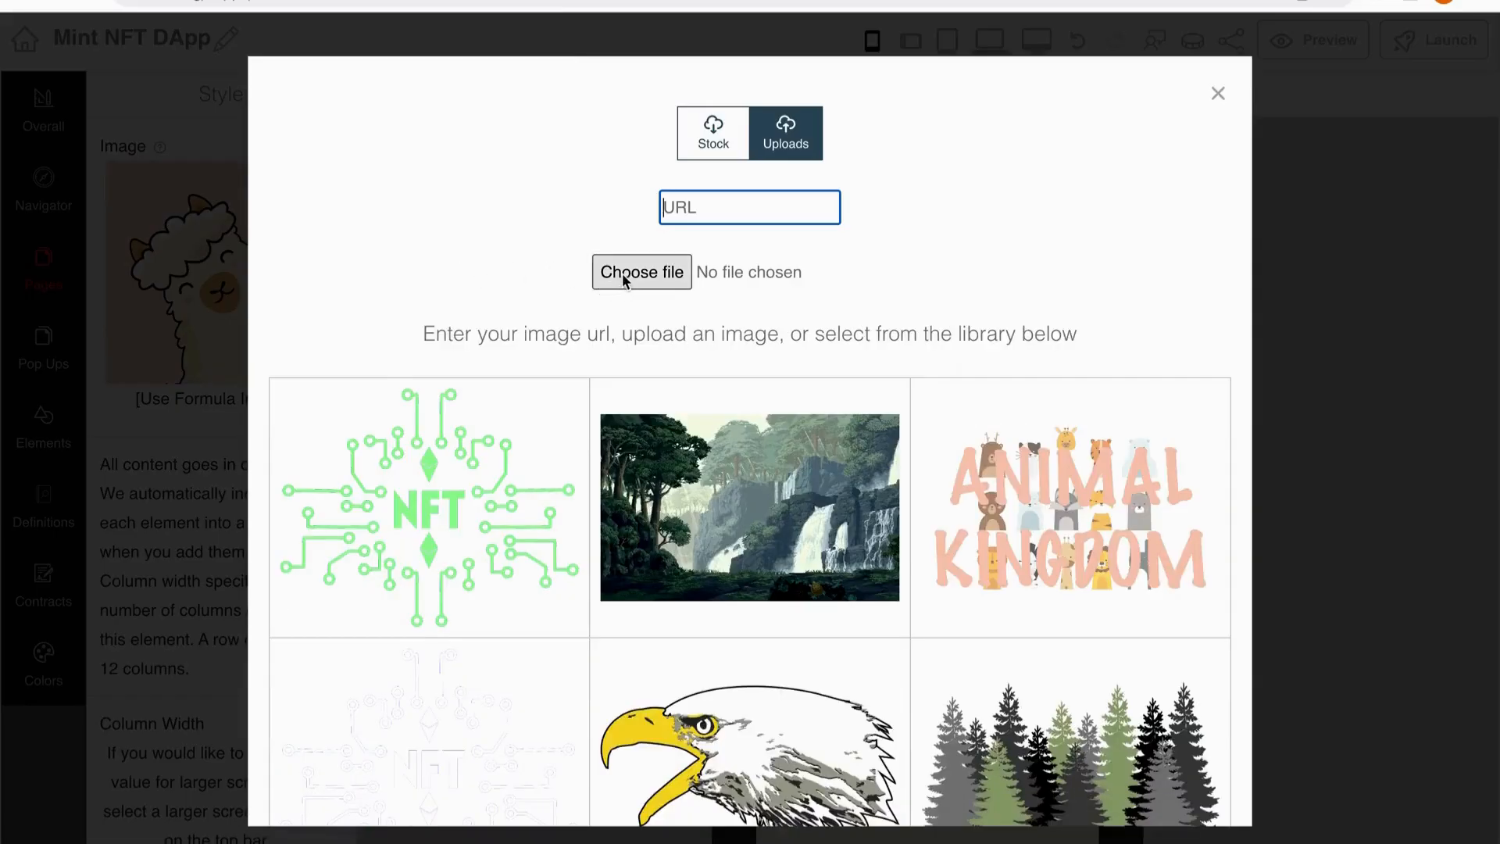
{"action": "left_click", "coordinate": [622, 275]}
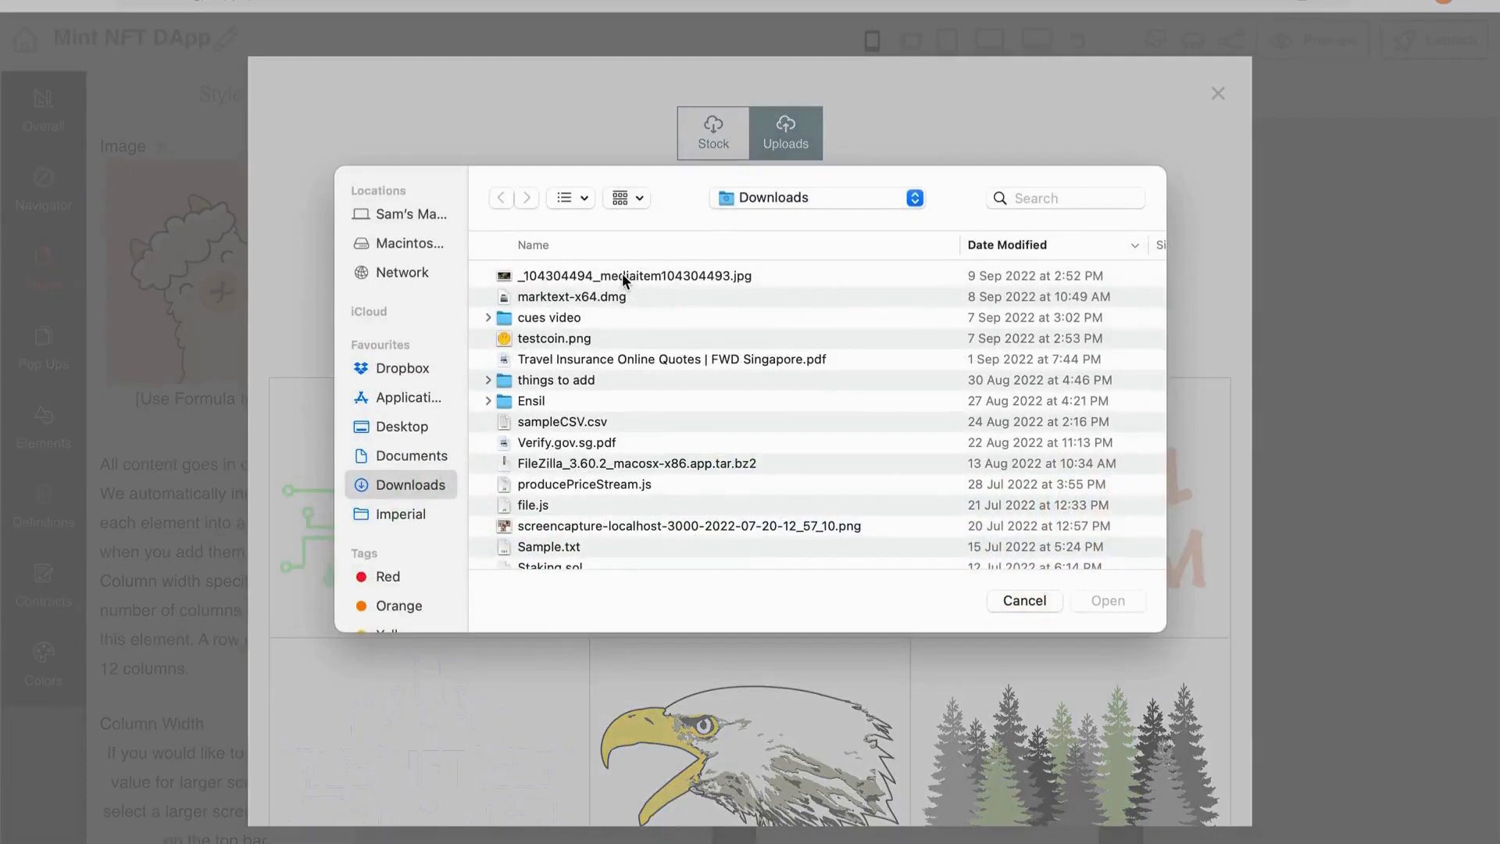
{"action": "double_click", "coordinate": [606, 272]}
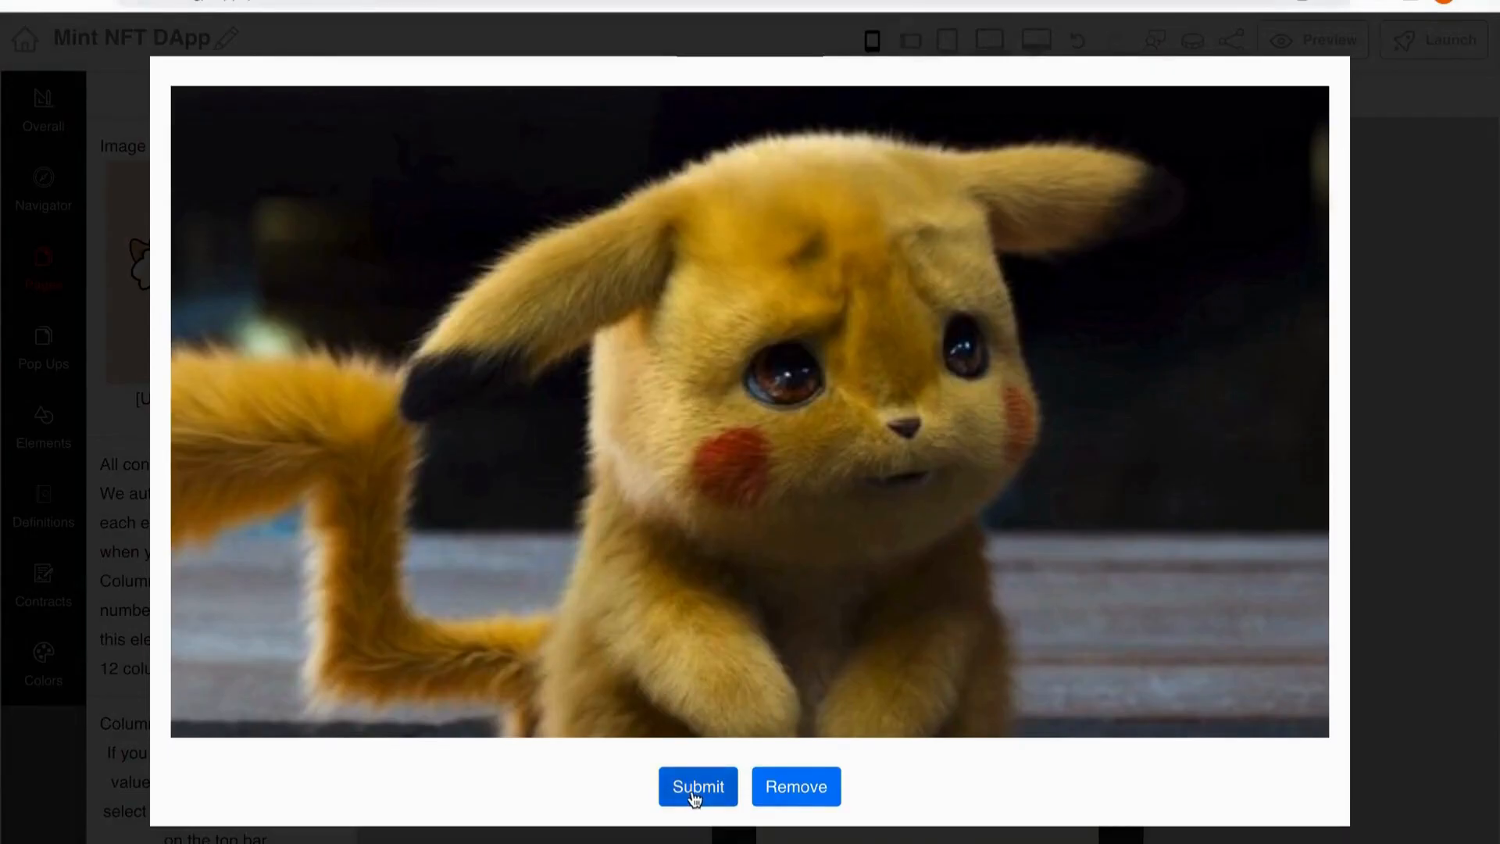
{"action": "left_click", "coordinate": [696, 789]}
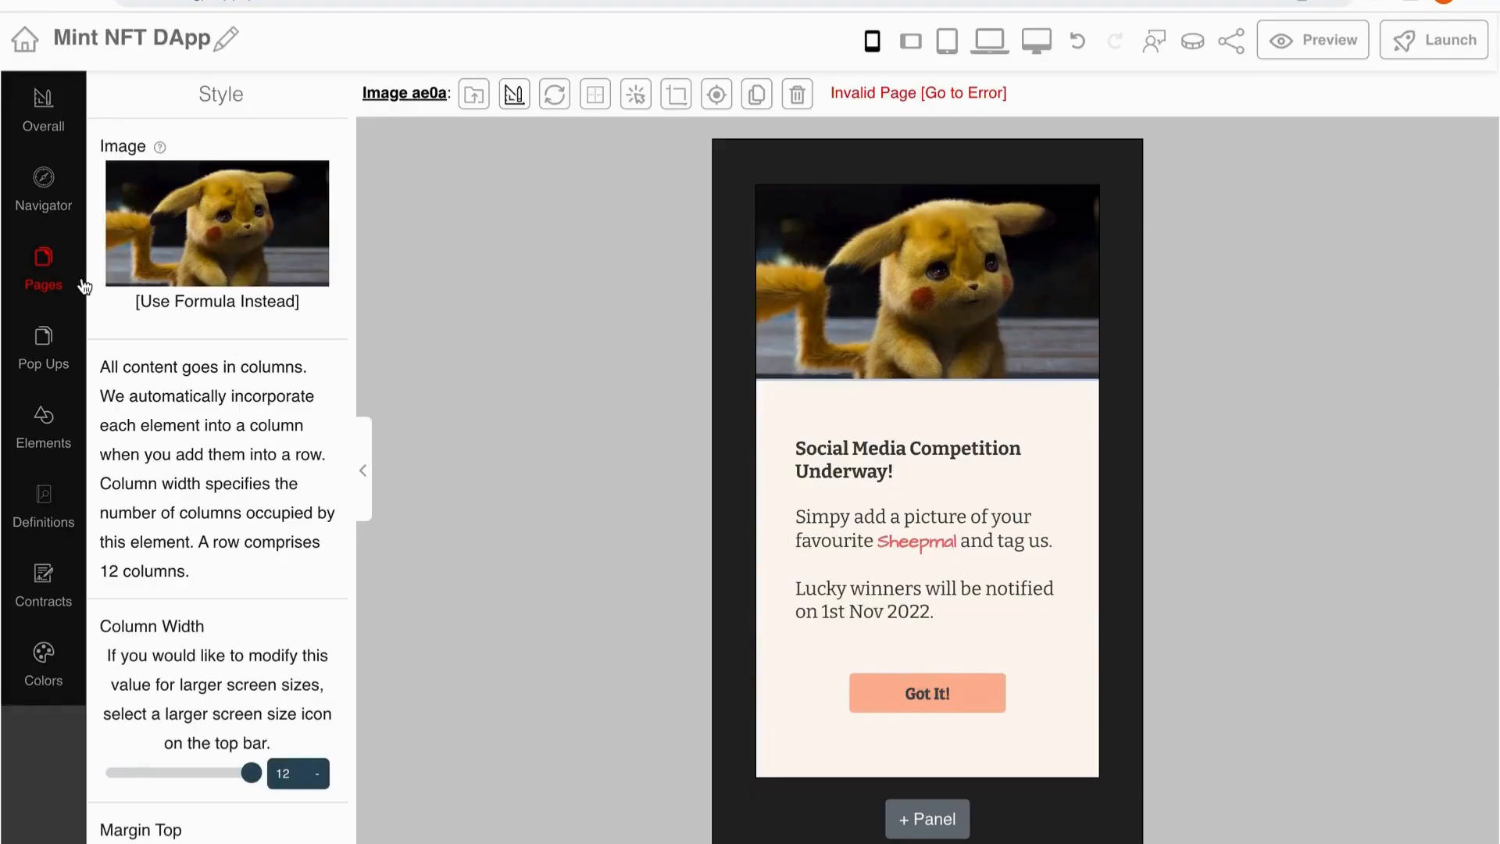
Delete the FAQ link from the Main page's navigation bar and set the bar's background color to #150734
{"action": "left_click", "coordinate": [56, 271]}
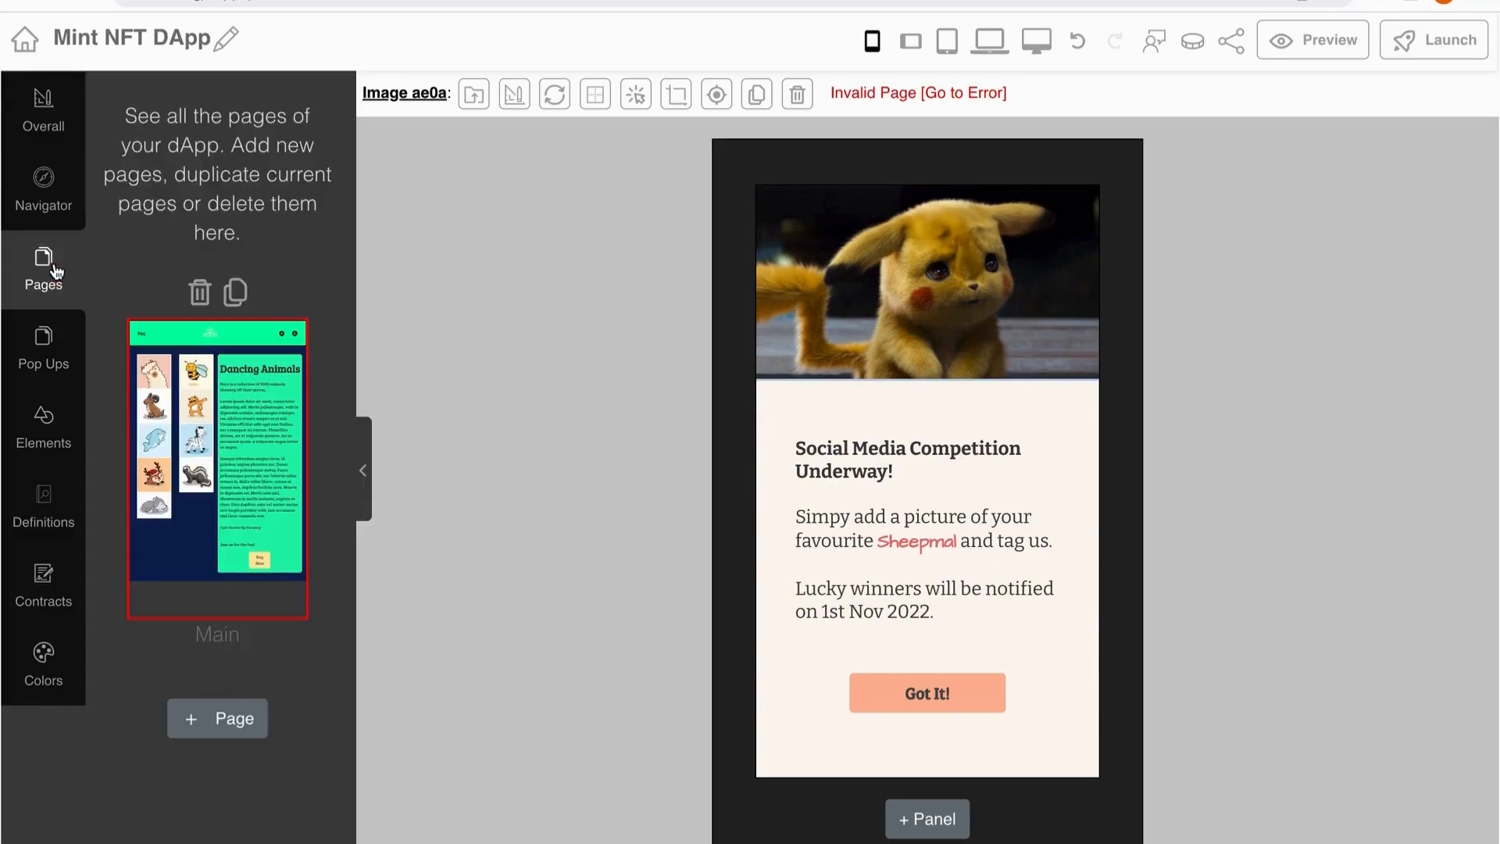
{"action": "left_click", "coordinate": [262, 449]}
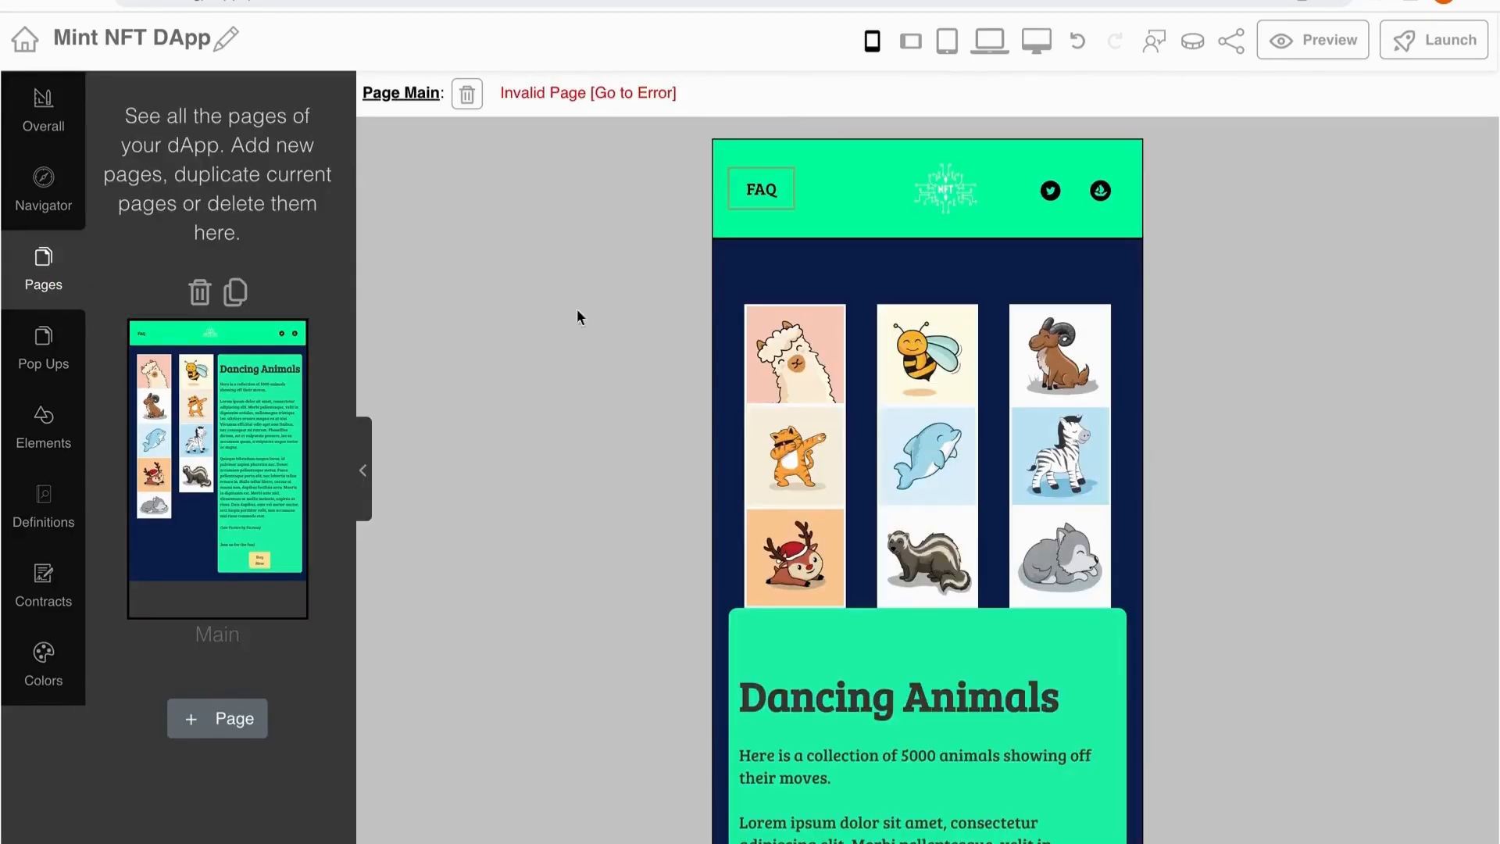
{"action": "left_click", "coordinate": [831, 217]}
{"action": "left_click", "coordinate": [757, 193]}
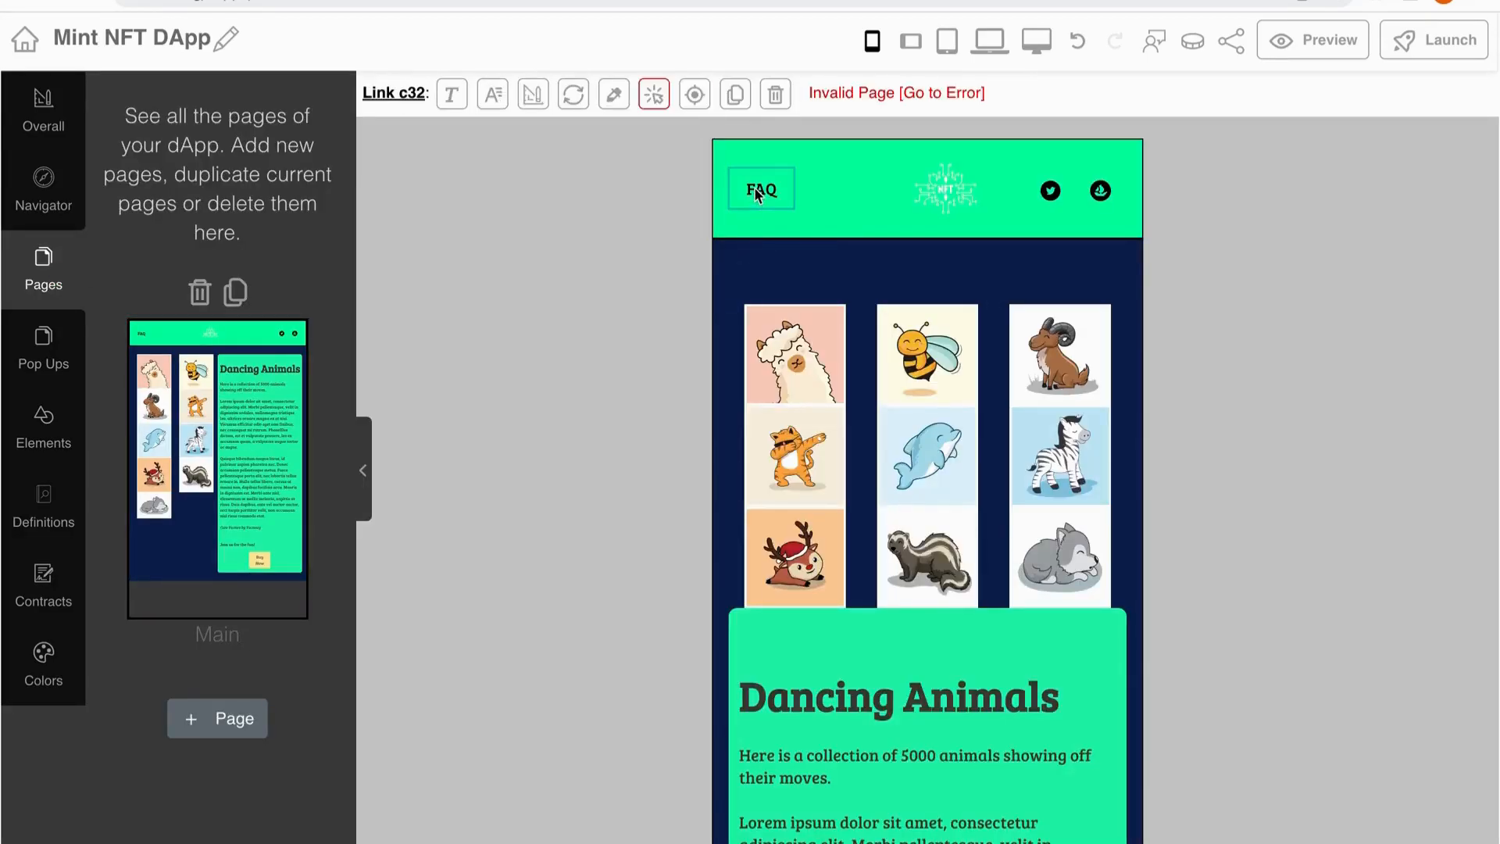
{"action": "left_click", "coordinate": [774, 96]}
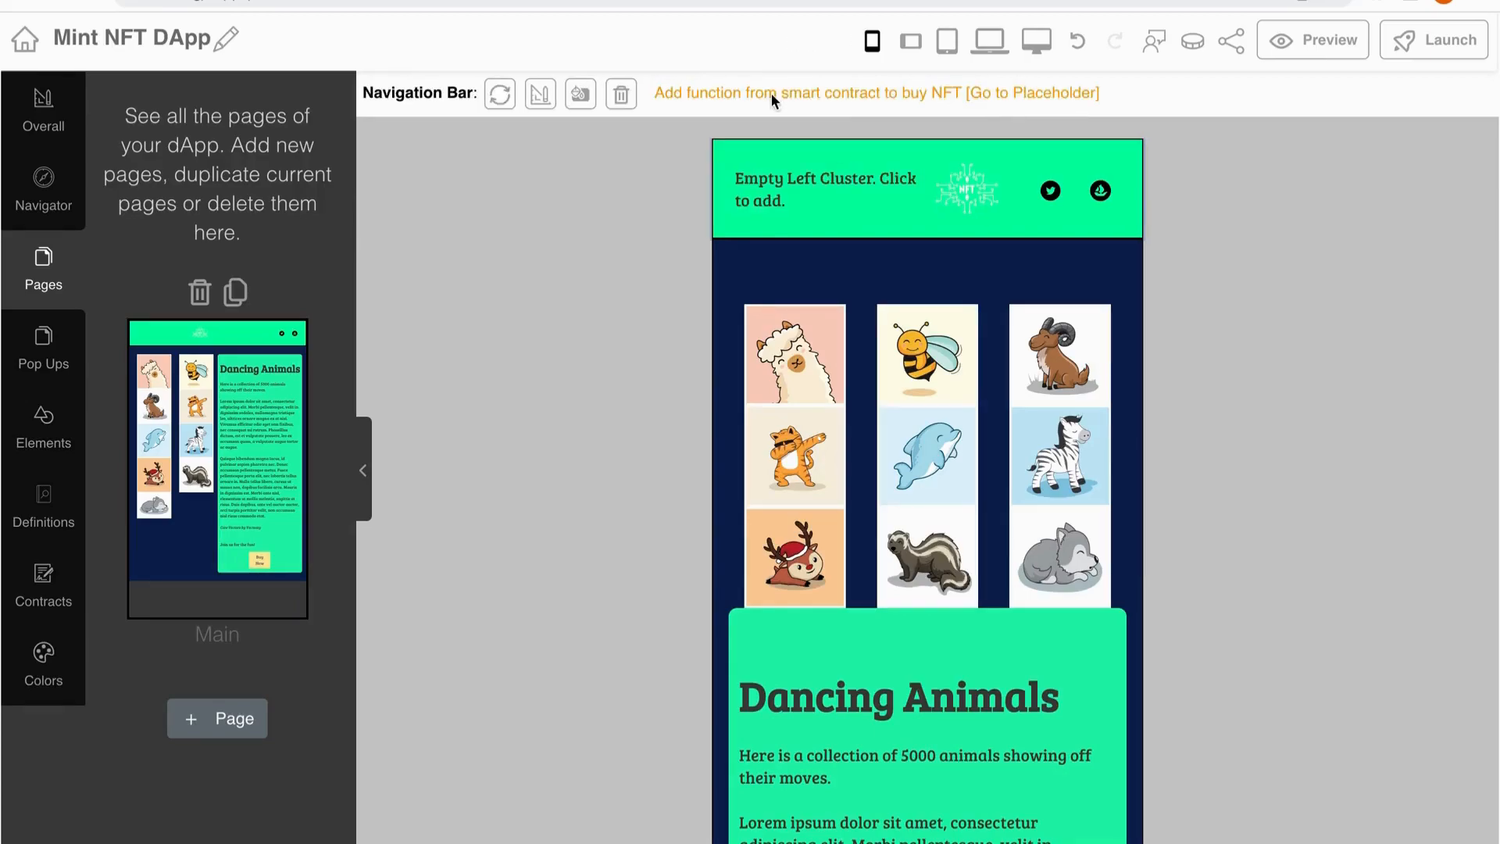
{"action": "left_click", "coordinate": [581, 94]}
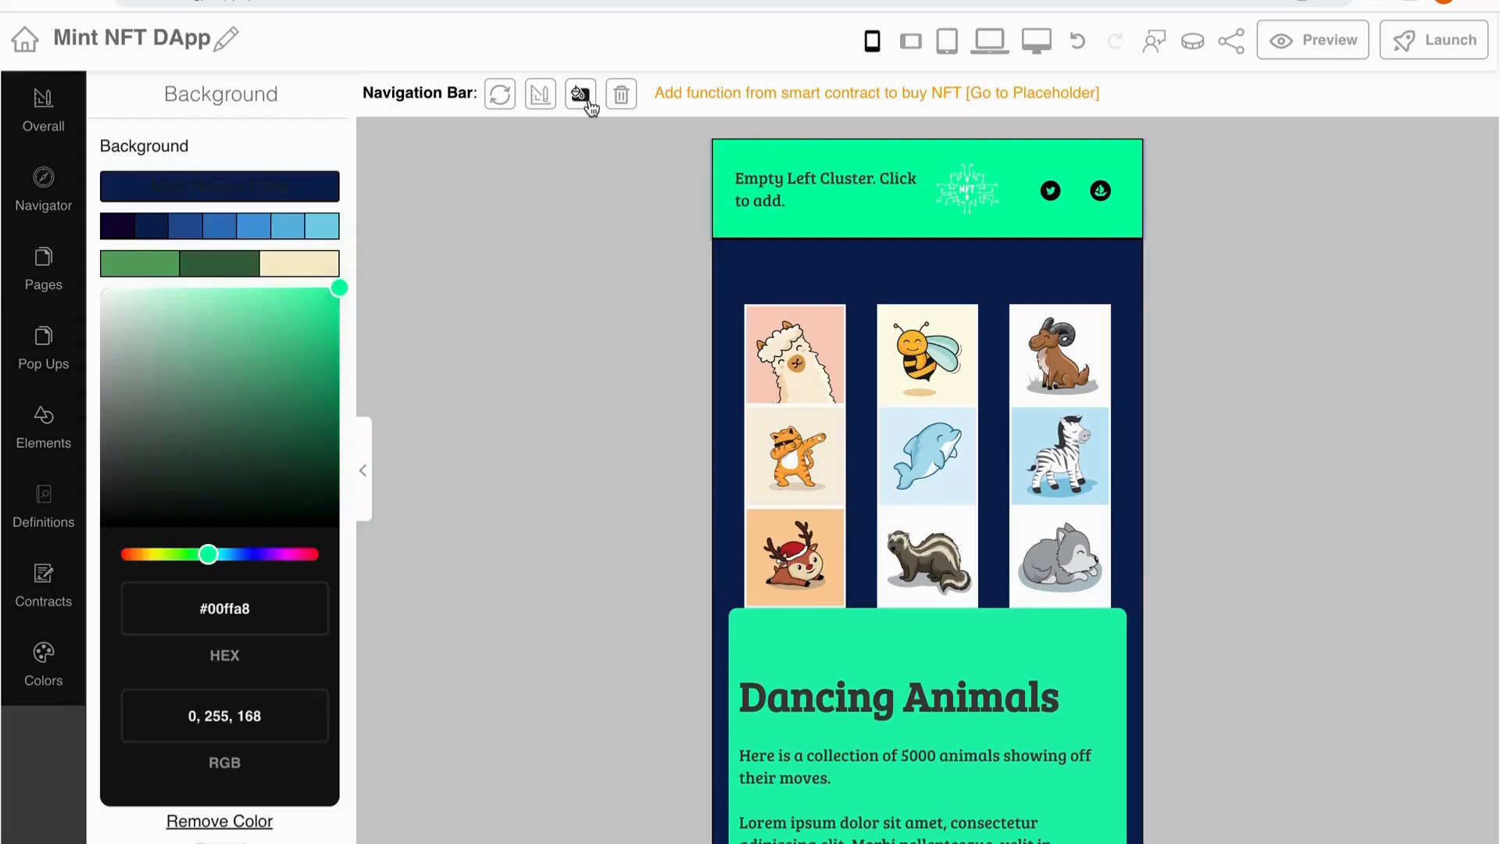
{"action": "left_click", "coordinate": [116, 236]}
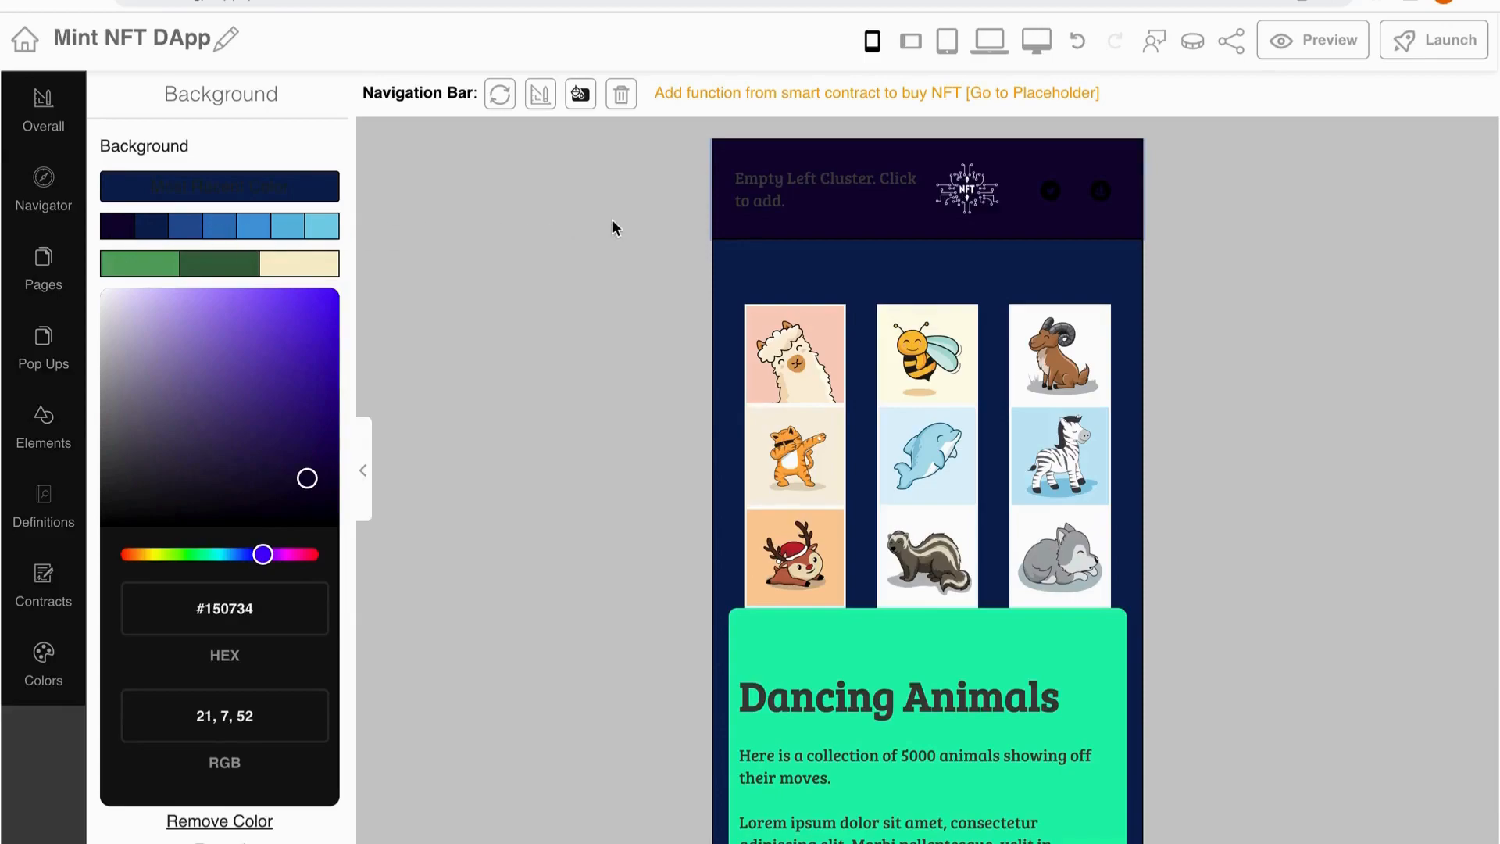
Move the NFT brand logo to the navigation bar's left cluster and set its static logo width to 80 px
{"action": "left_click", "coordinate": [967, 188]}
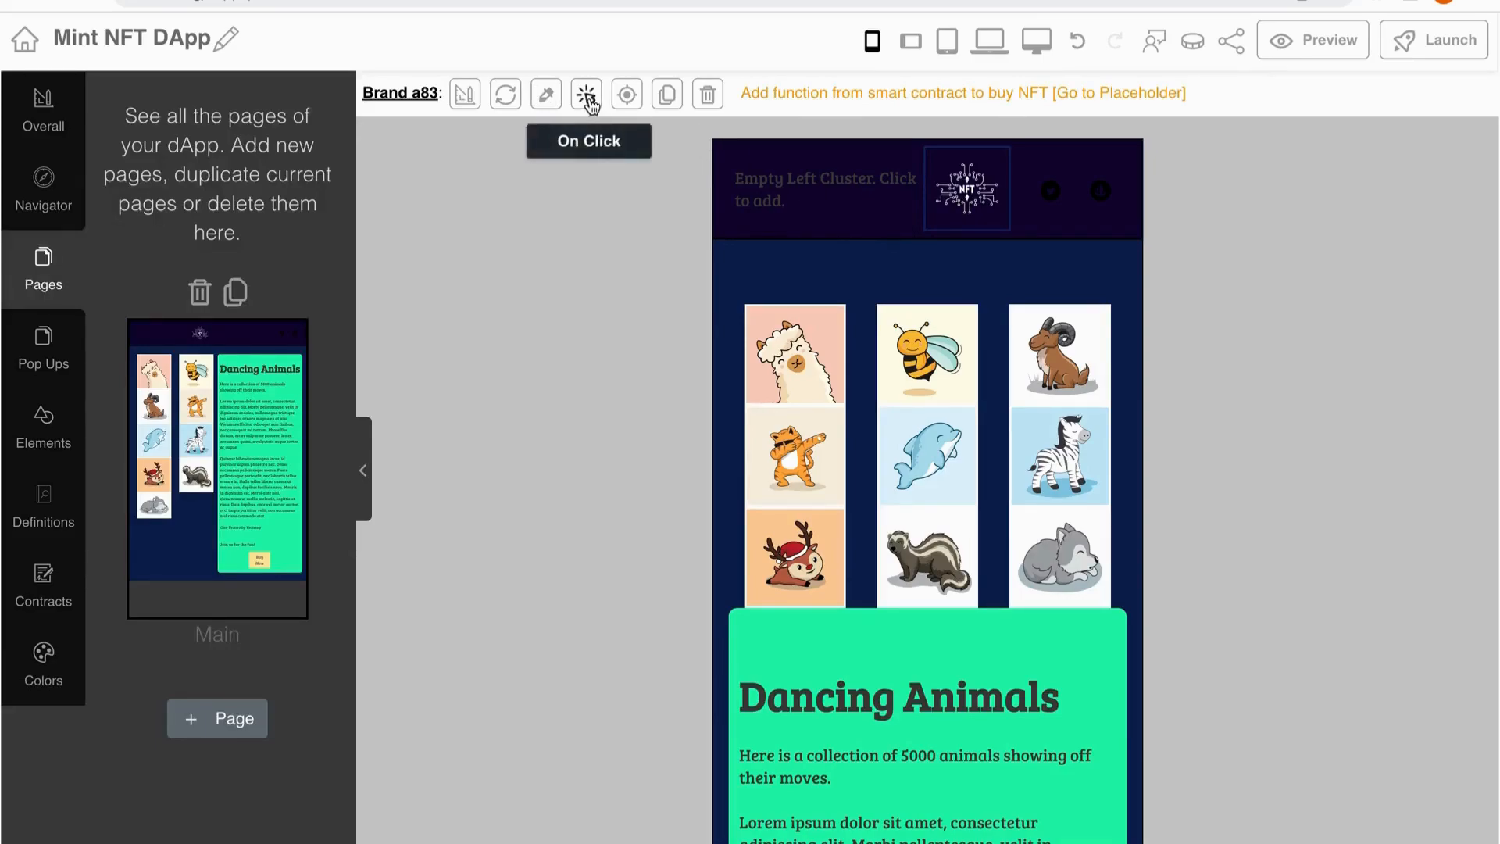
{"action": "left_click", "coordinate": [625, 95]}
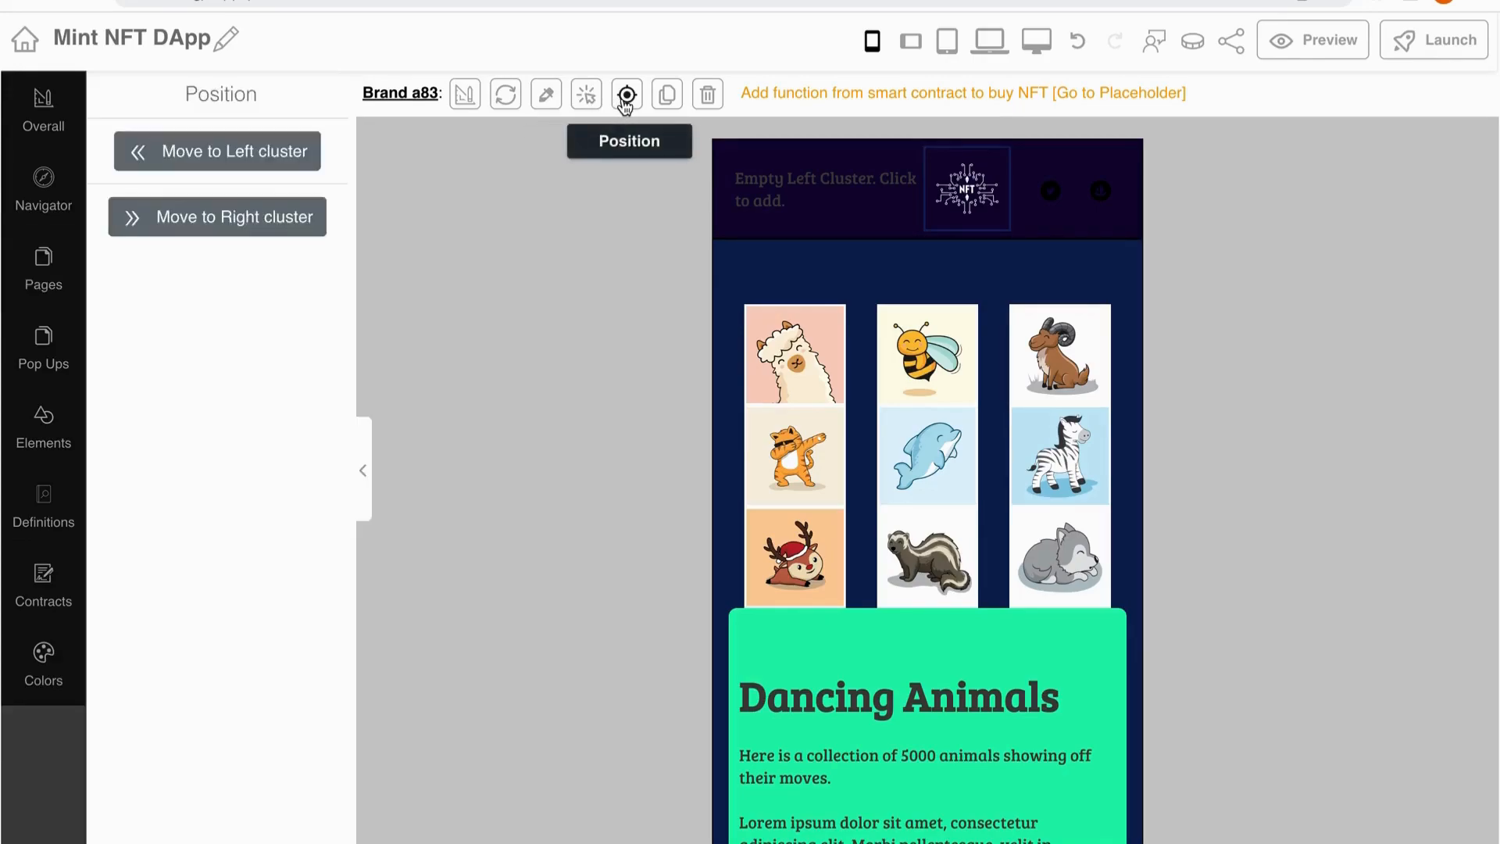
{"action": "left_click", "coordinate": [295, 164]}
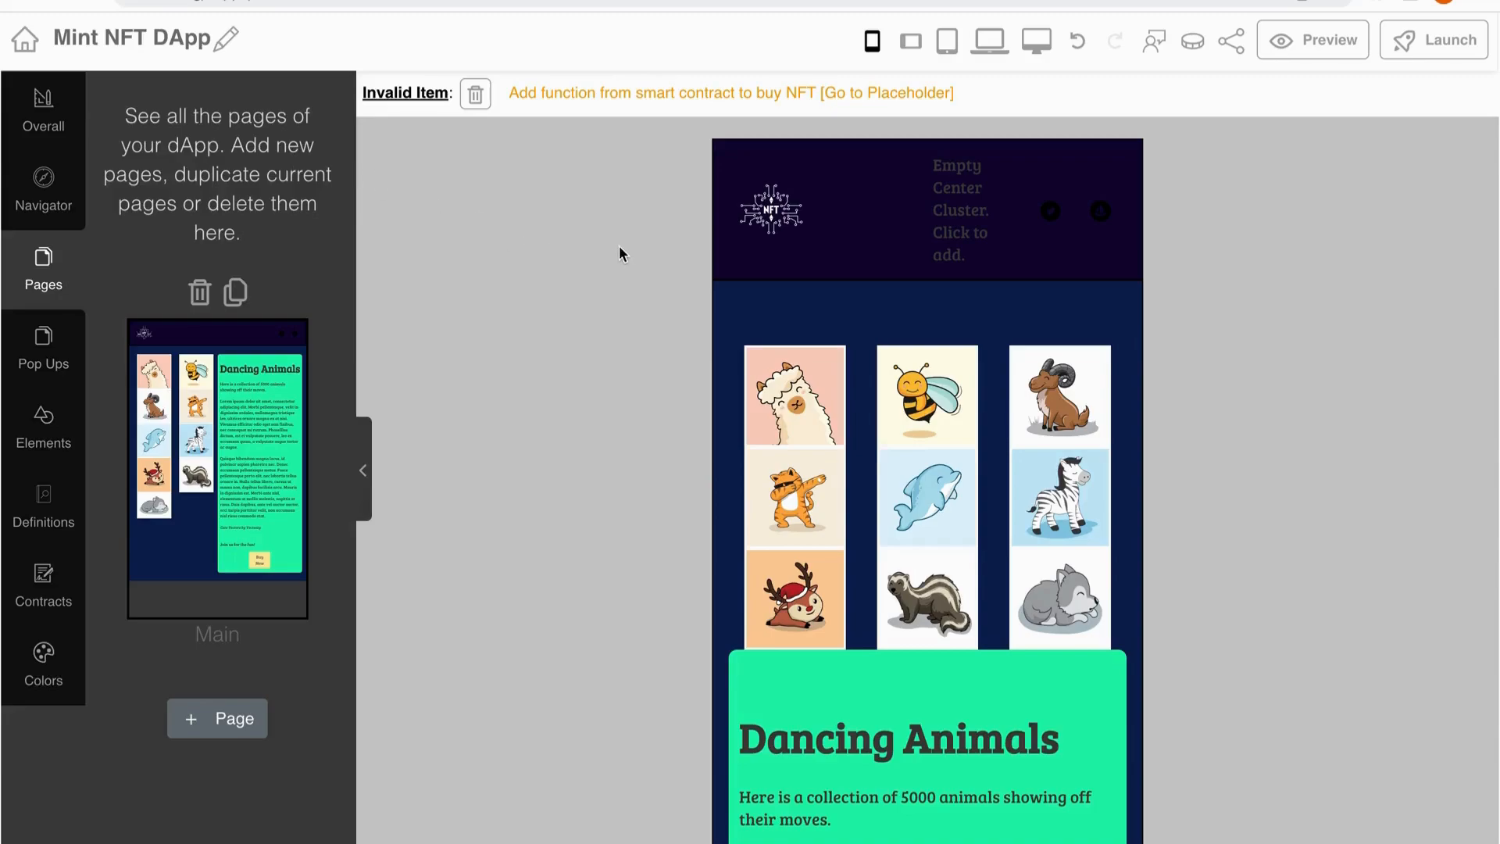
{"action": "left_click", "coordinate": [793, 220]}
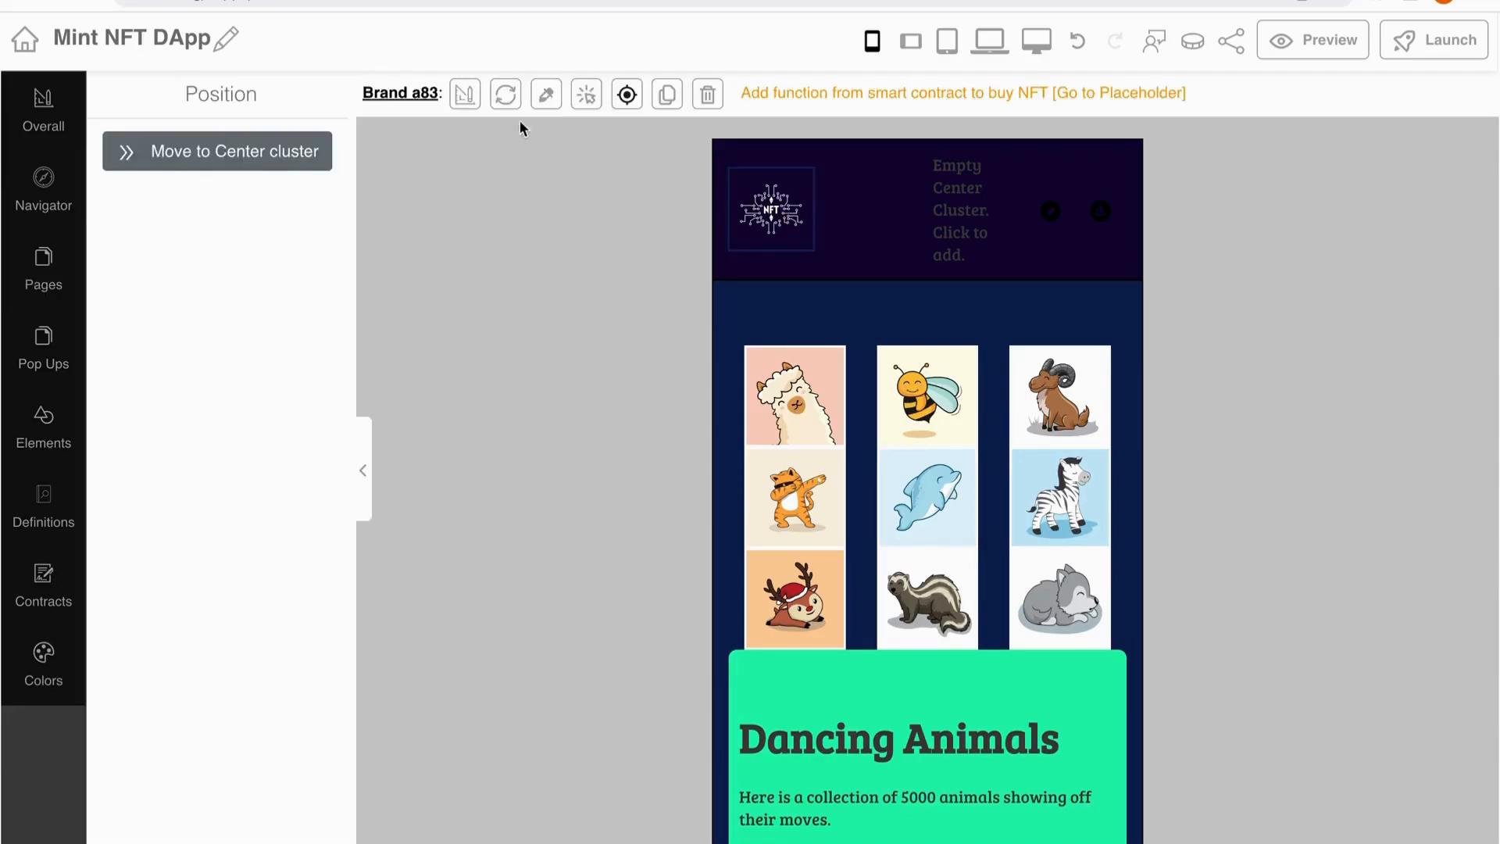
{"action": "left_click", "coordinate": [469, 100]}
{"action": "left_click", "coordinate": [285, 504]}
{"action": "type", "text": "8"}
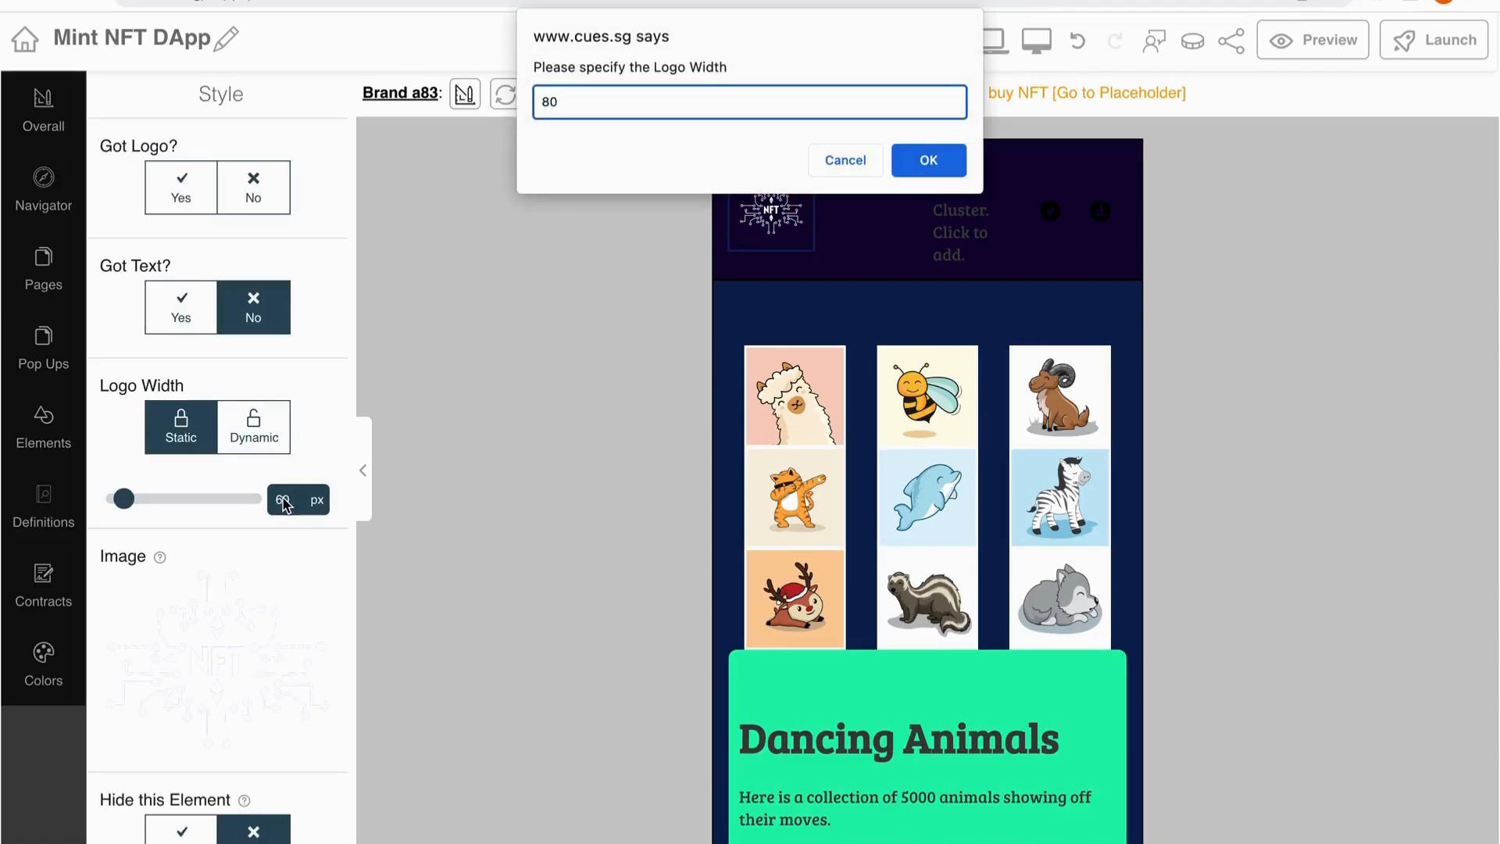
{"action": "type", "text": "0"}
{"action": "key", "text": "Return"}
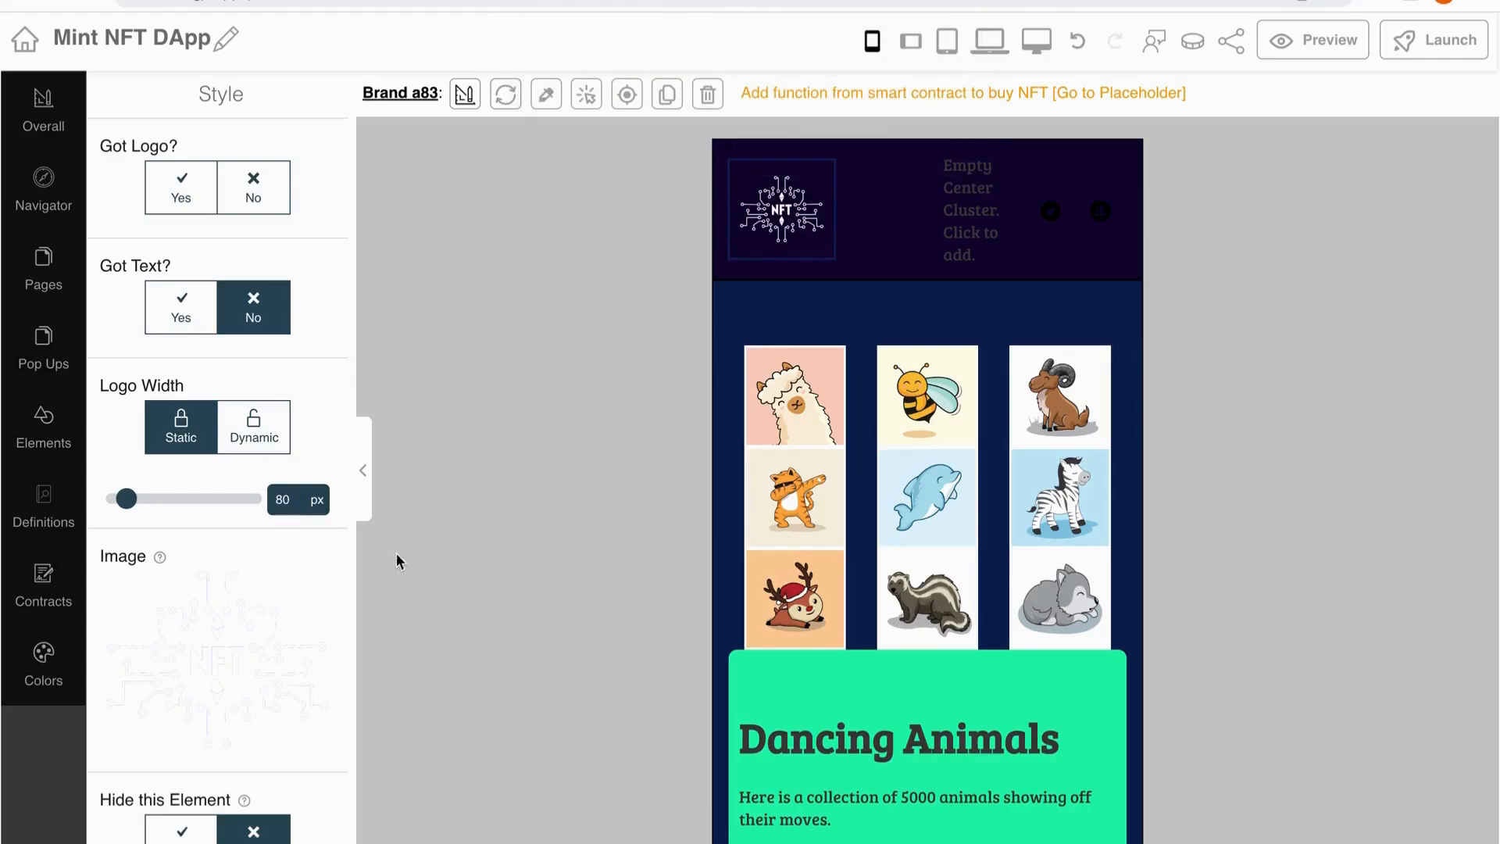
{"action": "left_click", "coordinate": [1051, 223]}
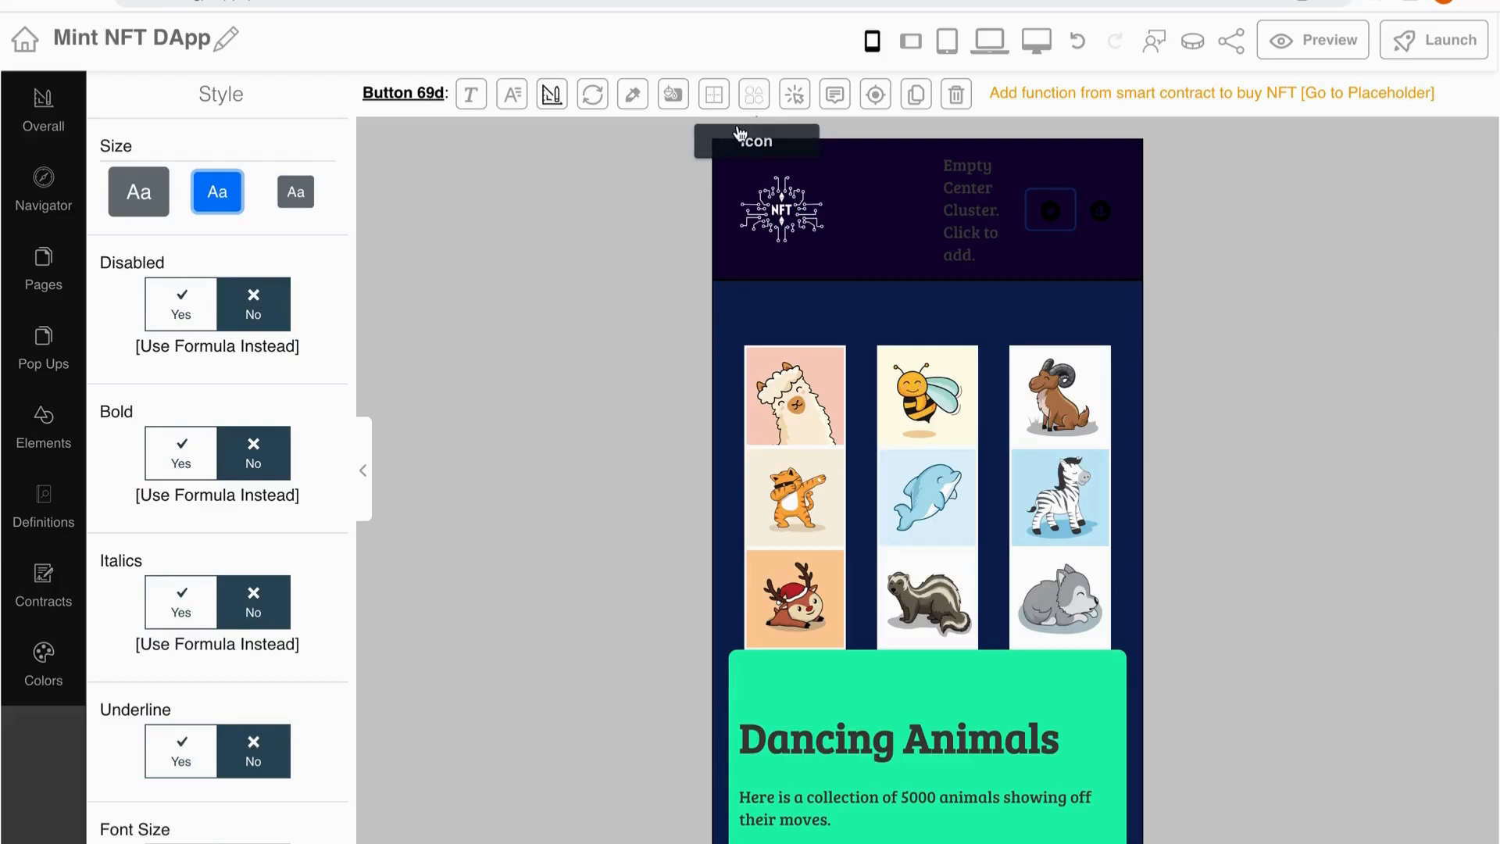
{"action": "left_click", "coordinate": [795, 93]}
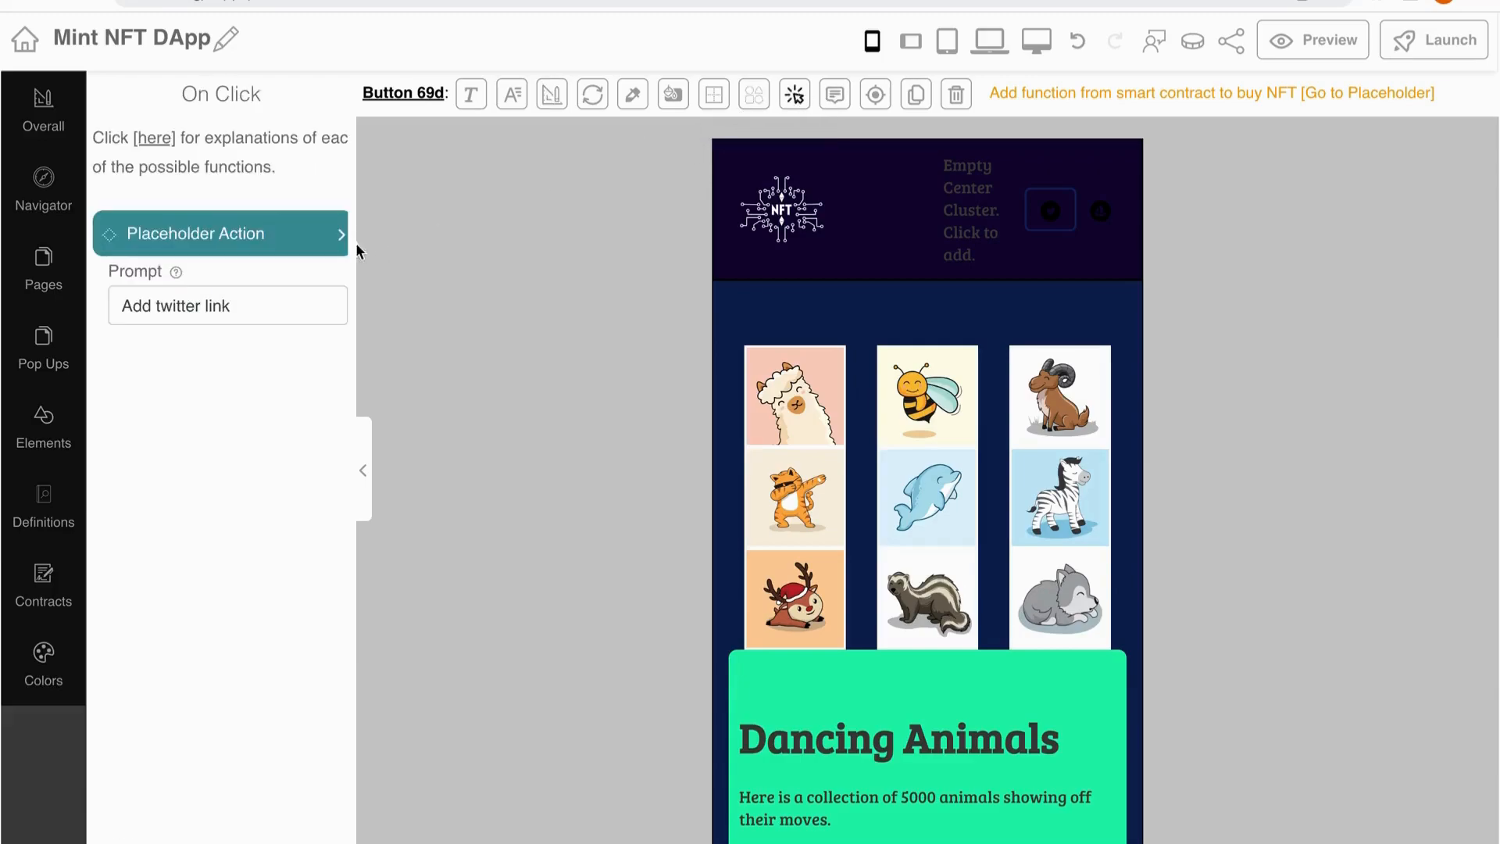
{"action": "left_click", "coordinate": [301, 243]}
{"action": "scroll", "coordinate": [248, 331], "scroll_direction": "up", "scroll_amount": 5}
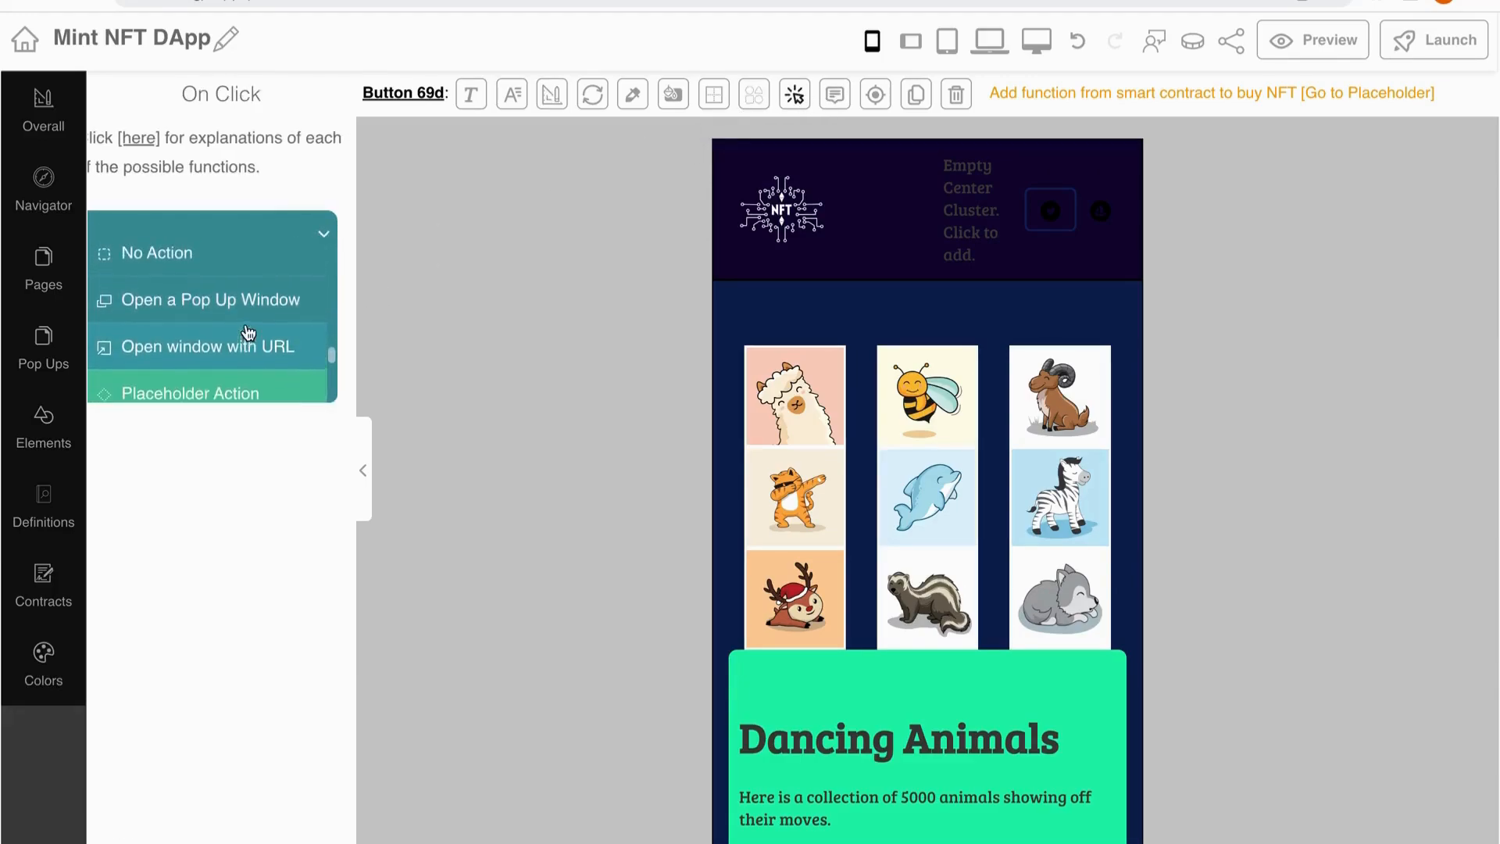
{"action": "left_click", "coordinate": [240, 354]}
{"action": "left_click", "coordinate": [188, 297]}
{"action": "type", "text": "h"}
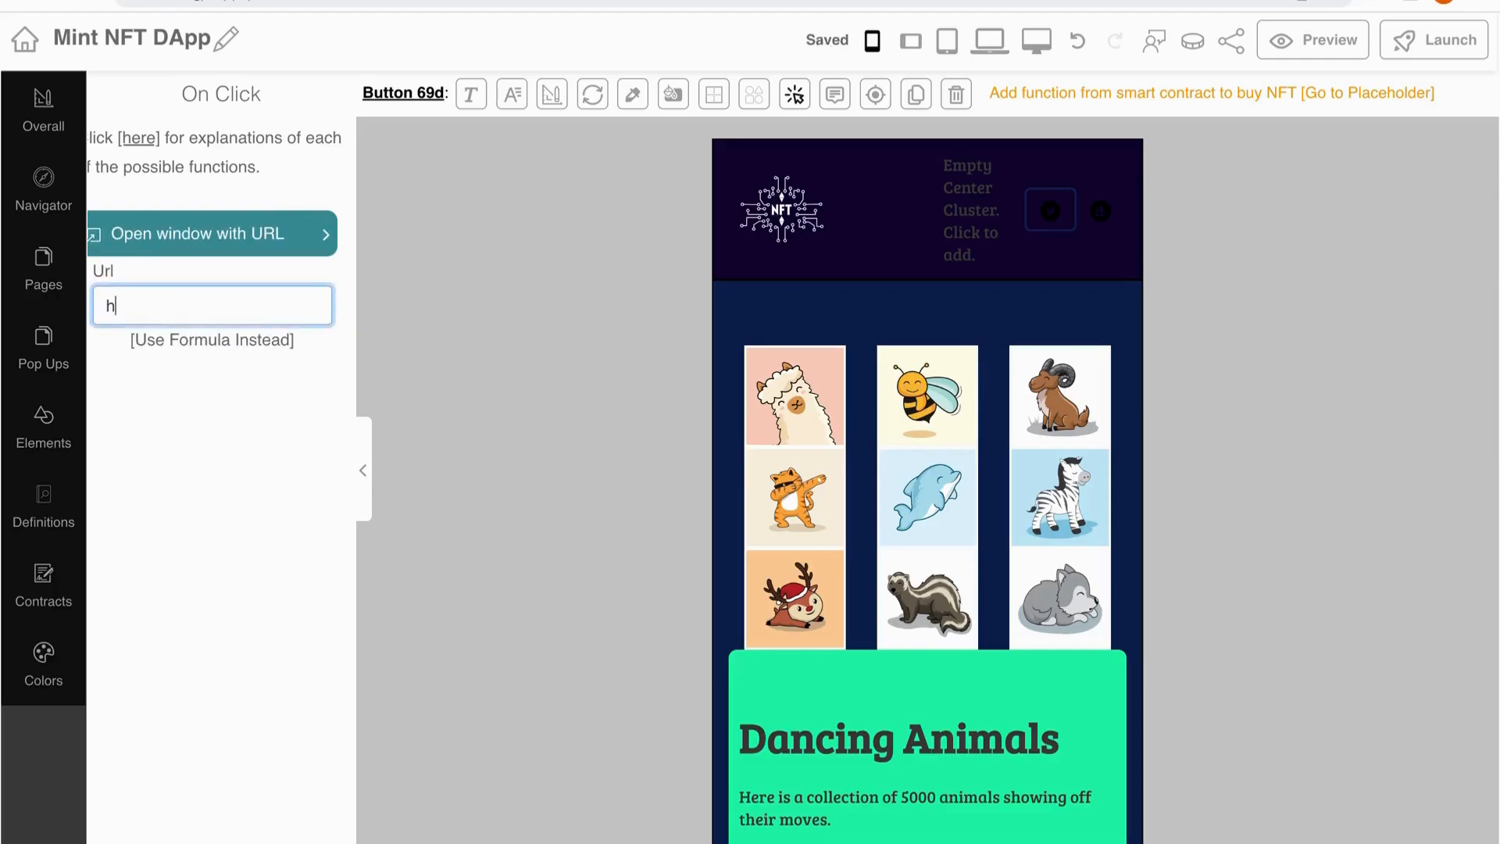
{"action": "type", "text": "ttp:www.twitt"}
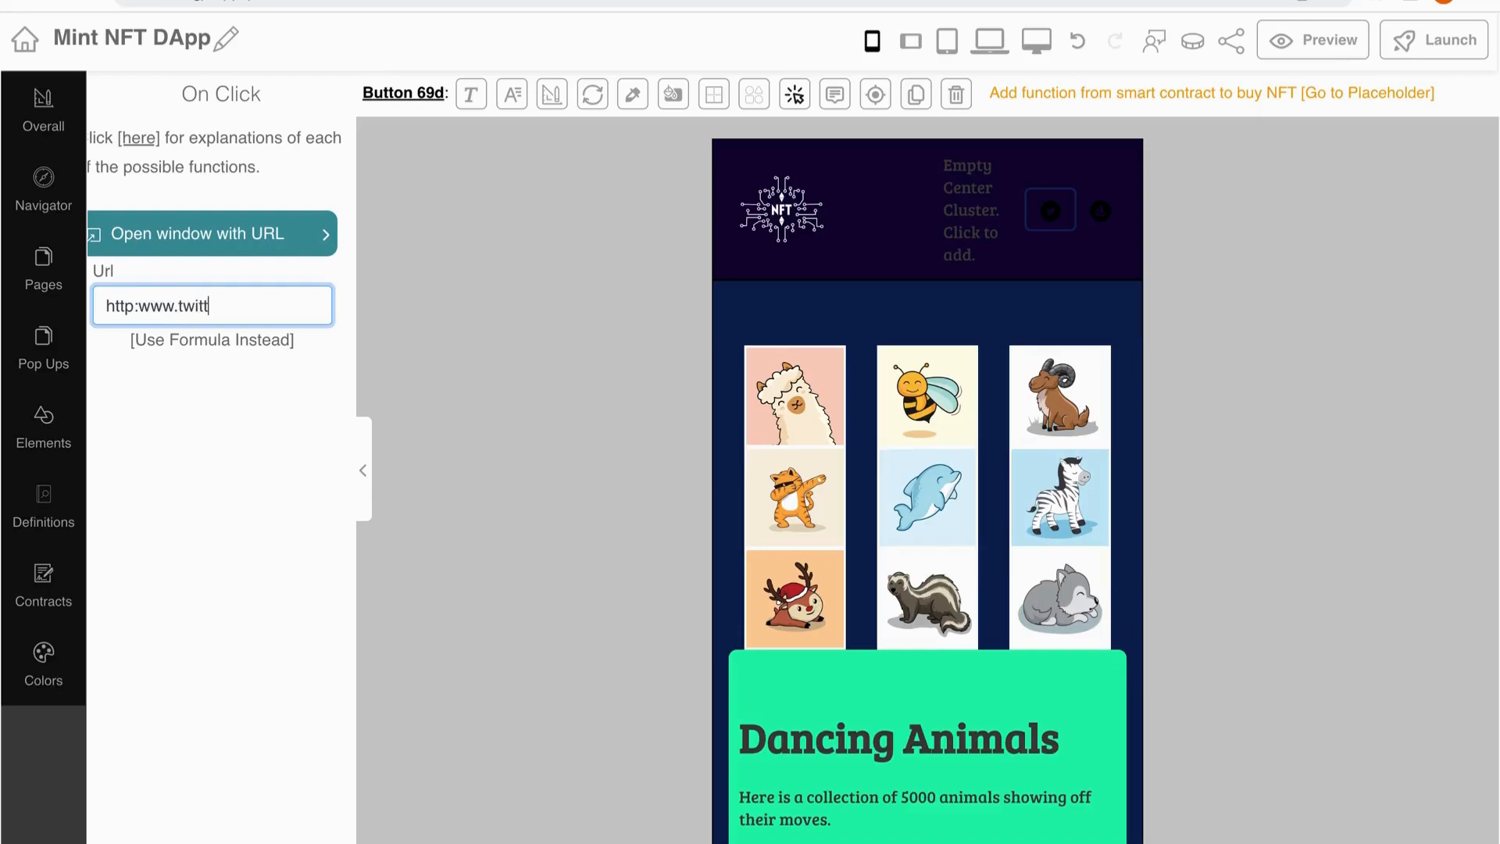
{"action": "type", "text": "er.com"}
Change the Twitter button's icon color to the cream palette color #faf1cf
{"action": "left_click", "coordinate": [751, 104]}
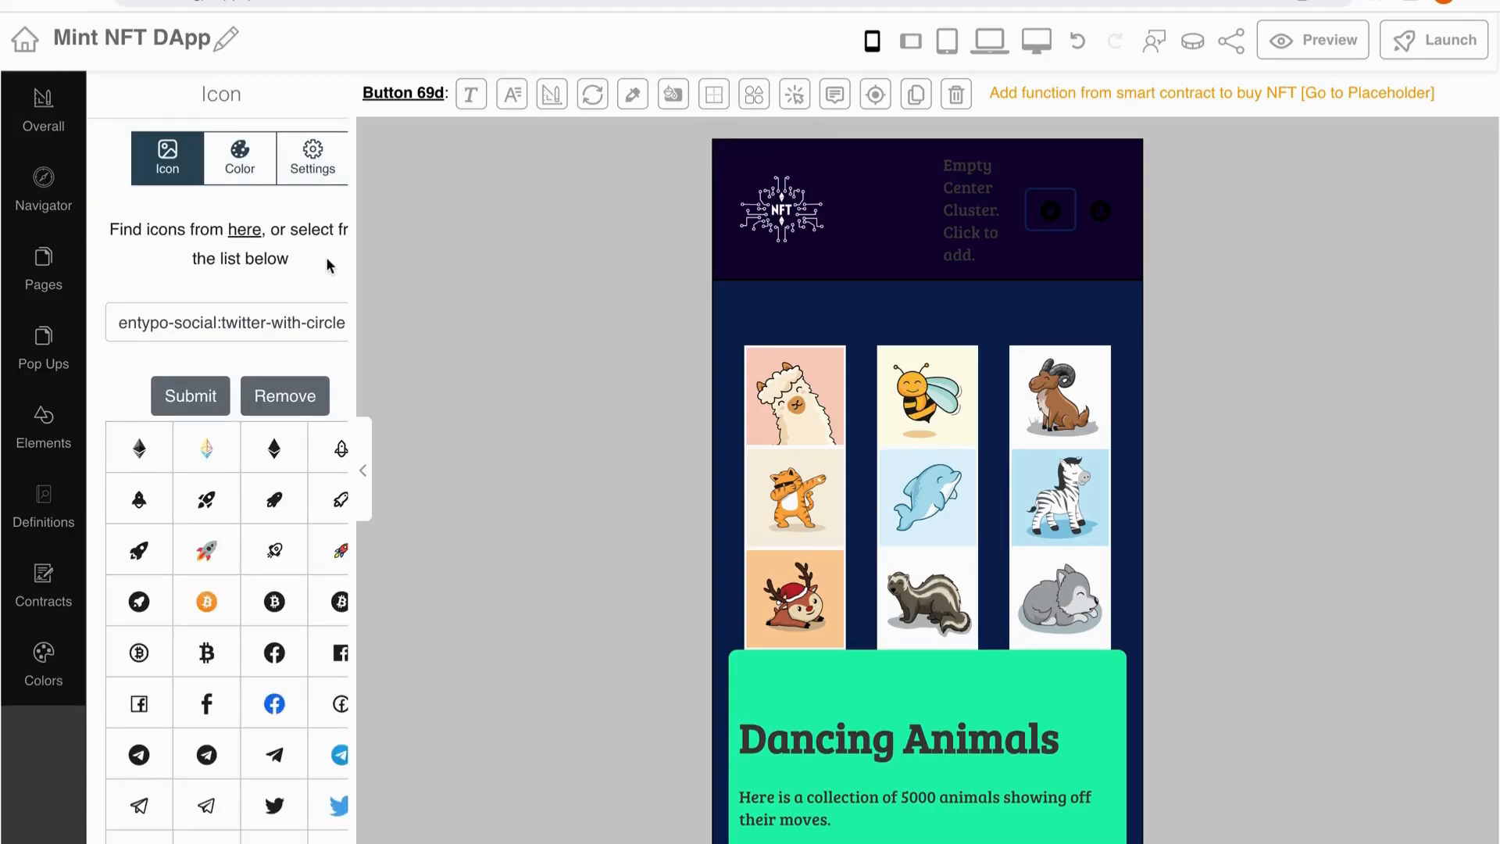
{"action": "left_click", "coordinate": [240, 156]}
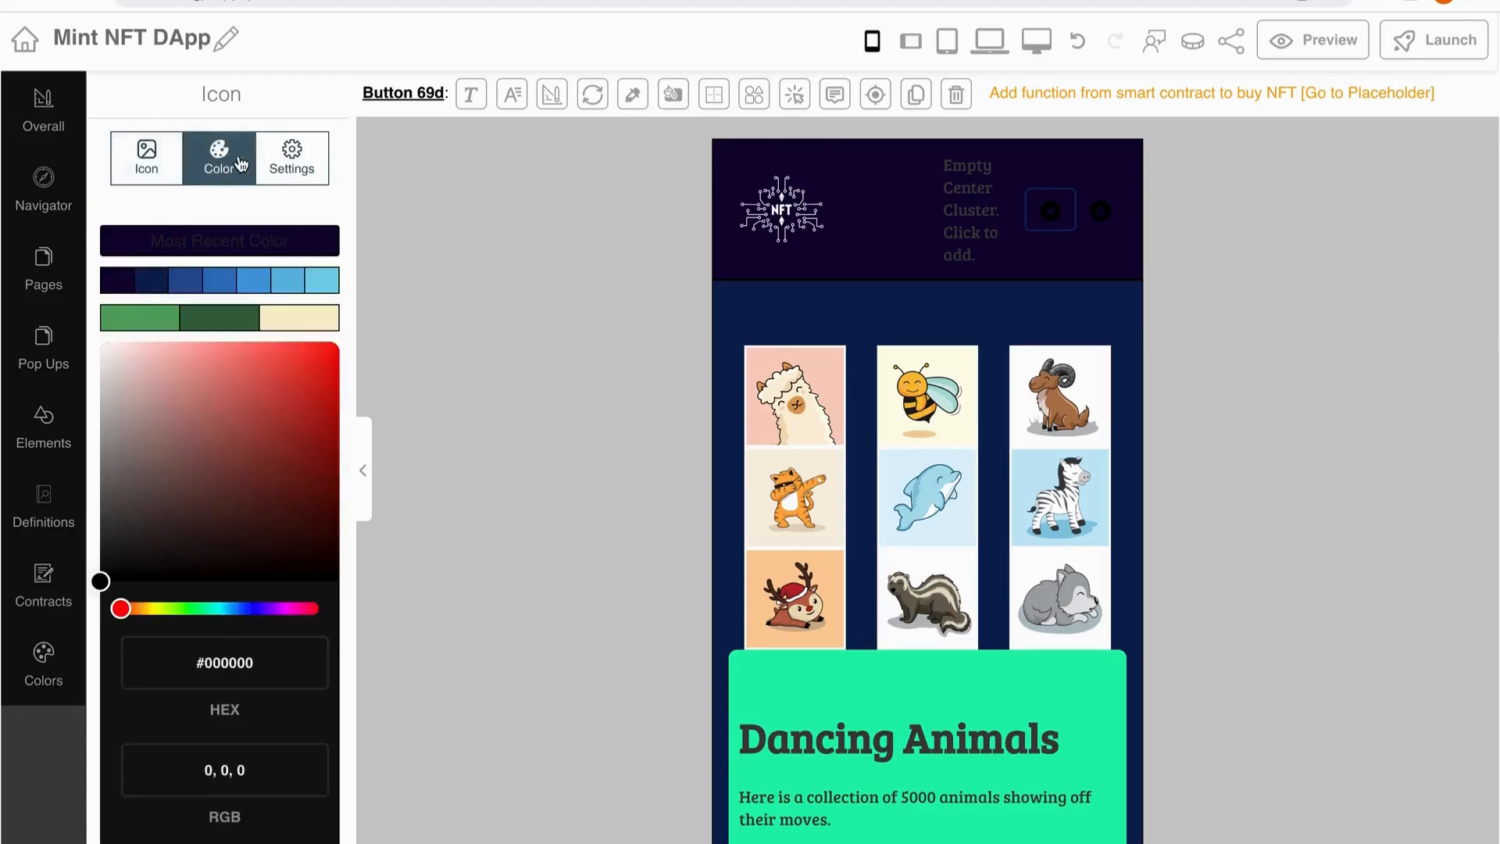
{"action": "left_click", "coordinate": [301, 325]}
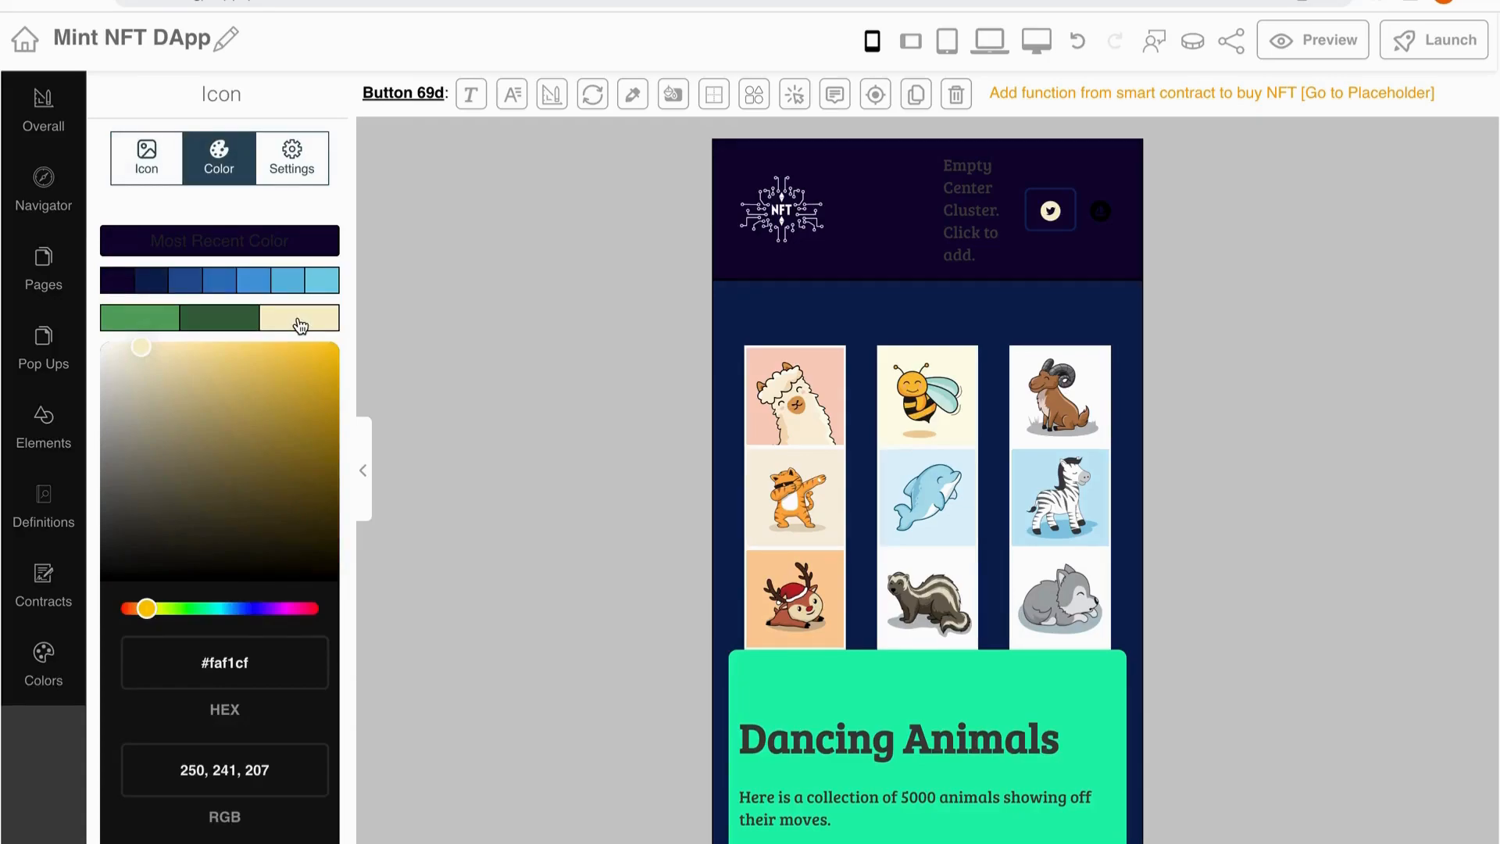
Recolor the OpenSea button's icon to #faf1cf and replace the icon with akar-icons:facebook-fill
{"action": "left_click", "coordinate": [1096, 216]}
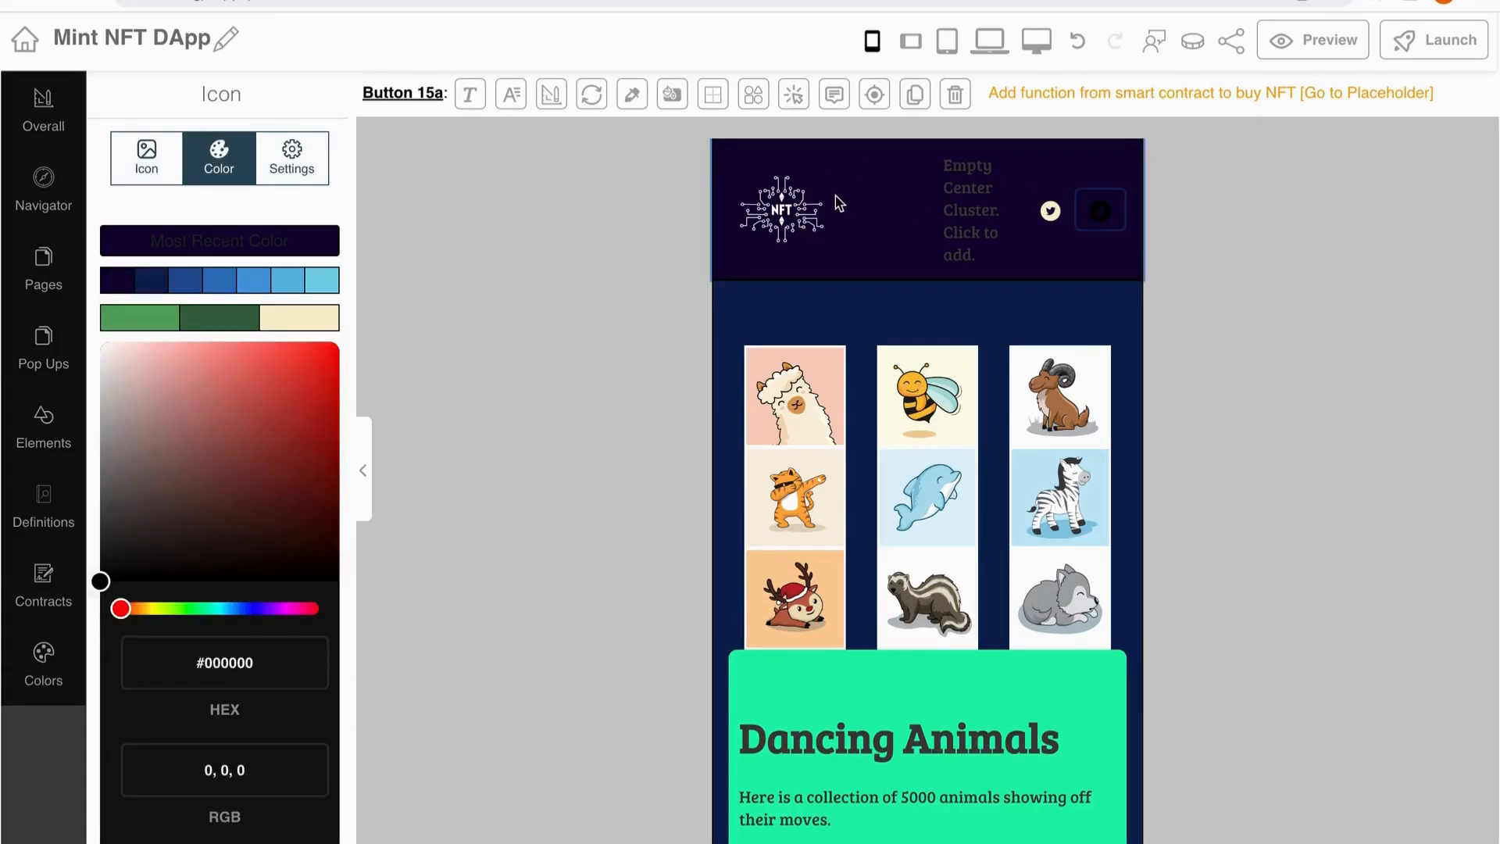
{"action": "left_click", "coordinate": [754, 96]}
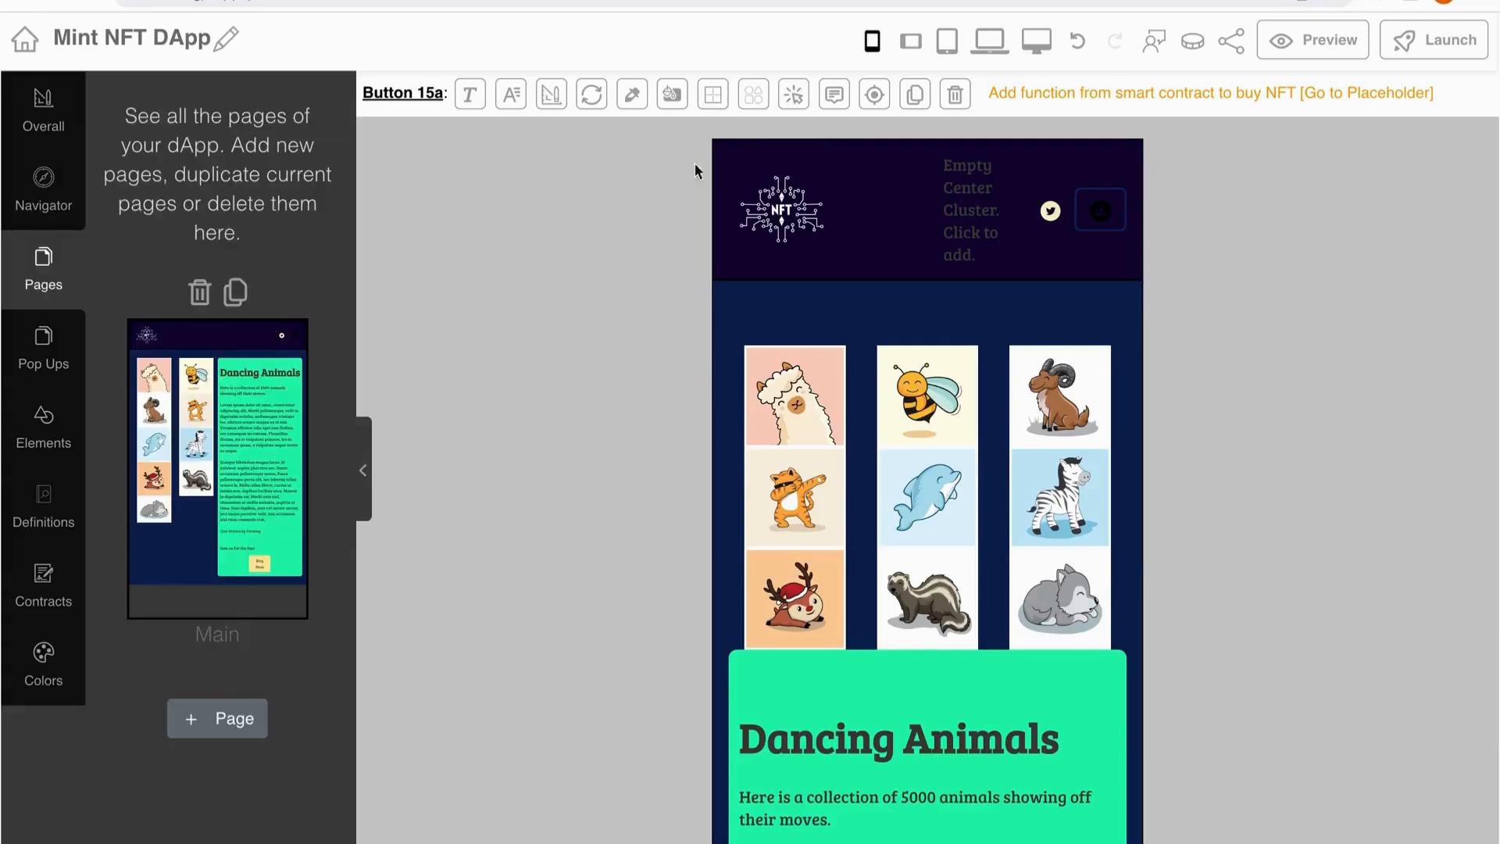
{"action": "left_click", "coordinate": [753, 95]}
{"action": "left_click", "coordinate": [233, 161]}
{"action": "left_click", "coordinate": [285, 319]}
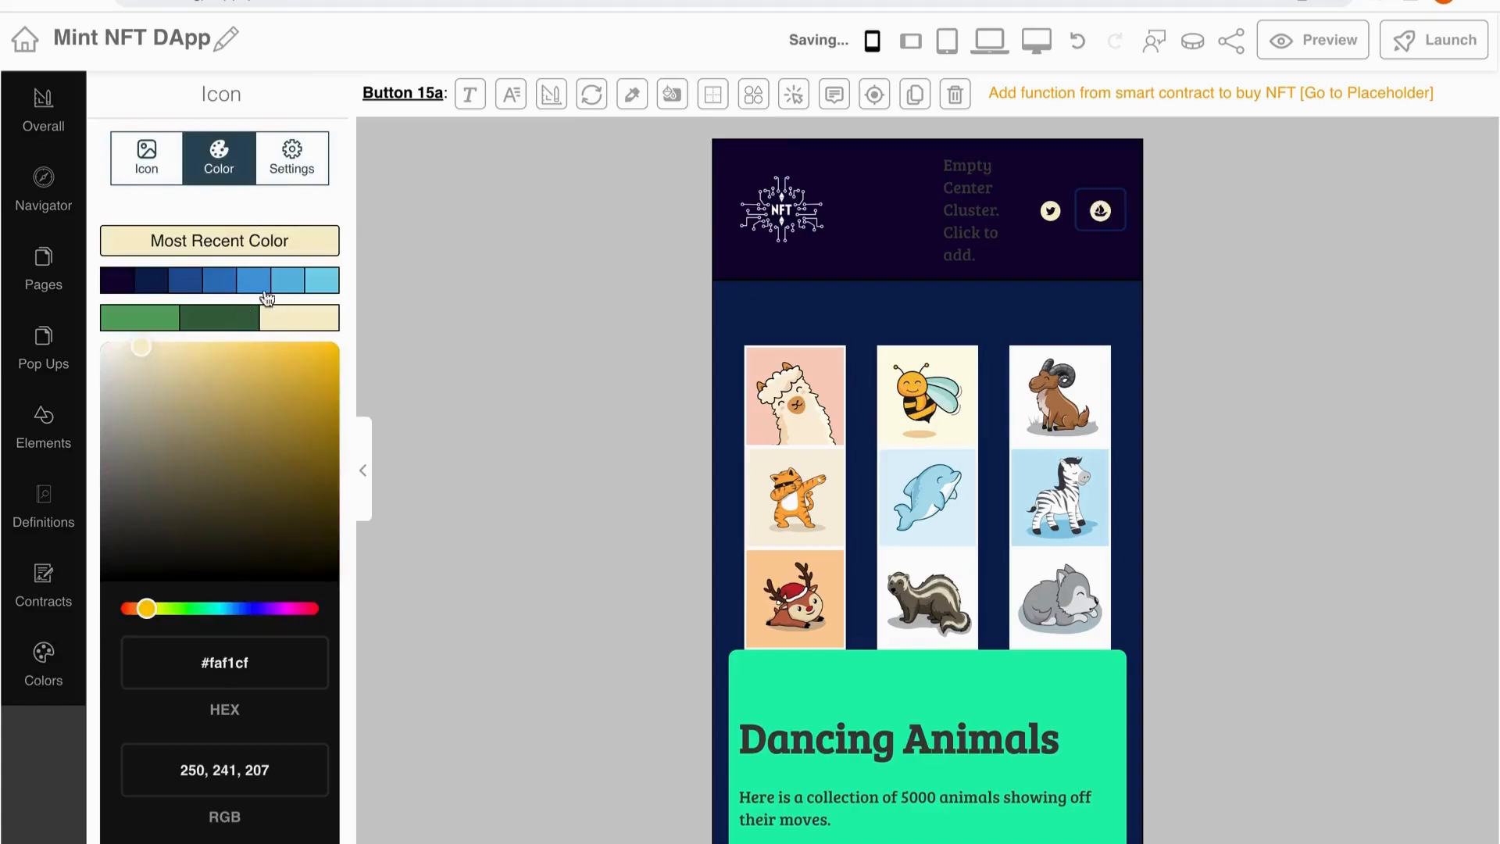
{"action": "left_click", "coordinate": [151, 172]}
{"action": "scroll", "coordinate": [311, 465], "scroll_direction": "down", "scroll_amount": 2}
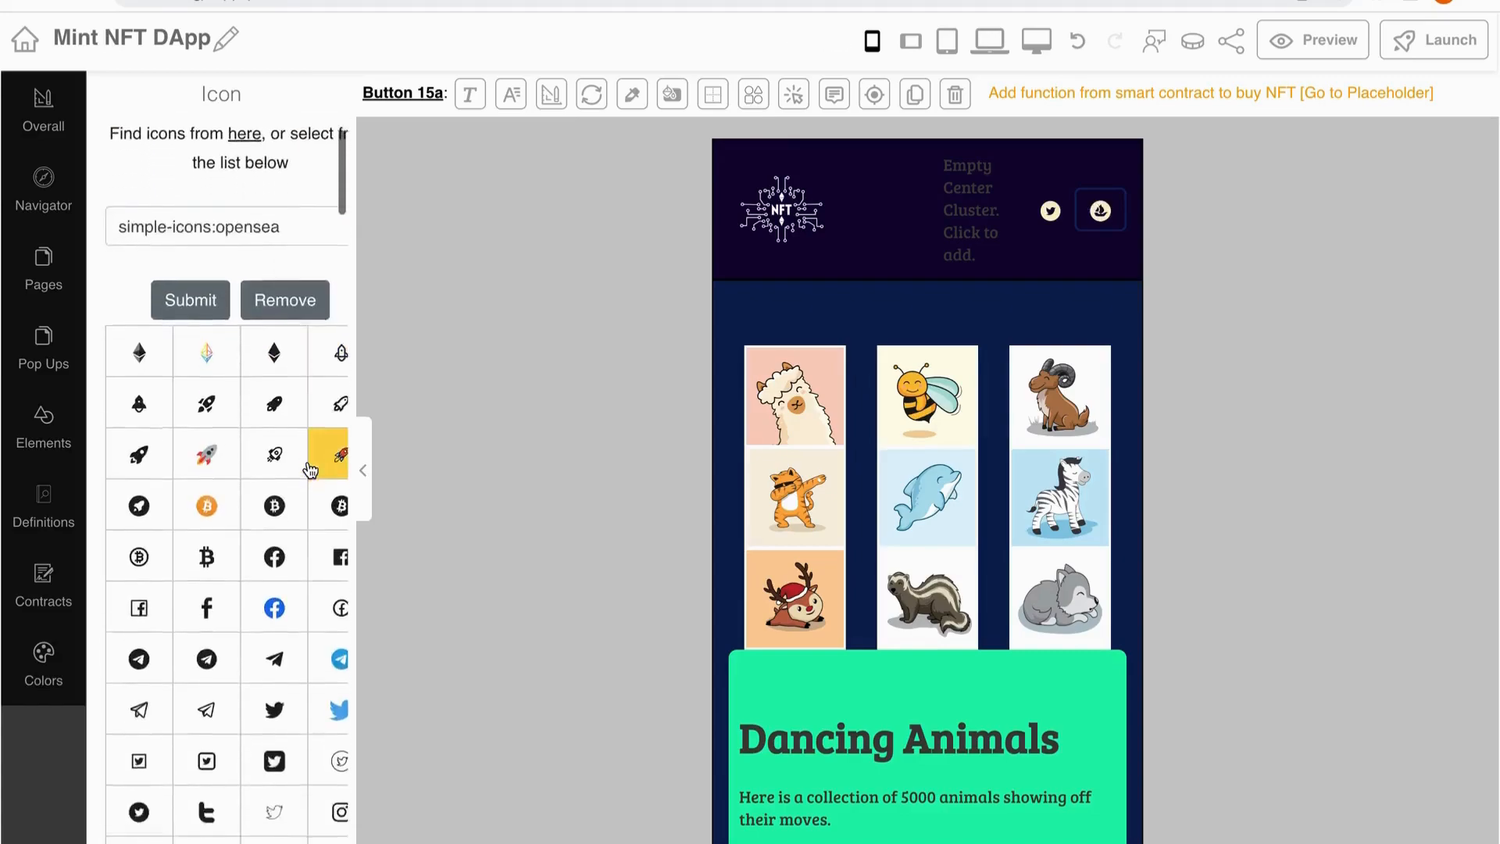
{"action": "left_click", "coordinate": [275, 479]}
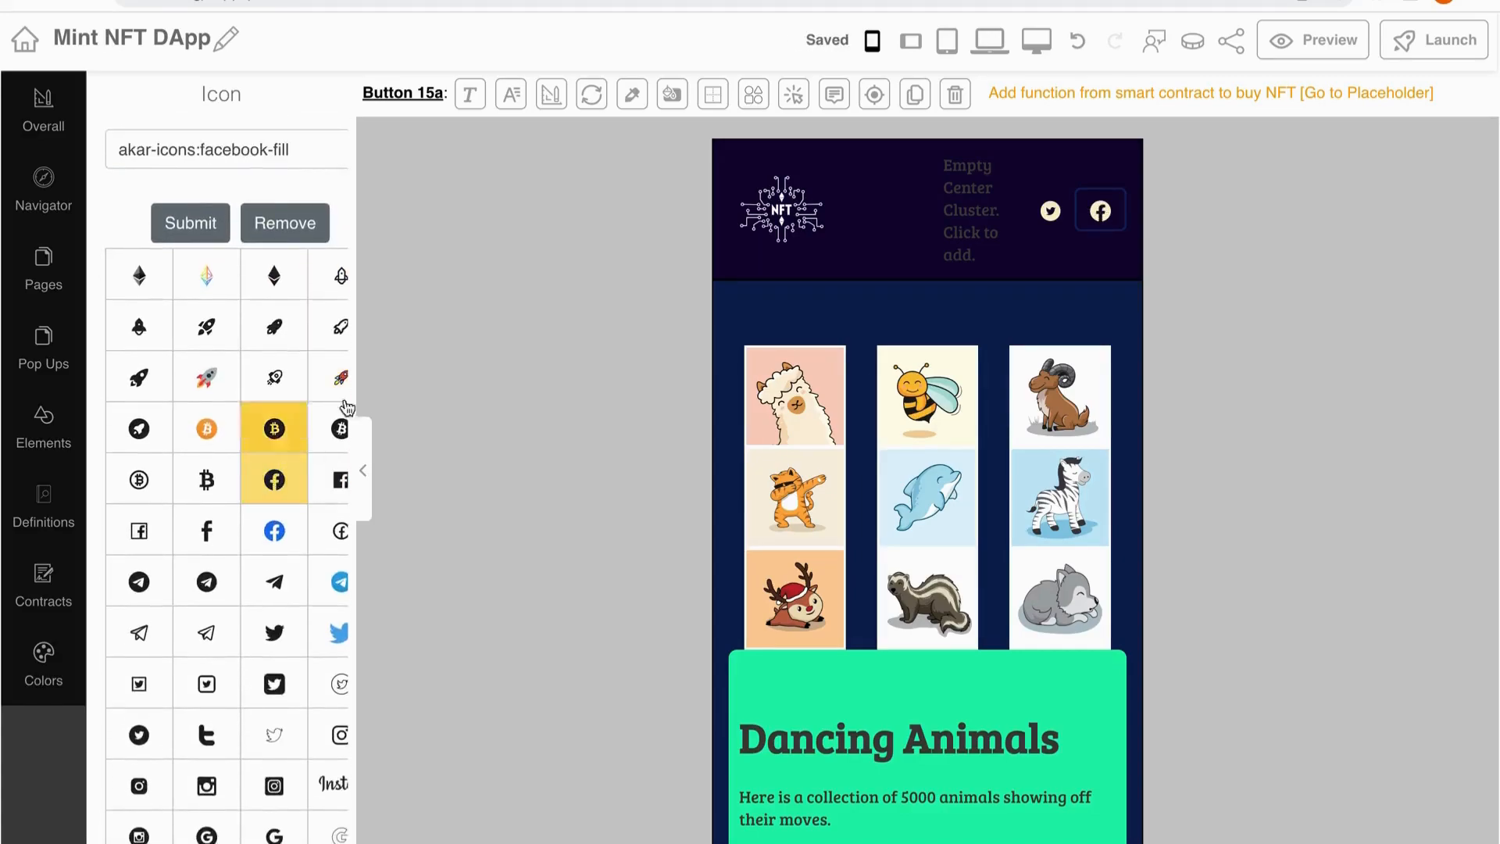
{"action": "left_click", "coordinate": [794, 95]}
{"action": "left_click", "coordinate": [321, 244]}
{"action": "scroll", "coordinate": [289, 320], "scroll_direction": "down", "scroll_amount": 5}
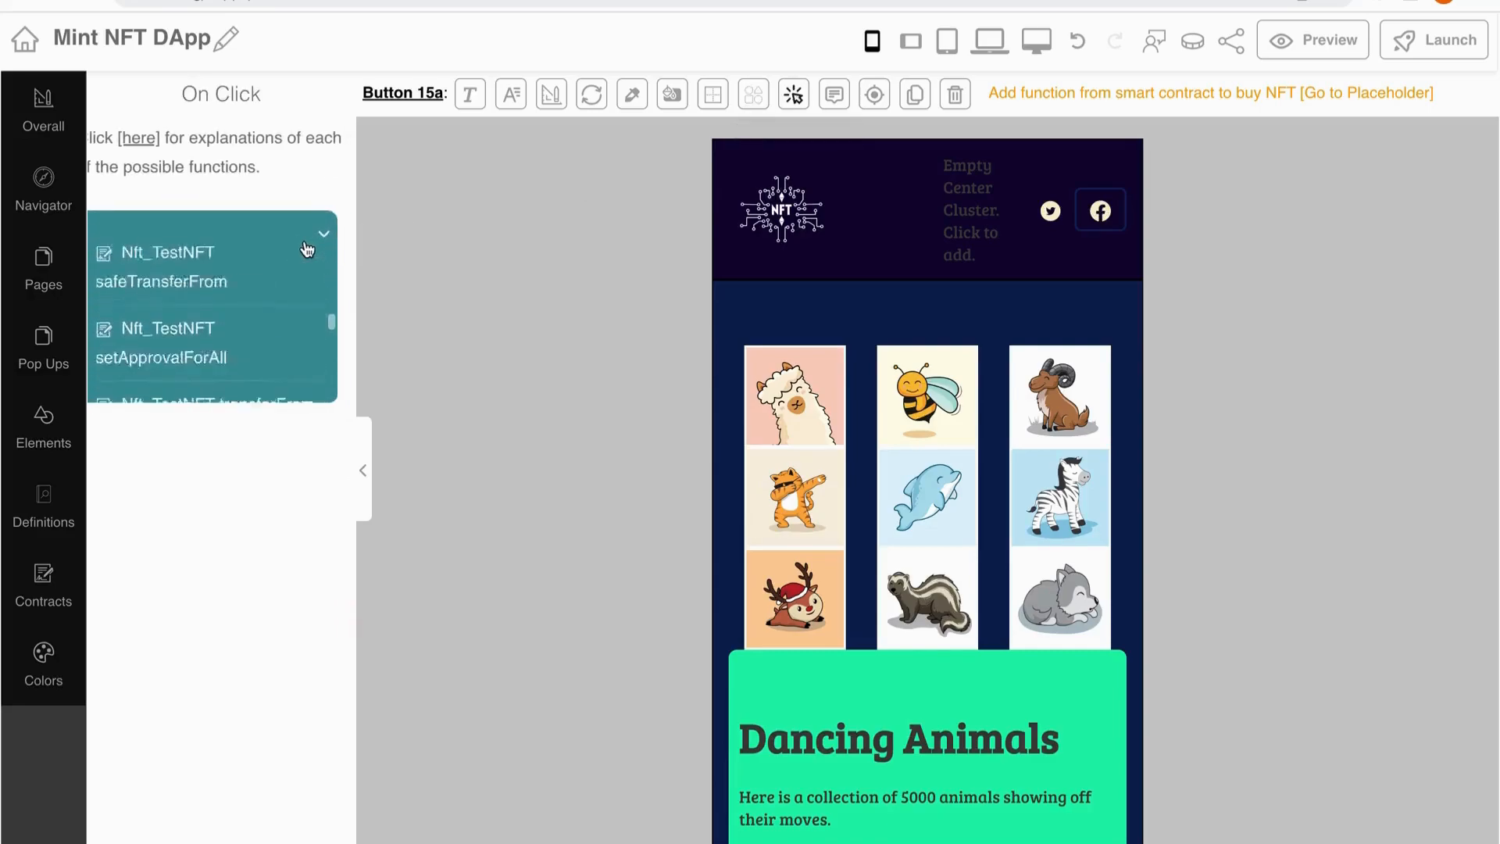
{"action": "left_click", "coordinate": [280, 328]}
{"action": "left_click", "coordinate": [201, 311]}
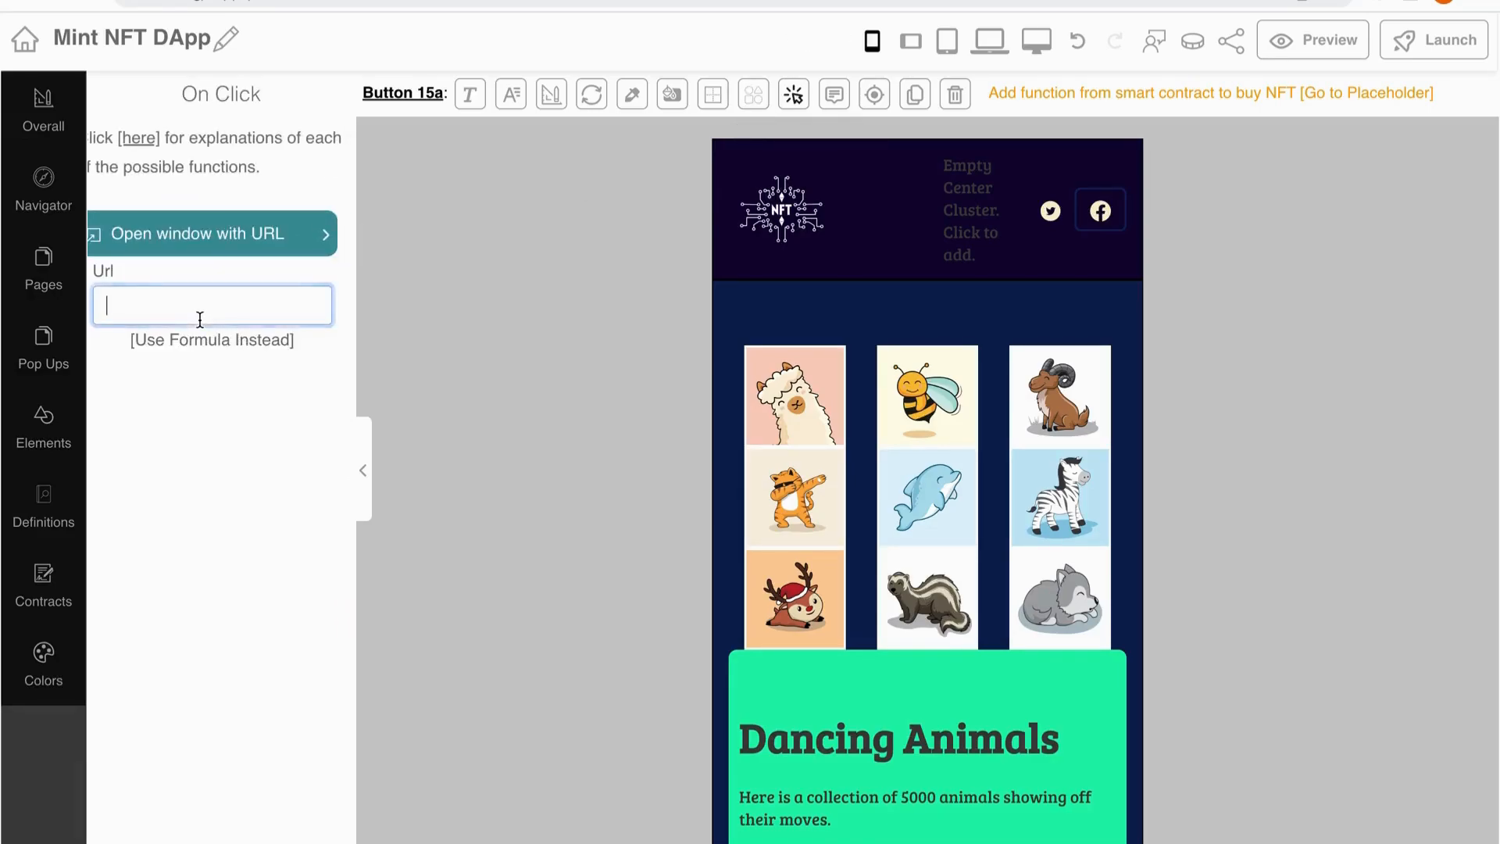
{"action": "type", "text": "http:/"}
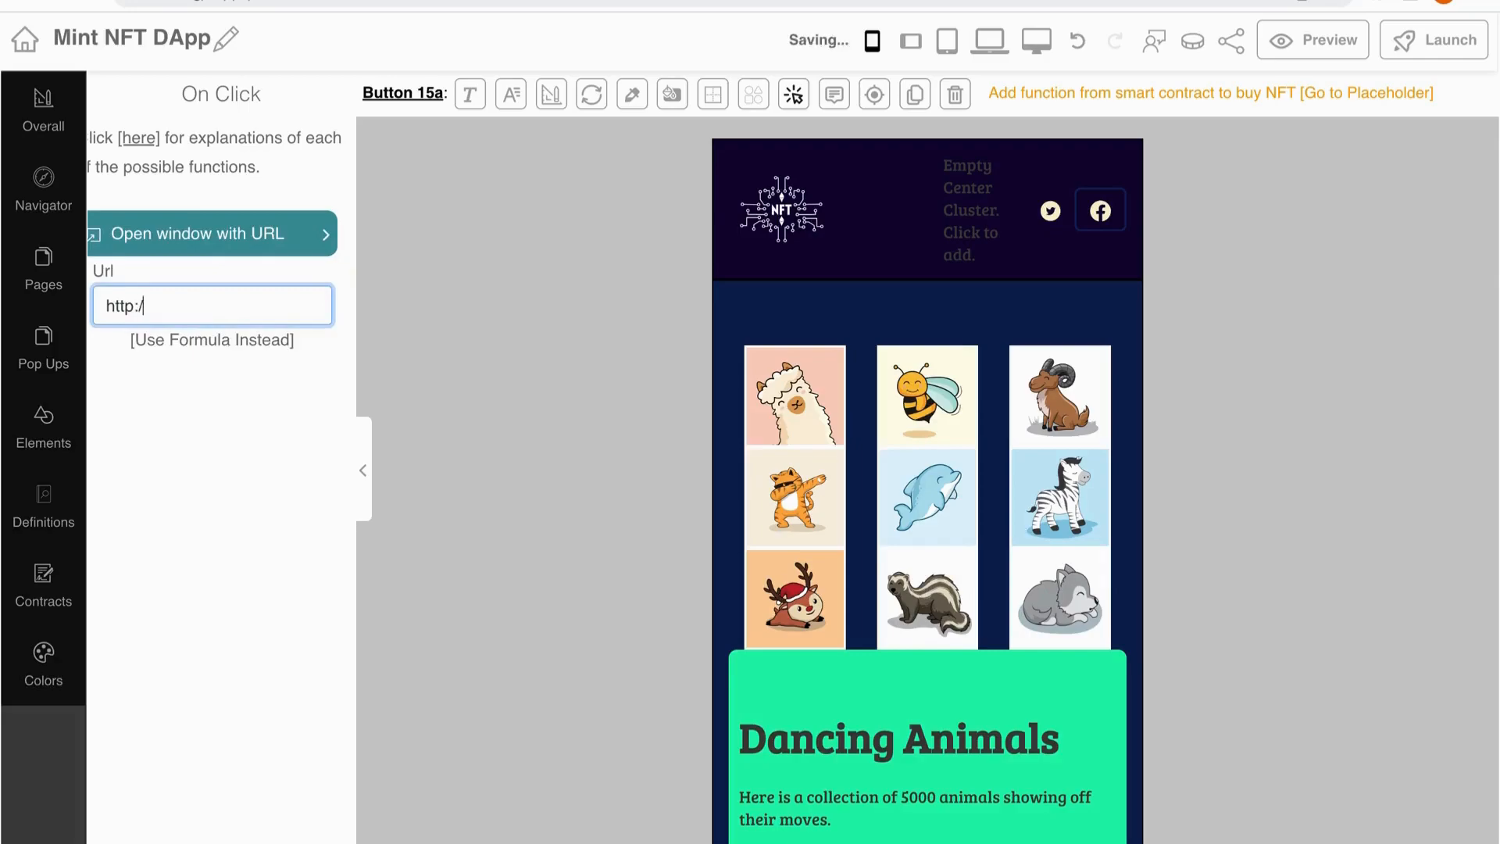
{"action": "type", "text": "/www.fa"}
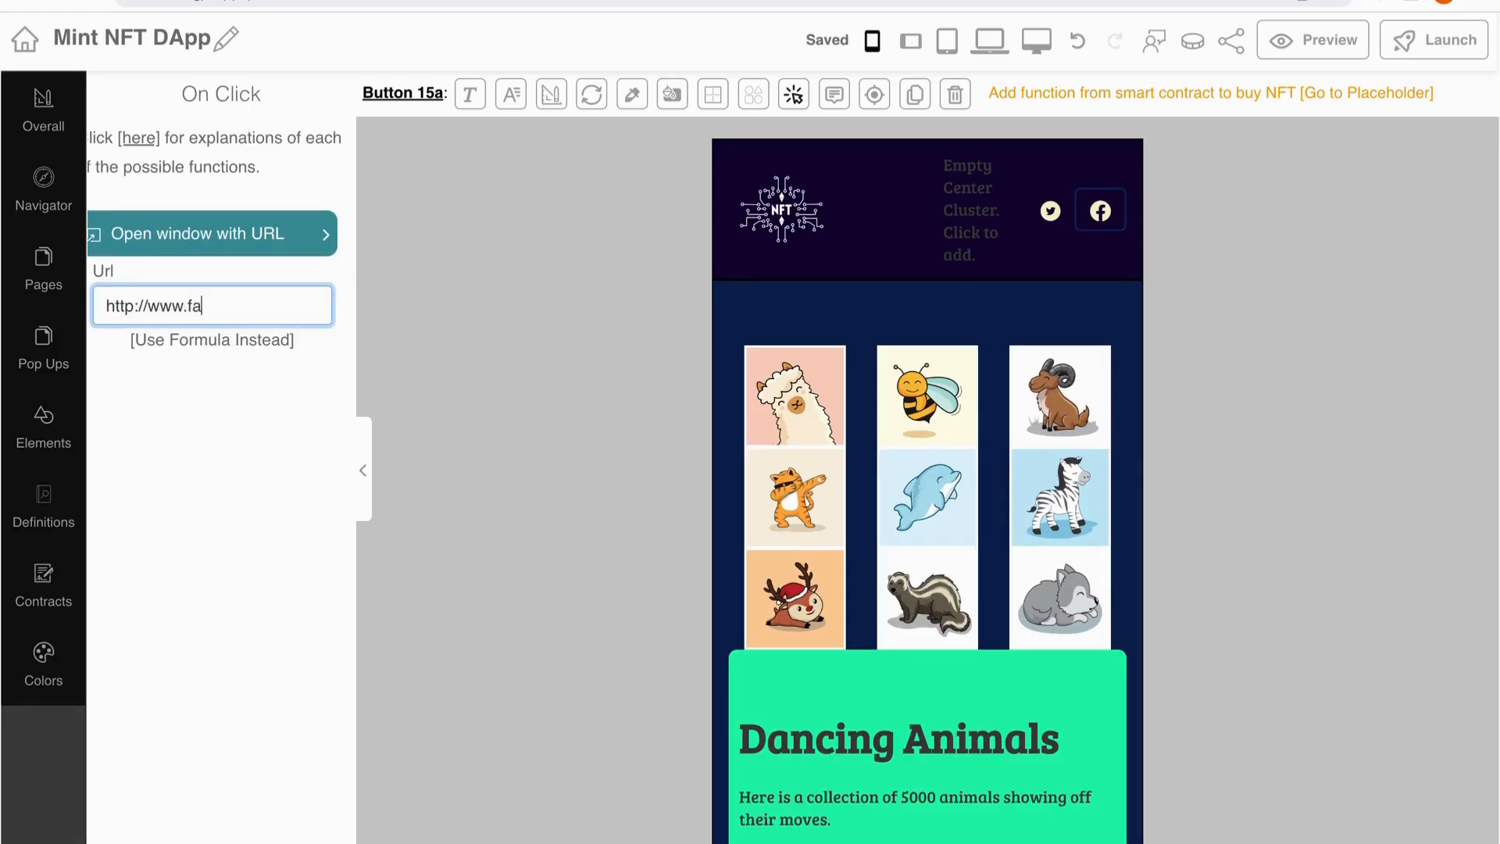
{"action": "type", "text": "cebook.com"}
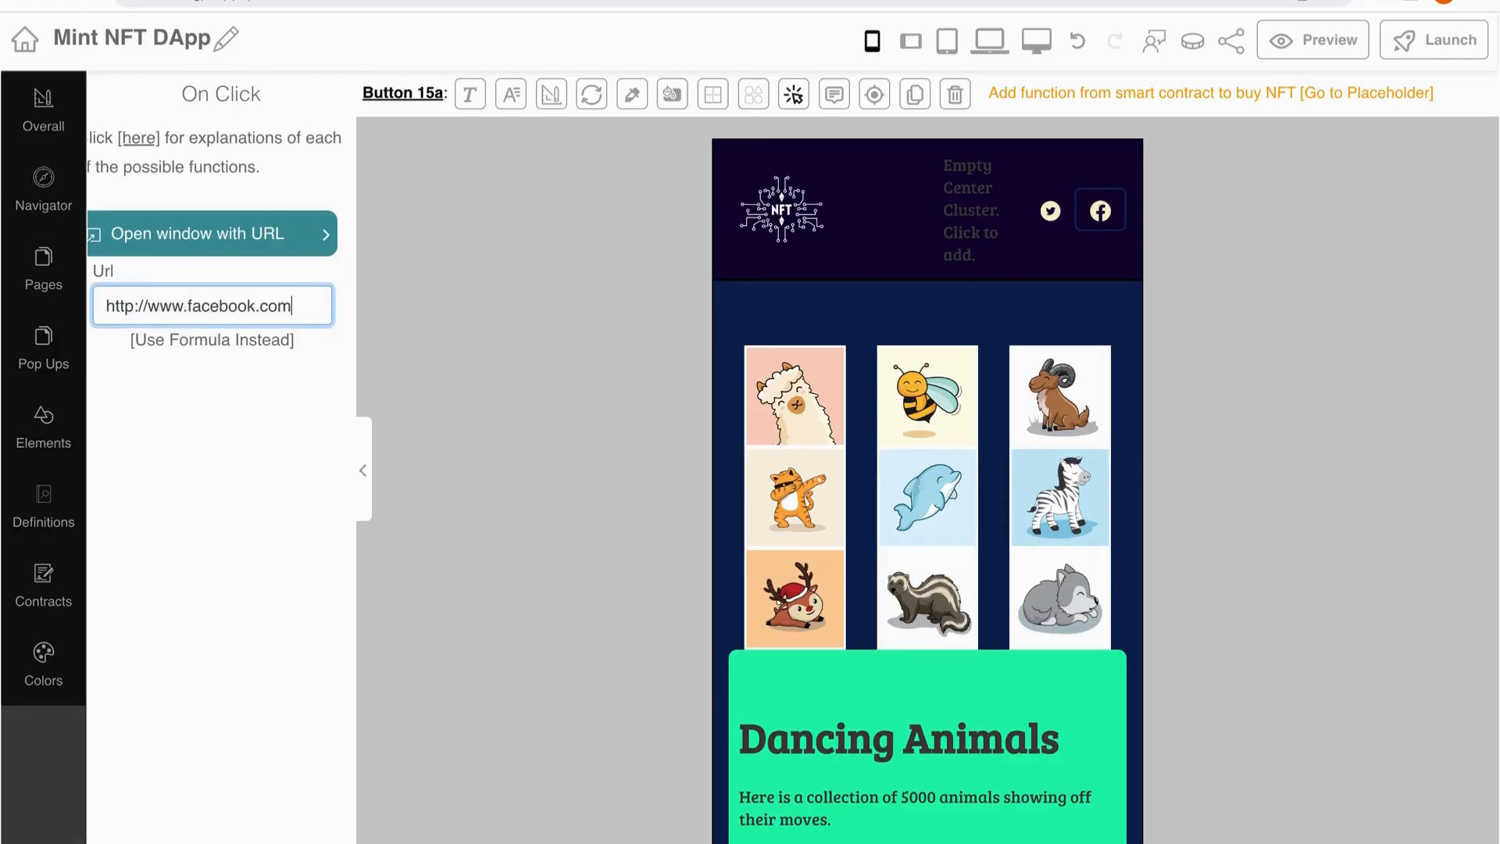
Add the designed Connect Wallet button to the navigation bar's center cluster
{"action": "left_click", "coordinate": [957, 216]}
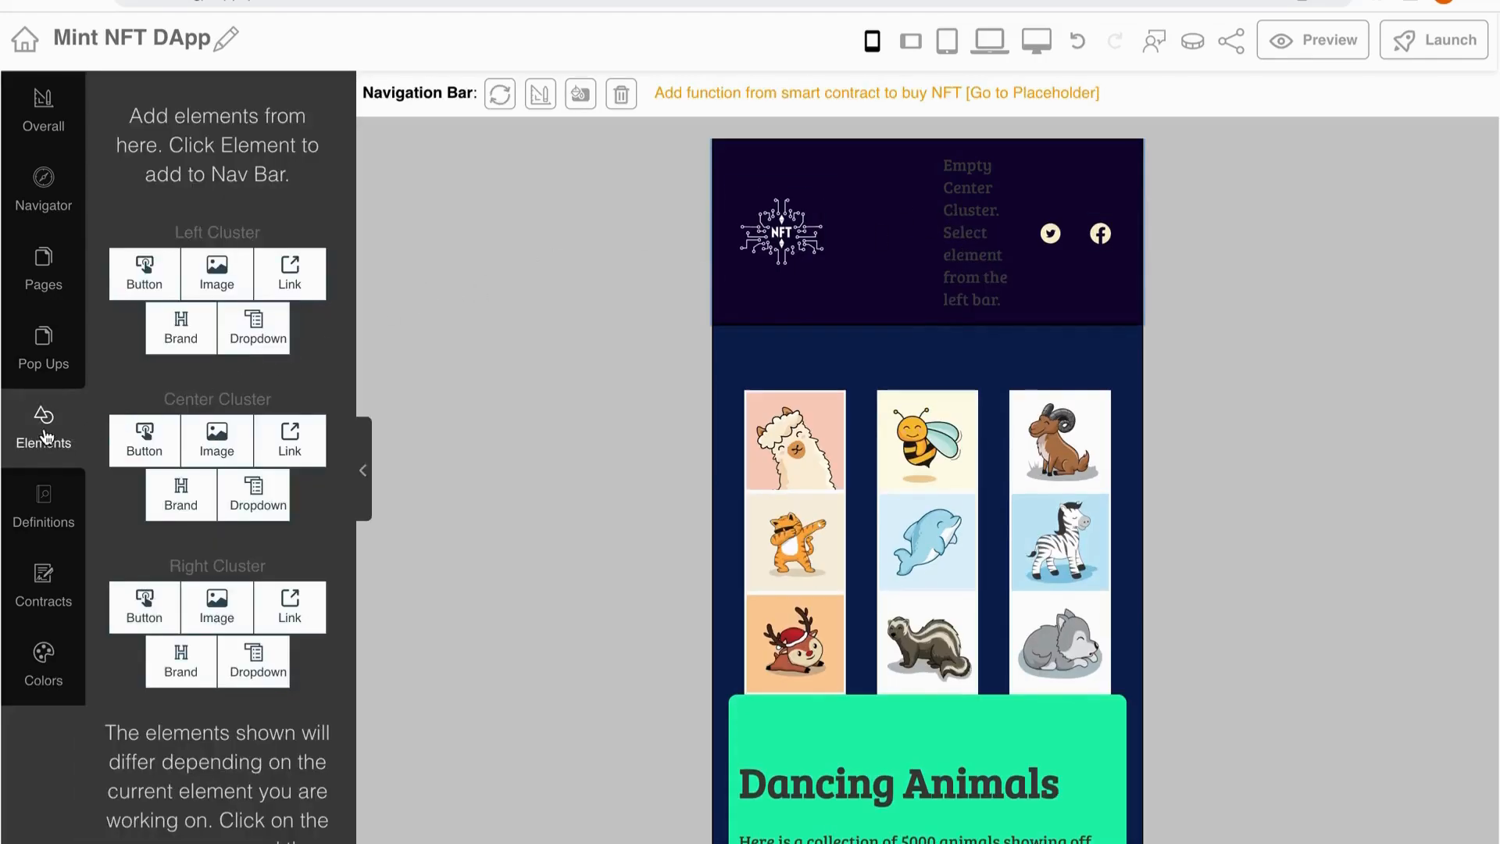
{"action": "left_click", "coordinate": [139, 438]}
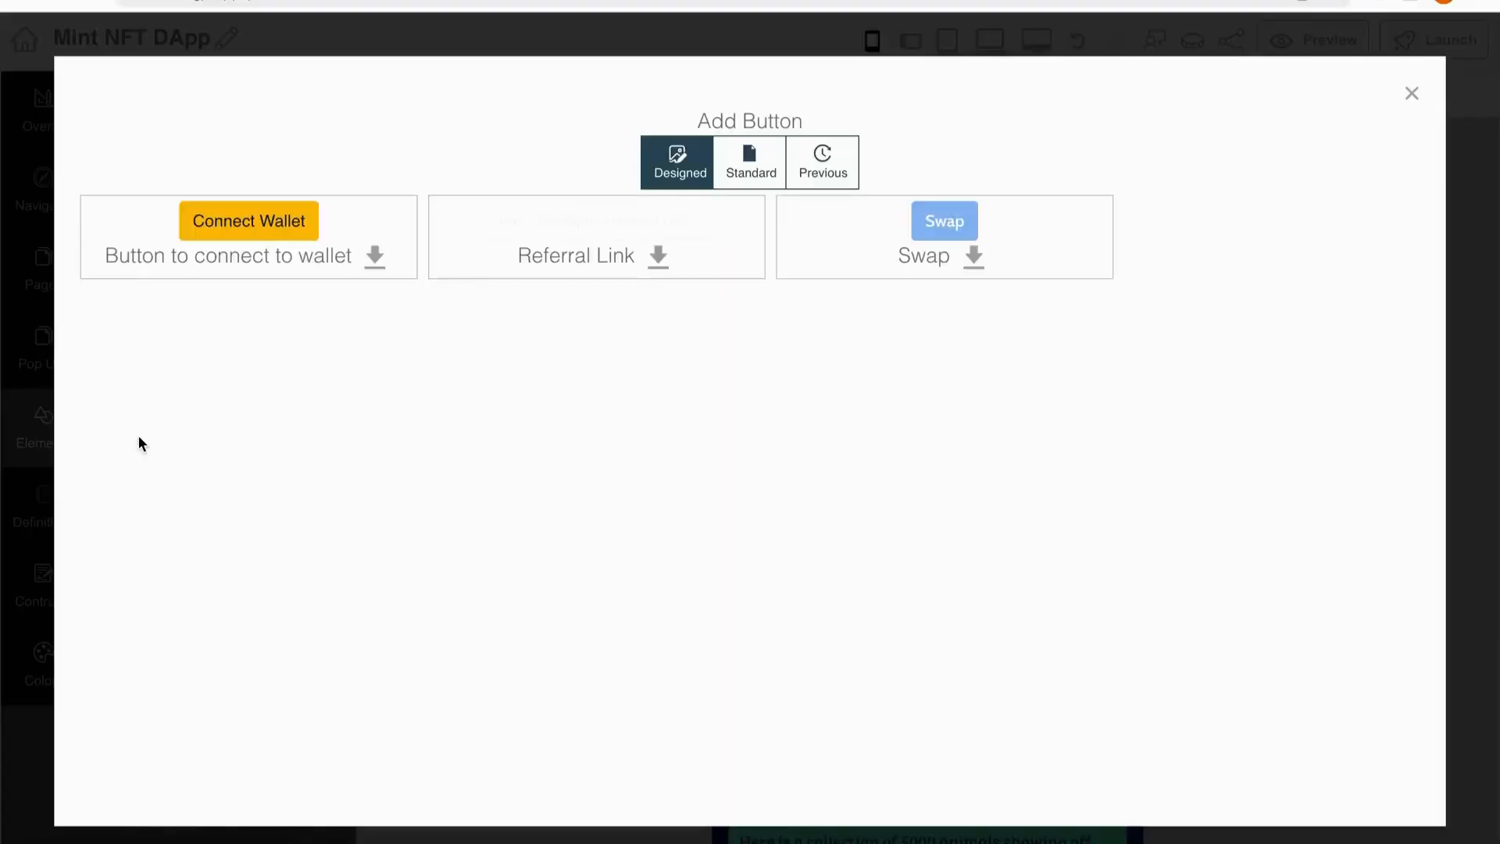
{"action": "left_click", "coordinate": [376, 258]}
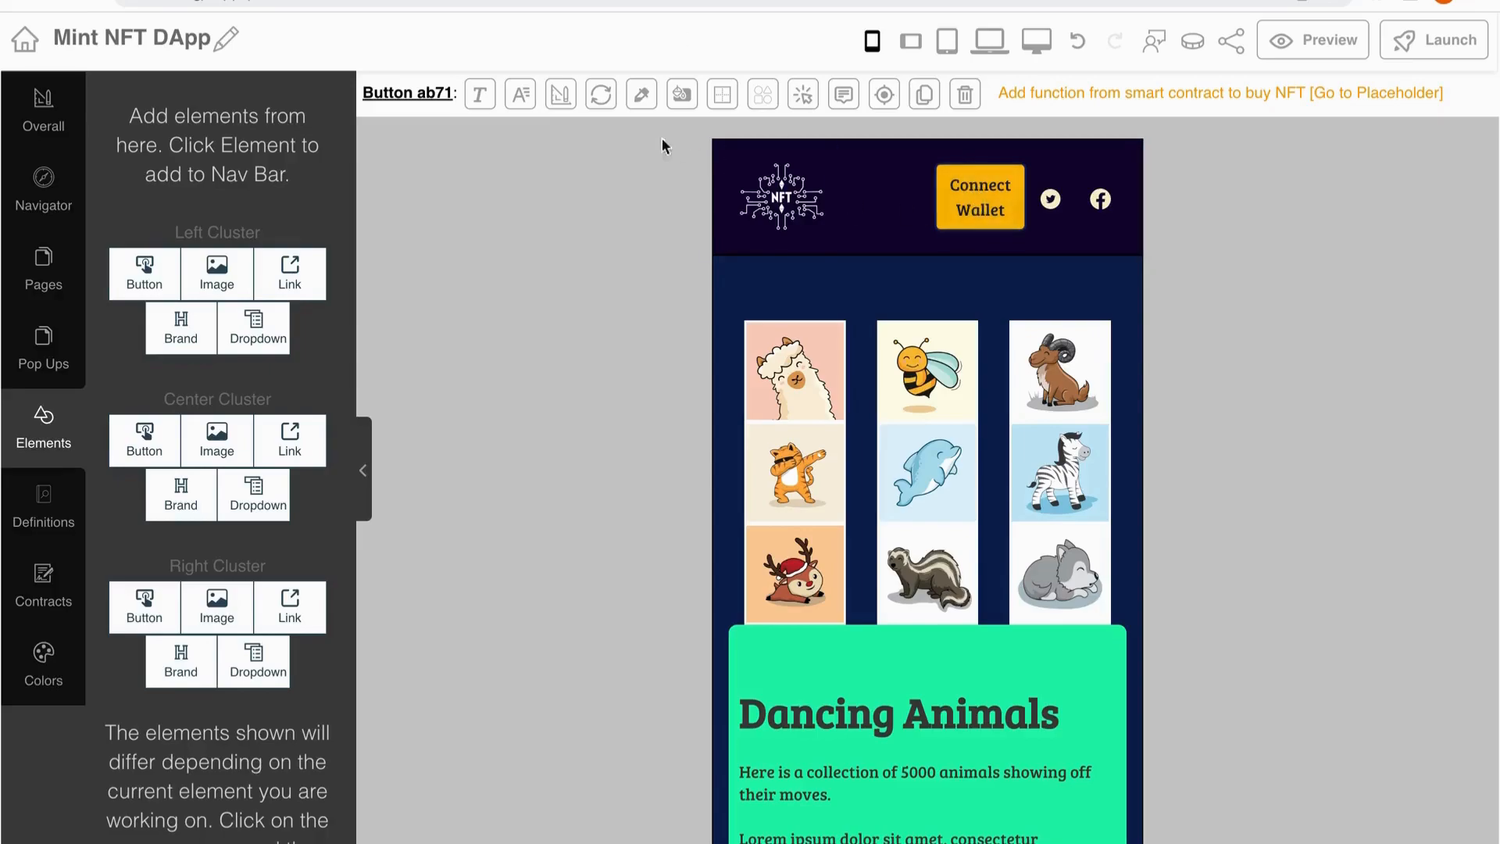
Shorten the Connect Wallet button's label for a disconnected wallet to "Connect" in its label formula and update the formula
{"action": "left_click", "coordinate": [480, 97]}
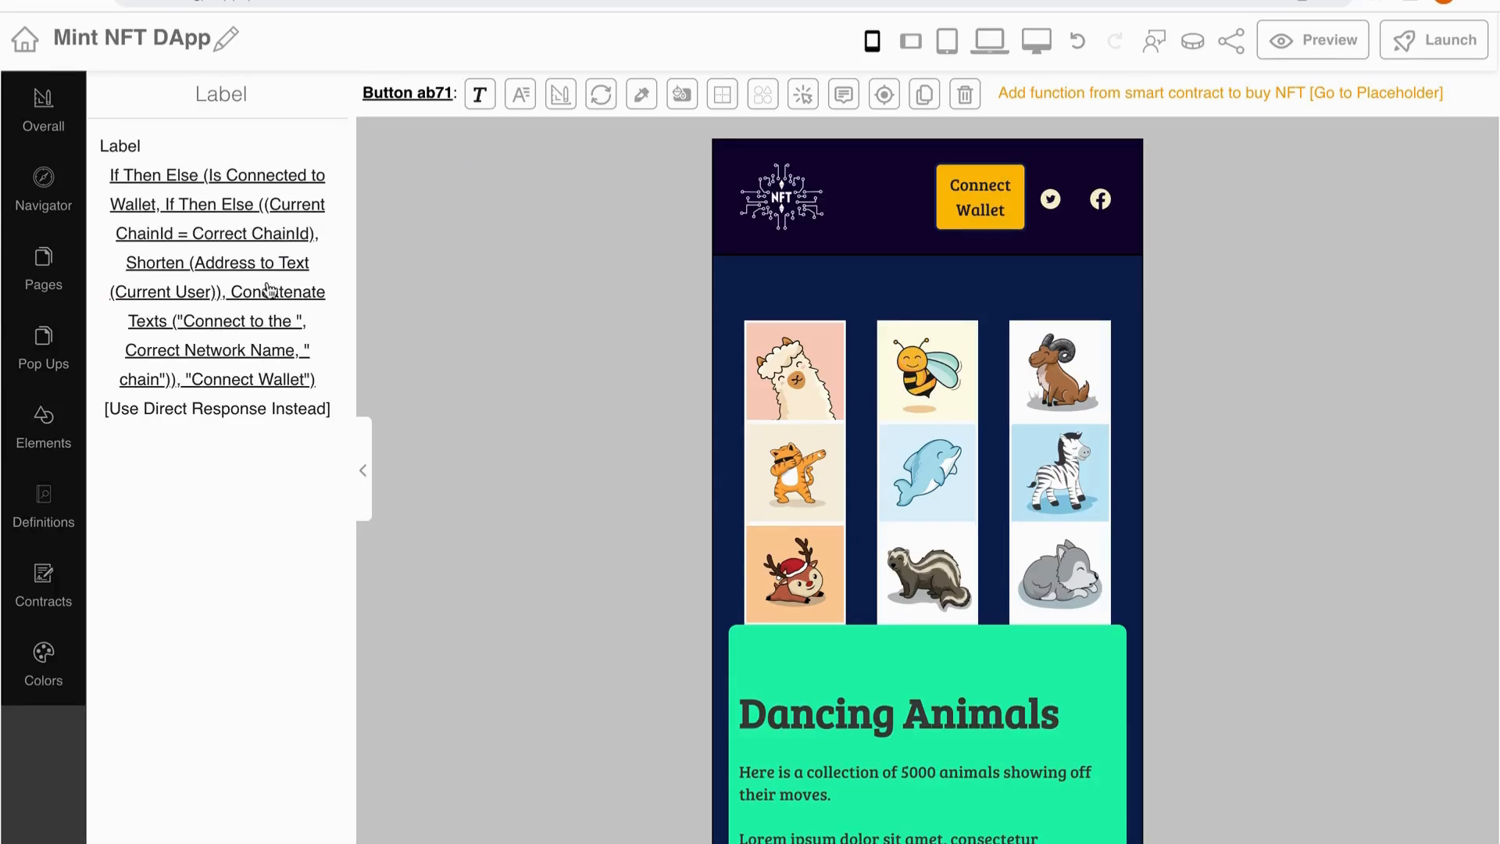
{"action": "left_click", "coordinate": [284, 229]}
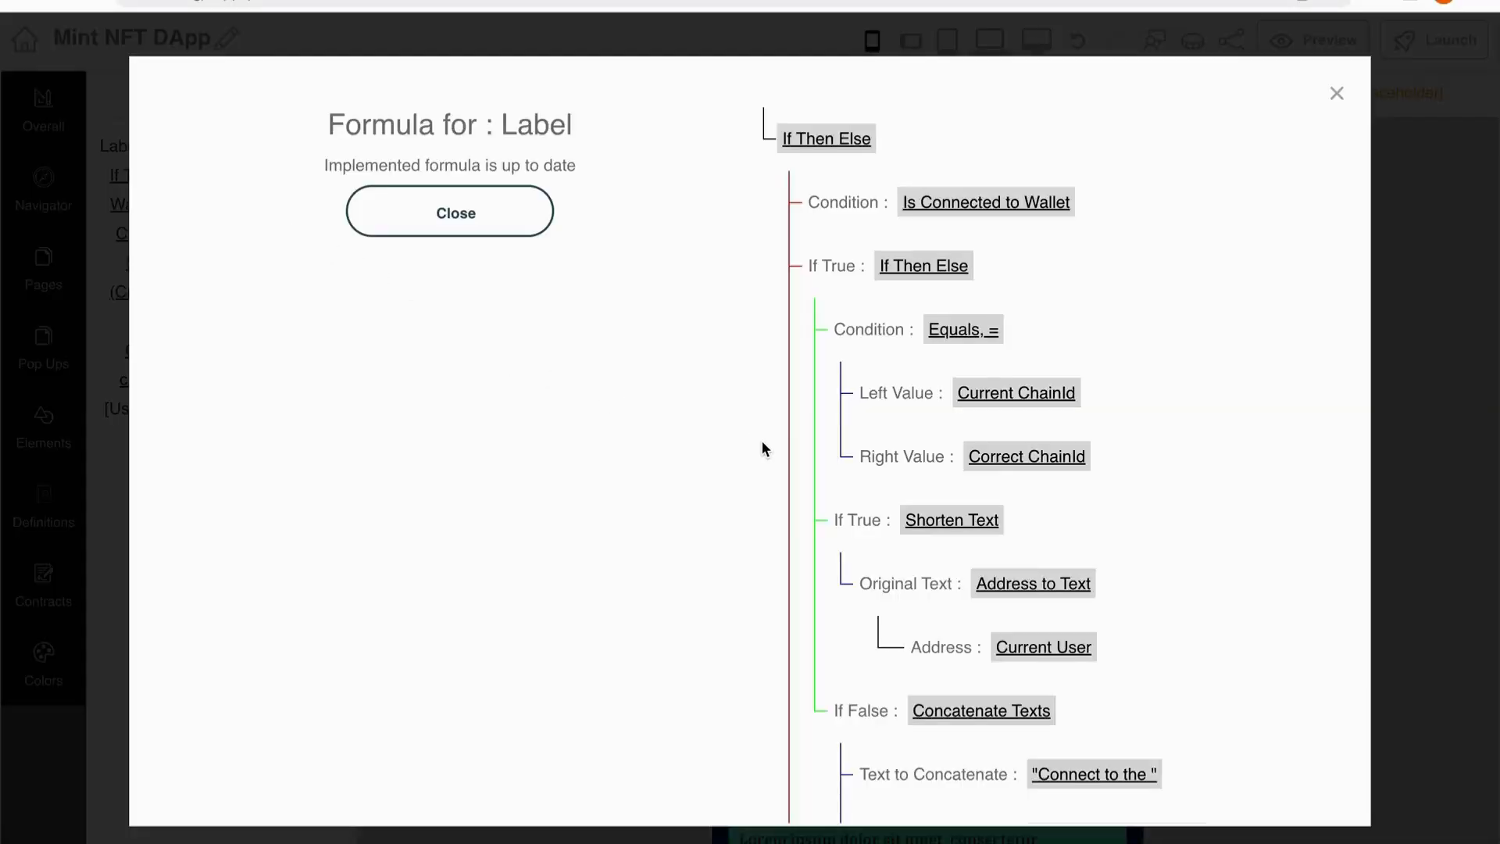
{"action": "scroll", "coordinate": [762, 443], "scroll_direction": "down", "scroll_amount": 5}
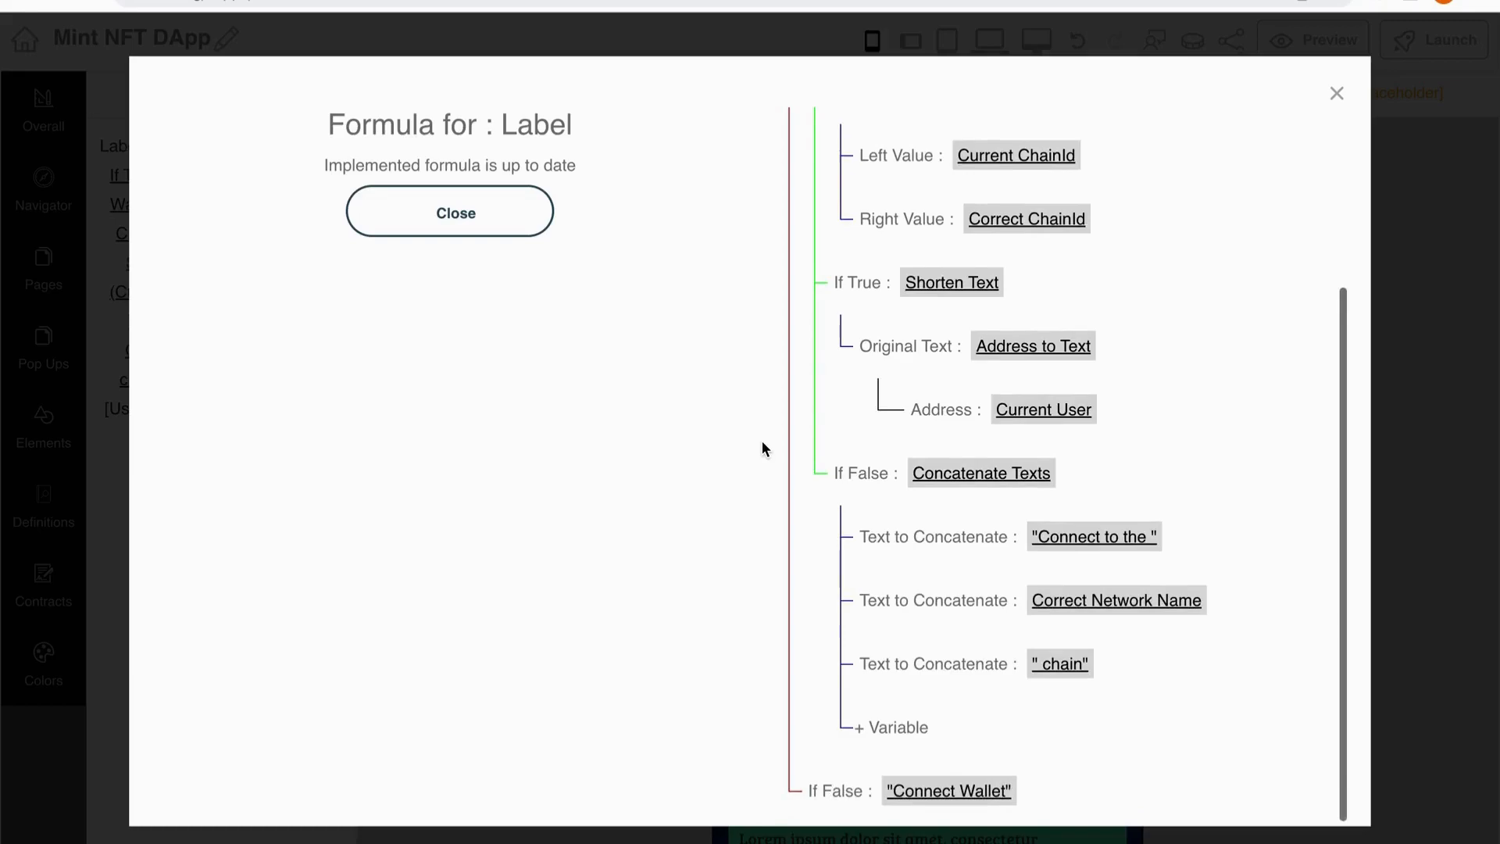
{"action": "left_click", "coordinate": [910, 784]}
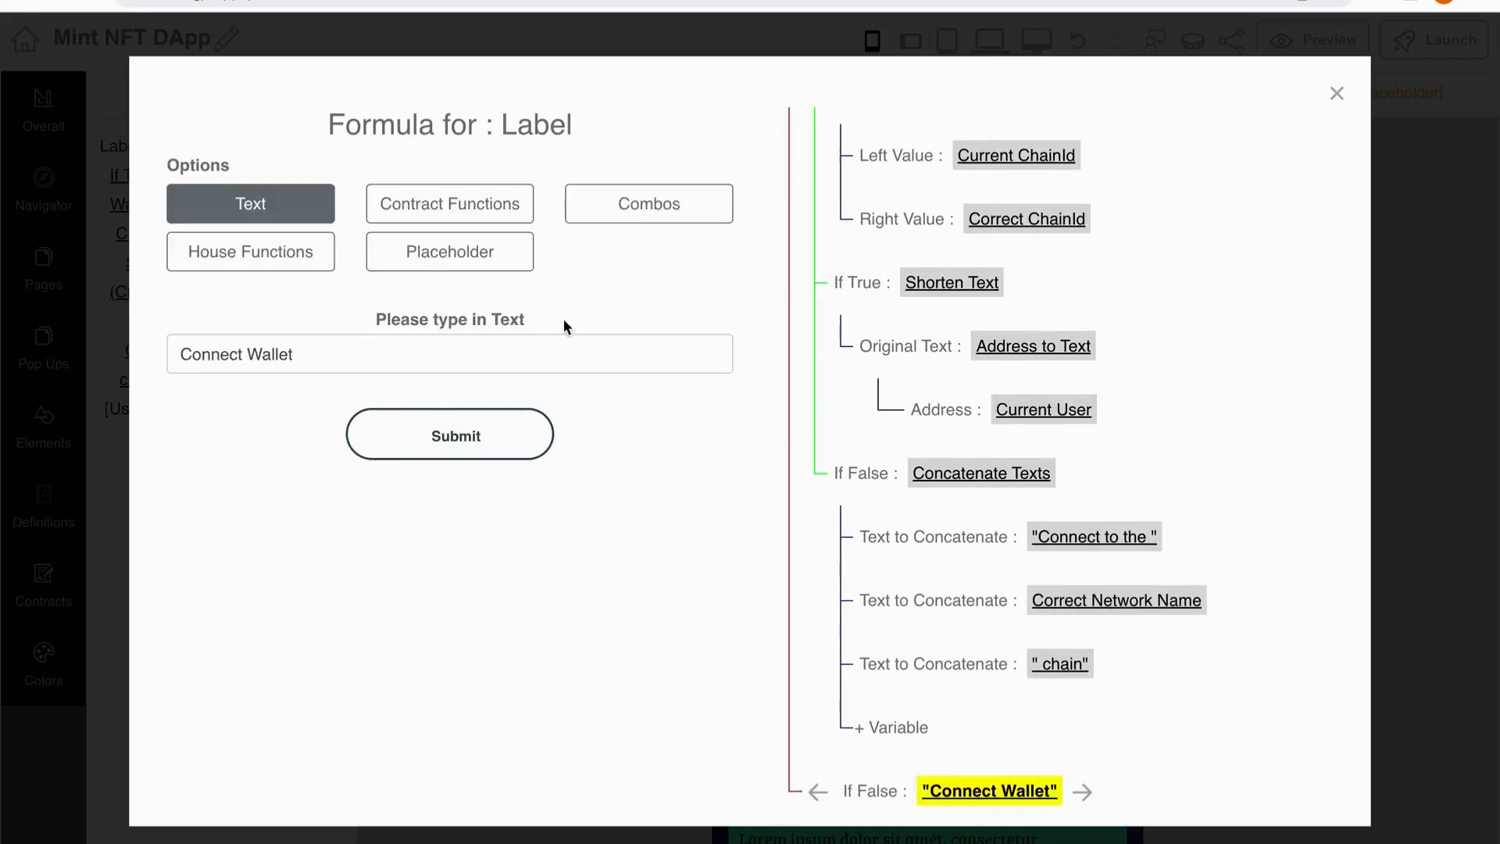
{"action": "left_click_drag", "start_coordinate": [245, 357], "coordinate": [334, 356]}
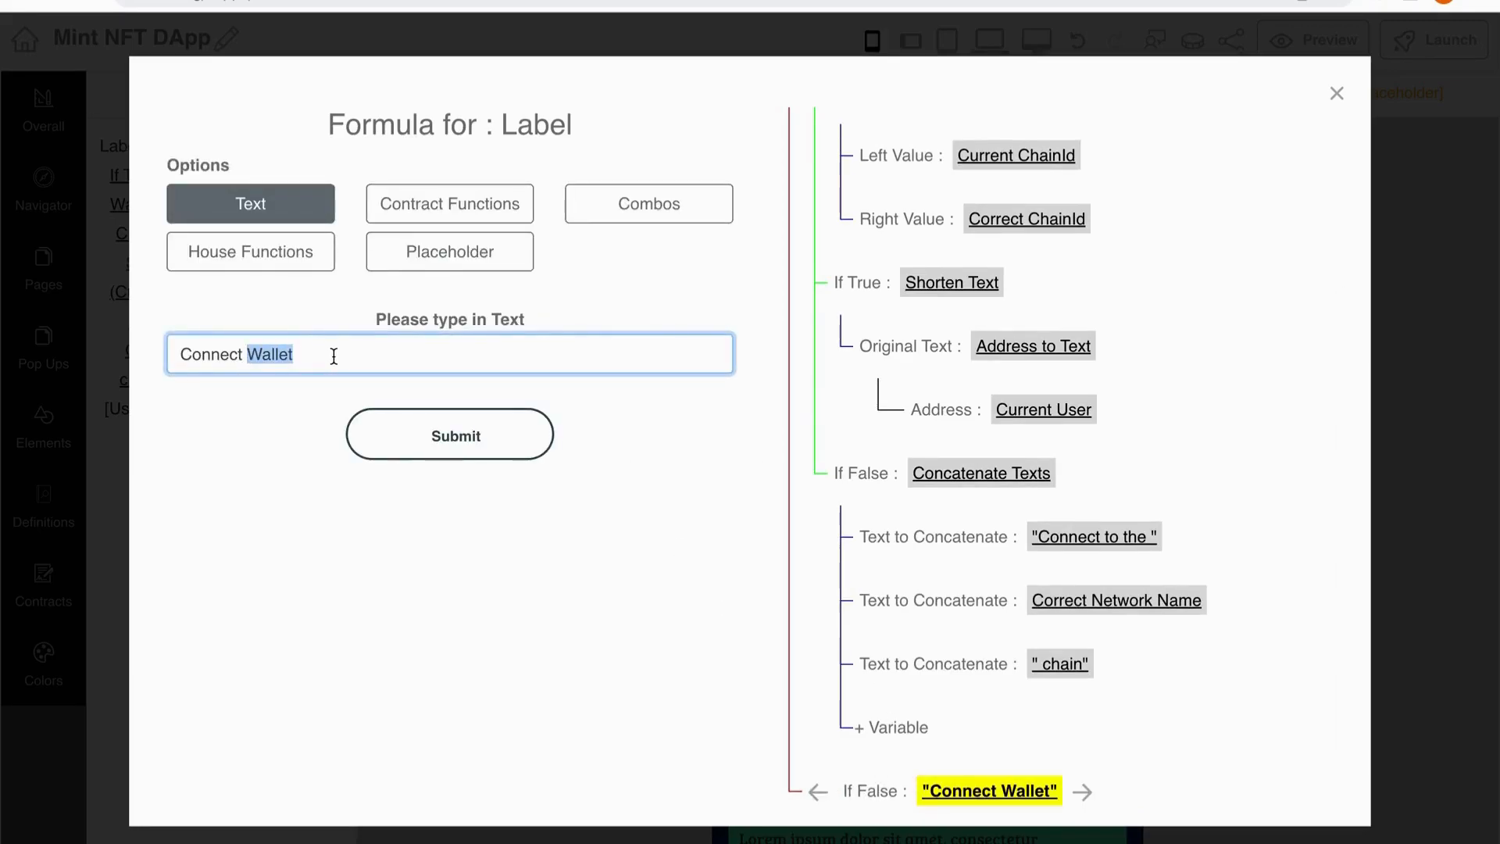
{"action": "key", "text": "BackSpace"}
{"action": "key", "text": "Return"}
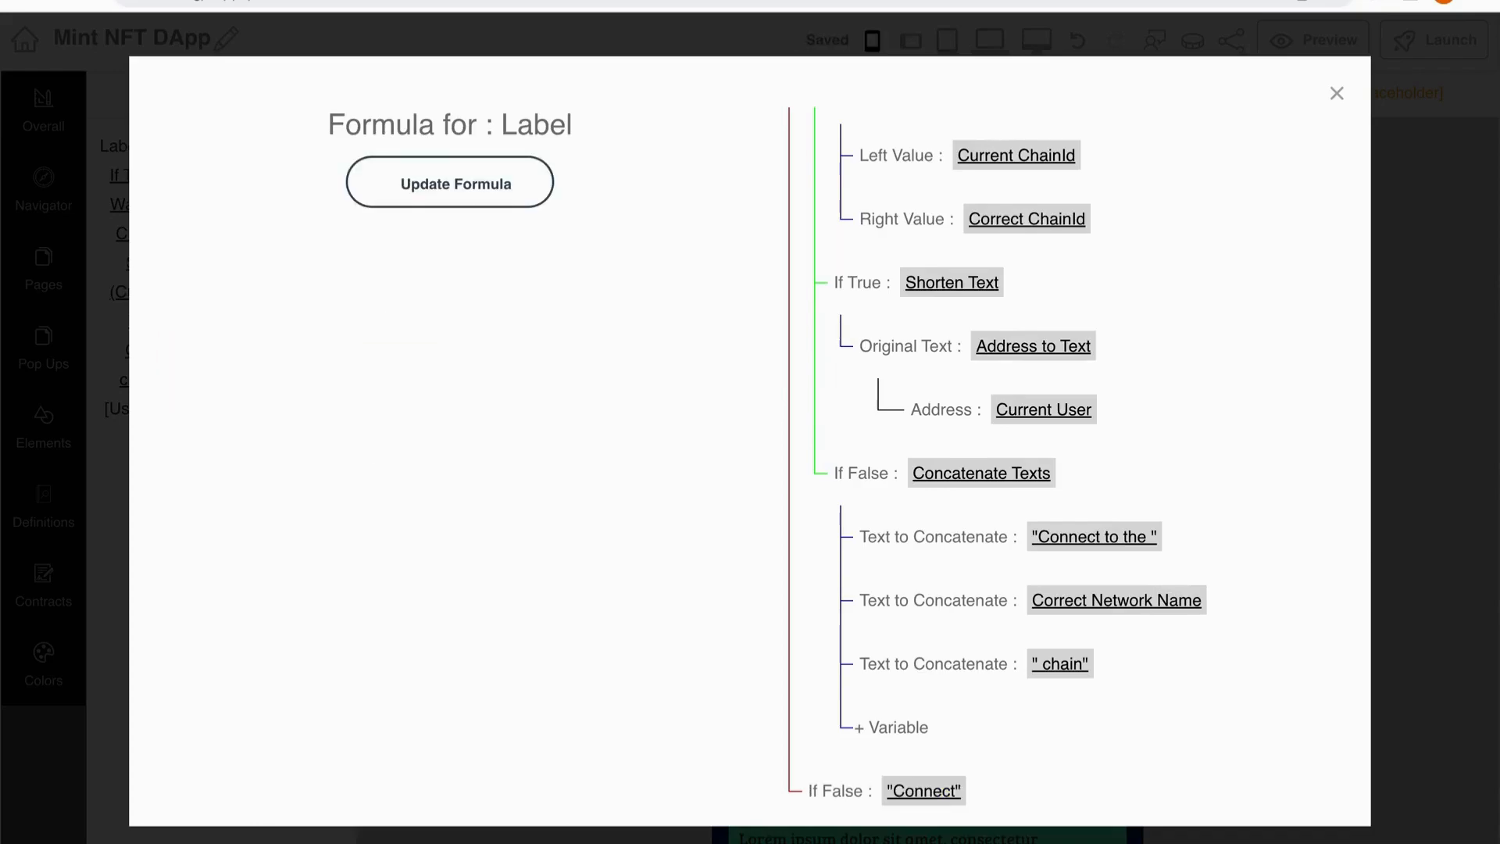
{"action": "left_click", "coordinate": [412, 187]}
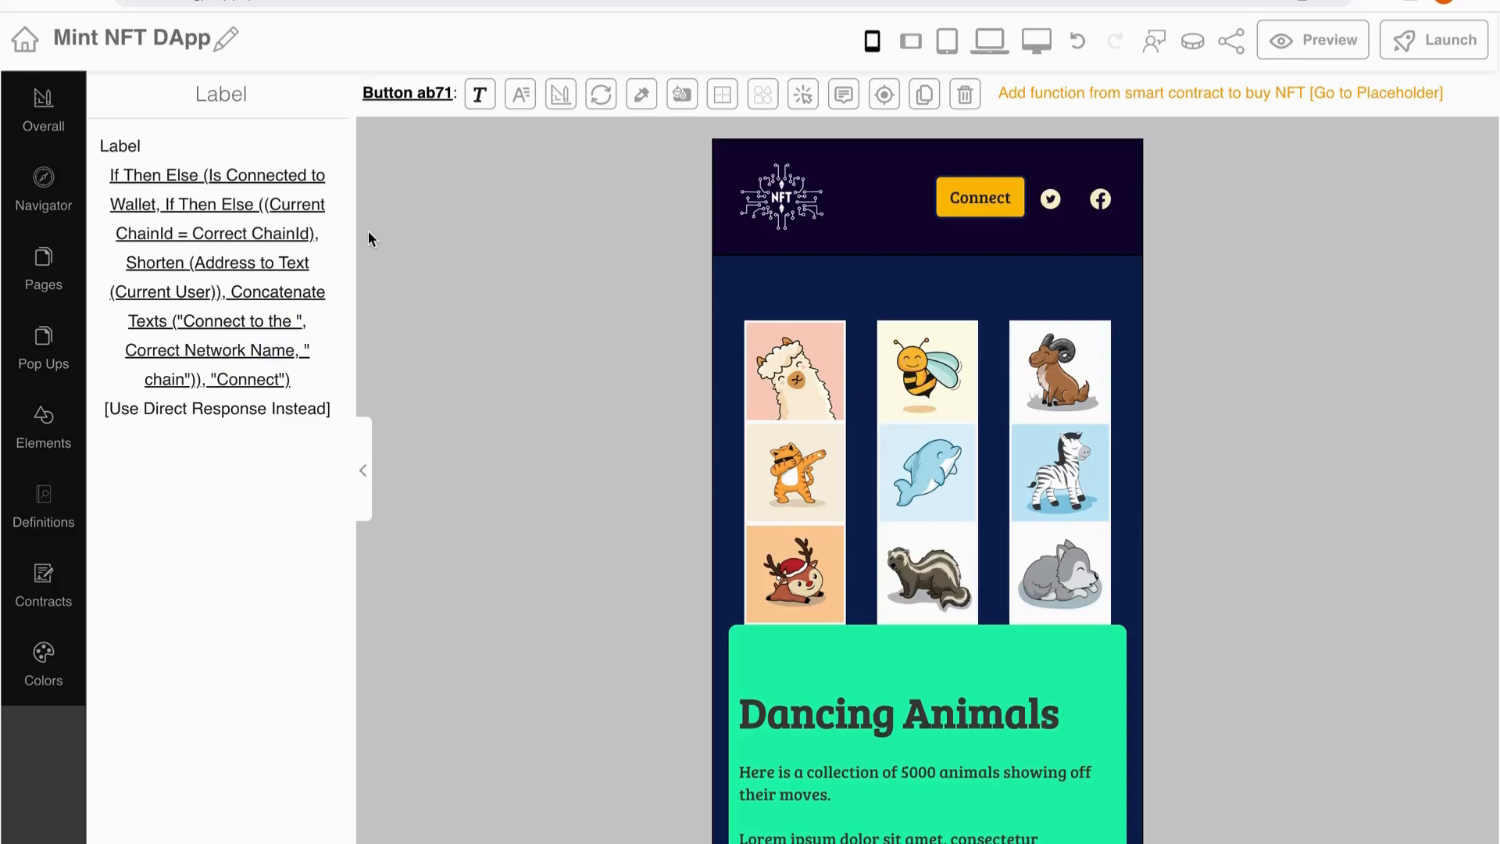
Examine the Connect button's label formula, checking its chain ID comparison and Address to Text entries
{"action": "left_click", "coordinate": [297, 262]}
{"action": "left_click", "coordinate": [1023, 396]}
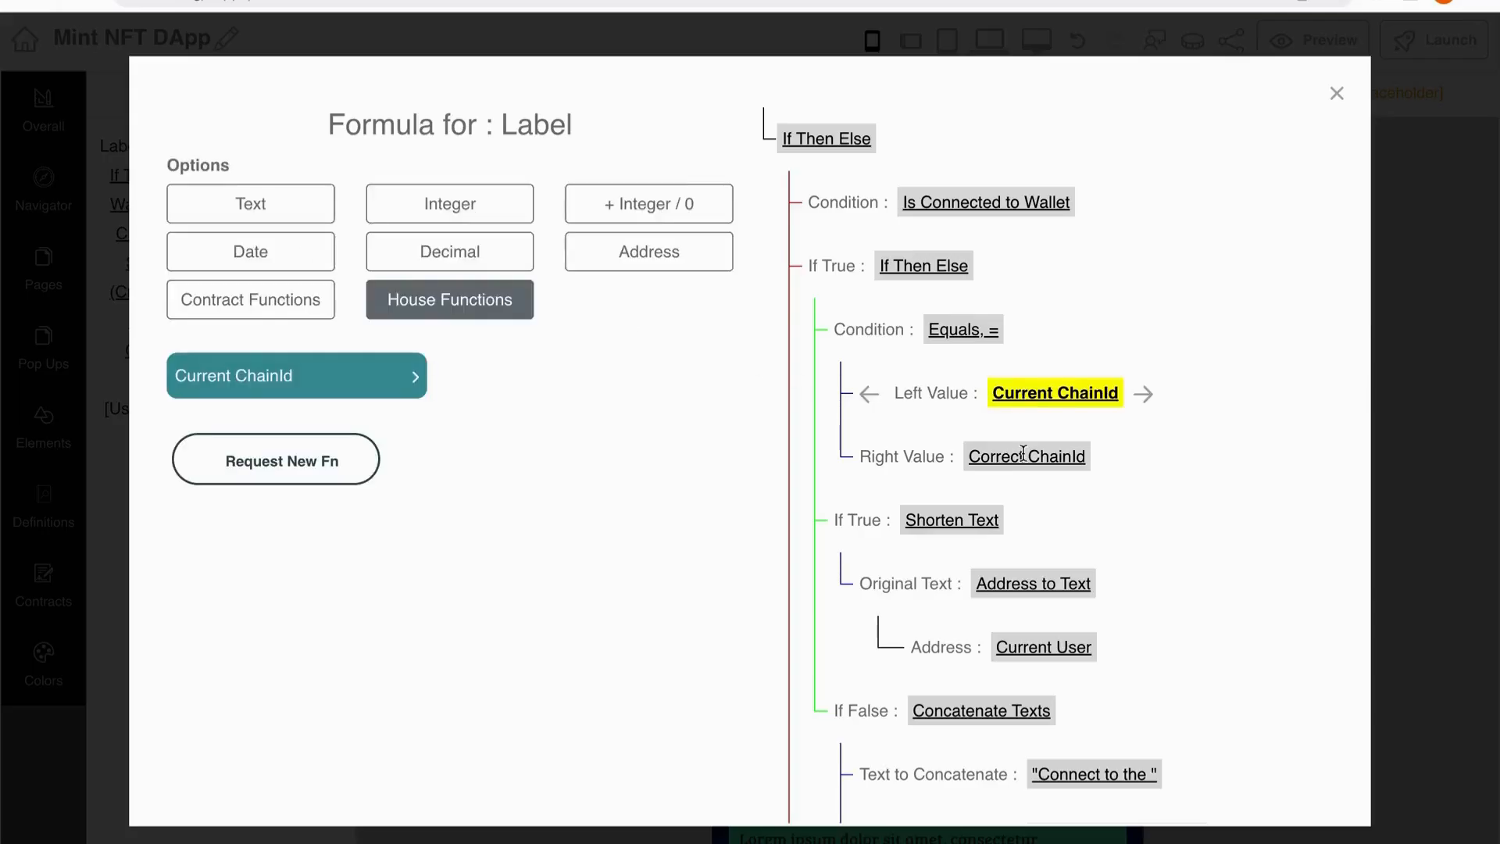
{"action": "left_click", "coordinate": [1023, 456]}
{"action": "left_click", "coordinate": [1030, 583]}
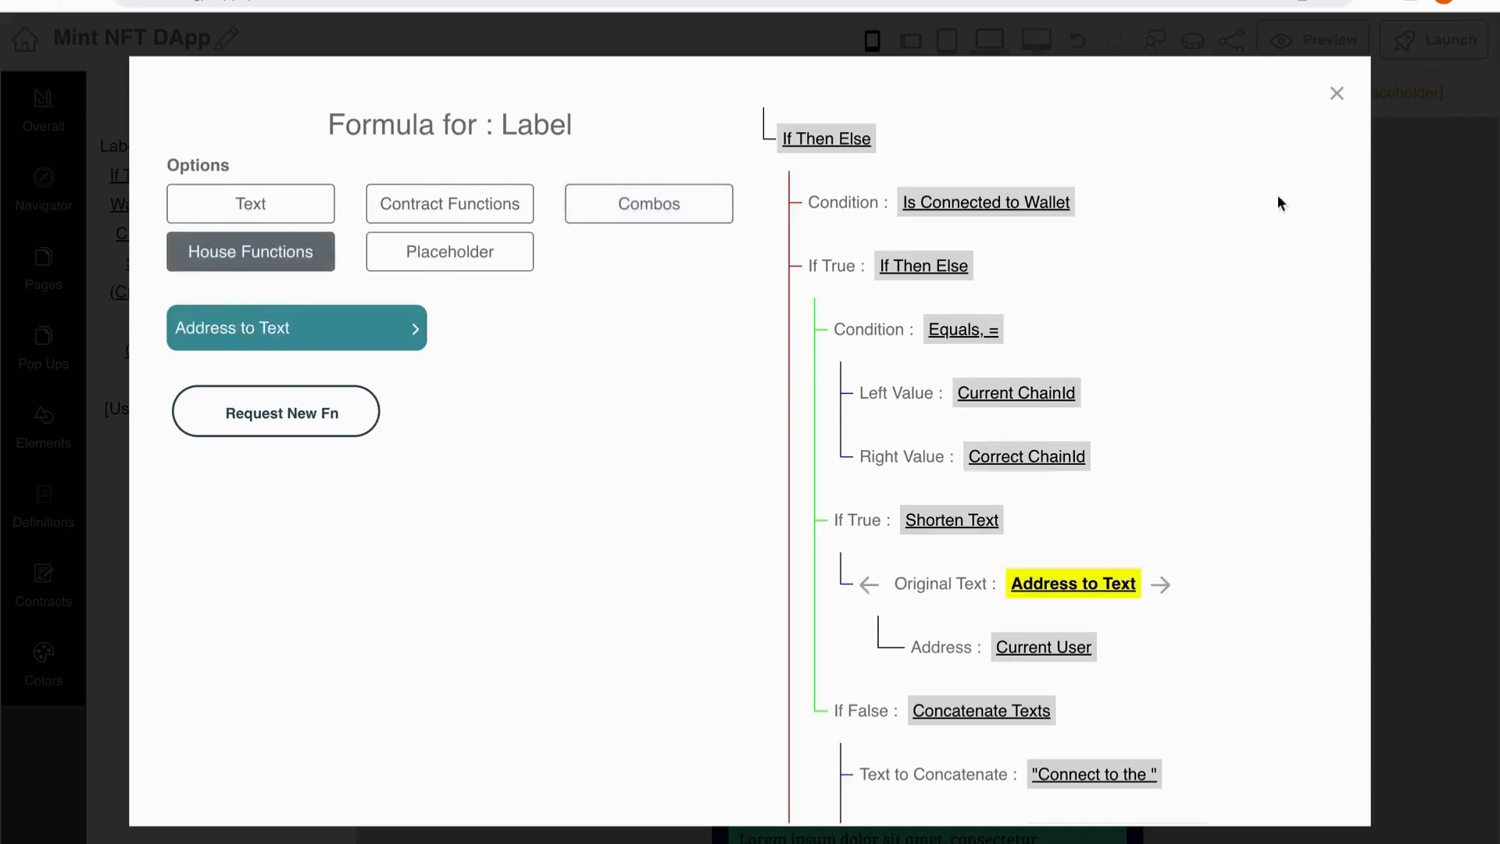
{"action": "left_click", "coordinate": [1337, 96]}
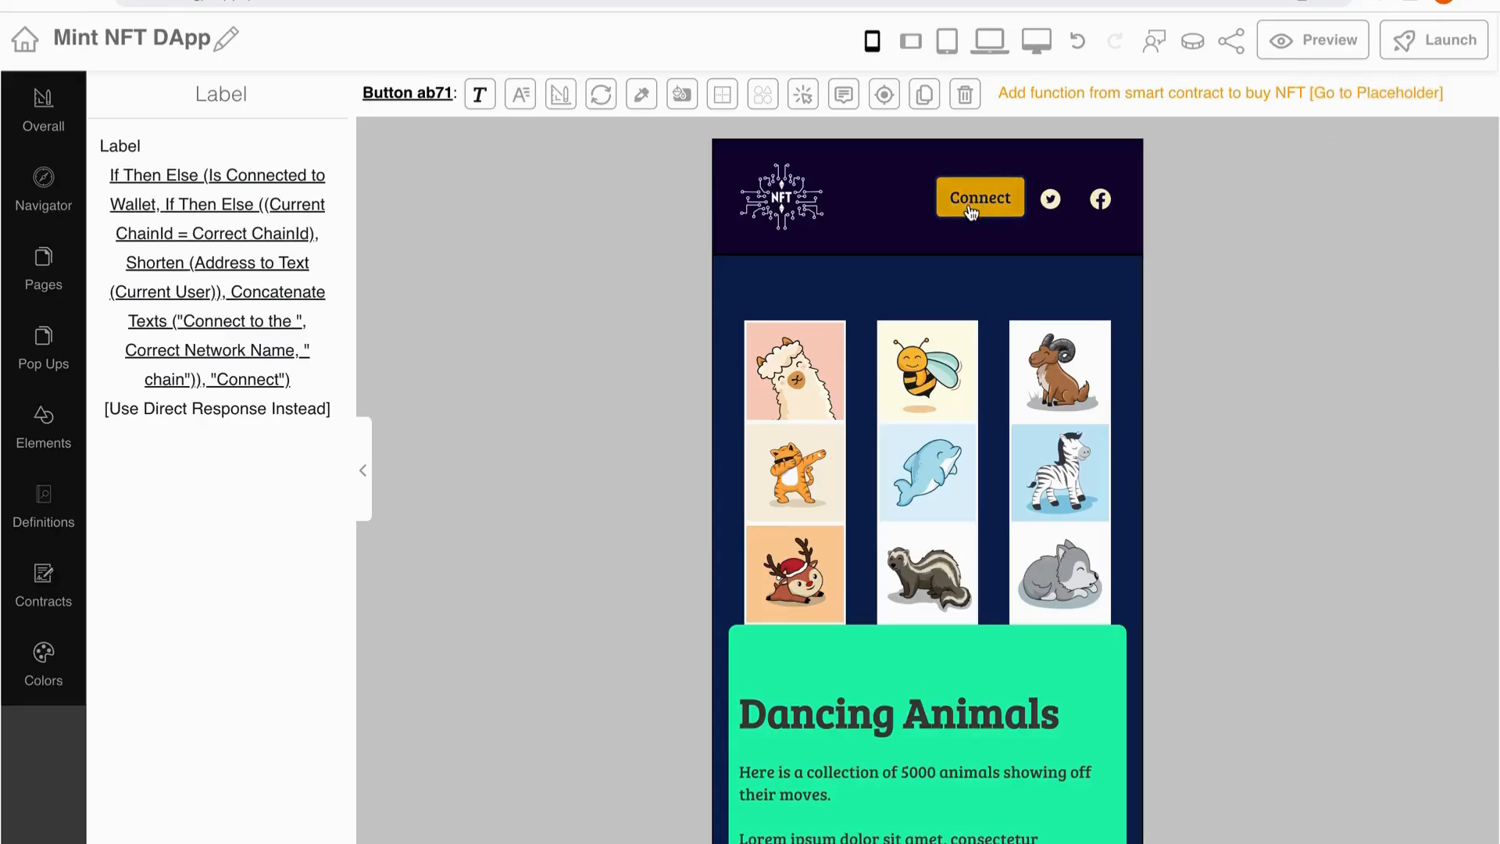
Recolor the navigation bar's Connect button to the mint green standard color
{"action": "left_click", "coordinate": [682, 94]}
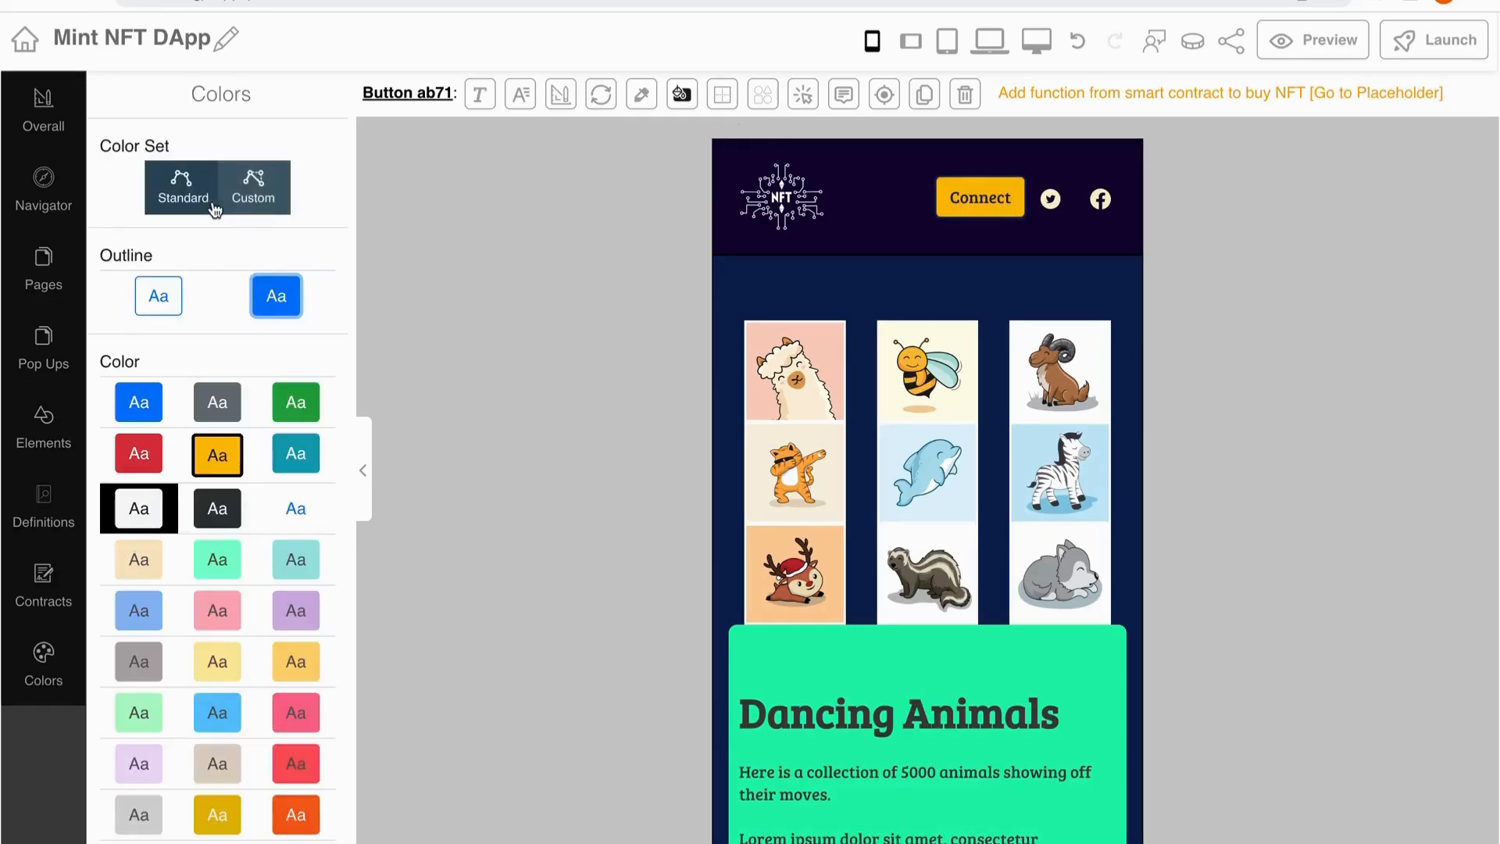
{"action": "scroll", "coordinate": [219, 390], "scroll_direction": "down", "scroll_amount": 3}
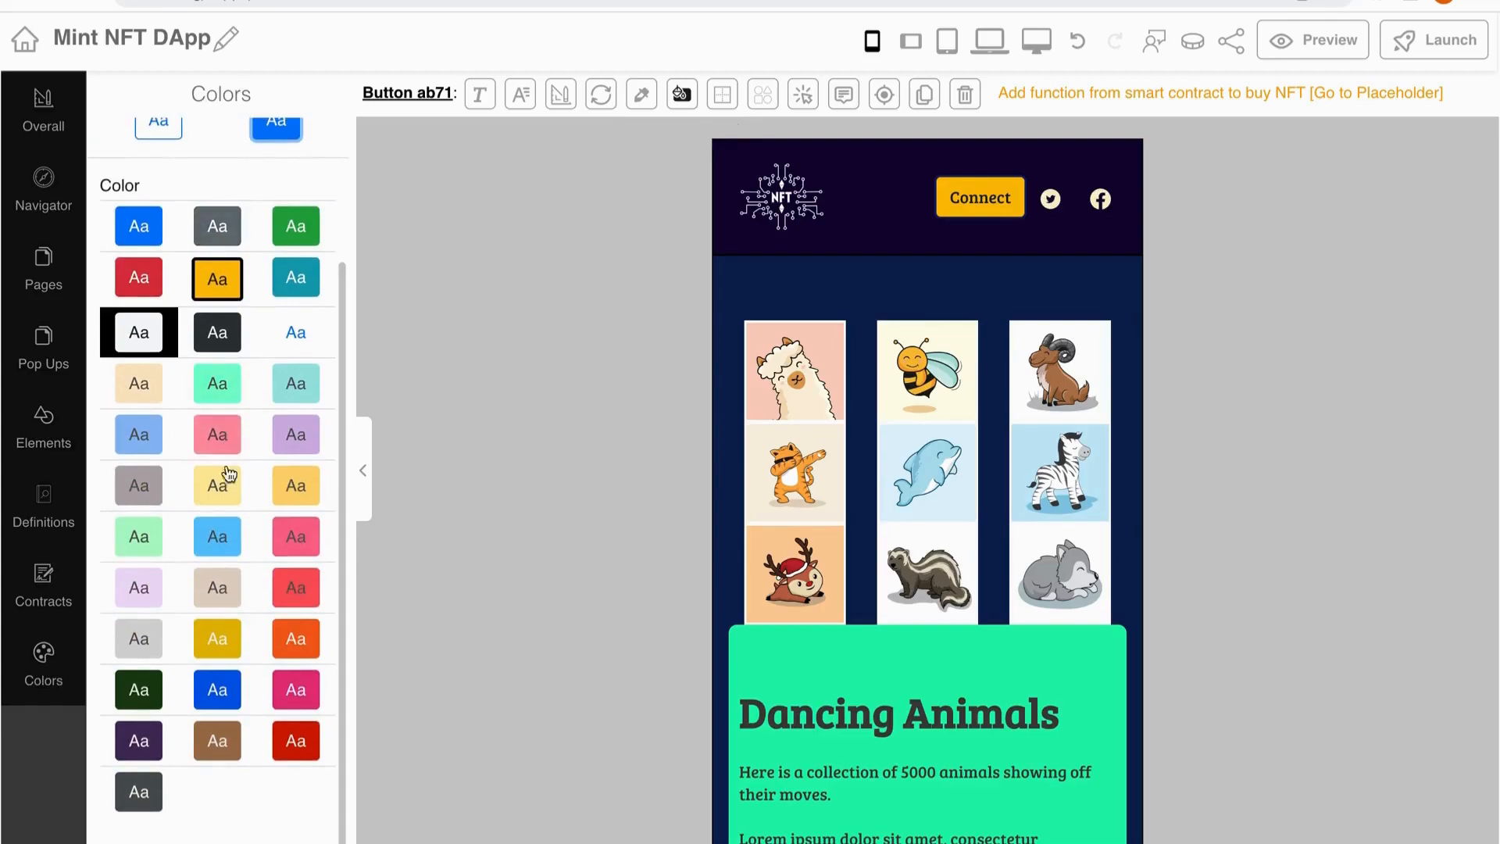
{"action": "left_click", "coordinate": [216, 387]}
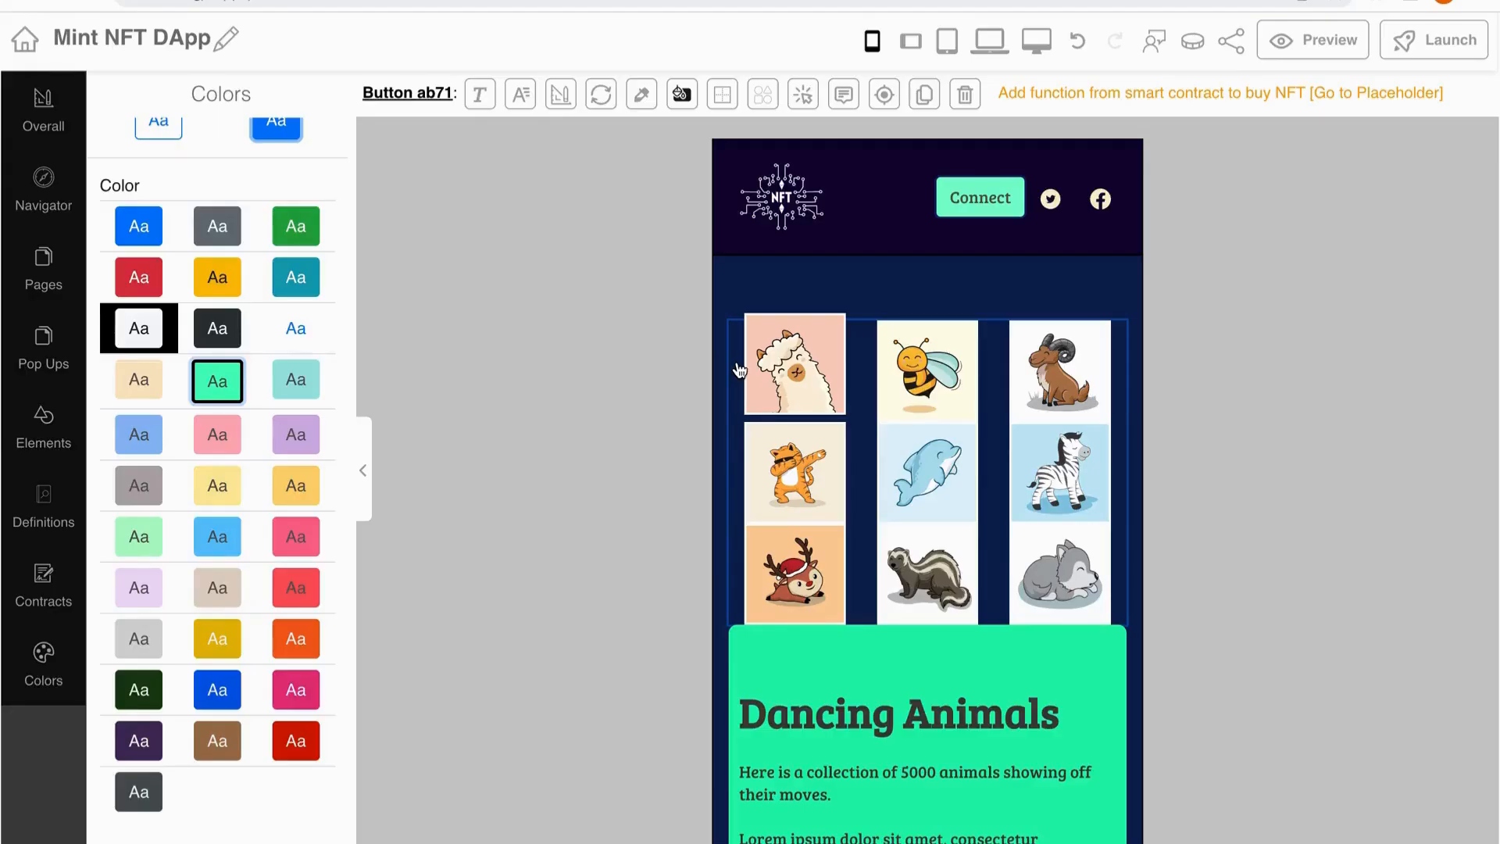
Reorder the gallery images so that the bee comes before the llama
{"action": "left_click", "coordinate": [739, 370]}
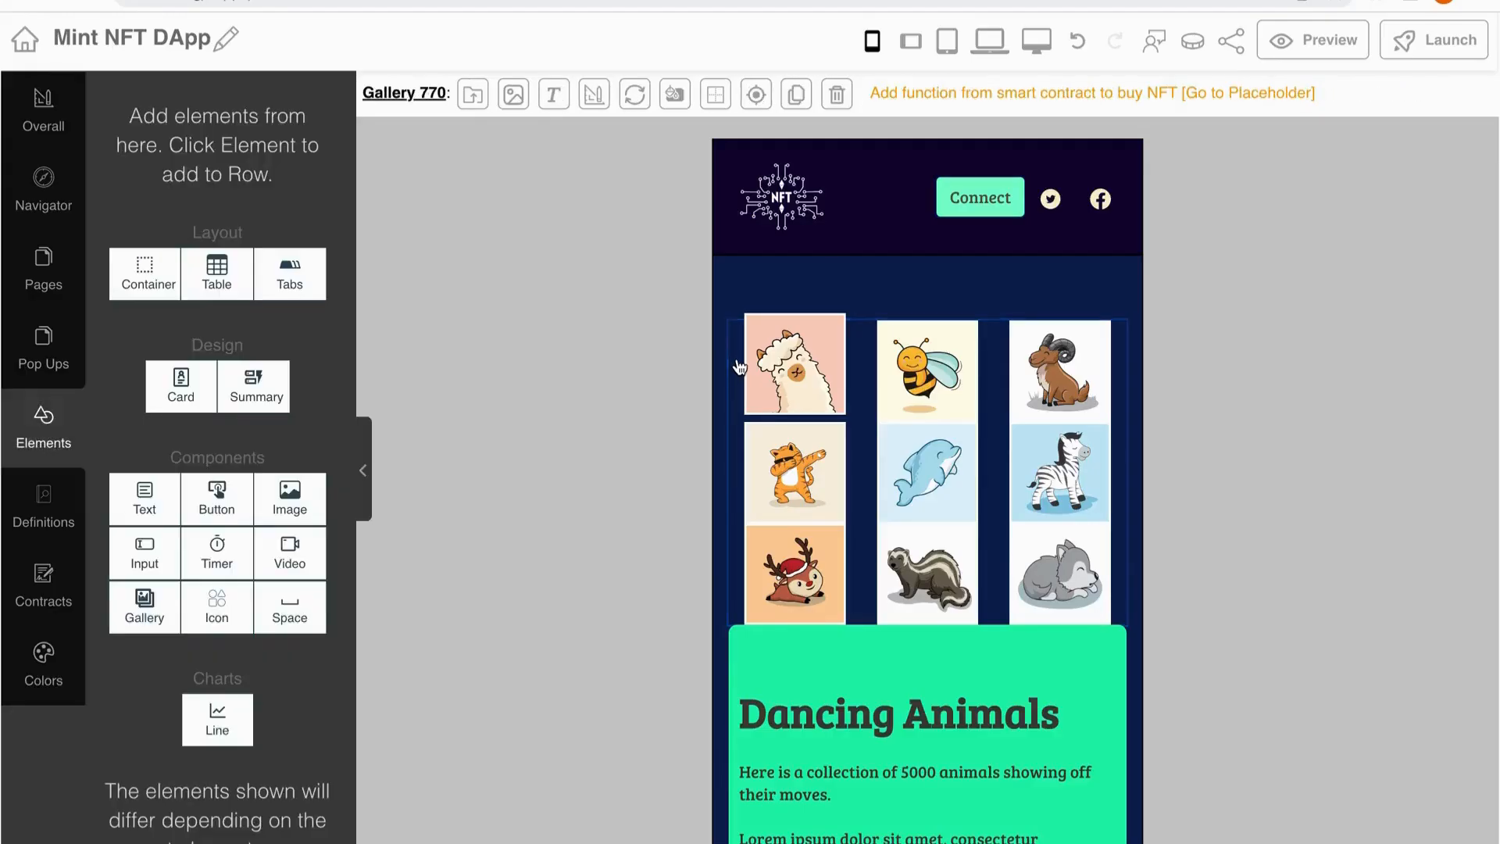
{"action": "left_click", "coordinate": [512, 95]}
{"action": "scroll", "coordinate": [295, 385], "scroll_direction": "down", "scroll_amount": 8}
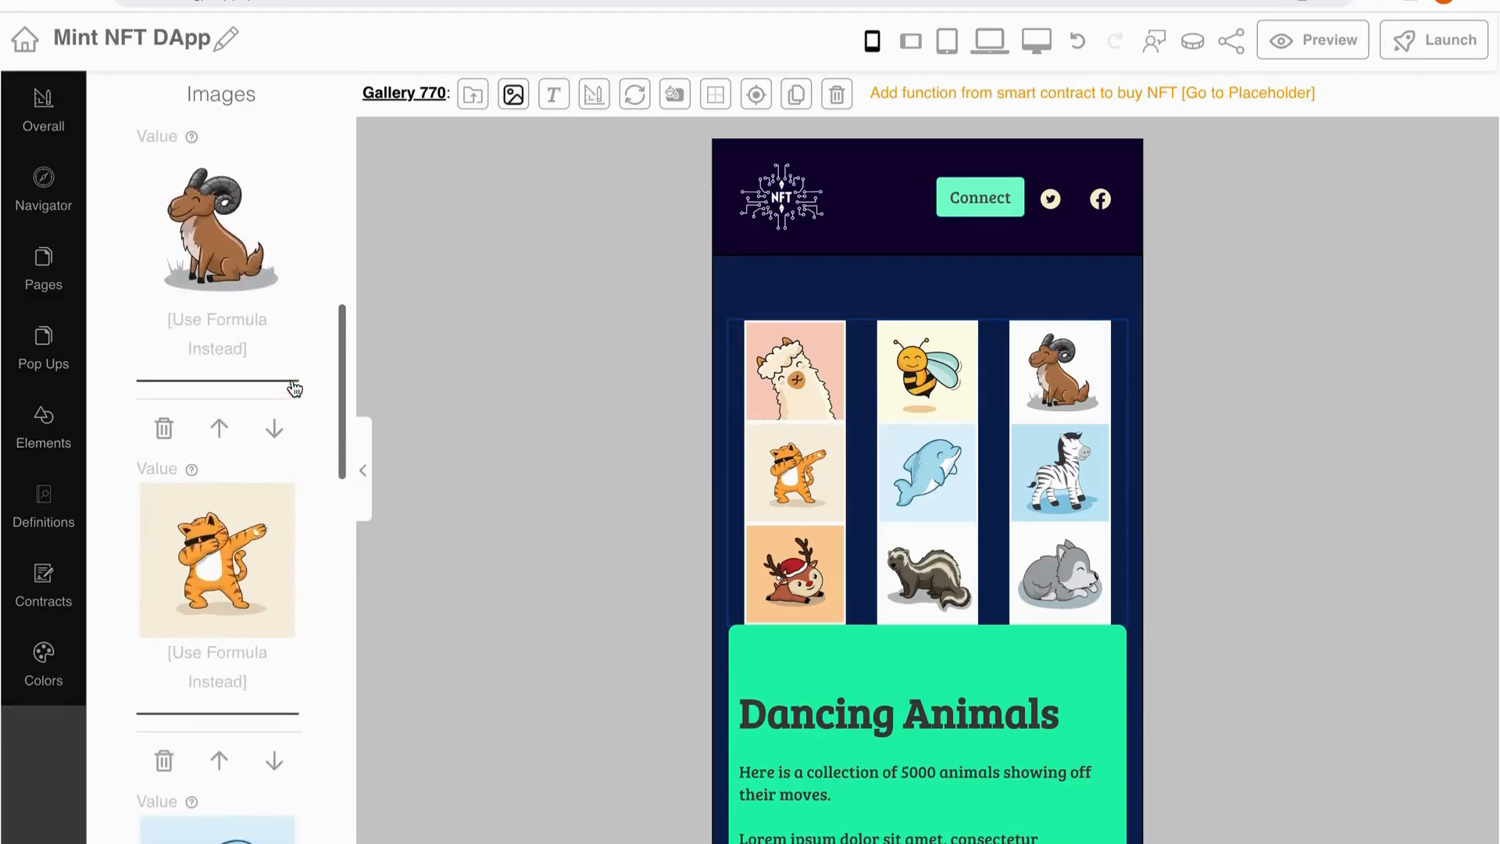
{"action": "scroll", "coordinate": [295, 387], "scroll_direction": "down", "scroll_amount": 4}
{"action": "scroll", "coordinate": [295, 386], "scroll_direction": "up", "scroll_amount": 12}
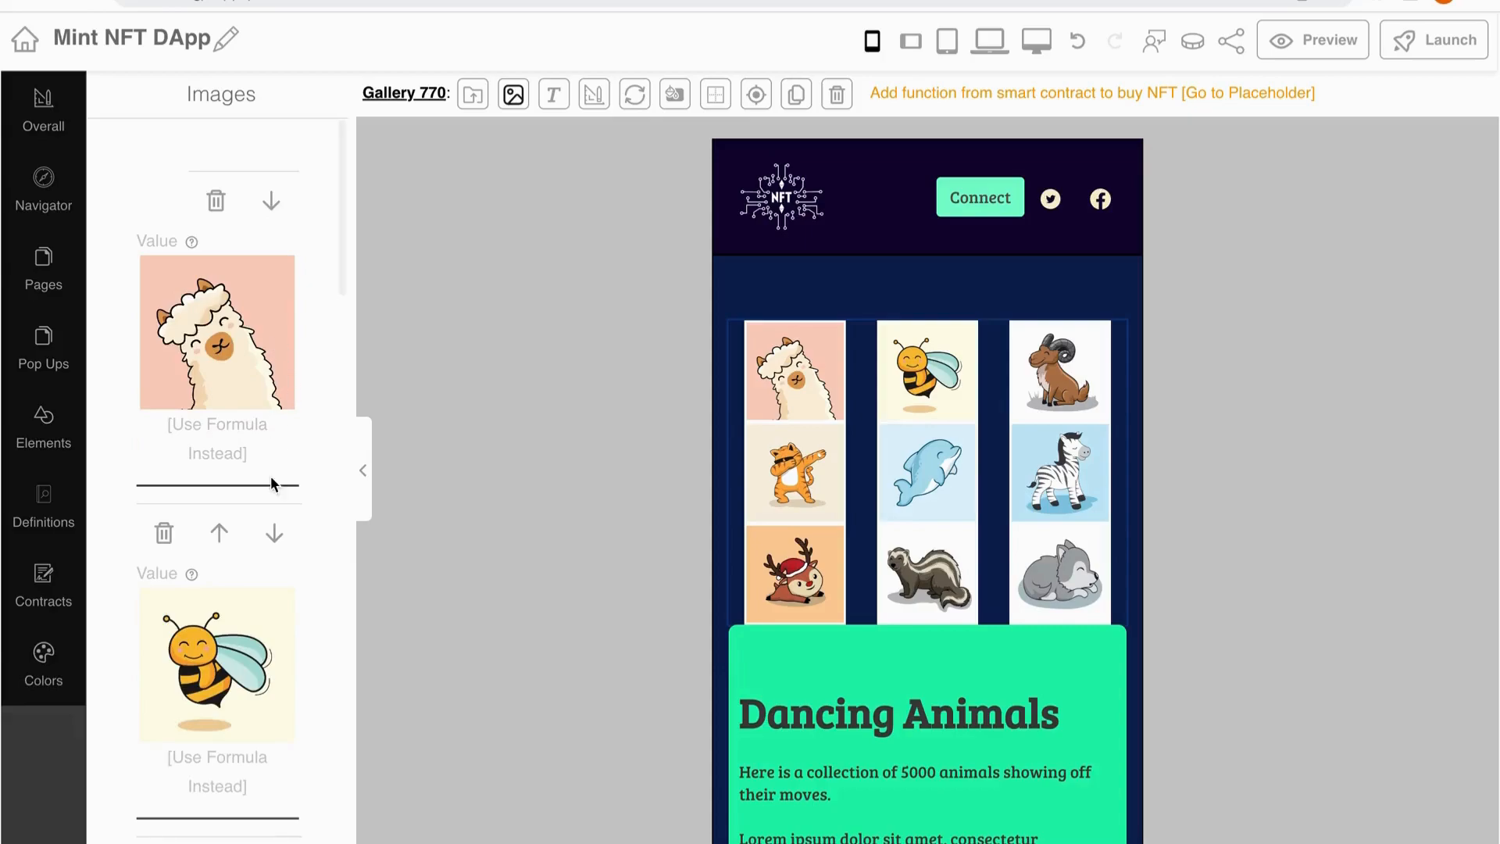
{"action": "left_click", "coordinate": [219, 535]}
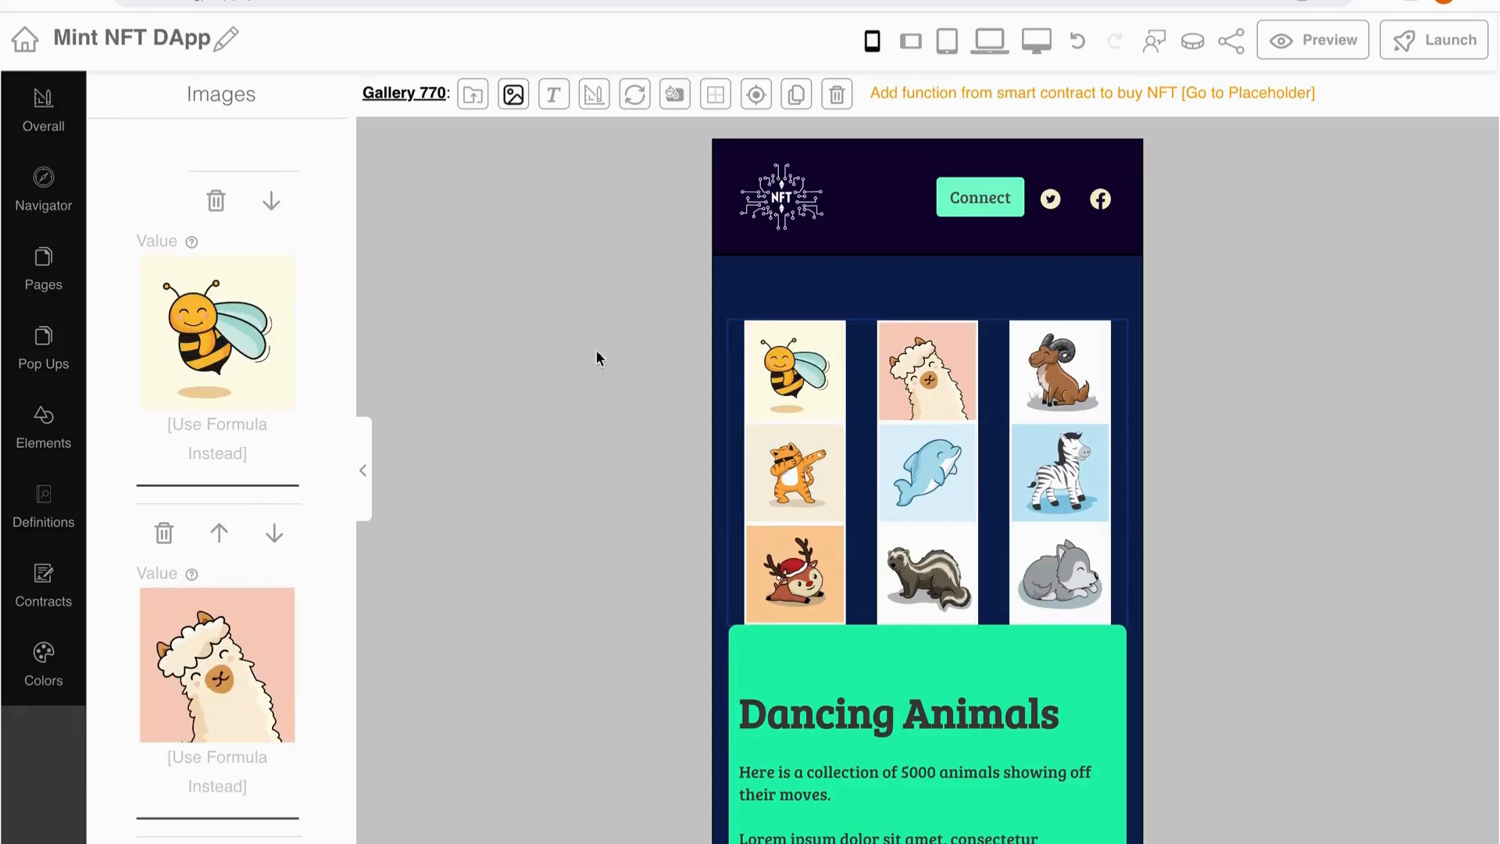
Review the gallery's style settings and compare its image column width across the phone, tablet and laptop screen sizes
{"action": "left_click", "coordinate": [592, 95]}
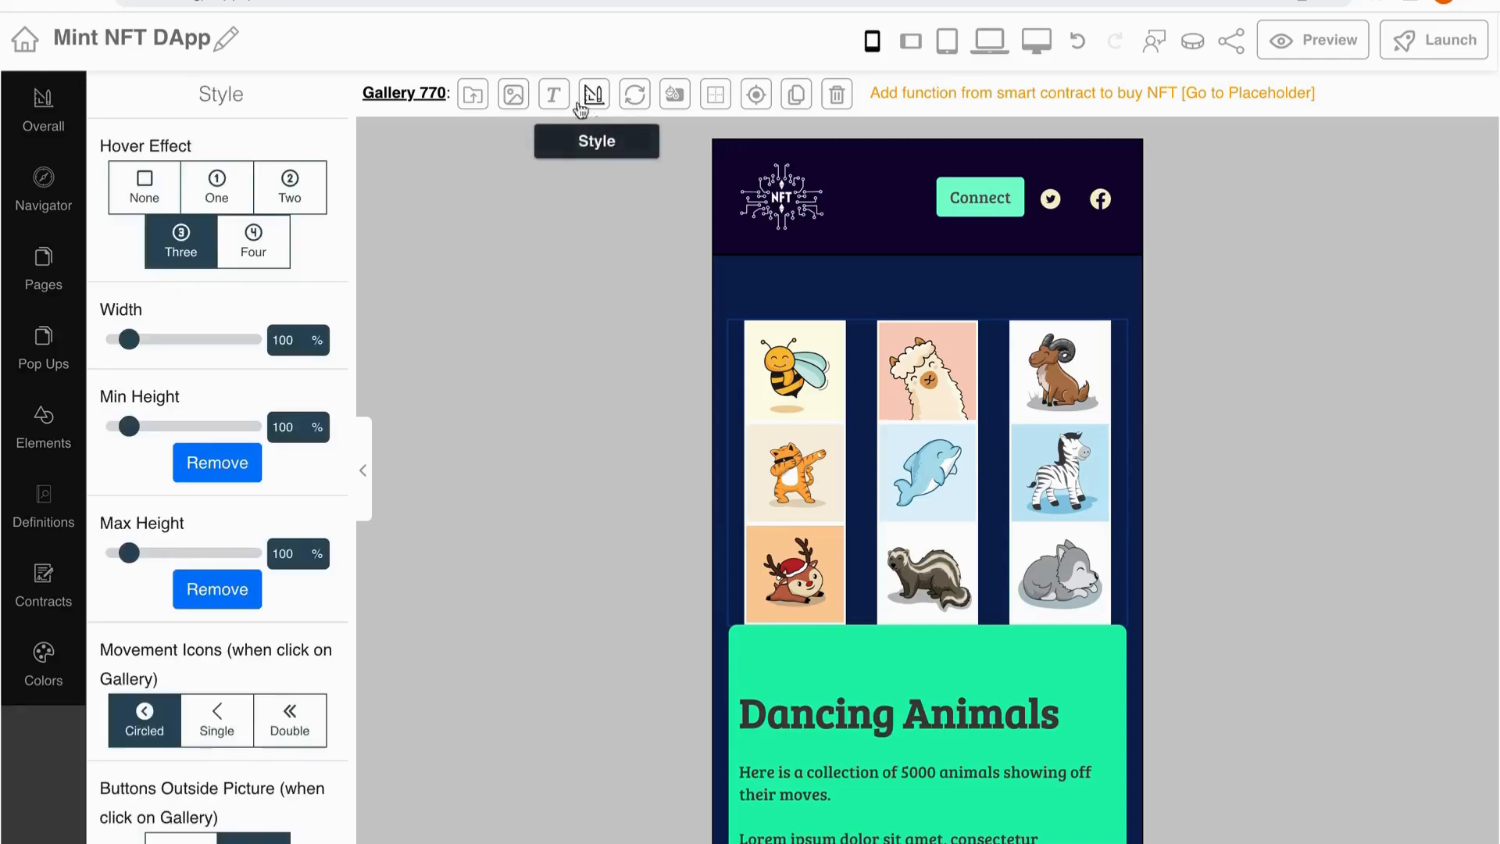
{"action": "scroll", "coordinate": [247, 400], "scroll_direction": "down", "scroll_amount": 2}
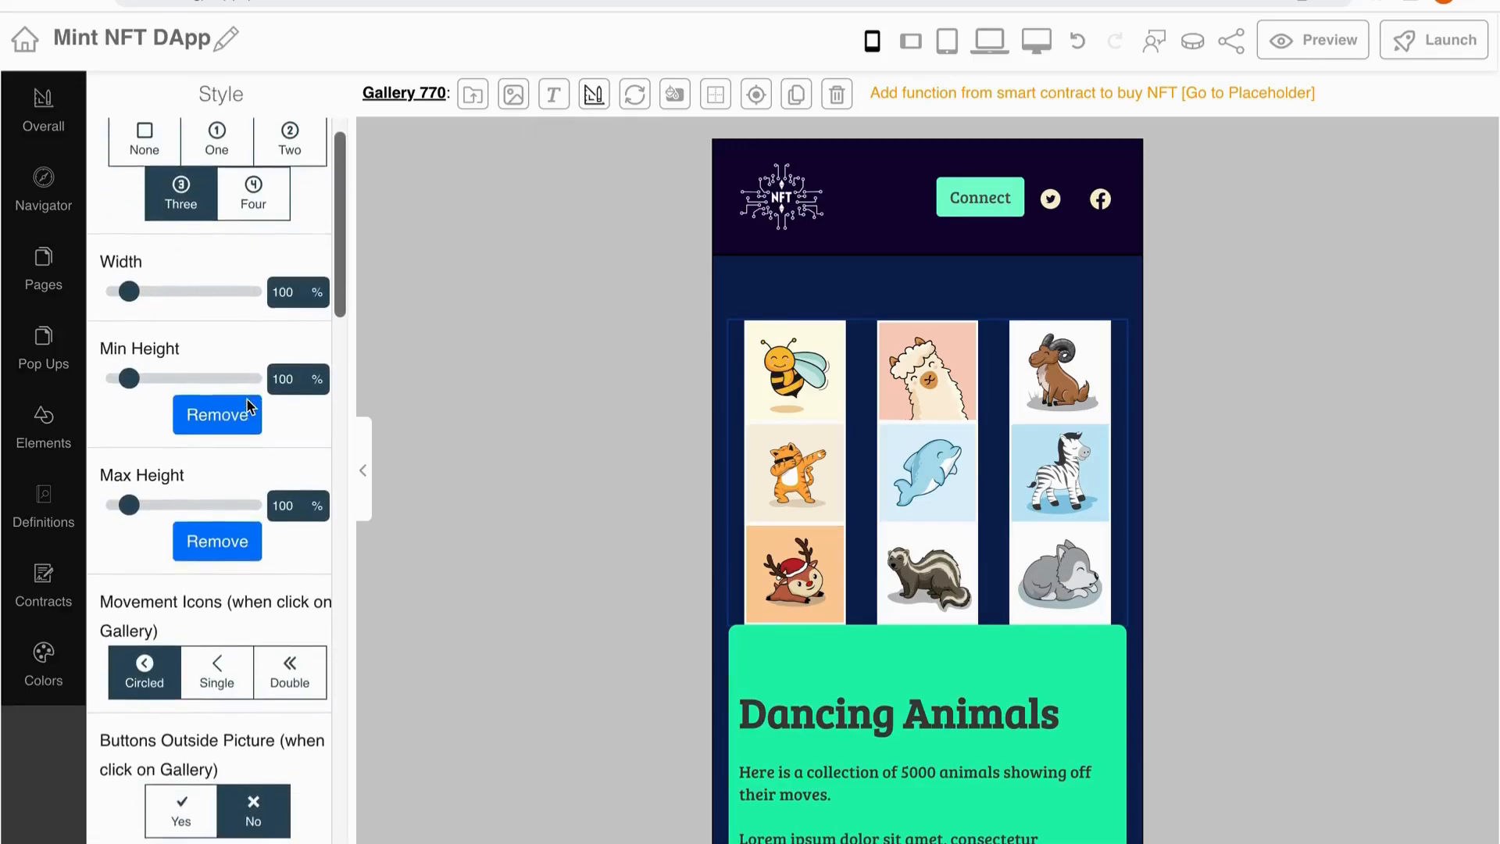
{"action": "scroll", "coordinate": [246, 400], "scroll_direction": "down", "scroll_amount": 4}
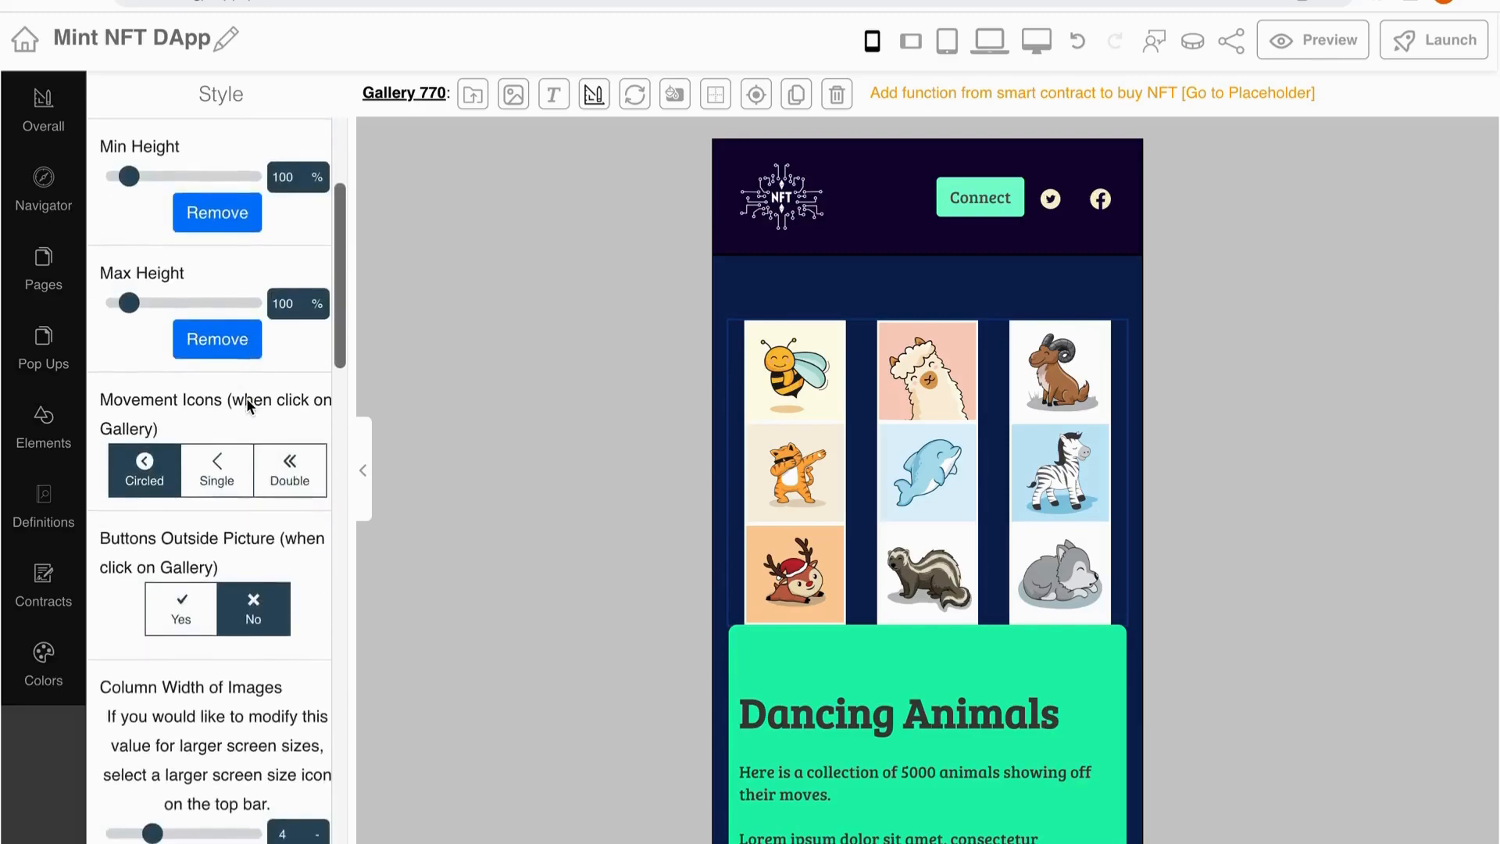
{"action": "scroll", "coordinate": [247, 402], "scroll_direction": "down", "scroll_amount": 3}
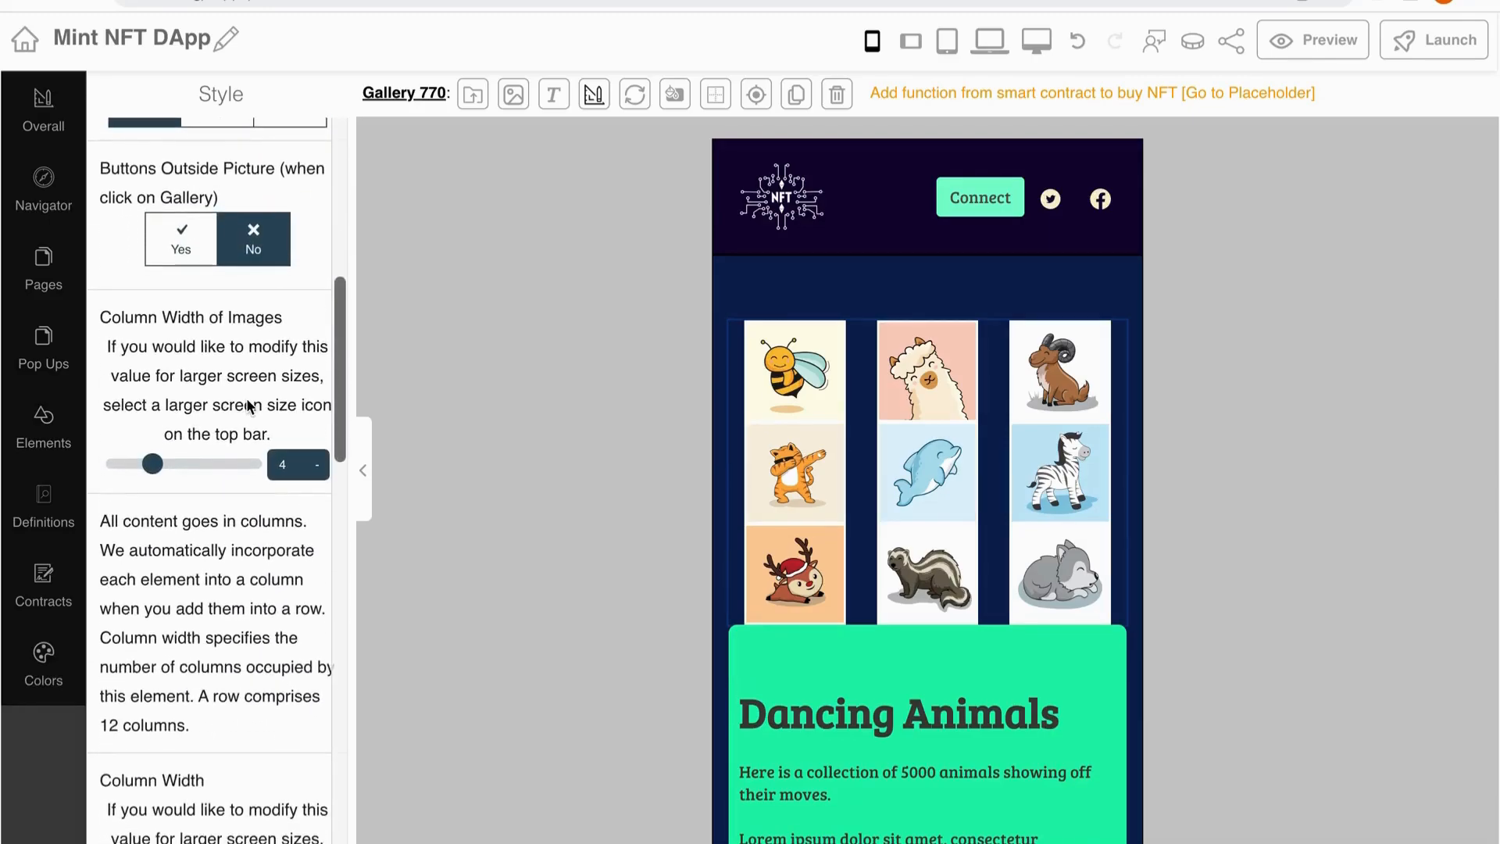
{"action": "left_click", "coordinate": [907, 44]}
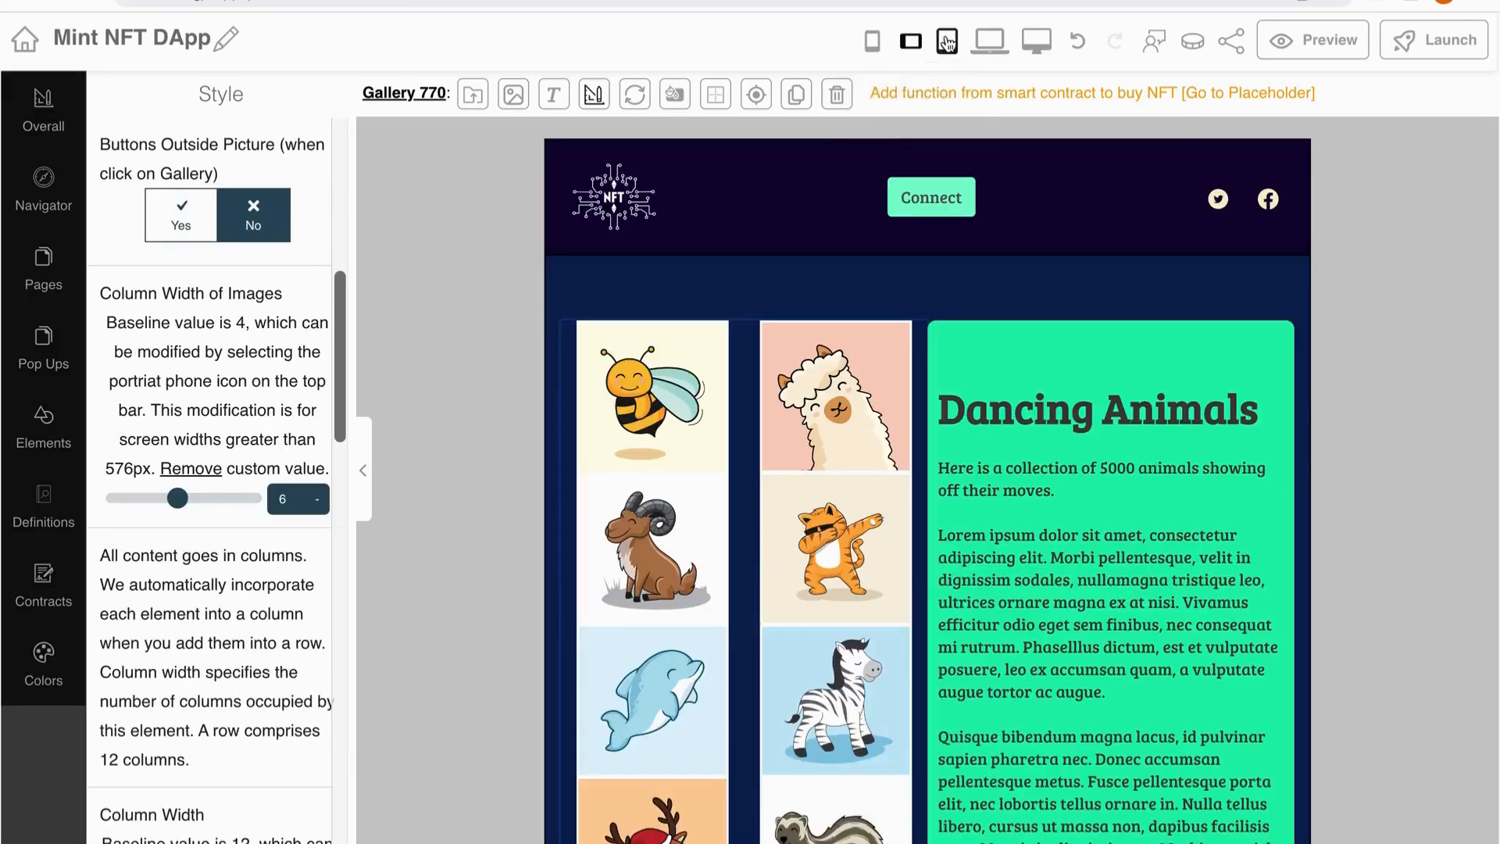
{"action": "left_click", "coordinate": [947, 41]}
{"action": "left_click", "coordinate": [908, 45]}
{"action": "left_click", "coordinate": [989, 42]}
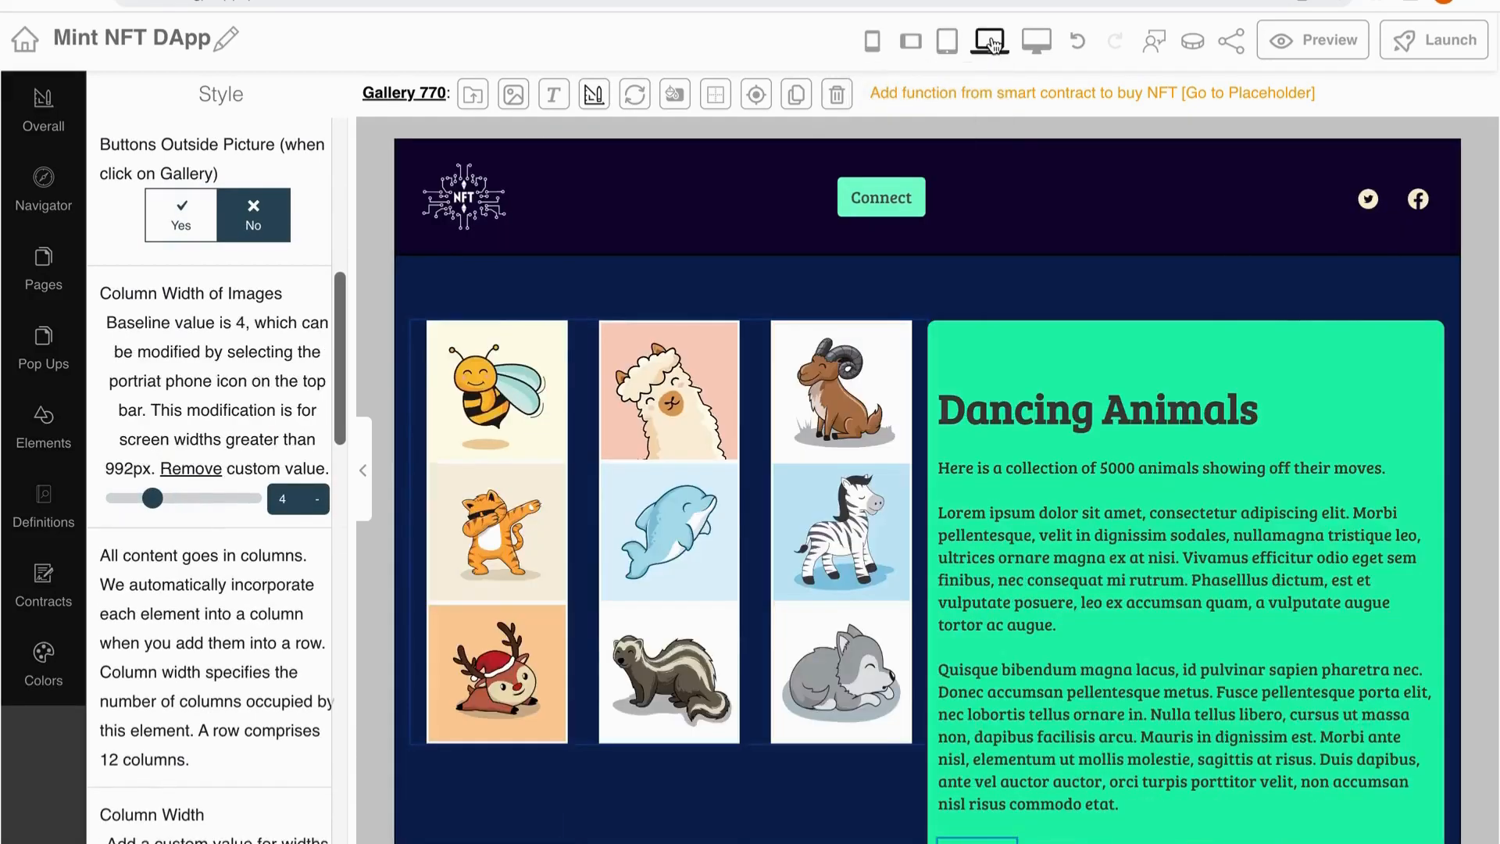
Remove the gallery's custom image column width for screens wider than 576px, and add it back with a value of 6
{"action": "left_click", "coordinate": [910, 45]}
{"action": "scroll", "coordinate": [319, 373], "scroll_direction": "down", "scroll_amount": 2}
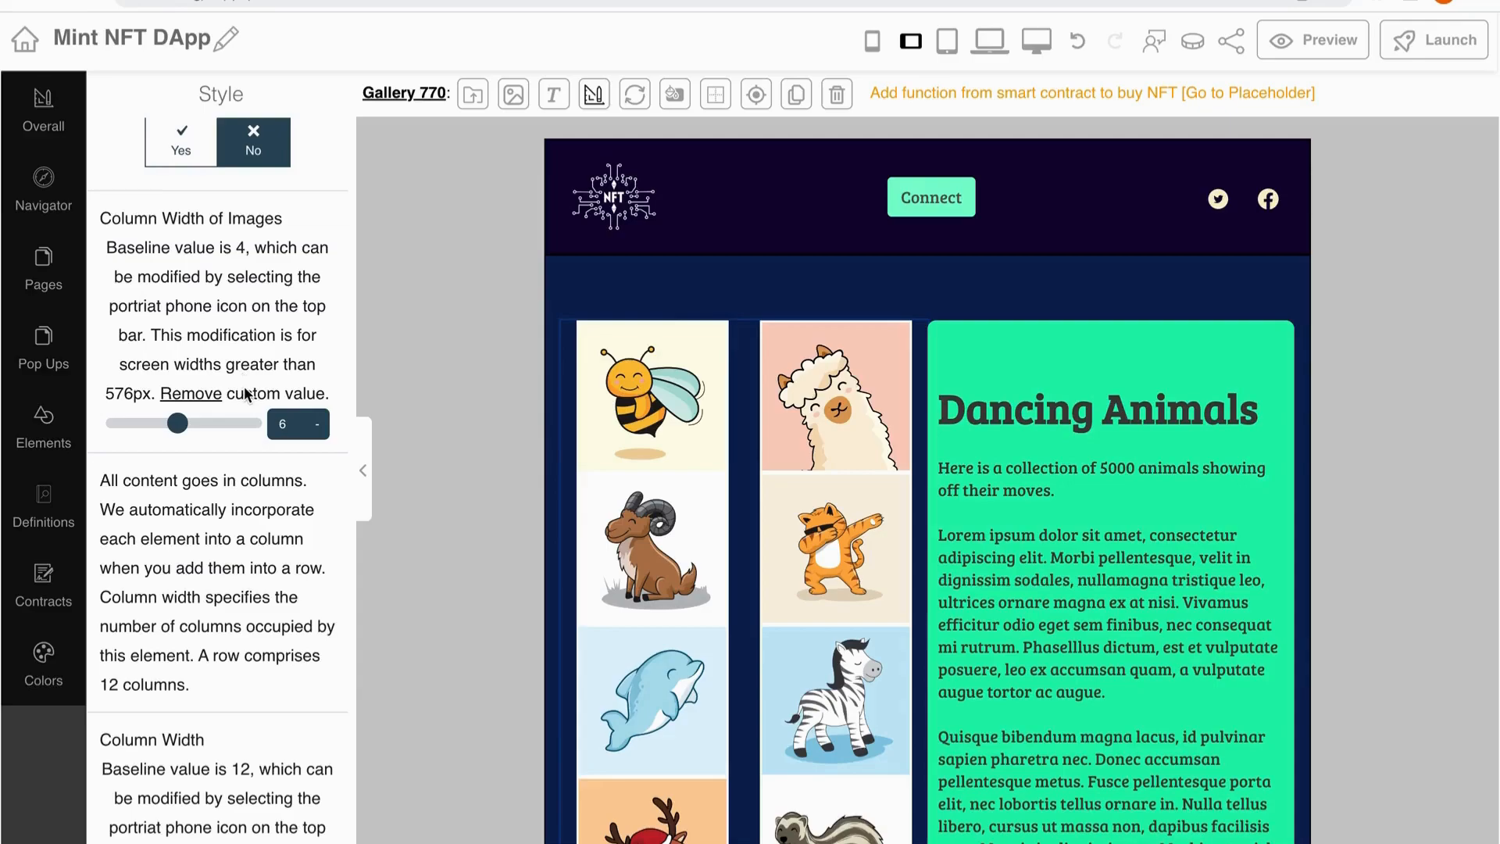
{"action": "left_click", "coordinate": [194, 397]}
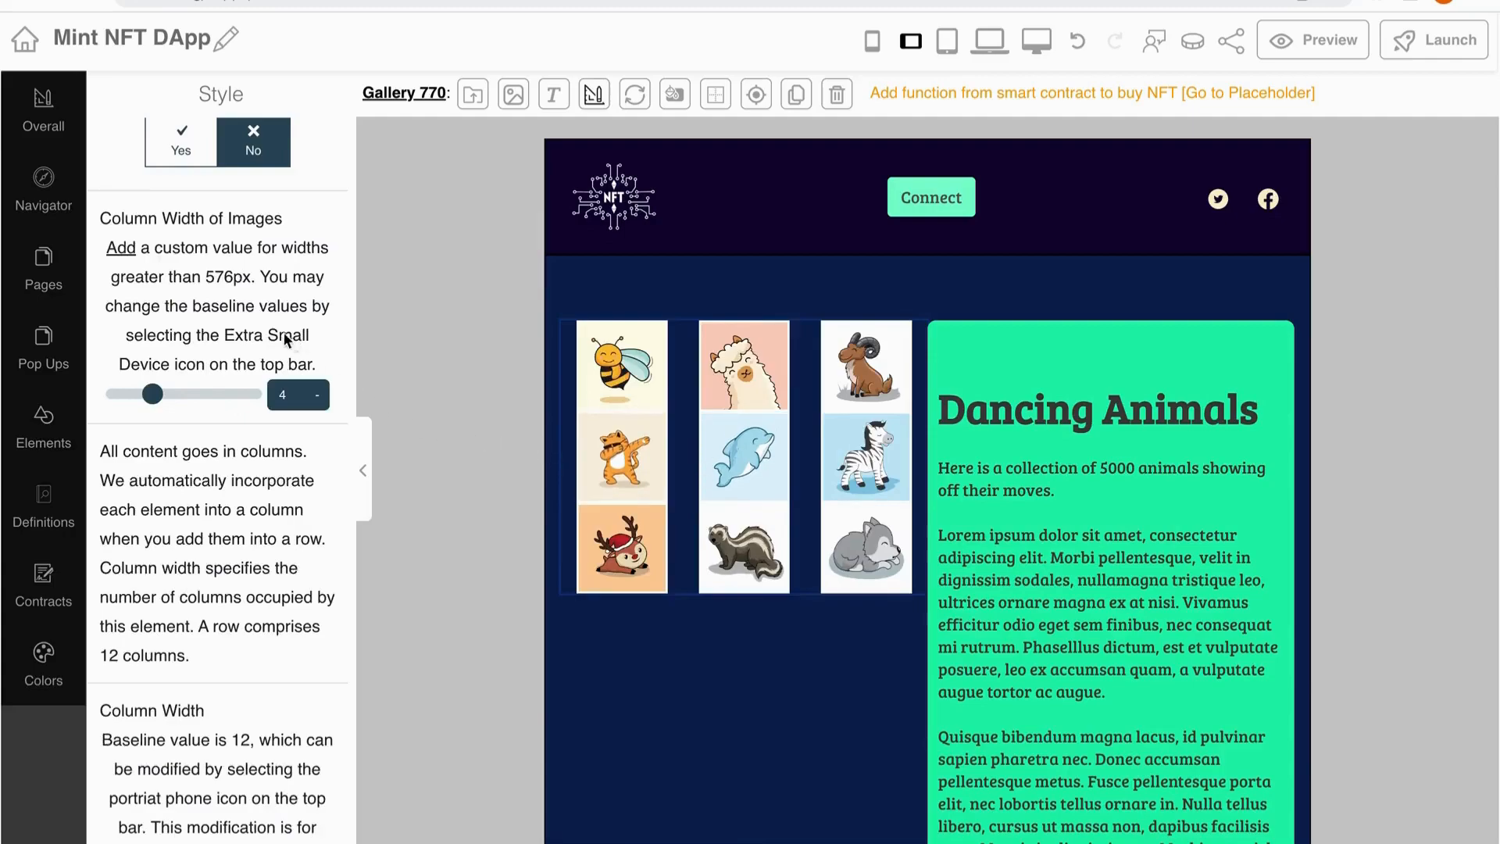
{"action": "left_click", "coordinate": [122, 248]}
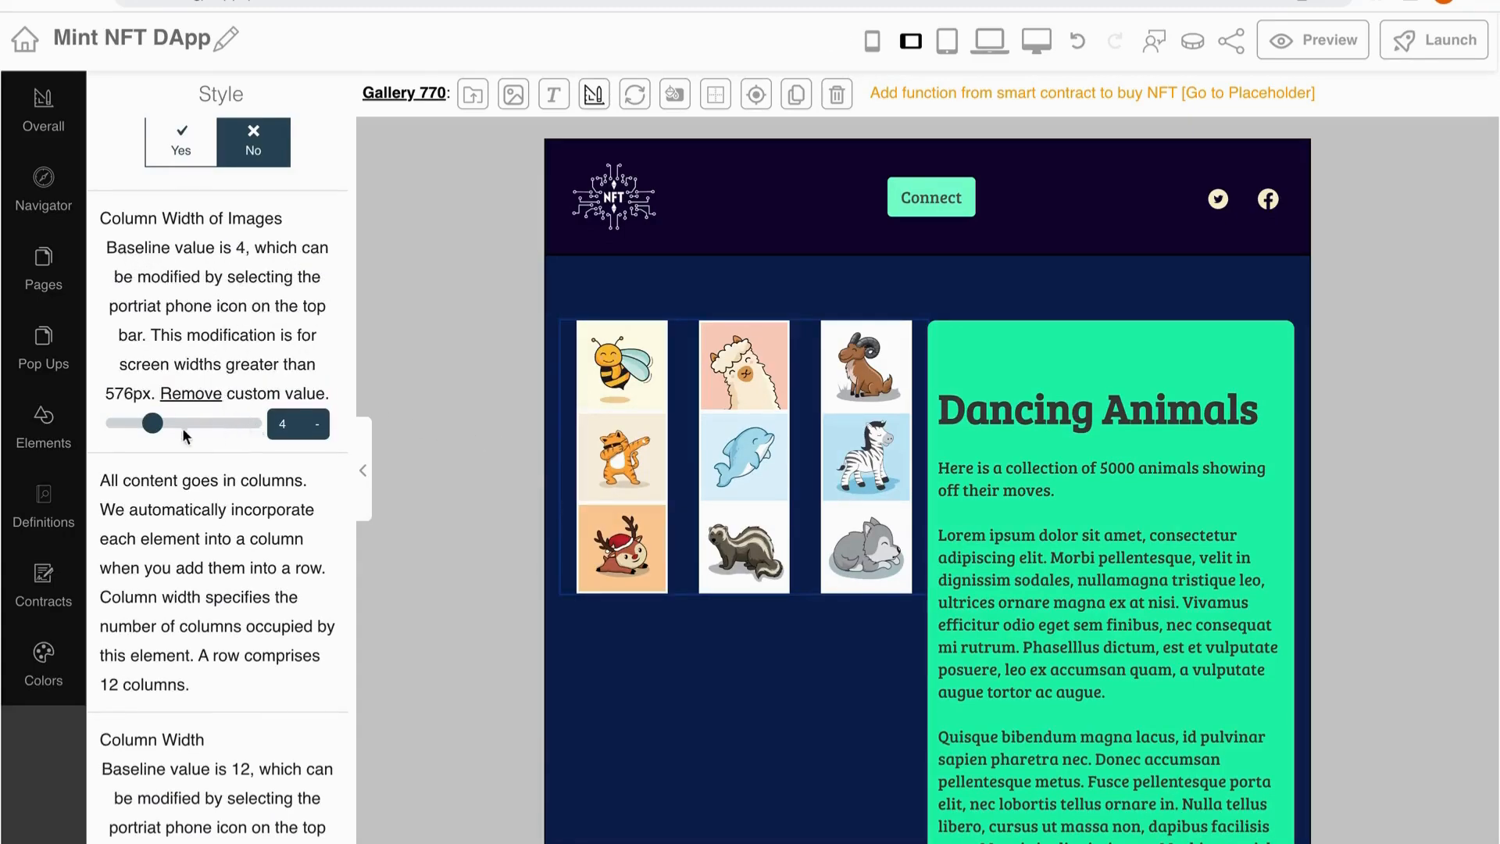
{"action": "left_click_drag", "start_coordinate": [153, 423], "coordinate": [171, 432]}
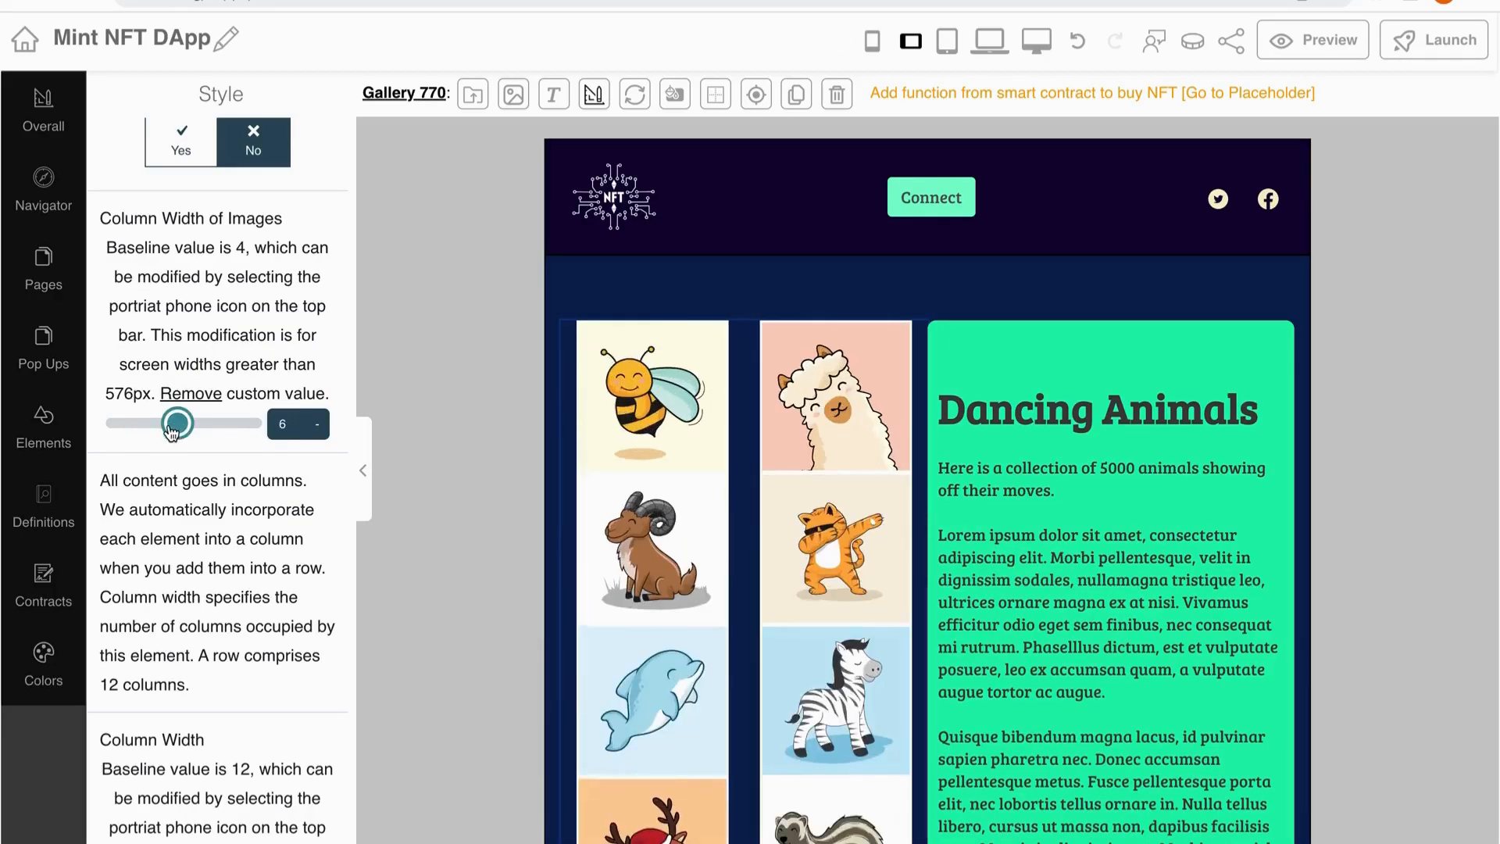
Set the gallery's own column width to 5 for screens wider than 576px
{"action": "scroll", "coordinate": [280, 450], "scroll_direction": "down", "scroll_amount": 1}
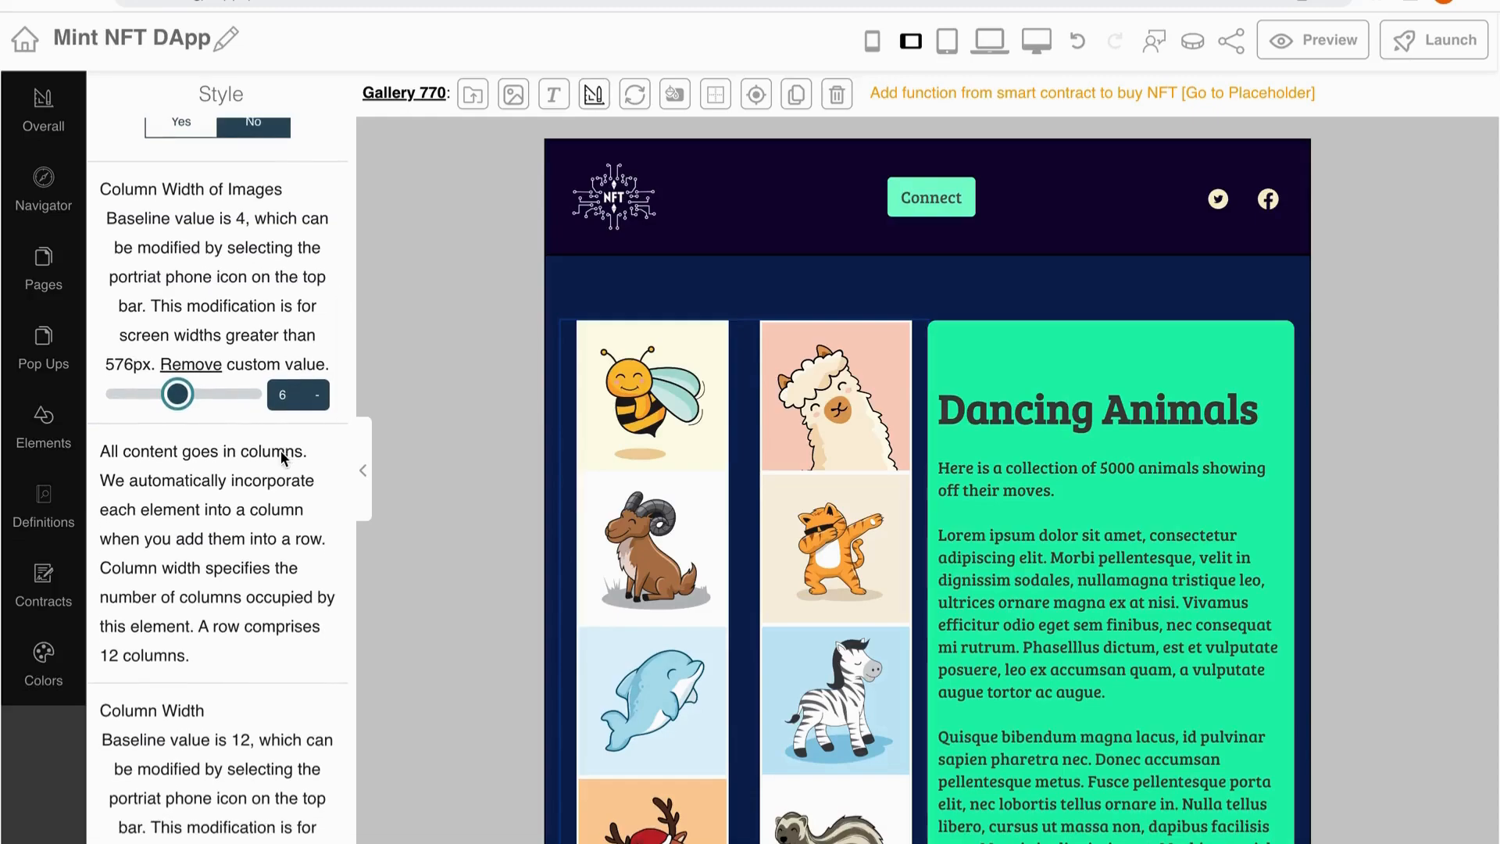
{"action": "scroll", "coordinate": [283, 458], "scroll_direction": "down", "scroll_amount": 1}
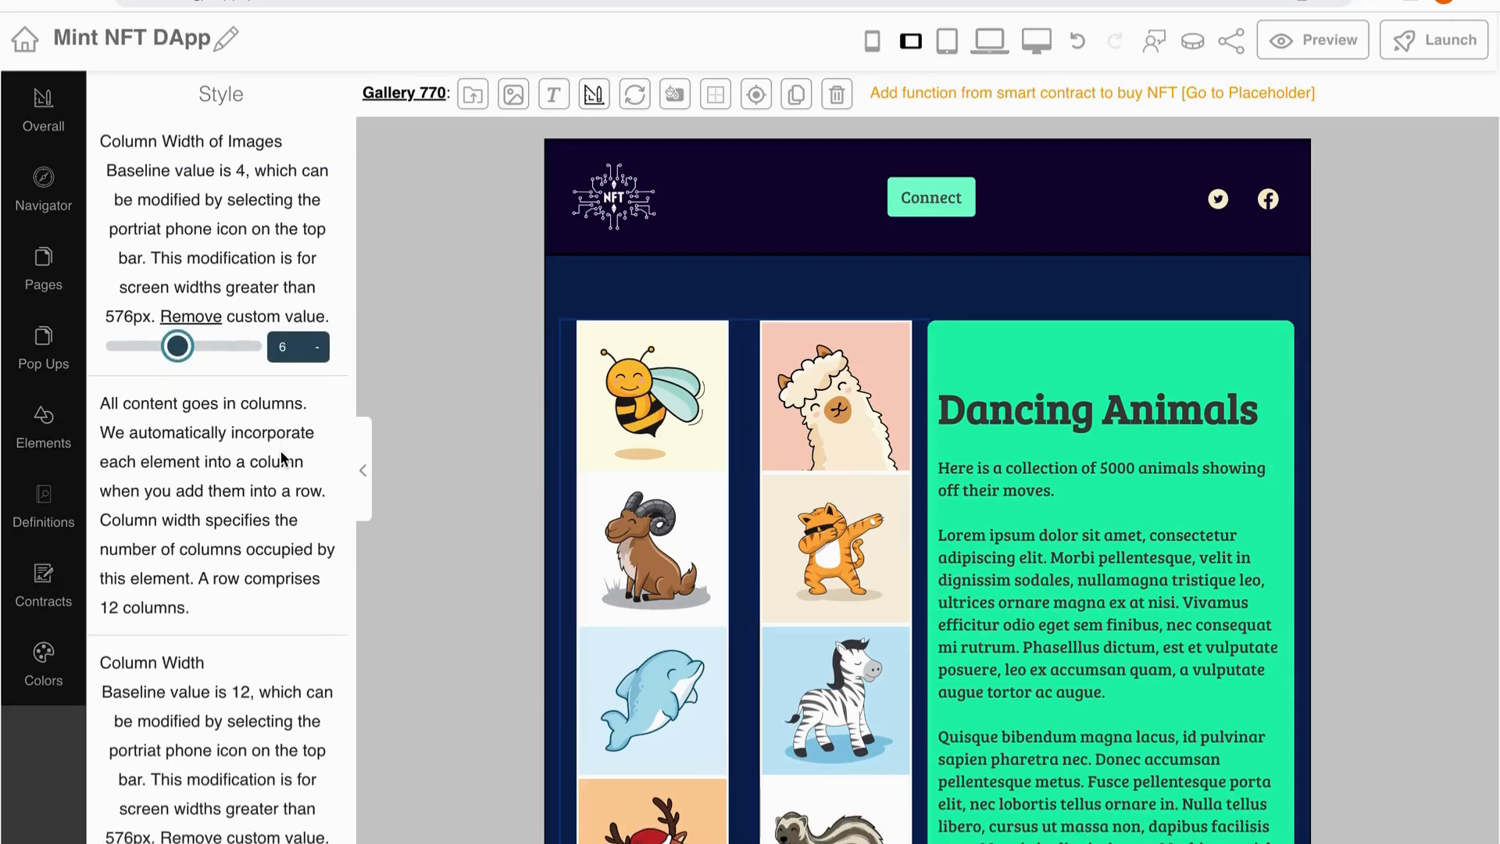
{"action": "scroll", "coordinate": [282, 454], "scroll_direction": "down", "scroll_amount": 4}
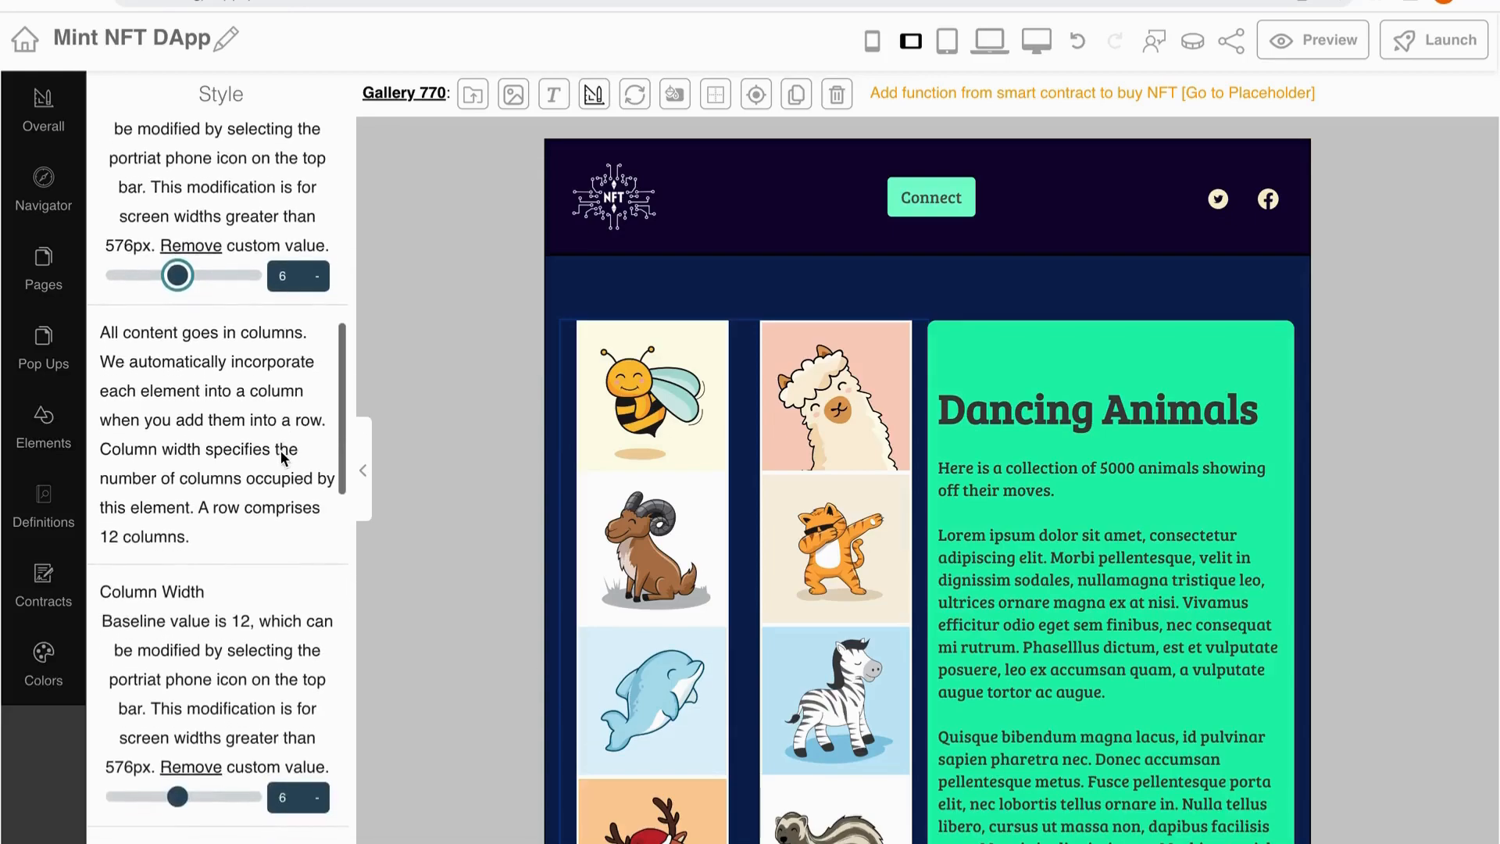
{"action": "scroll", "coordinate": [282, 457], "scroll_direction": "down", "scroll_amount": 2}
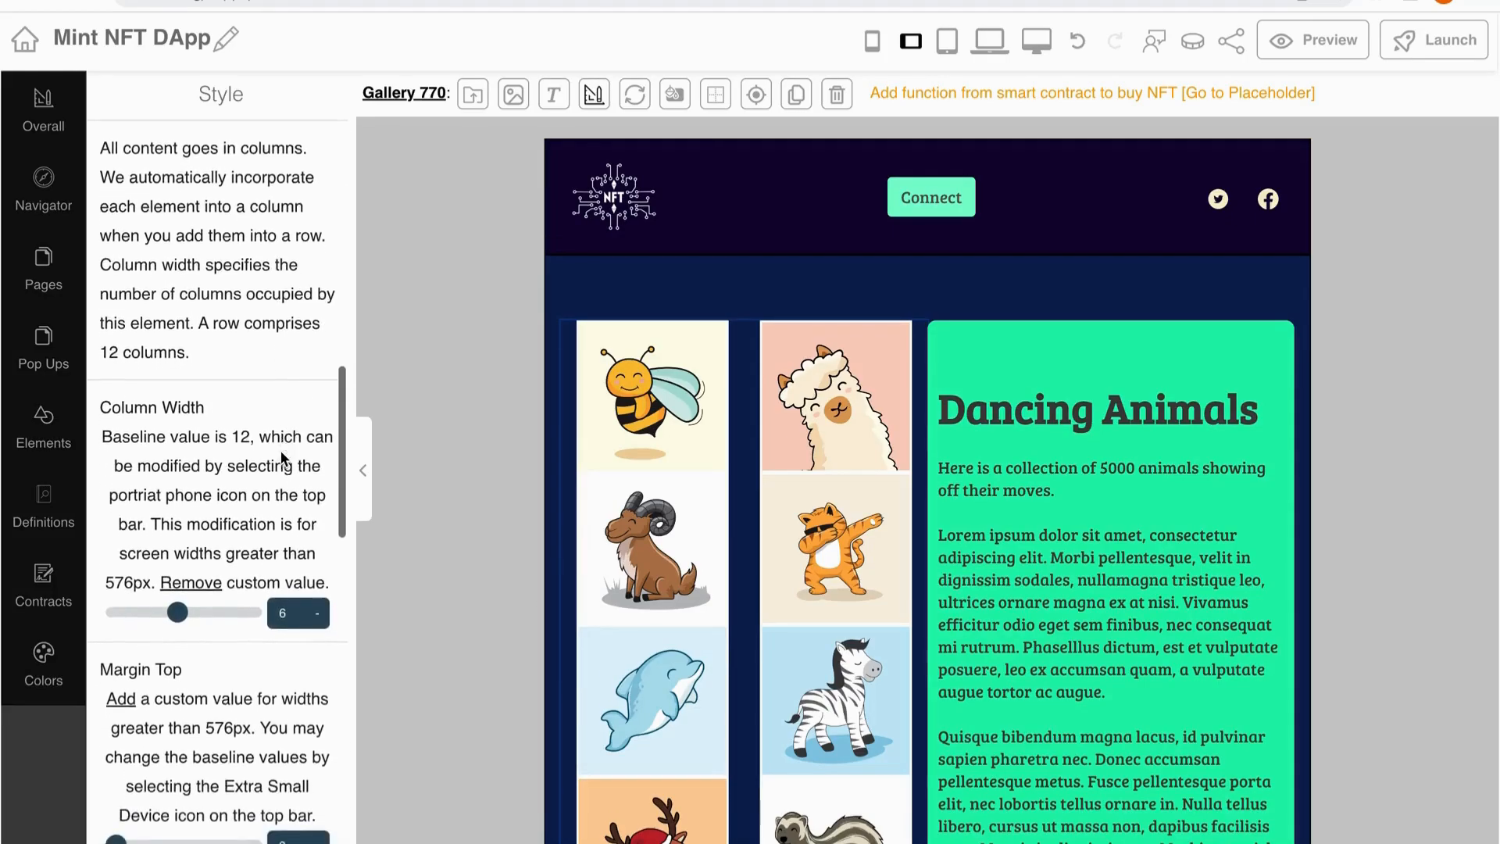
{"action": "scroll", "coordinate": [280, 451], "scroll_direction": "down", "scroll_amount": 2}
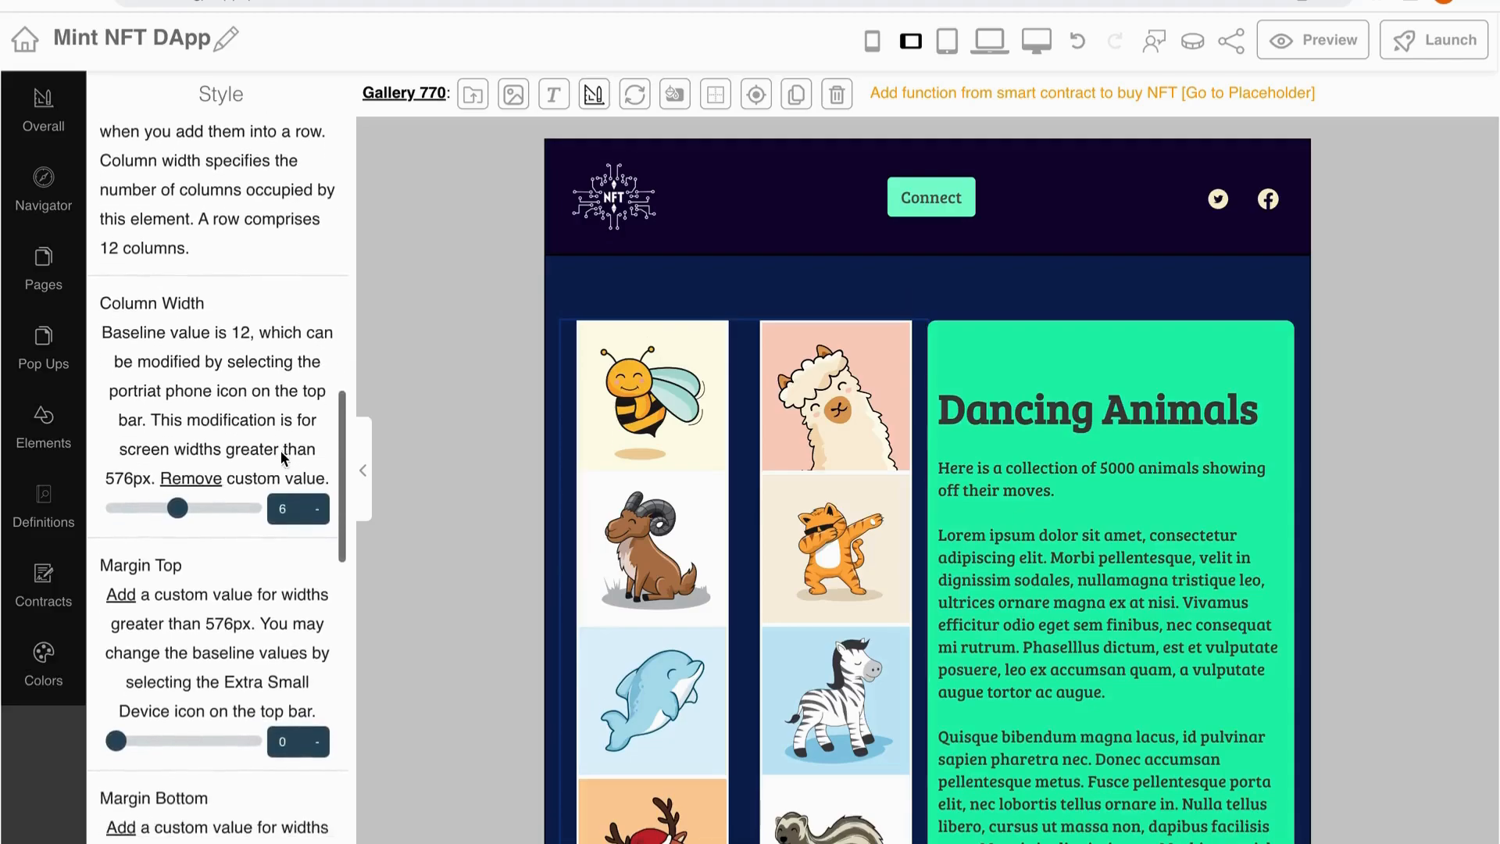
{"action": "mouse_move", "coordinate": [177, 498]}
{"action": "left_mouse_down"}
{"action": "mouse_move", "coordinate": [128, 500]}
{"action": "mouse_move", "coordinate": [167, 500]}
{"action": "left_mouse_up"}
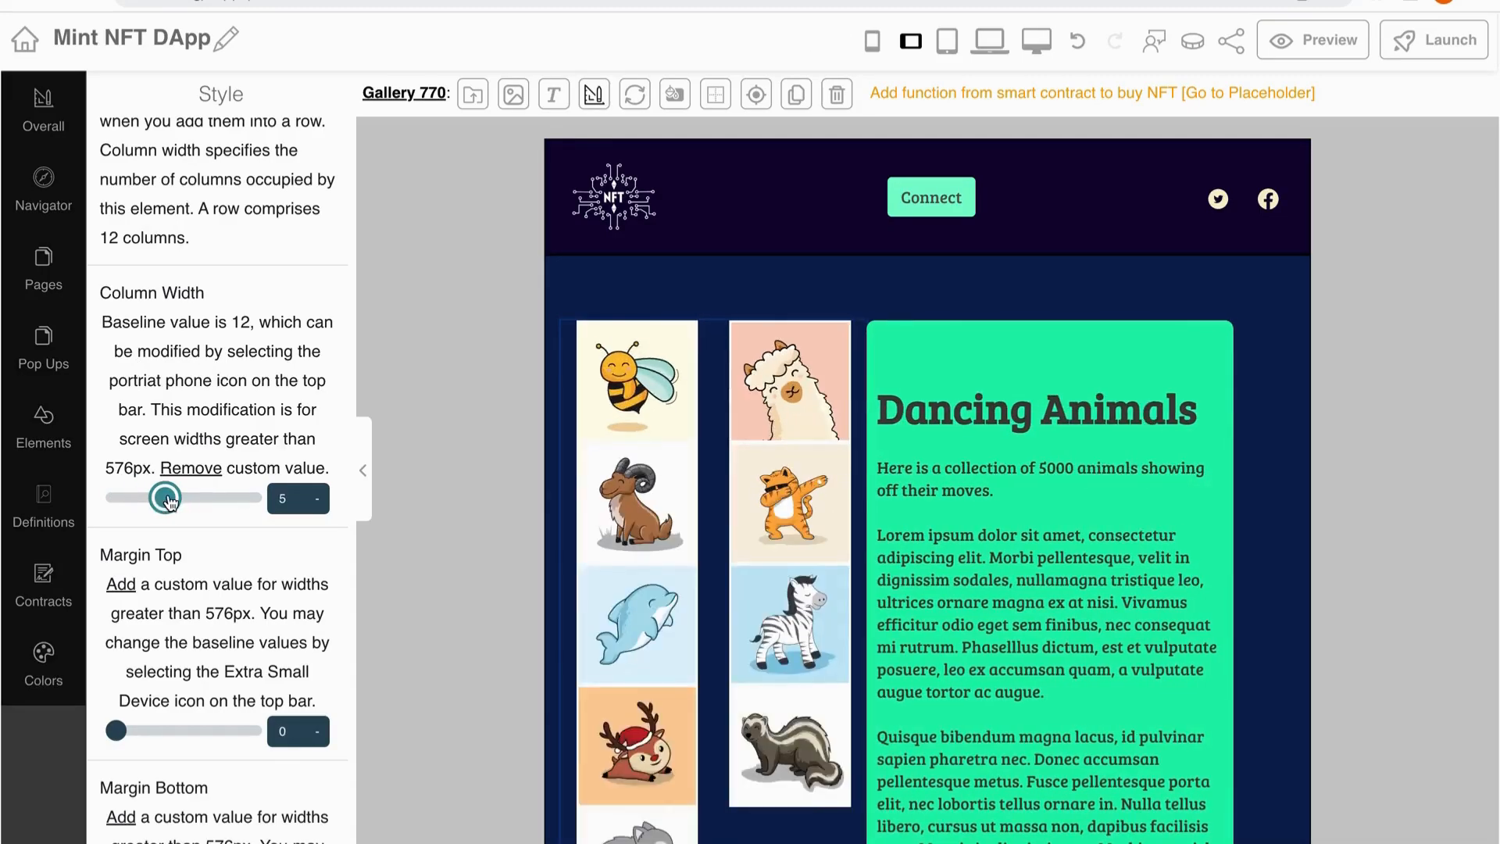
{"action": "scroll", "coordinate": [246, 444], "scroll_direction": "down", "scroll_amount": 2}
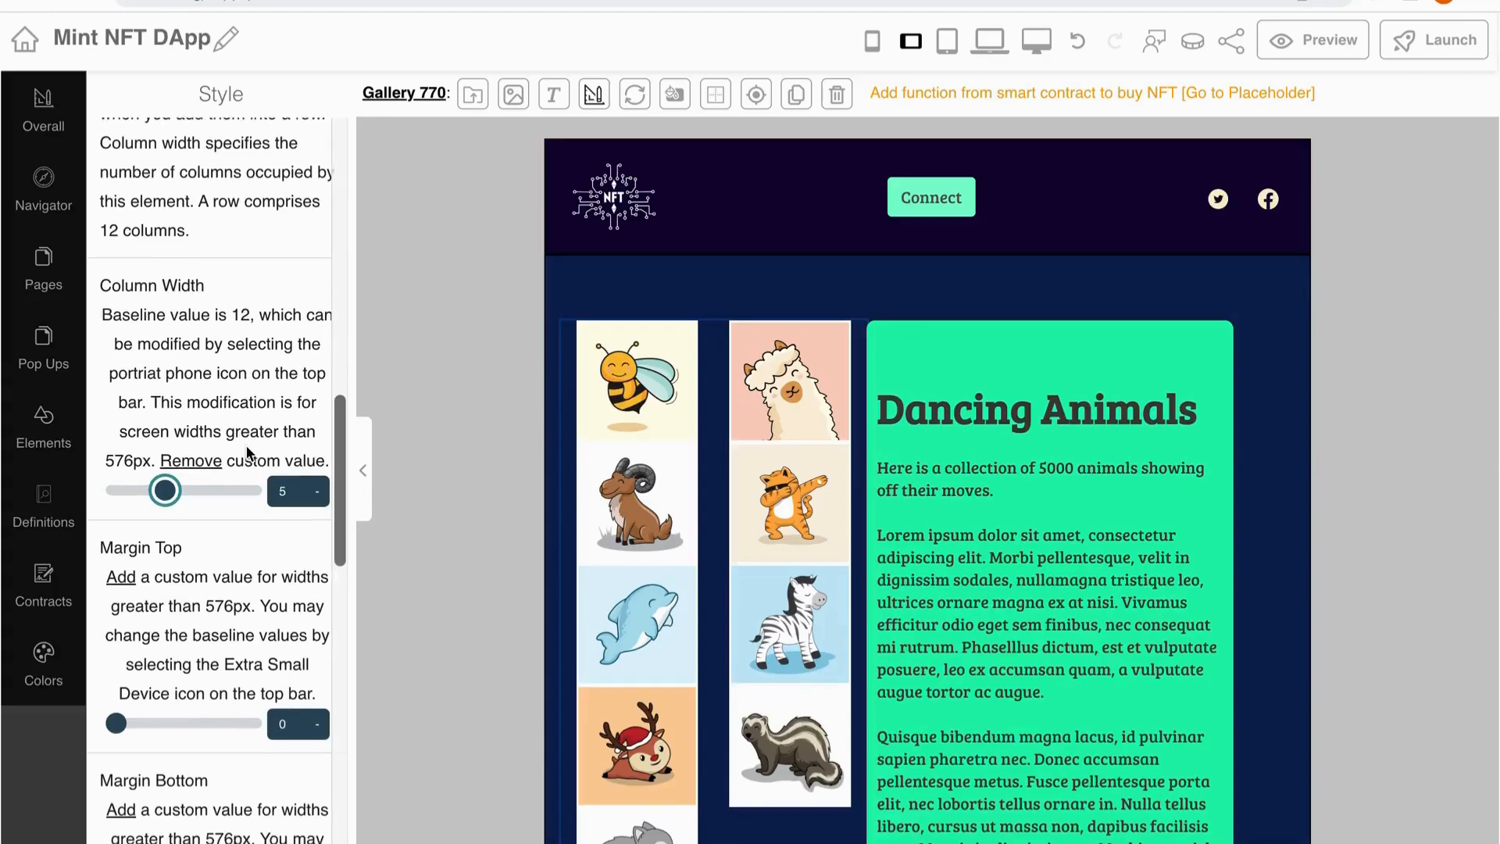
{"action": "scroll", "coordinate": [246, 445], "scroll_direction": "down", "scroll_amount": 5}
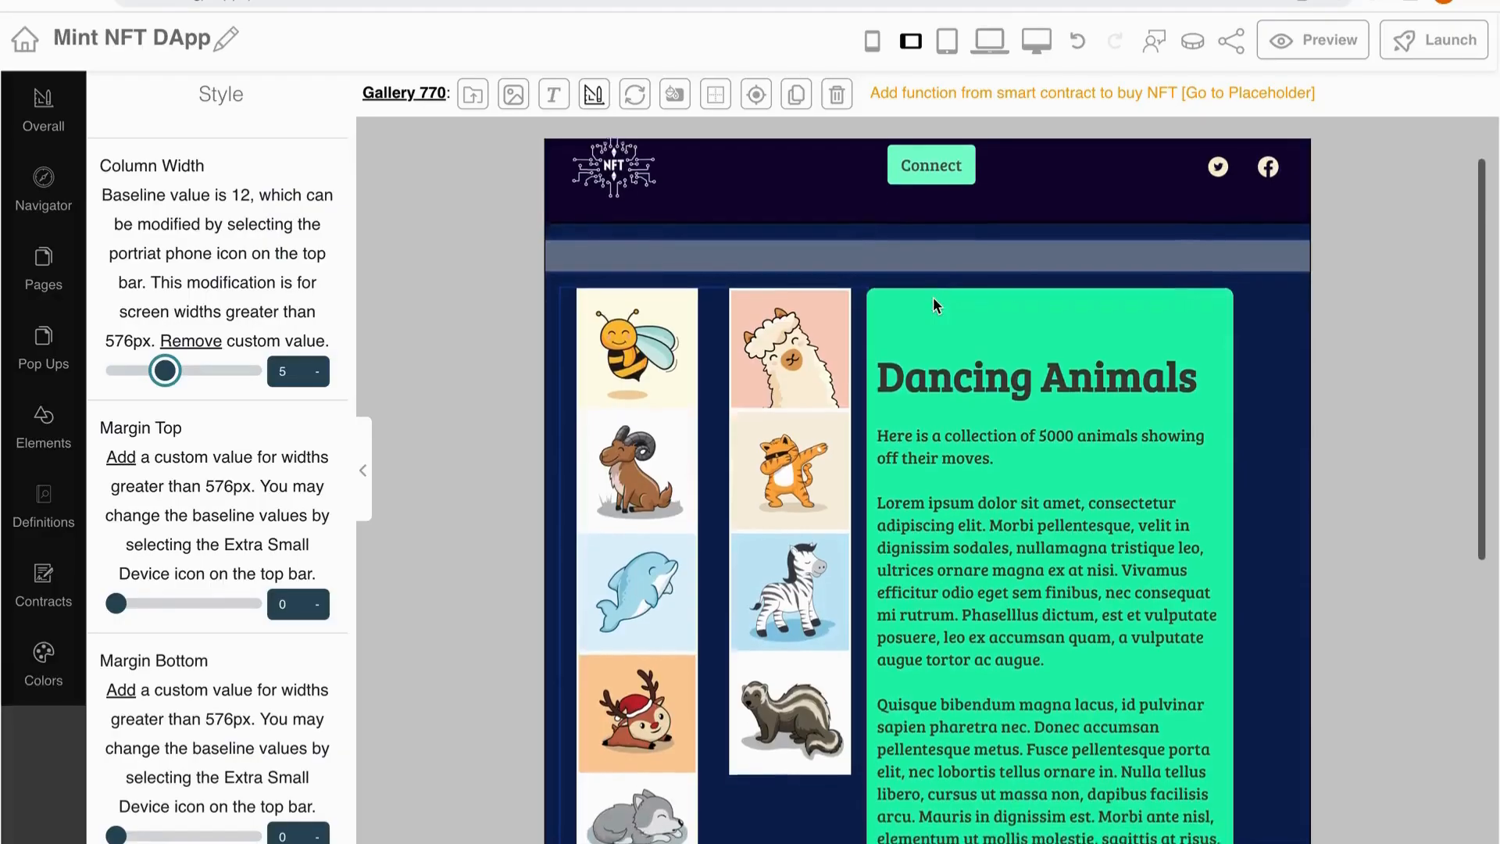
Change the label of the Buy Now button below the Dancing Animals text to "Mint"
{"action": "scroll", "coordinate": [933, 298], "scroll_direction": "down", "scroll_amount": 5}
{"action": "scroll", "coordinate": [934, 299], "scroll_direction": "down", "scroll_amount": 2}
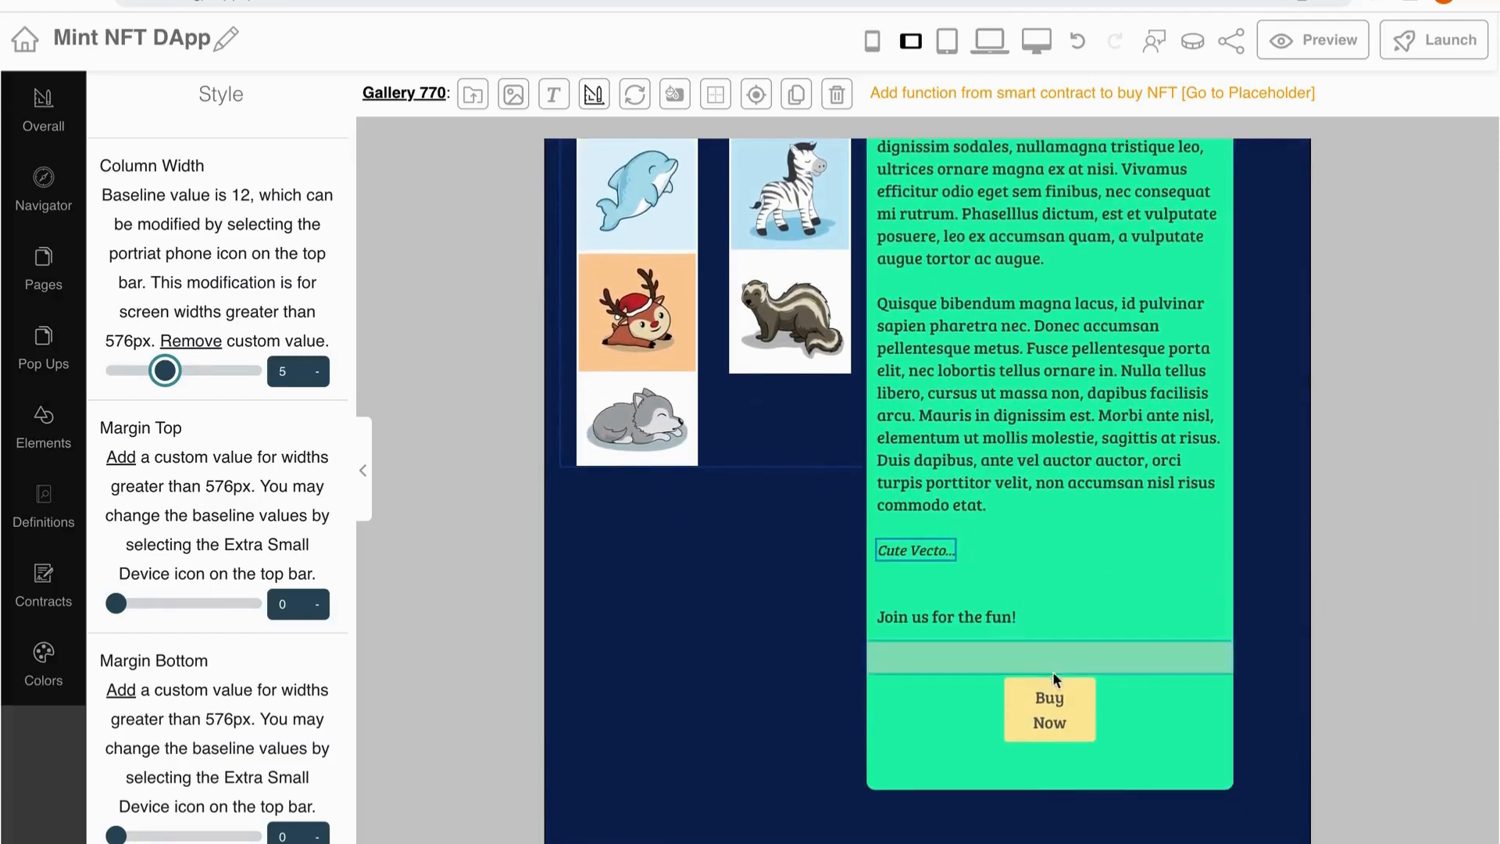
{"action": "left_click", "coordinate": [1054, 725]}
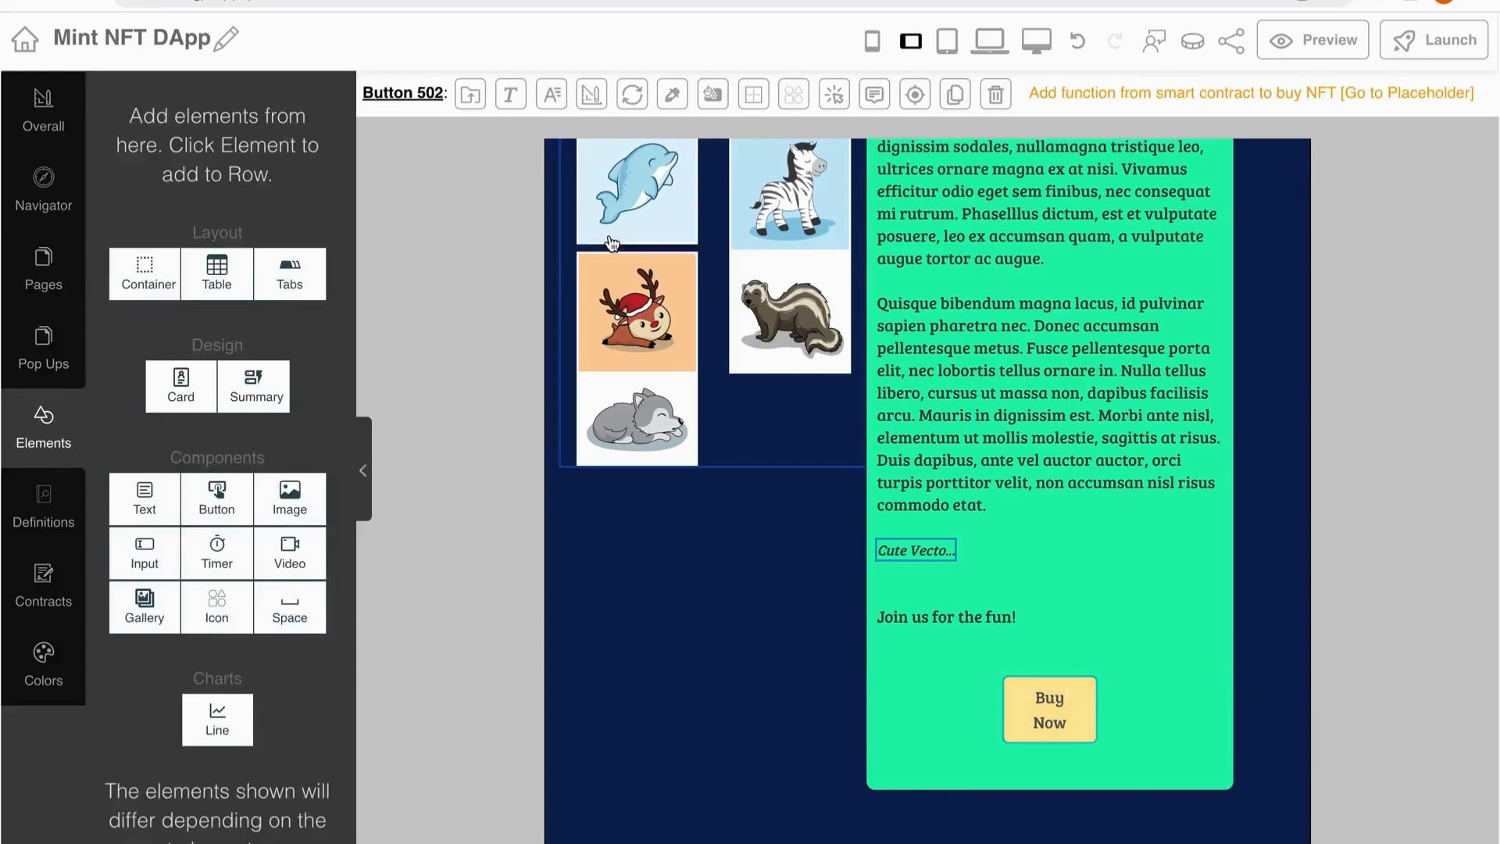
{"action": "left_click", "coordinate": [510, 94]}
{"action": "left_click", "coordinate": [254, 183]}
{"action": "key", "text": "ctrl+shift+Left"}
{"action": "key", "text": "ctrl+shift+Left"}
{"action": "type", "text": "M"}
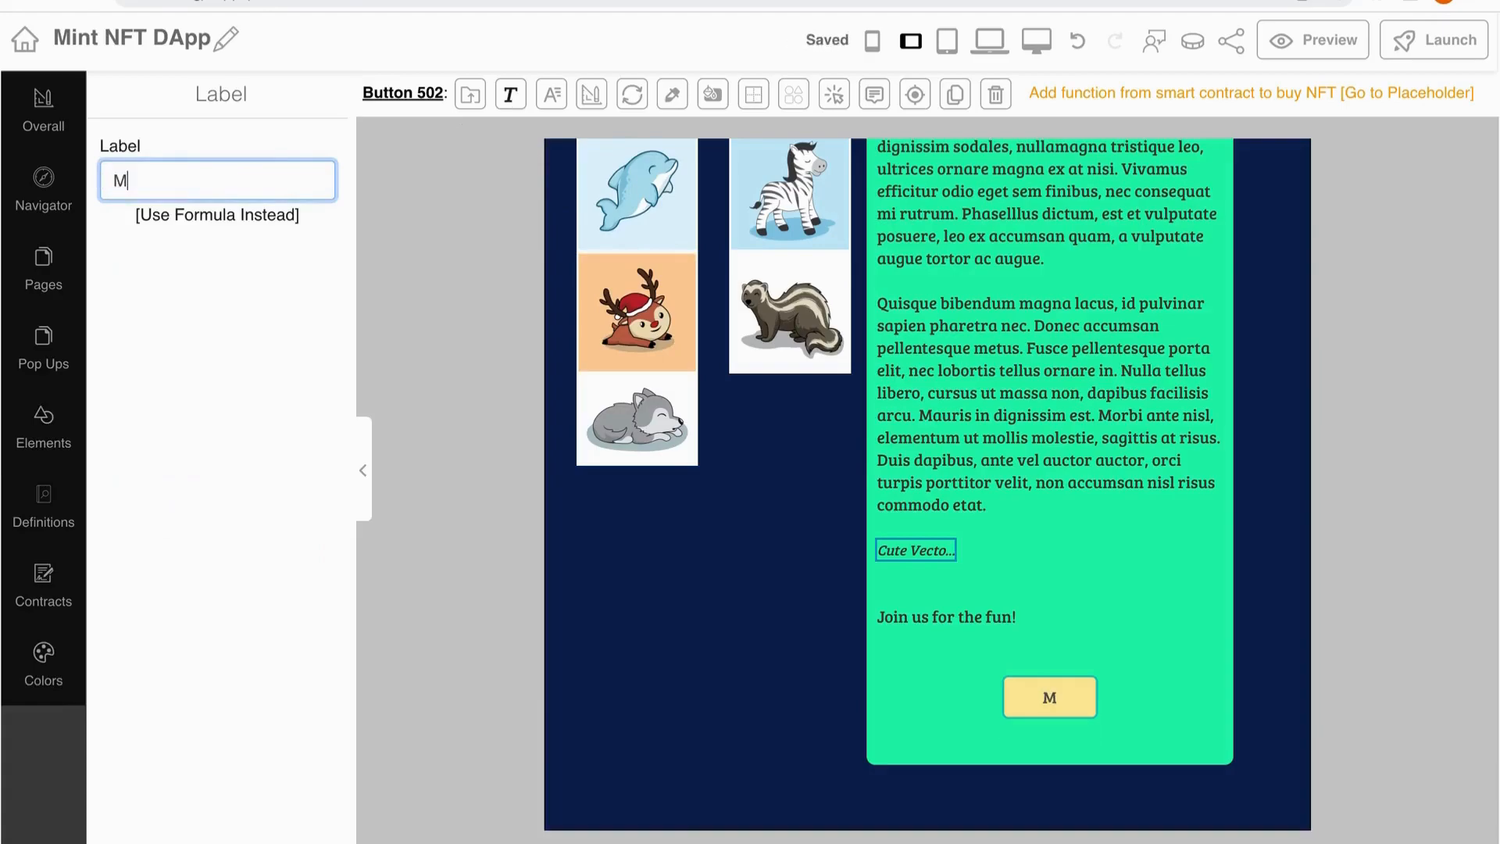
{"action": "type", "text": "int"}
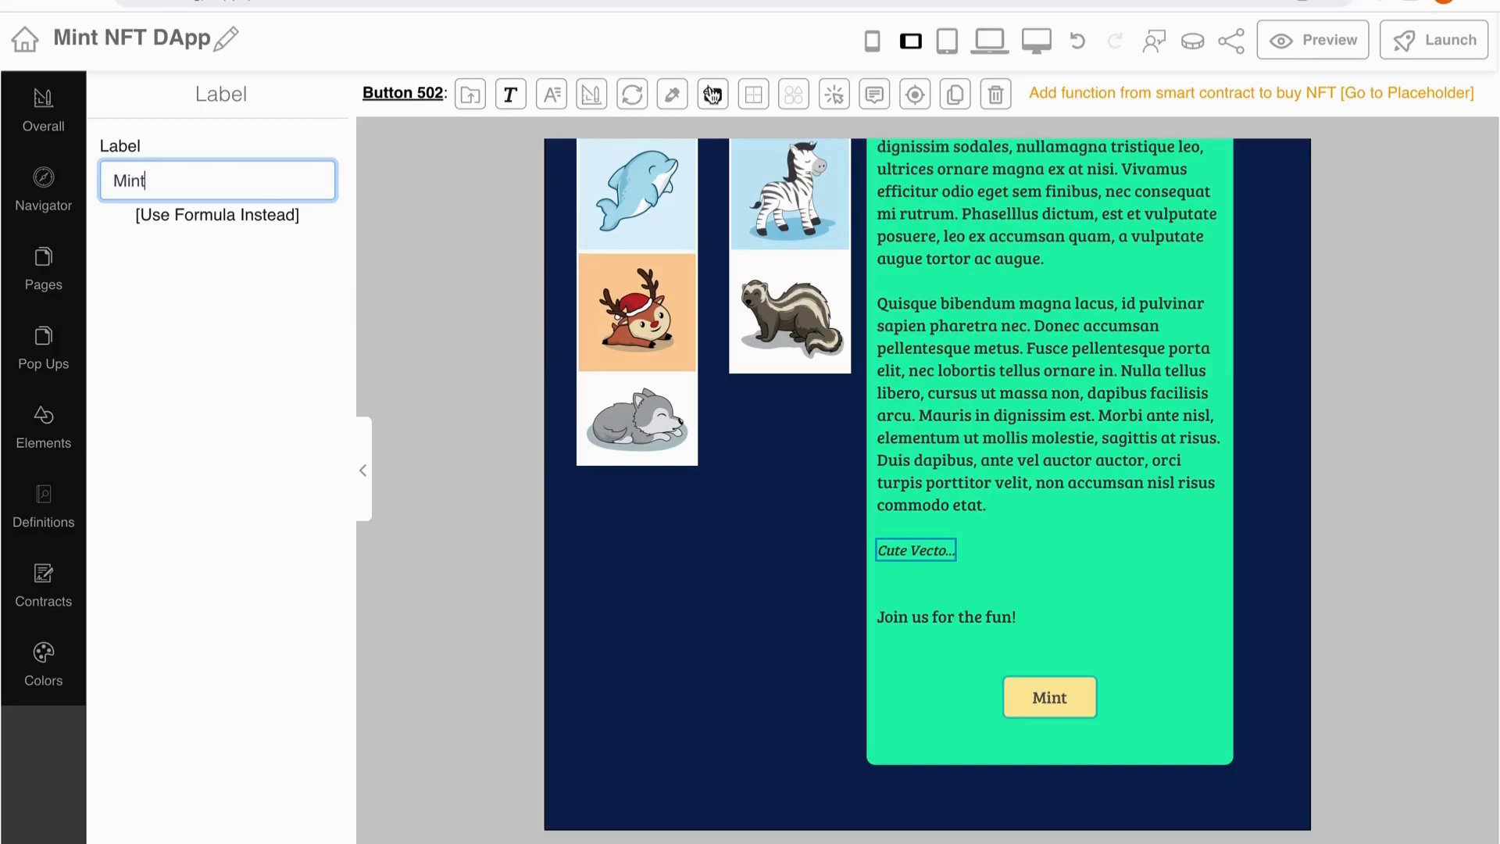
Give the Mint button a custom color set with background color #5daa68 and hover color #3f6844
{"action": "left_click", "coordinate": [712, 94]}
{"action": "left_click", "coordinate": [252, 205]}
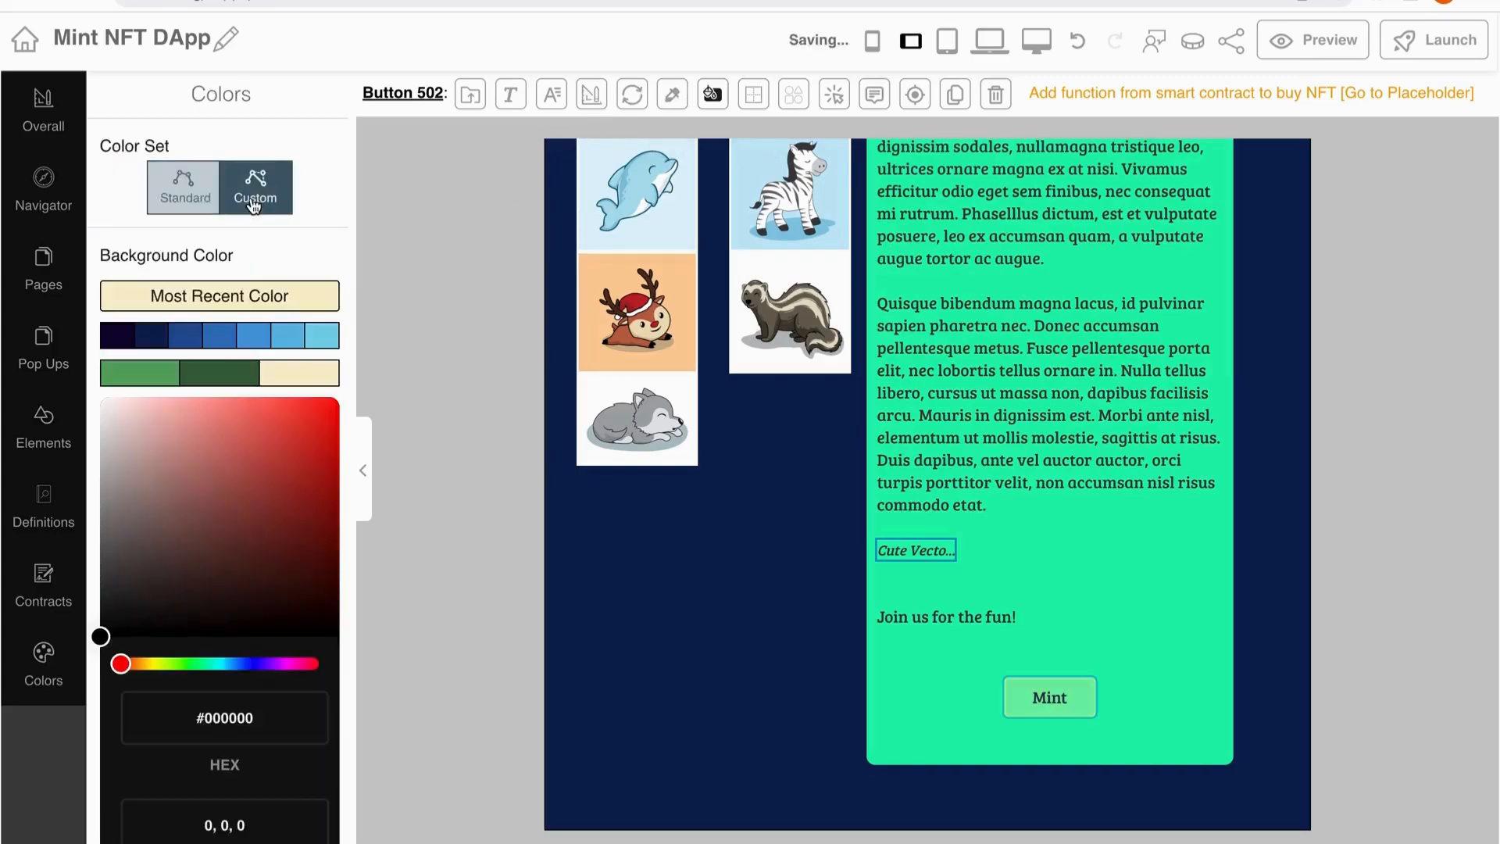
{"action": "scroll", "coordinate": [245, 315], "scroll_direction": "down", "scroll_amount": 1}
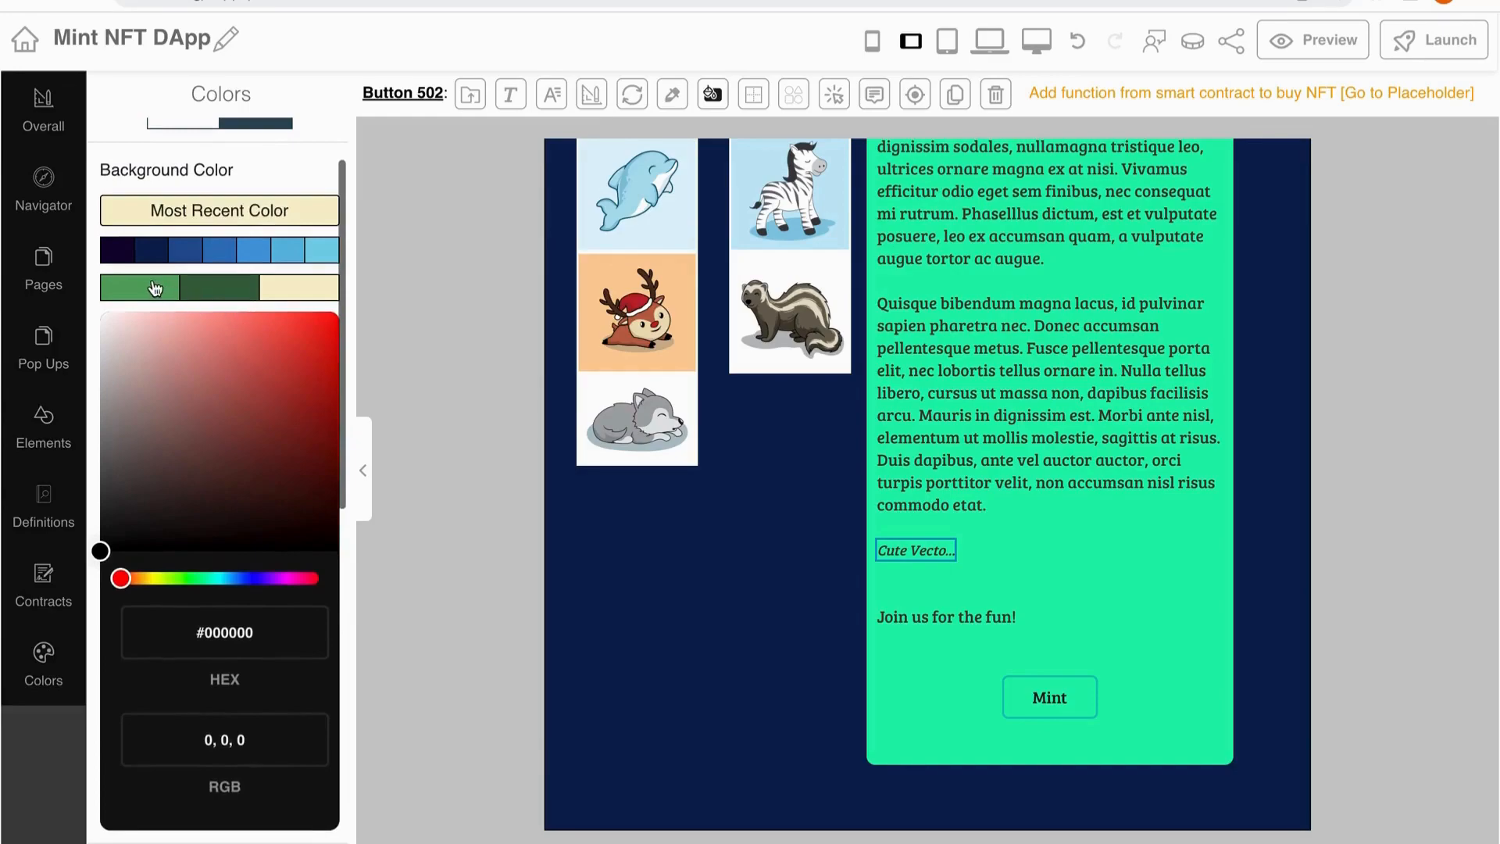
{"action": "left_click", "coordinate": [159, 293]}
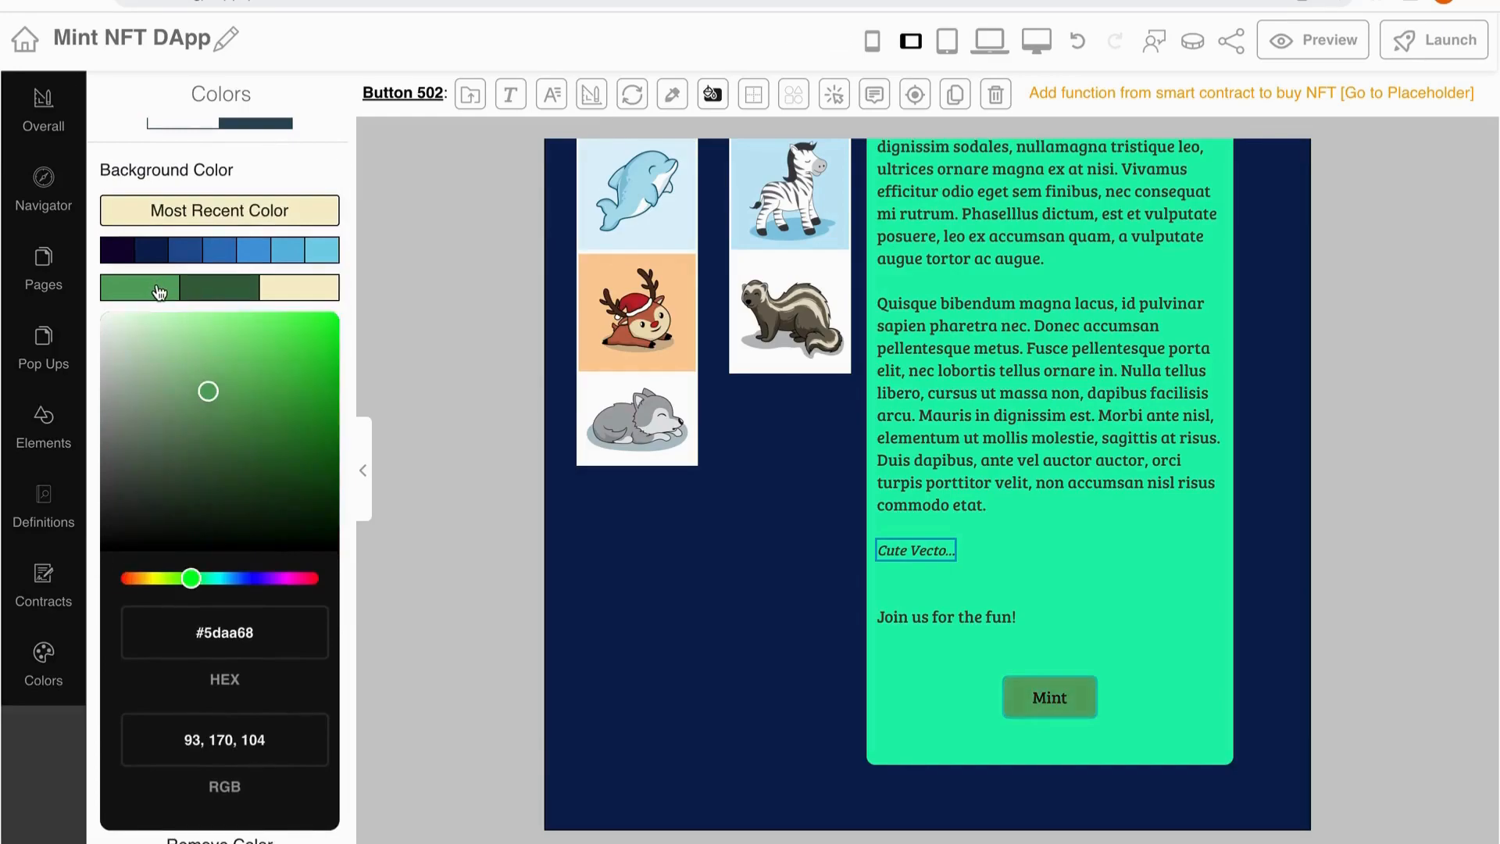
{"action": "scroll", "coordinate": [238, 359], "scroll_direction": "down", "scroll_amount": 5}
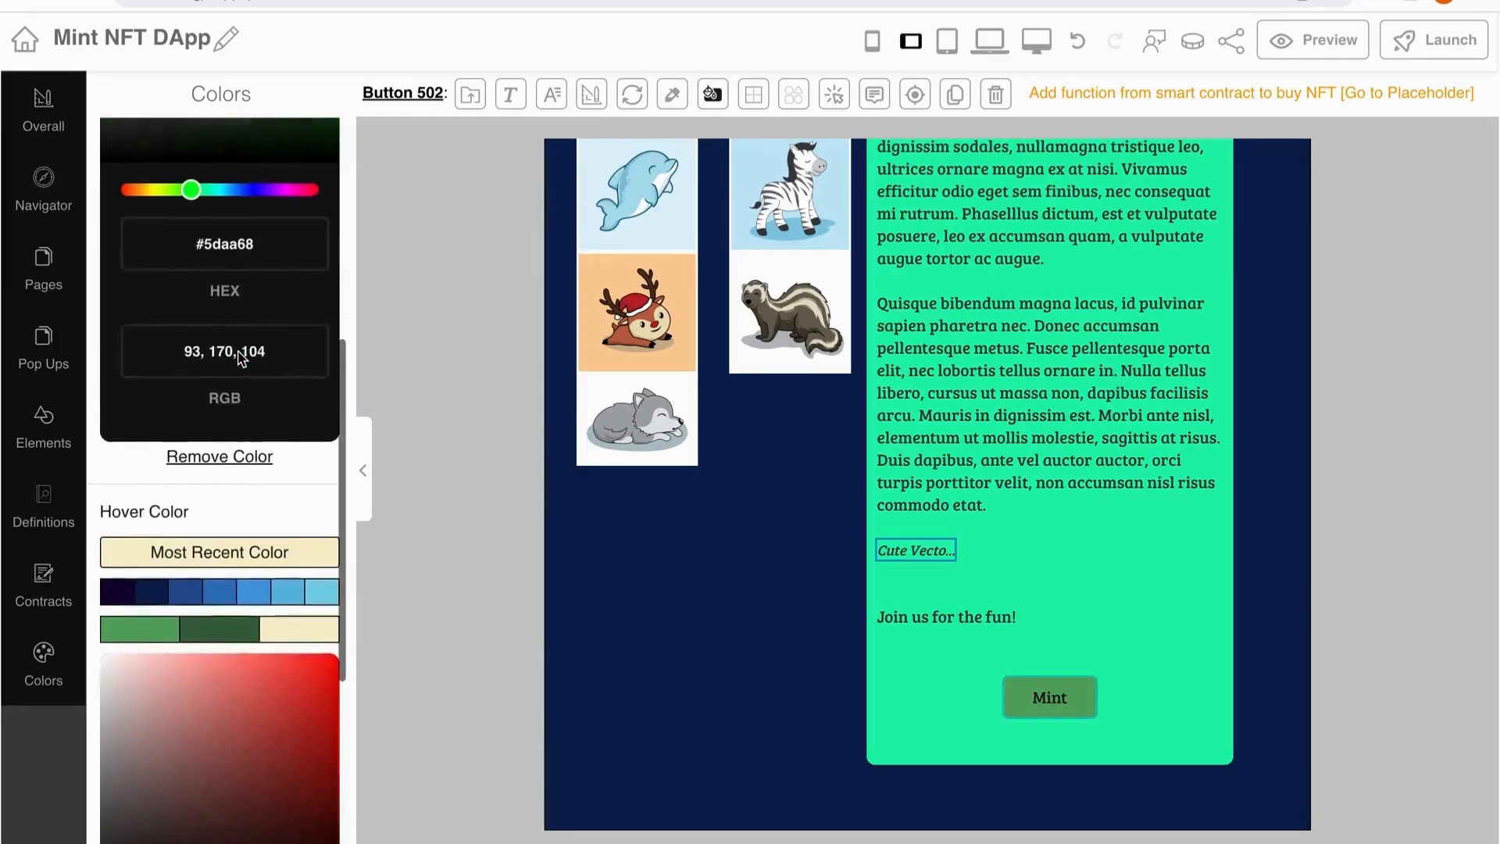
{"action": "scroll", "coordinate": [239, 351], "scroll_direction": "down", "scroll_amount": 2}
{"action": "left_click", "coordinate": [234, 429]}
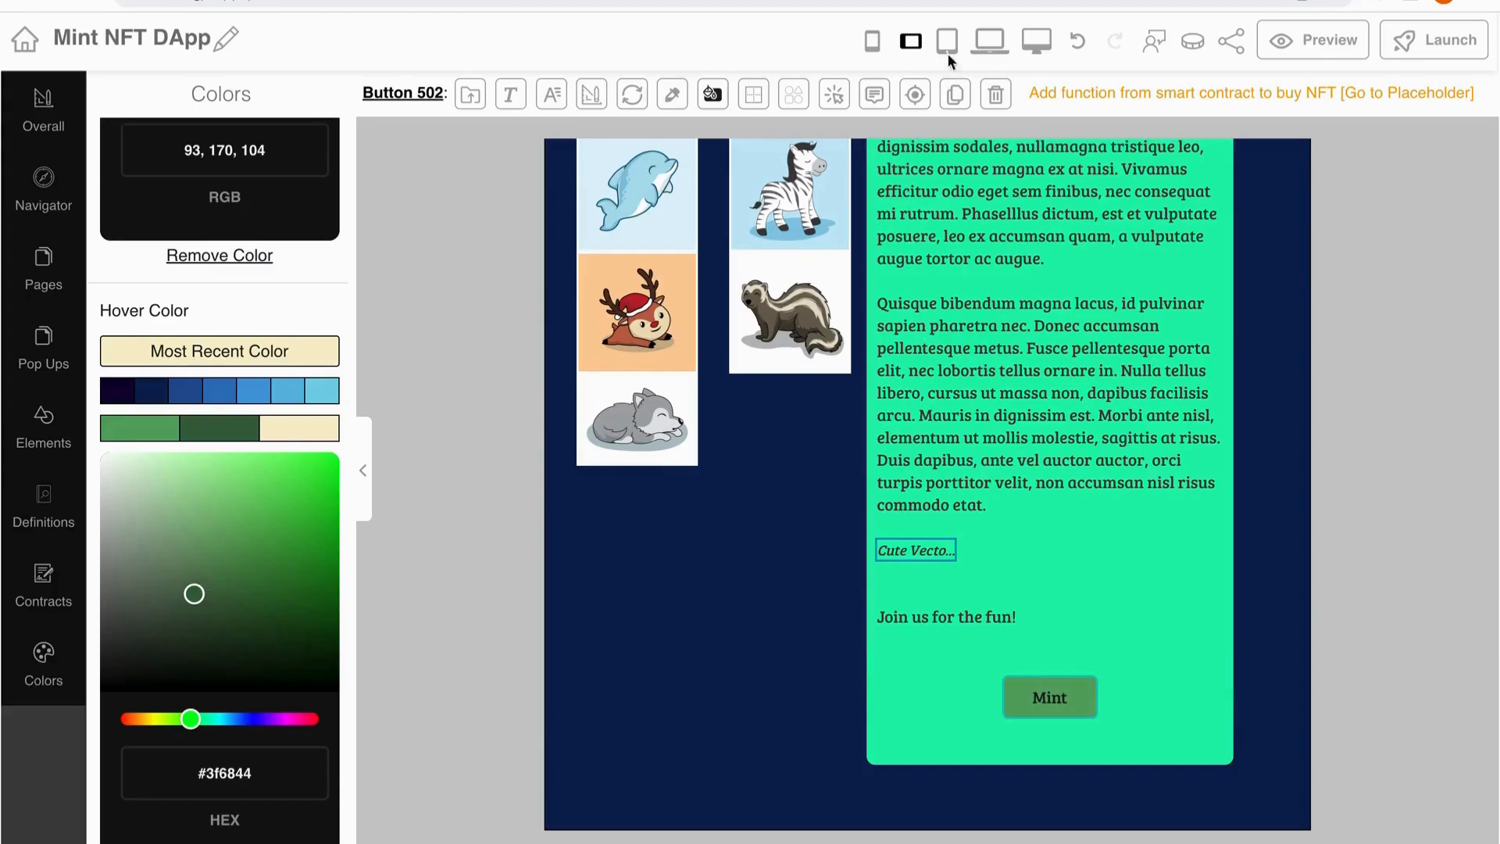
In the Mint button's on-click logic, replace the placeholder in the wallet-connected branch with the Nft_TestNFT mint function
{"action": "left_click", "coordinate": [835, 96]}
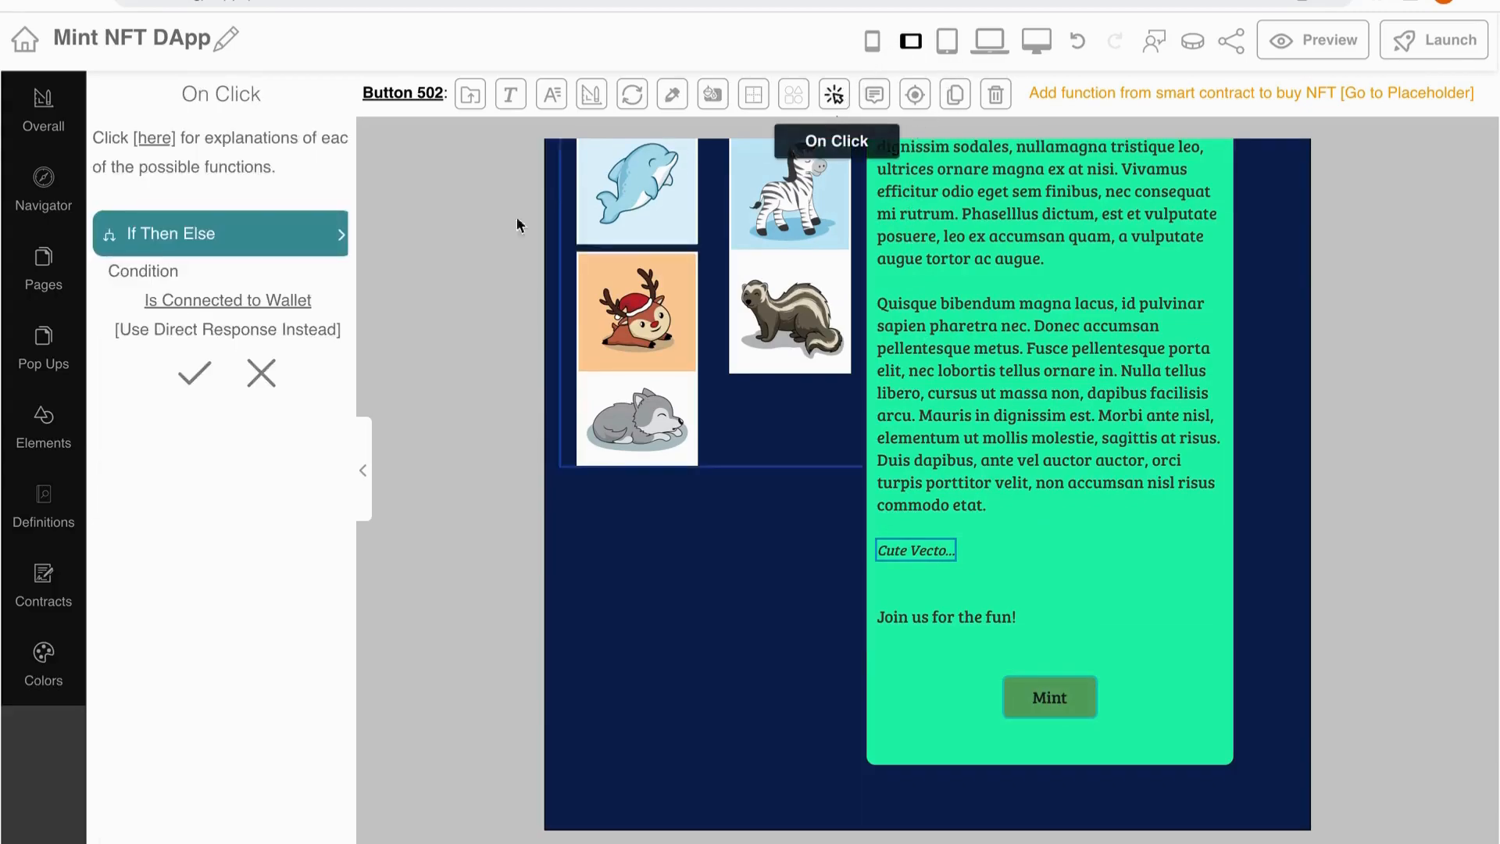
{"action": "left_click", "coordinate": [261, 373]}
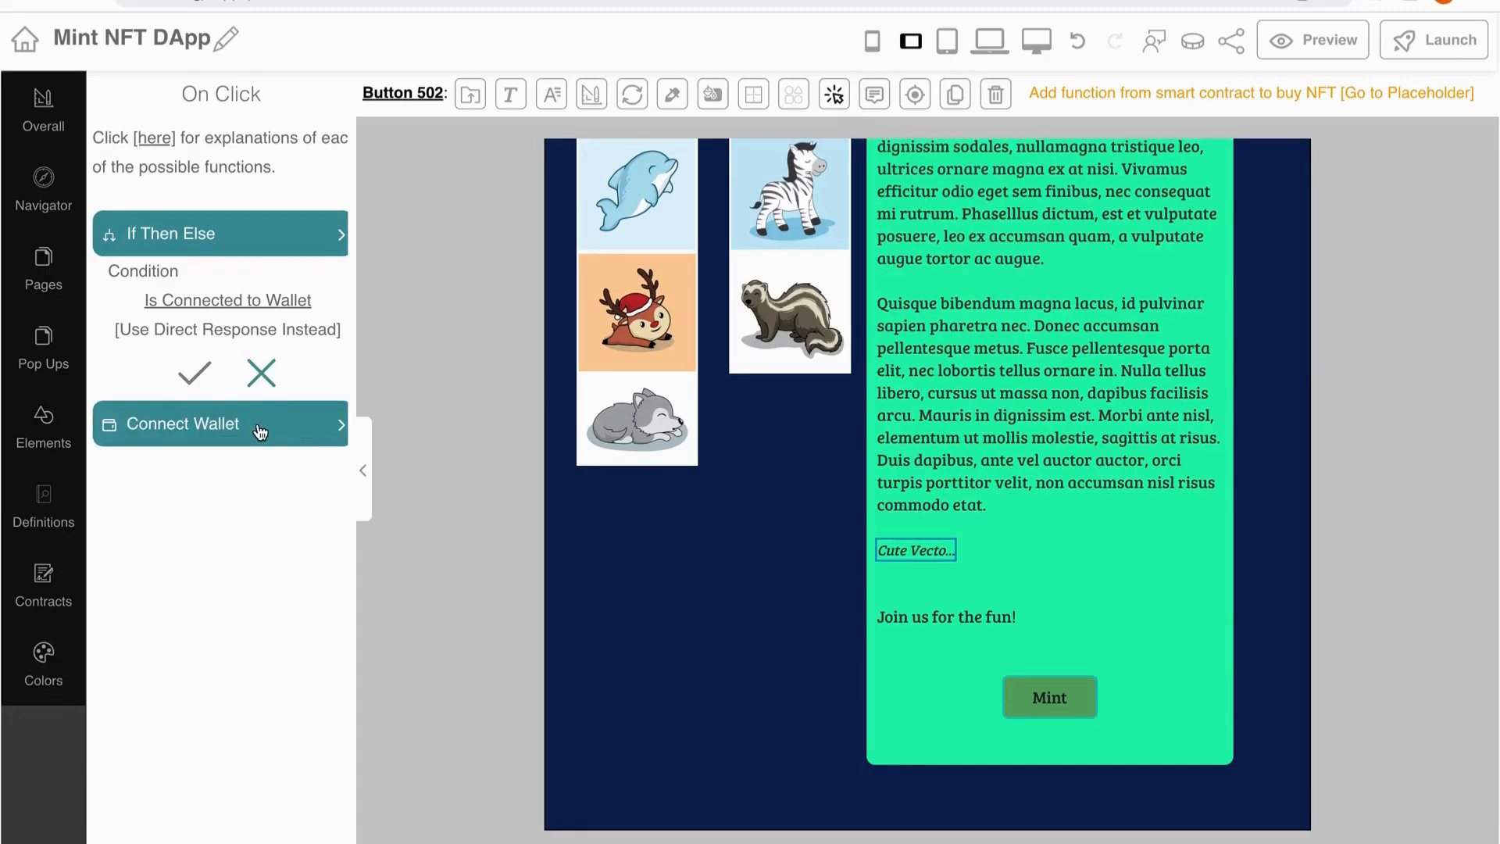
{"action": "left_click", "coordinate": [194, 379]}
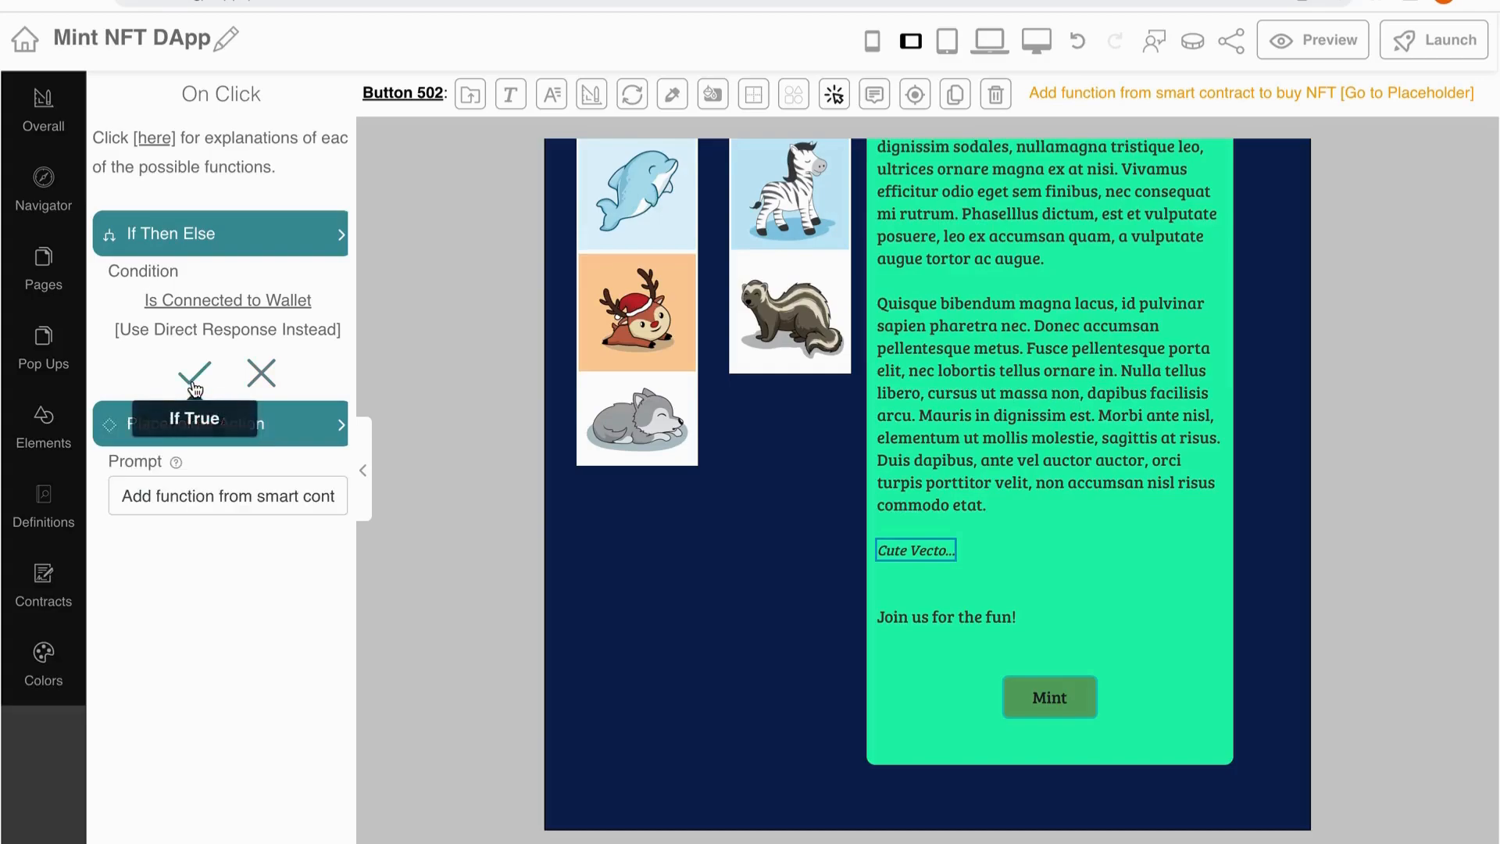
{"action": "left_click", "coordinate": [266, 426]}
{"action": "type", "text": "mint"}
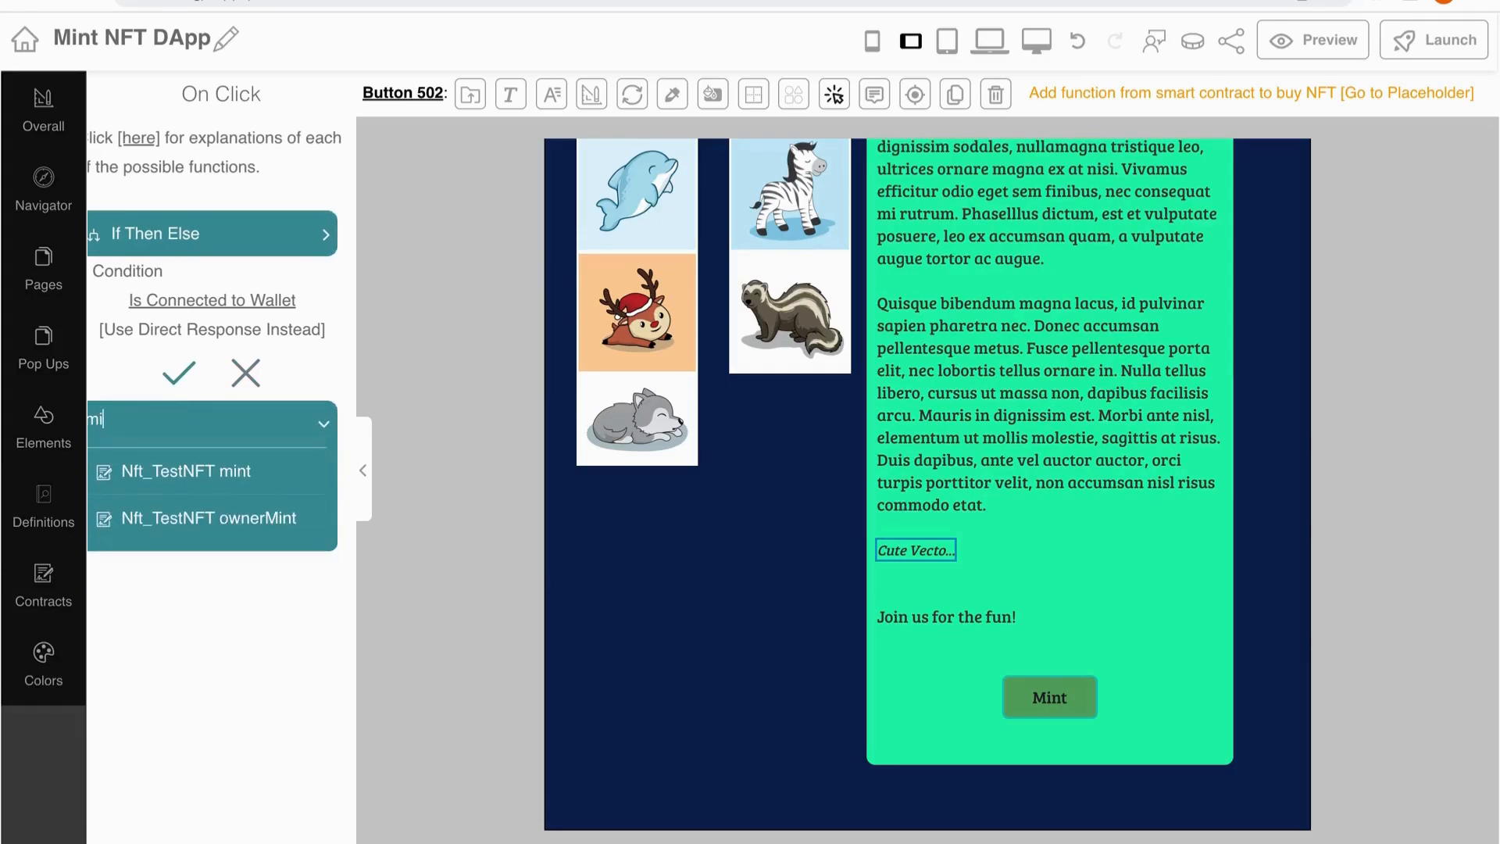
{"action": "left_click", "coordinate": [240, 472]}
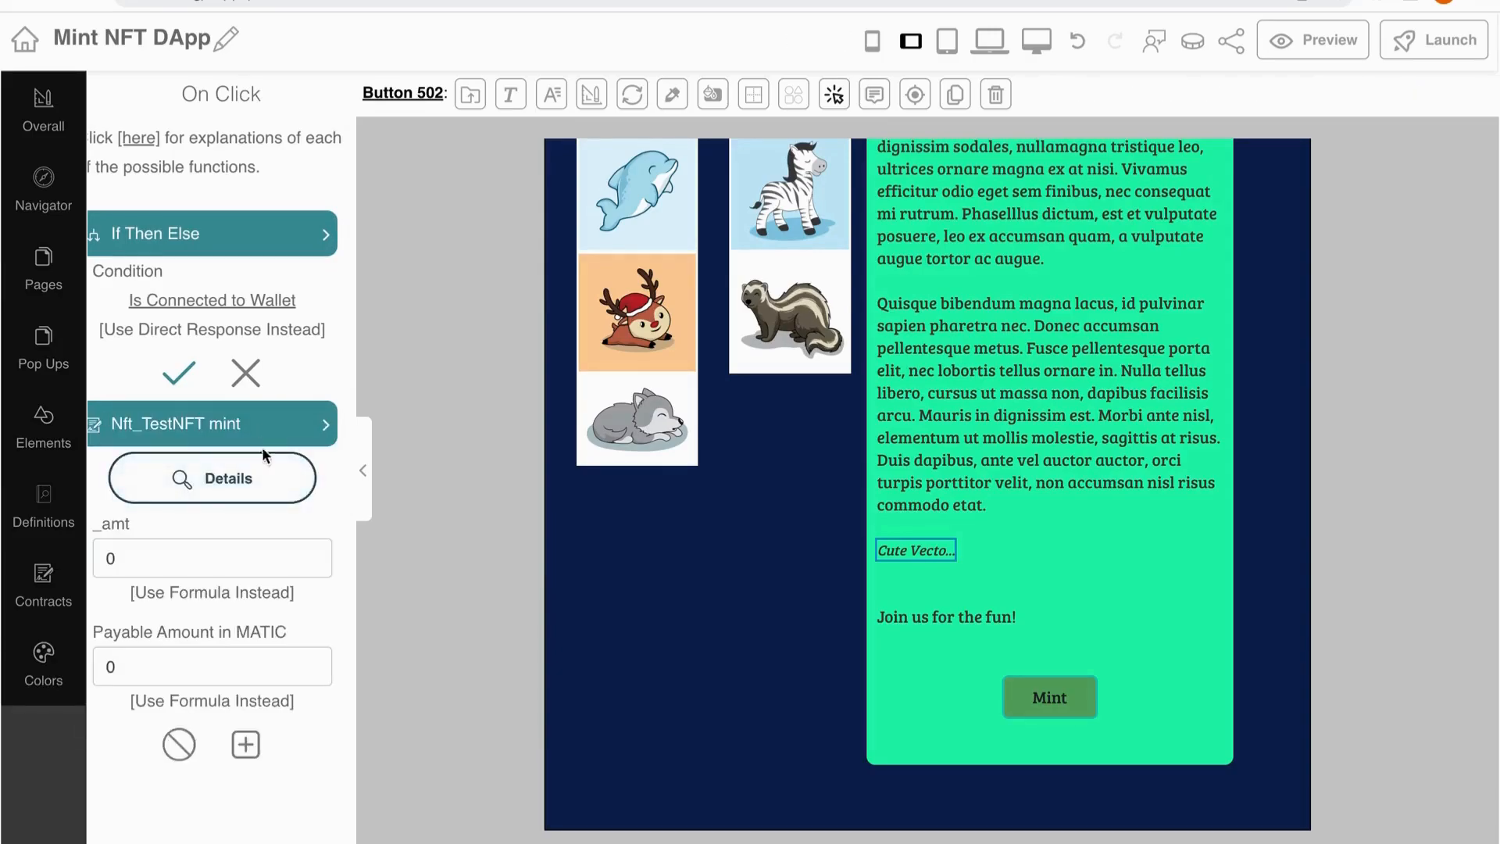
Check the mint function's details, and set its _amt to 1 and its payable amount to 0.05 MATIC
{"action": "left_click", "coordinate": [270, 476]}
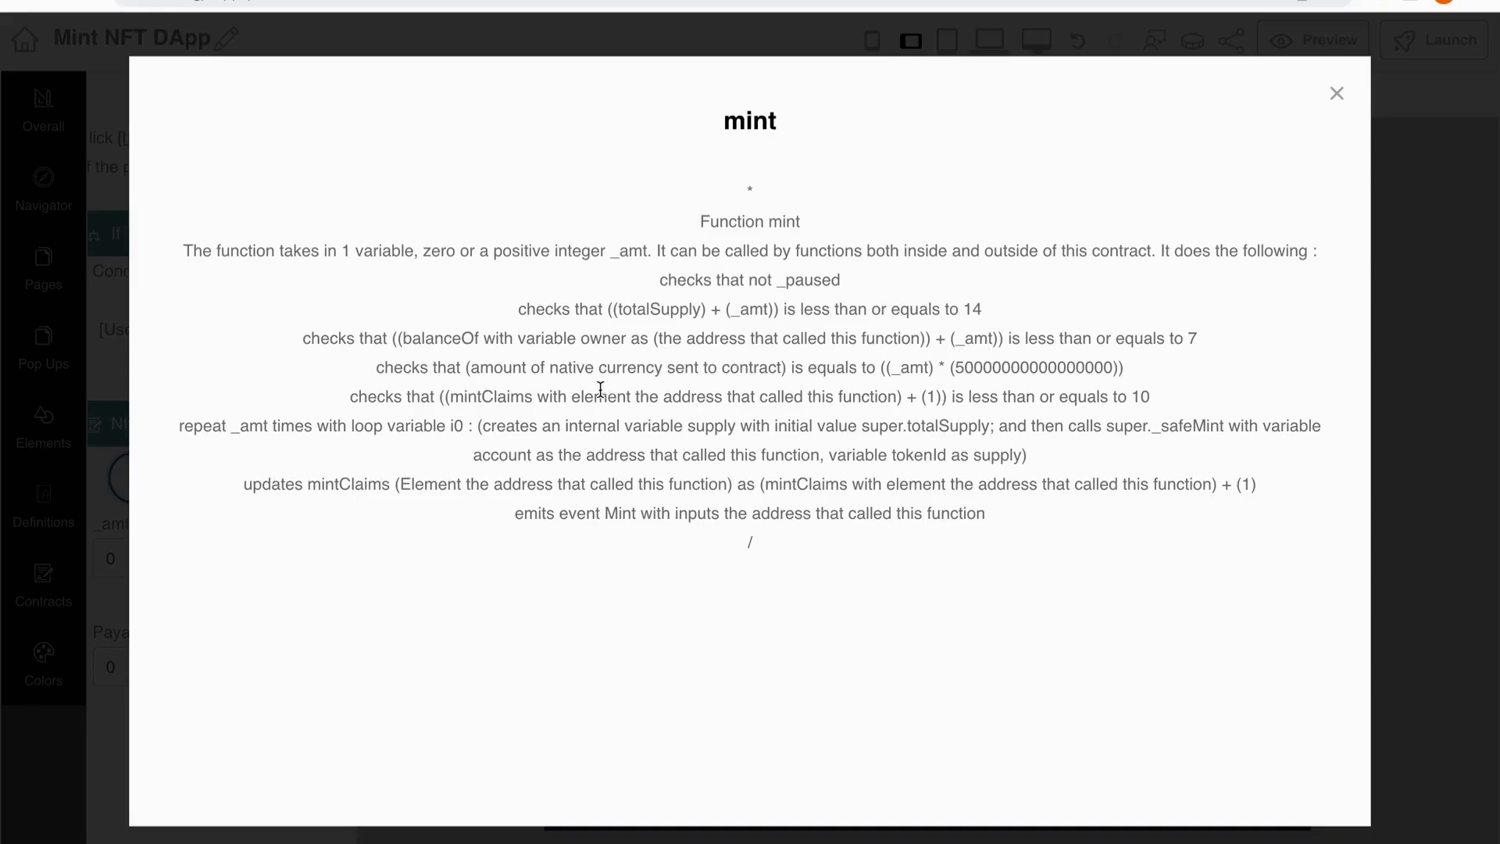
{"action": "left_click", "coordinate": [1337, 93]}
{"action": "left_click", "coordinate": [234, 559]}
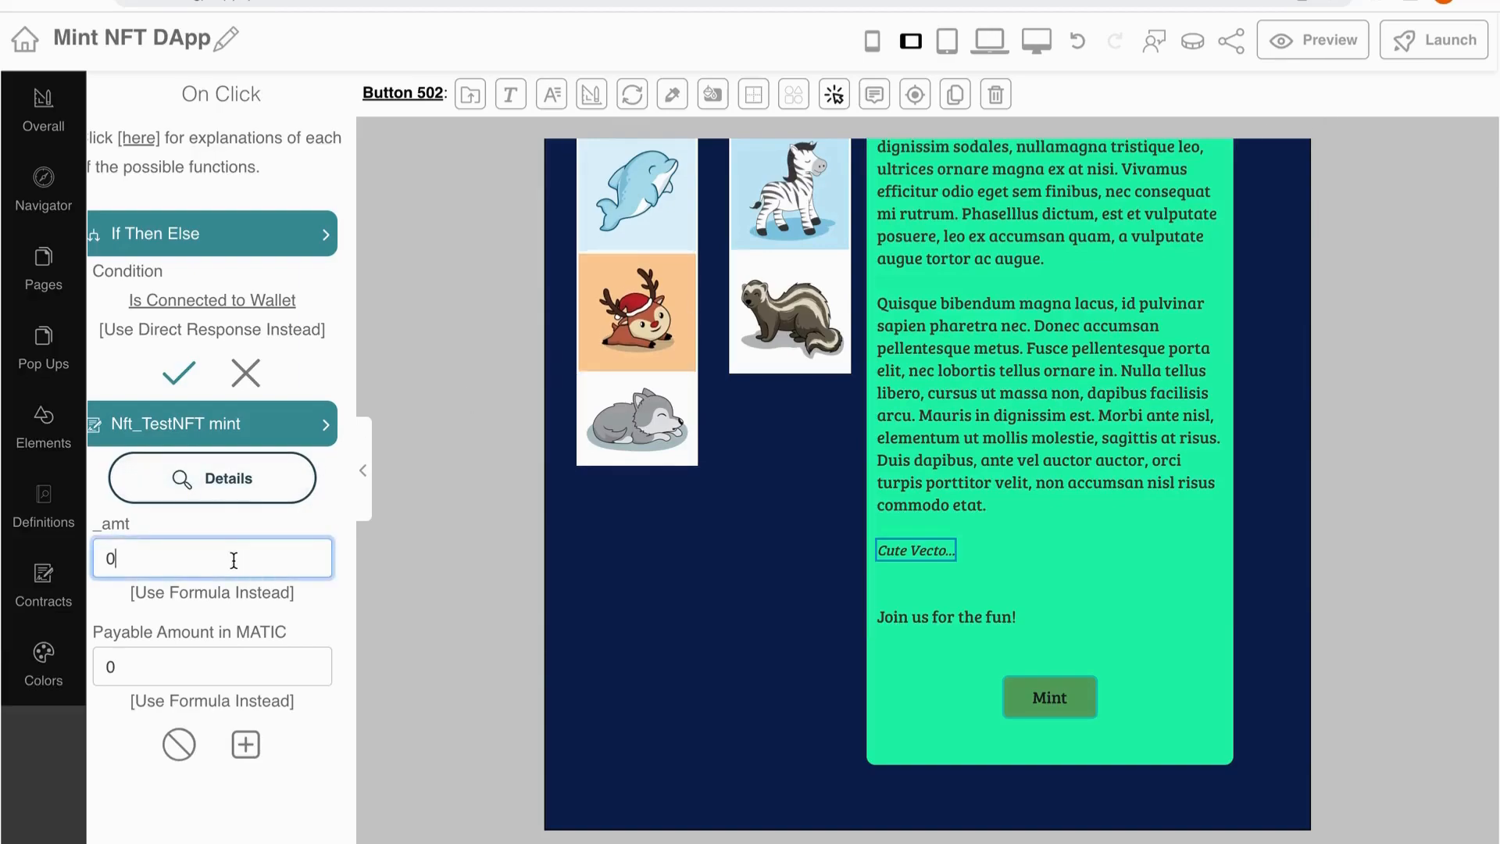
{"action": "key", "text": "BackSpace"}
{"action": "type", "text": "1"}
{"action": "left_click", "coordinate": [225, 661]}
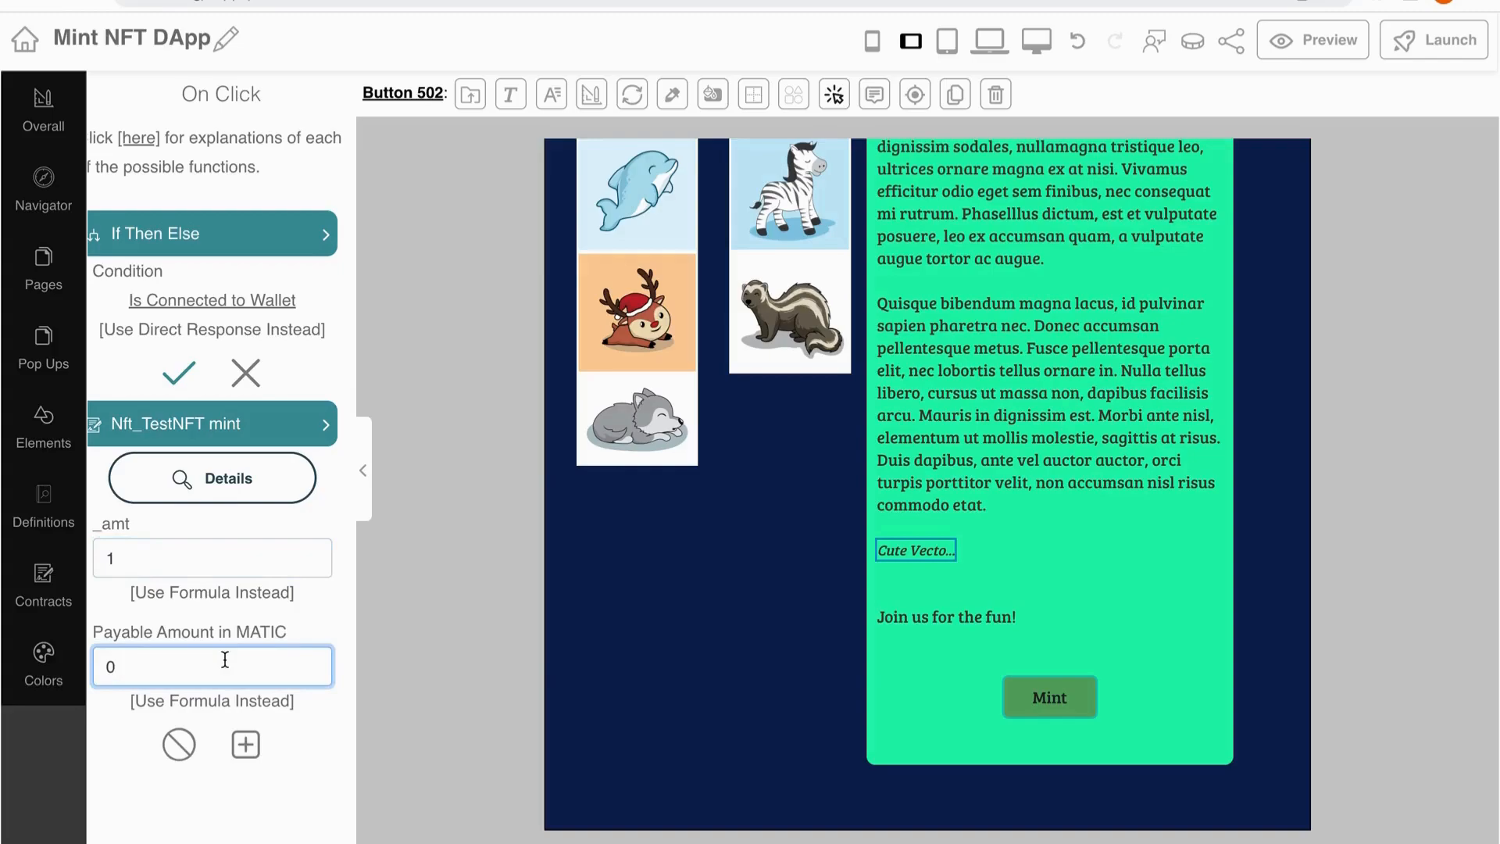
{"action": "type", "text": ".05"}
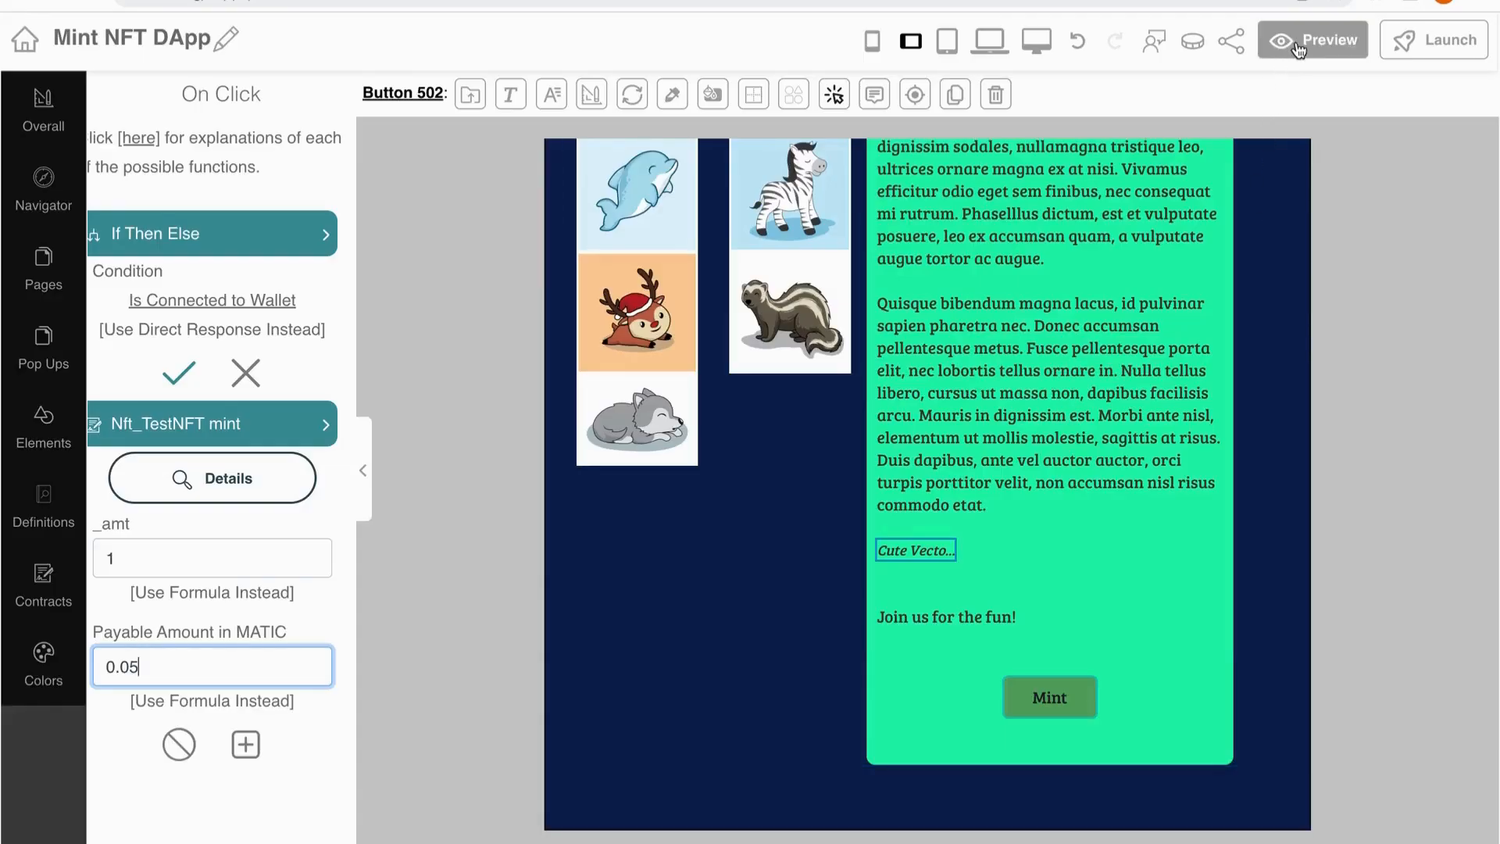
Preview the dApp at portrait phone size and test the Connect button, dismissing the wallet choices
{"action": "left_click", "coordinate": [1301, 40]}
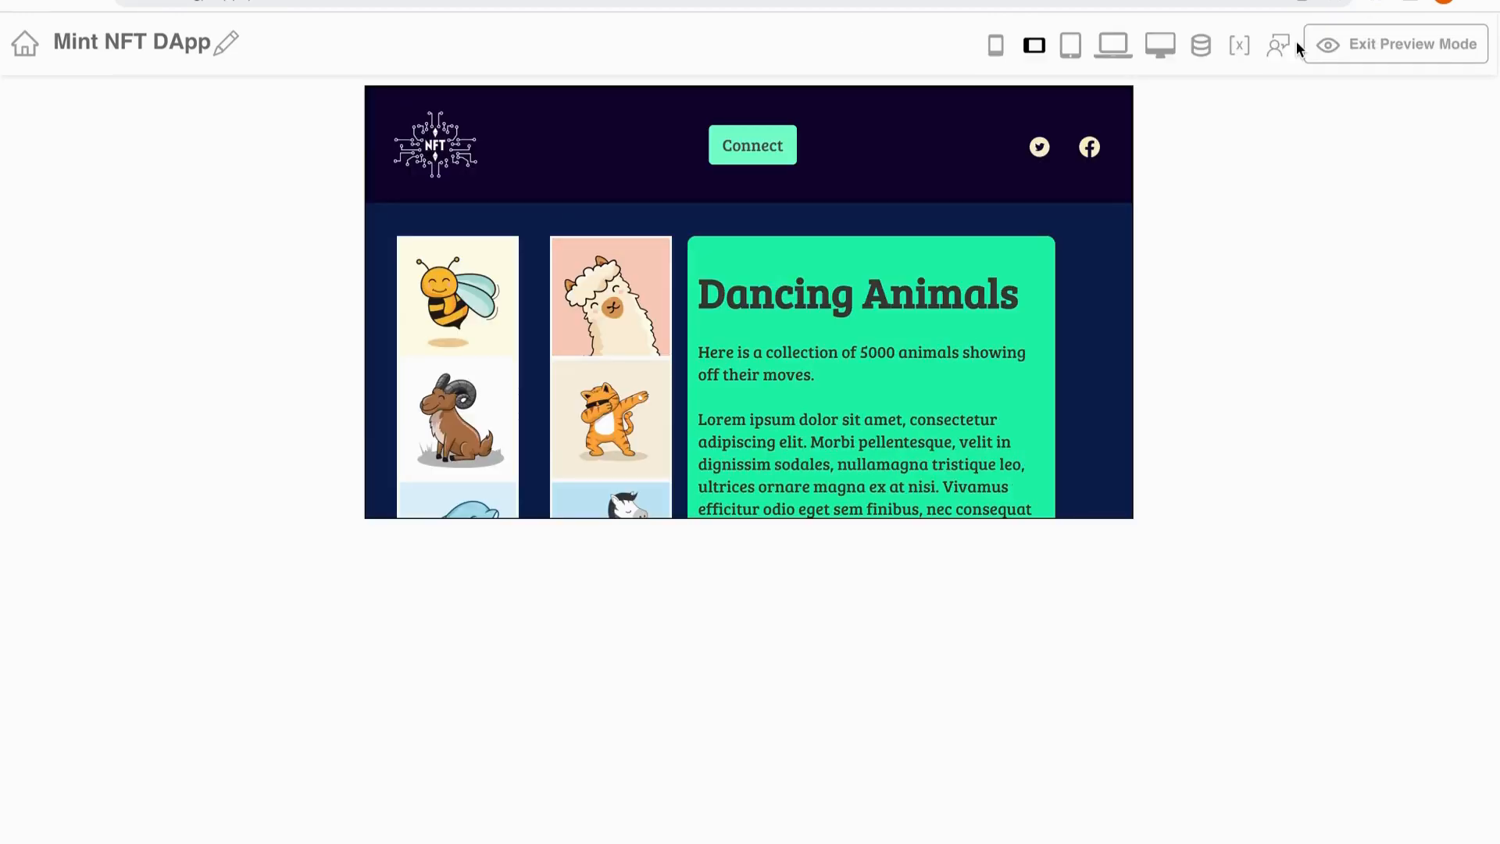
{"action": "left_click", "coordinate": [997, 48]}
{"action": "scroll", "coordinate": [833, 332], "scroll_direction": "down", "scroll_amount": 5}
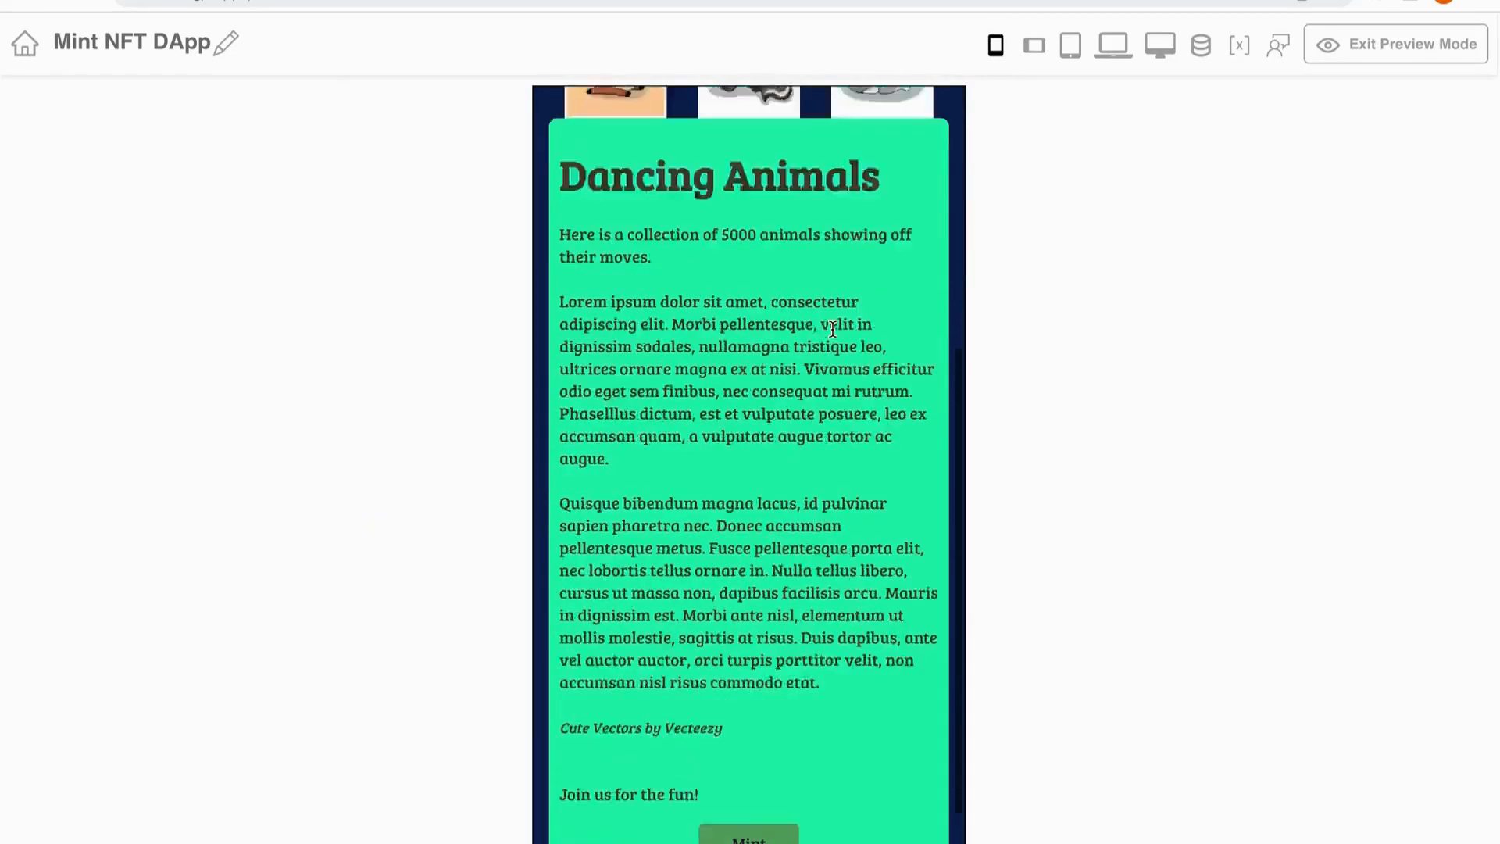
{"action": "scroll", "coordinate": [833, 332], "scroll_direction": "up", "scroll_amount": 6}
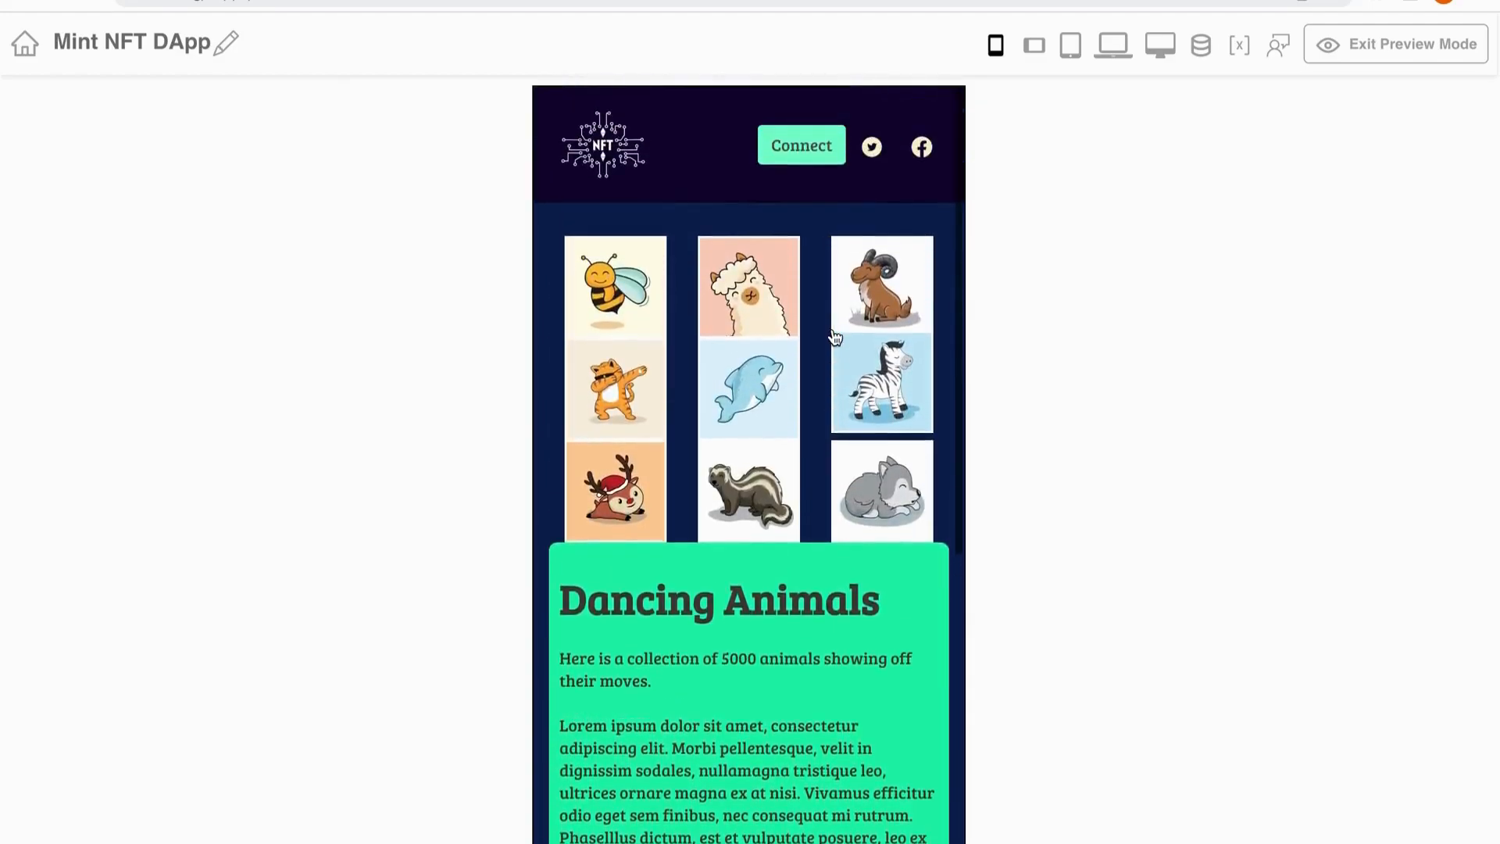
{"action": "left_click", "coordinate": [815, 153]}
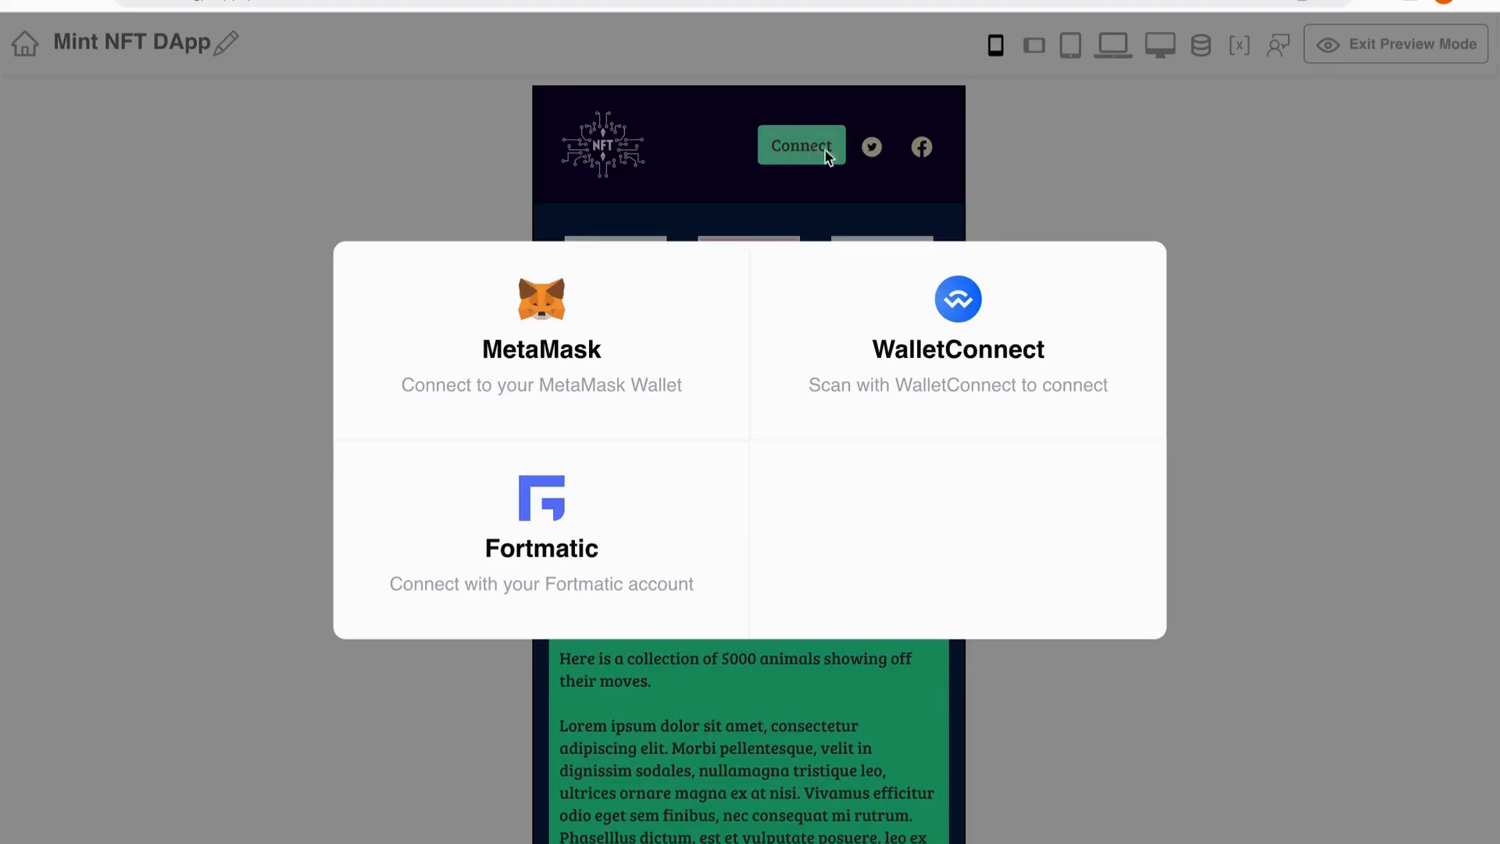
{"action": "left_click", "coordinate": [1071, 196]}
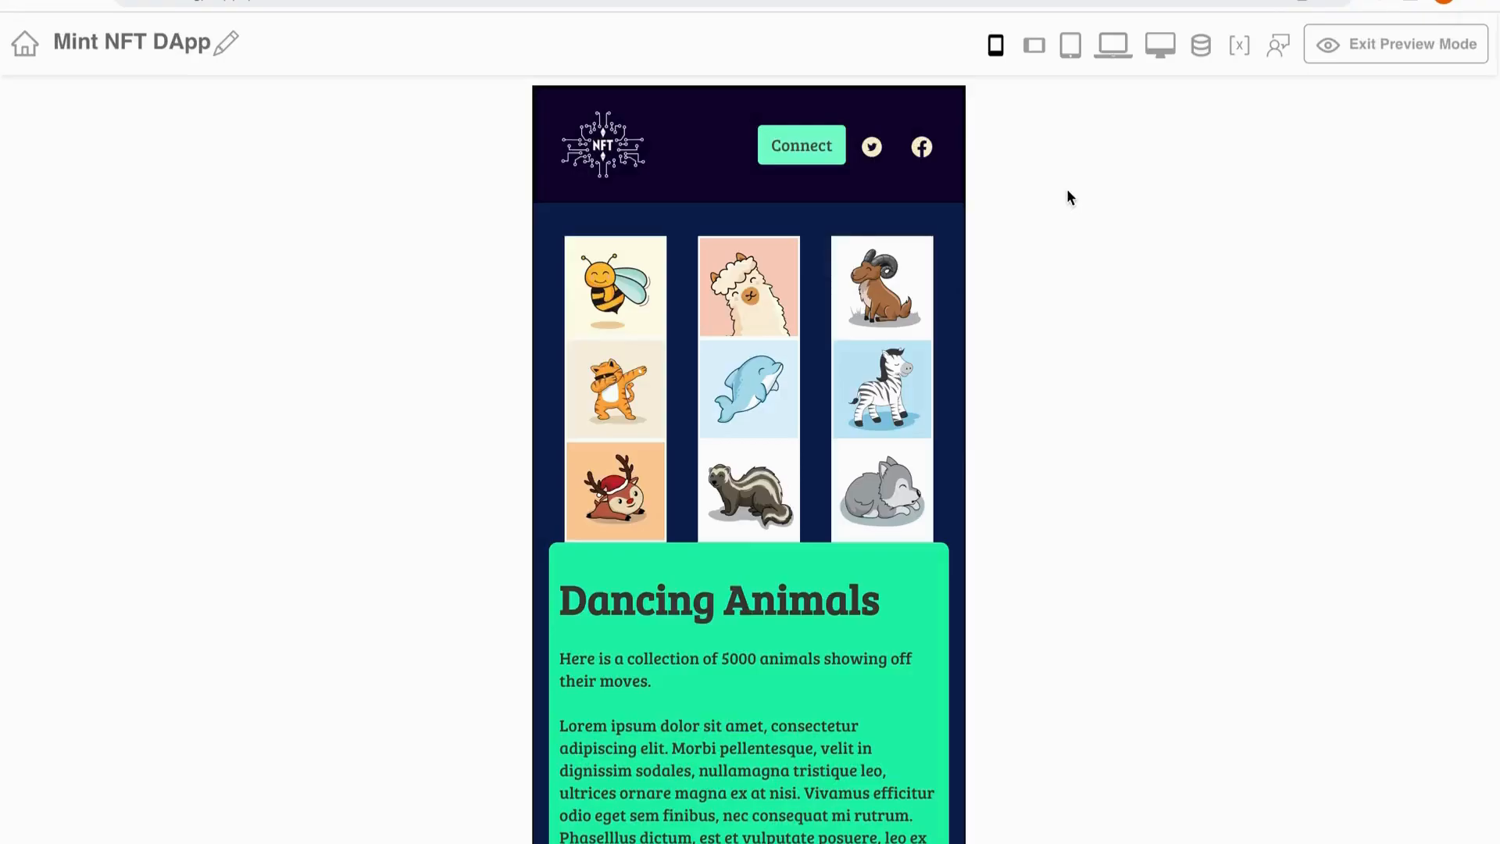
Check the previewed layout at landscape phone, tablet and laptop sizes, and exit the preview
{"action": "left_click", "coordinate": [1034, 48]}
{"action": "left_click", "coordinate": [1070, 47]}
{"action": "scroll", "coordinate": [1048, 326], "scroll_direction": "down", "scroll_amount": 5}
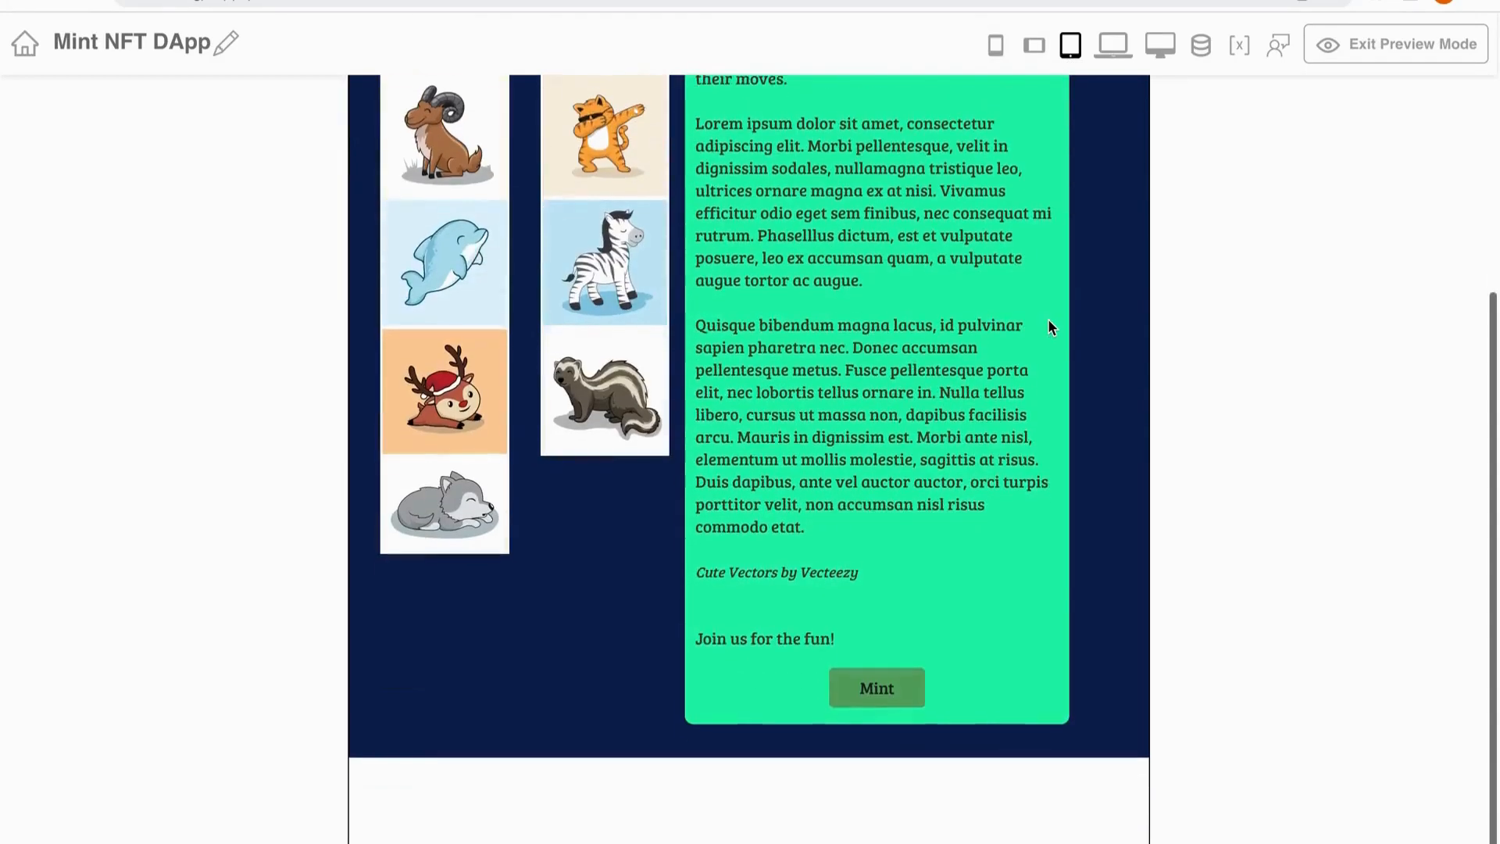
{"action": "scroll", "coordinate": [1051, 324], "scroll_direction": "up", "scroll_amount": 10}
{"action": "left_click", "coordinate": [1113, 45]}
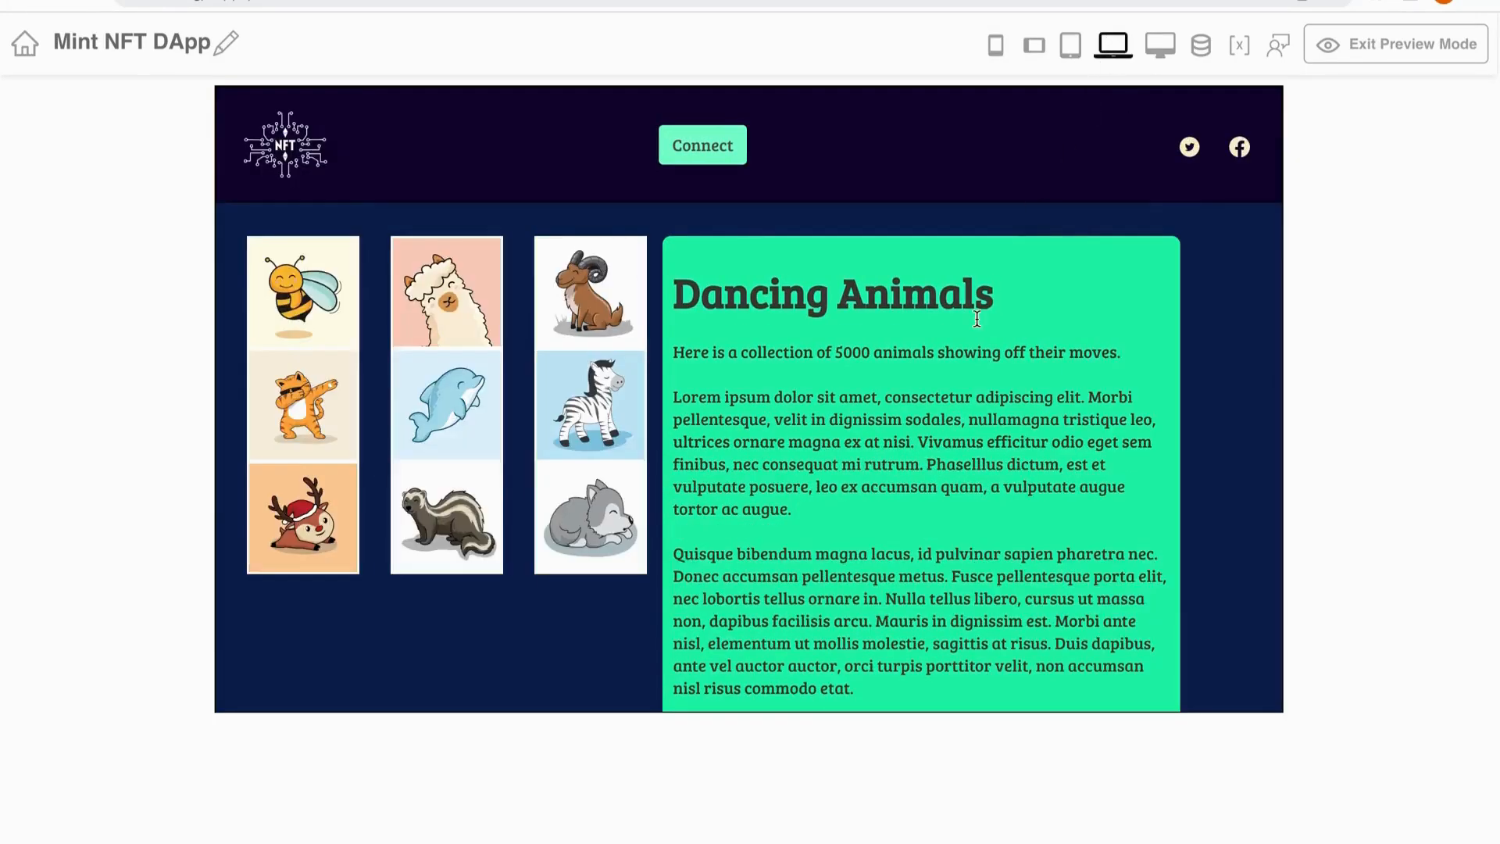
{"action": "scroll", "coordinate": [977, 319], "scroll_direction": "down", "scroll_amount": 5}
{"action": "scroll", "coordinate": [977, 319], "scroll_direction": "up", "scroll_amount": 5}
{"action": "left_click", "coordinate": [1418, 50]}
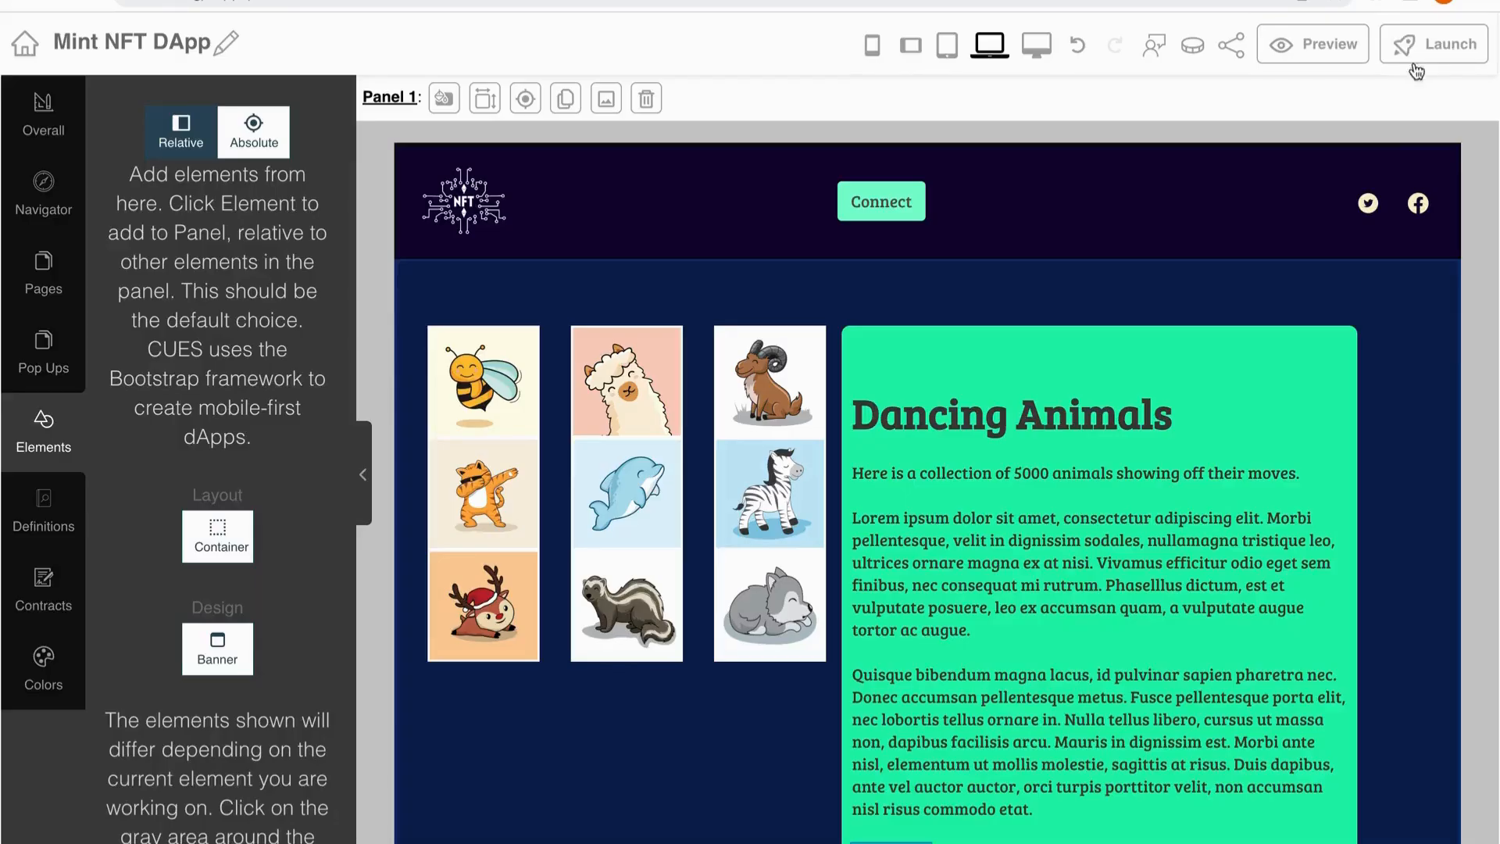
Launch the dApp on Cues.sg for 180 days at 25 credits
{"action": "left_click", "coordinate": [1419, 50]}
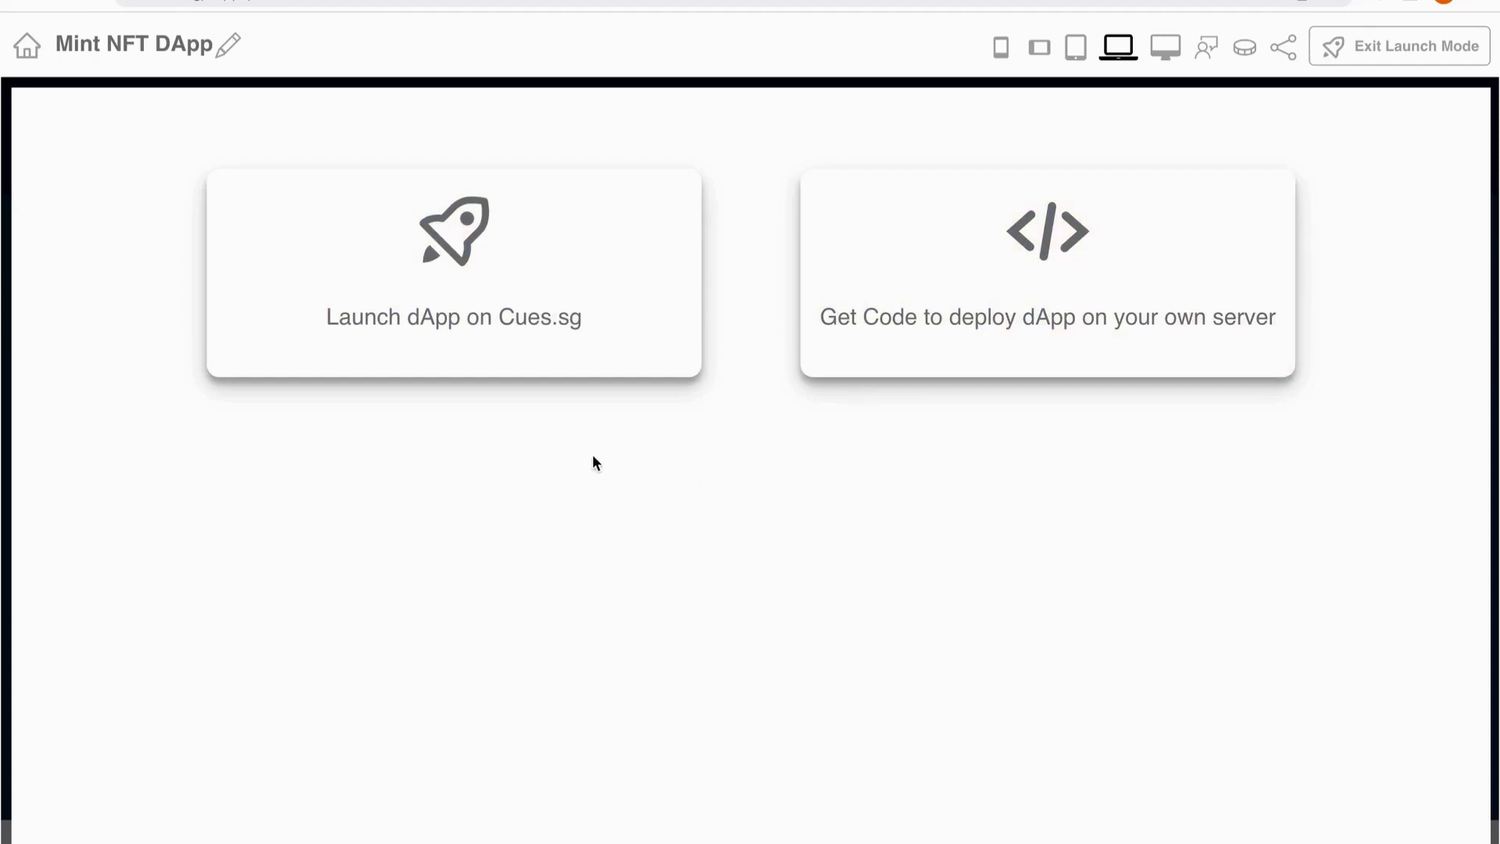
{"action": "left_click", "coordinate": [512, 345]}
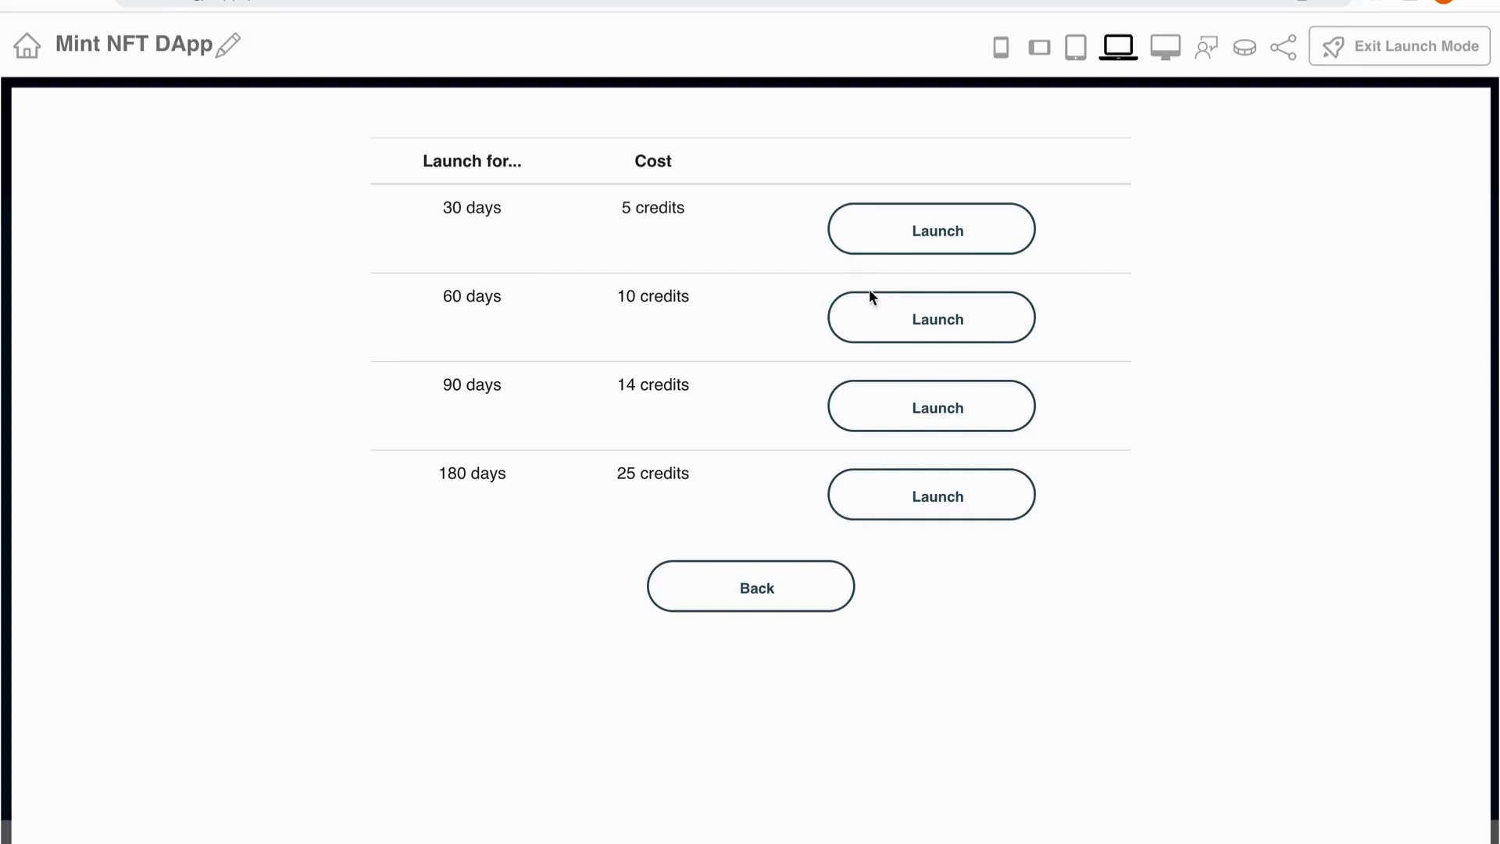
{"action": "left_click", "coordinate": [935, 500]}
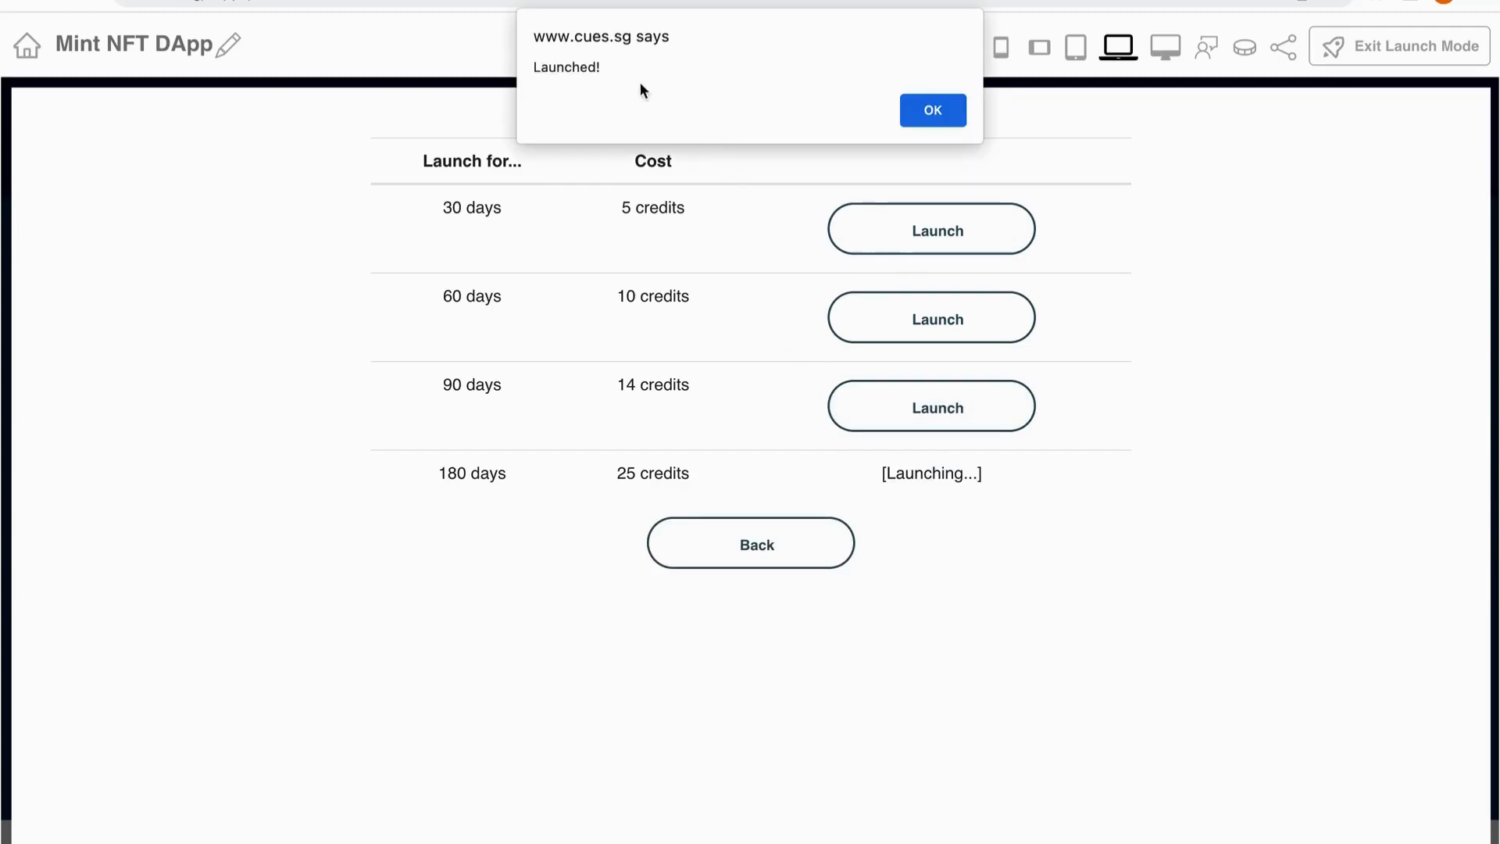
{"action": "left_click", "coordinate": [908, 117]}
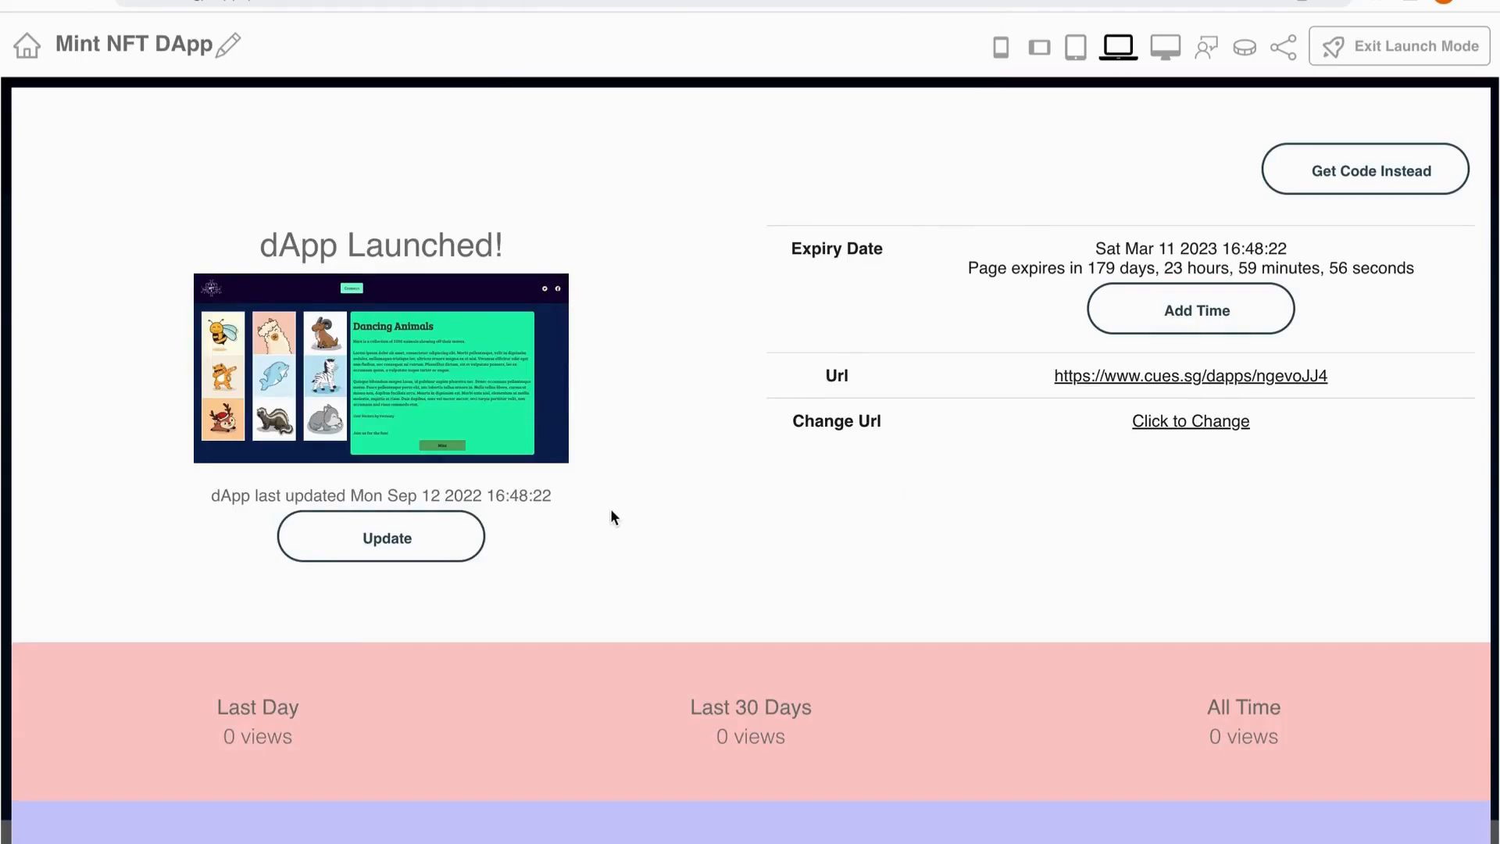
Change the launched dApp's URL ending to "cool" and open the dApp at its new address
{"action": "left_click", "coordinate": [1172, 422]}
{"action": "type", "text": "cool"}
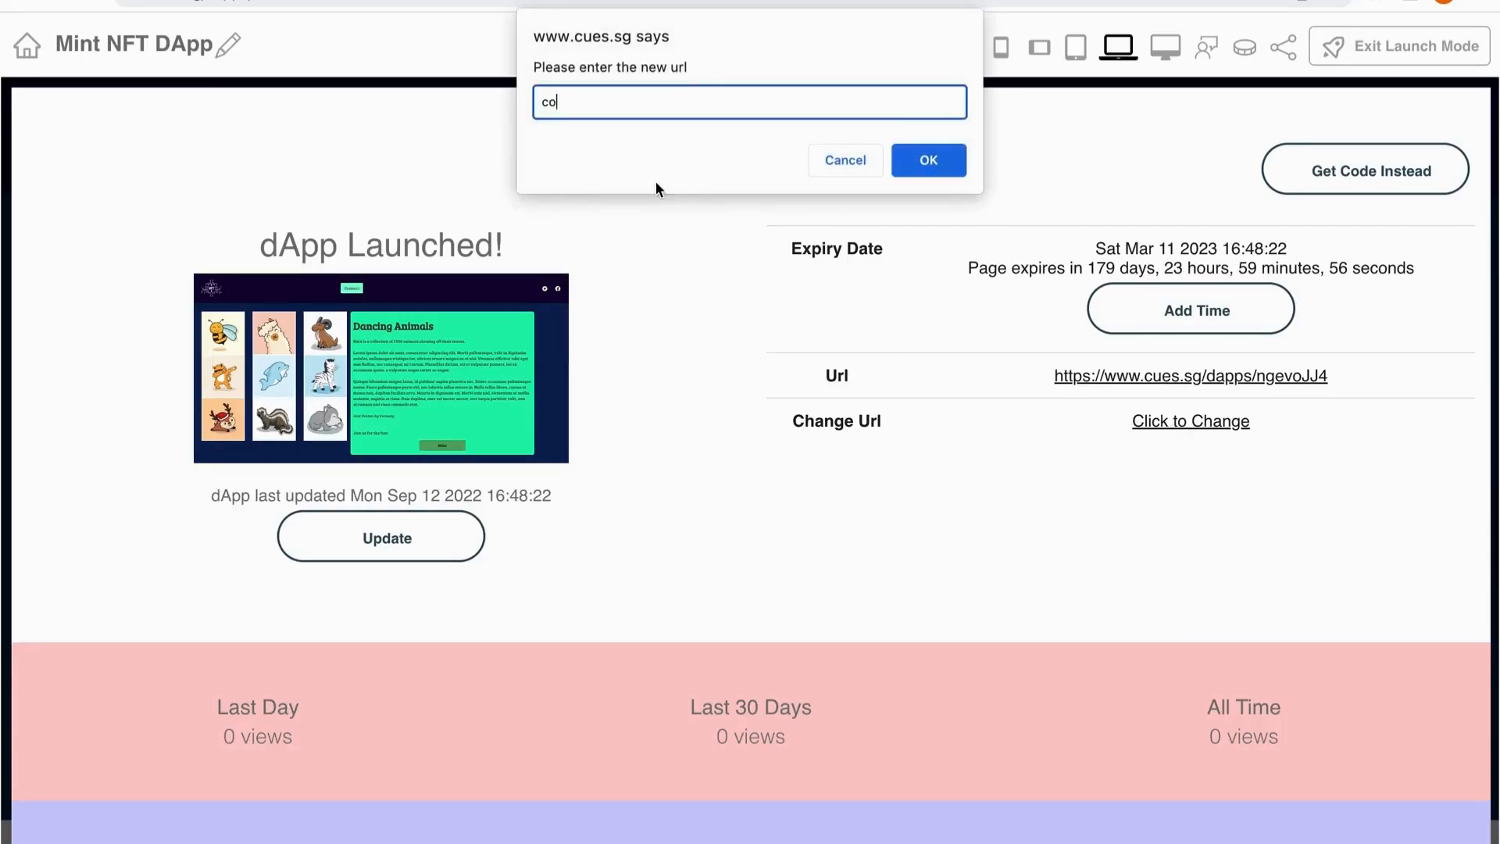
{"action": "left_click", "coordinate": [933, 163]}
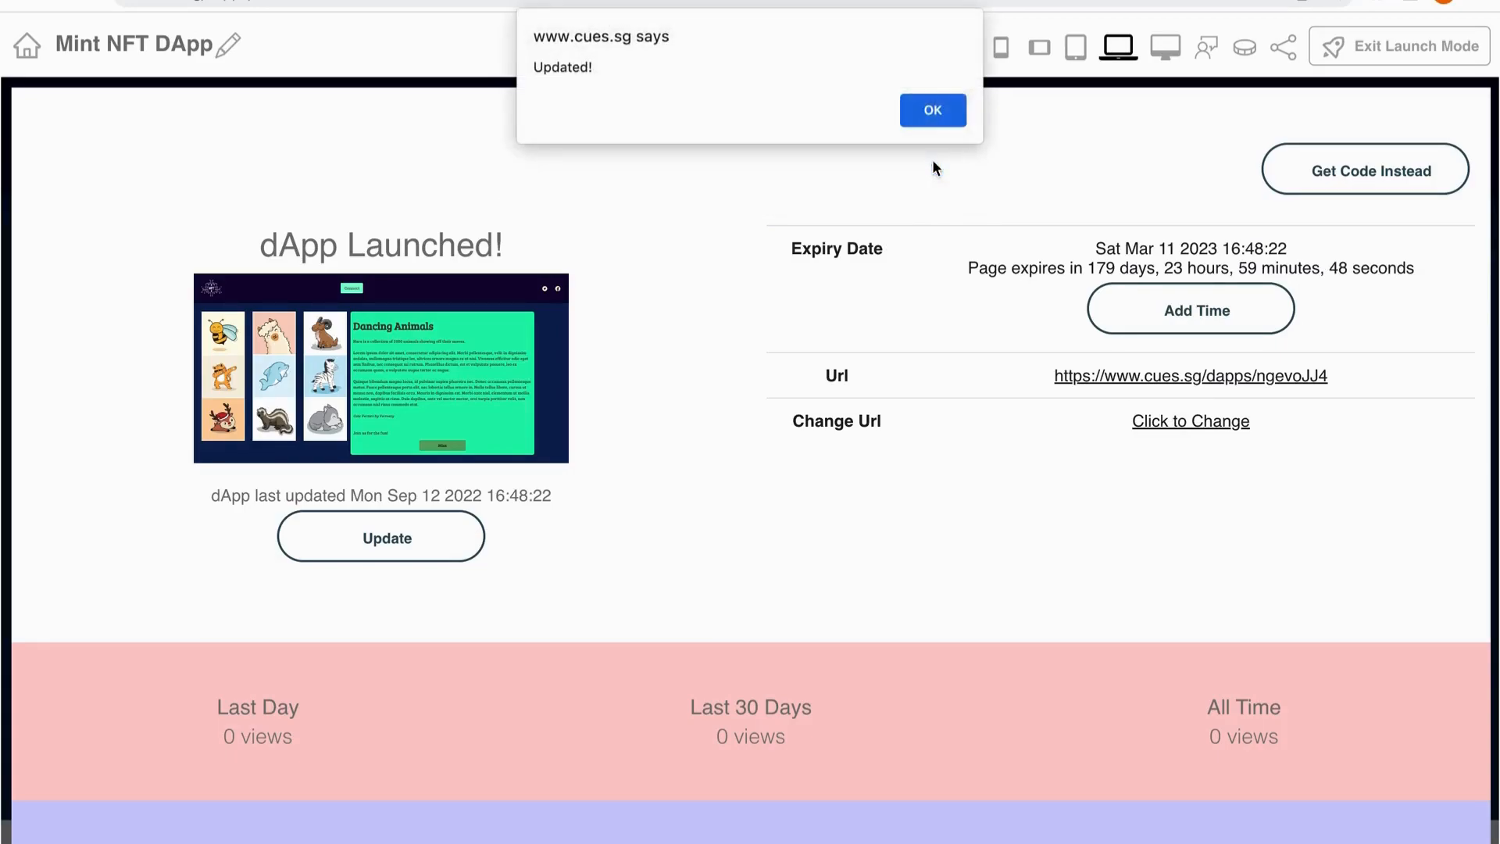
{"action": "left_click", "coordinate": [929, 109]}
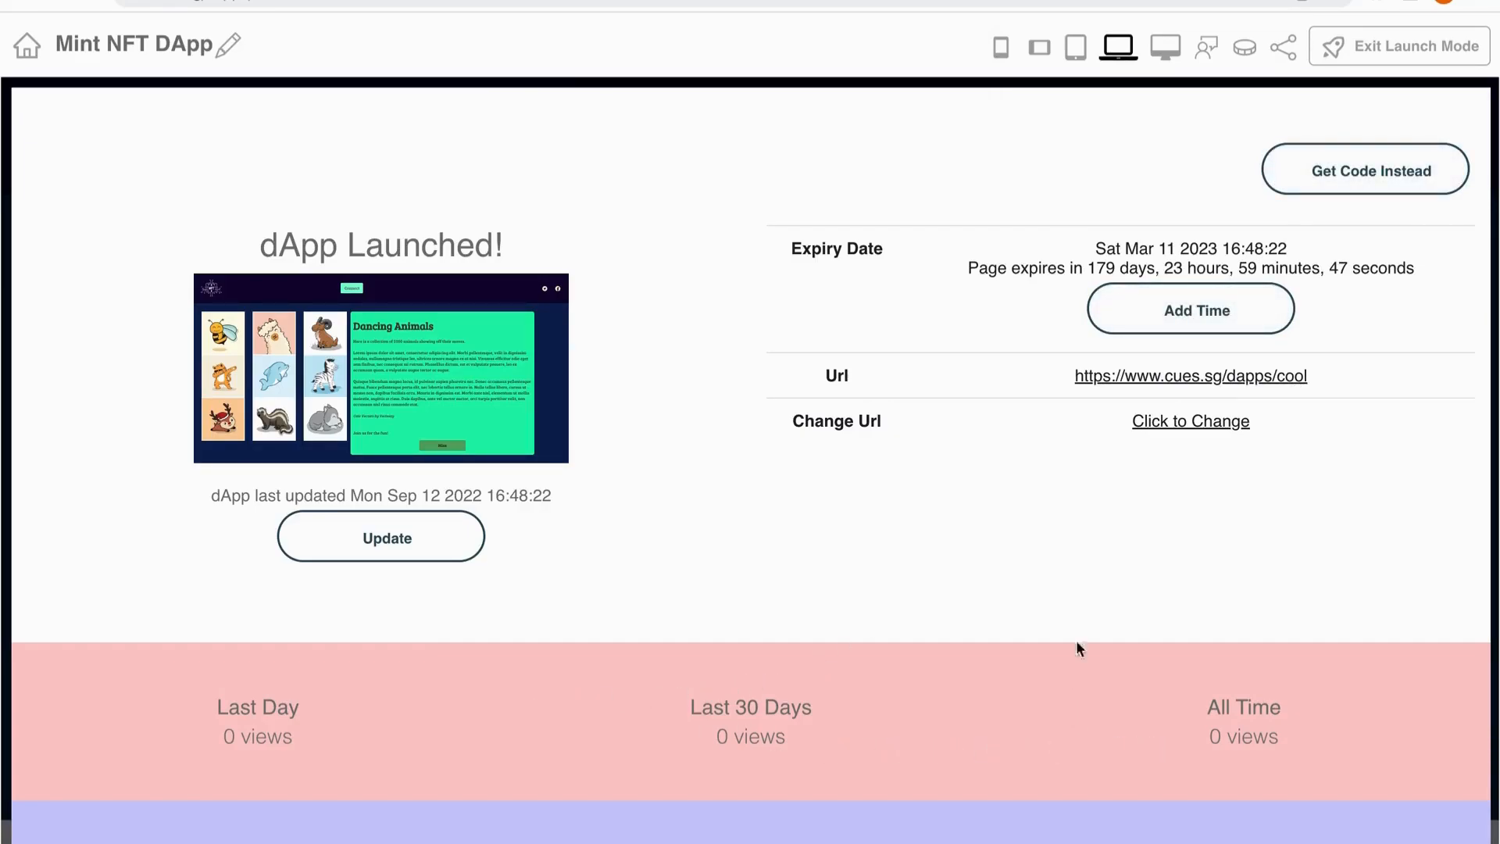
{"action": "left_click", "coordinate": [1118, 380]}
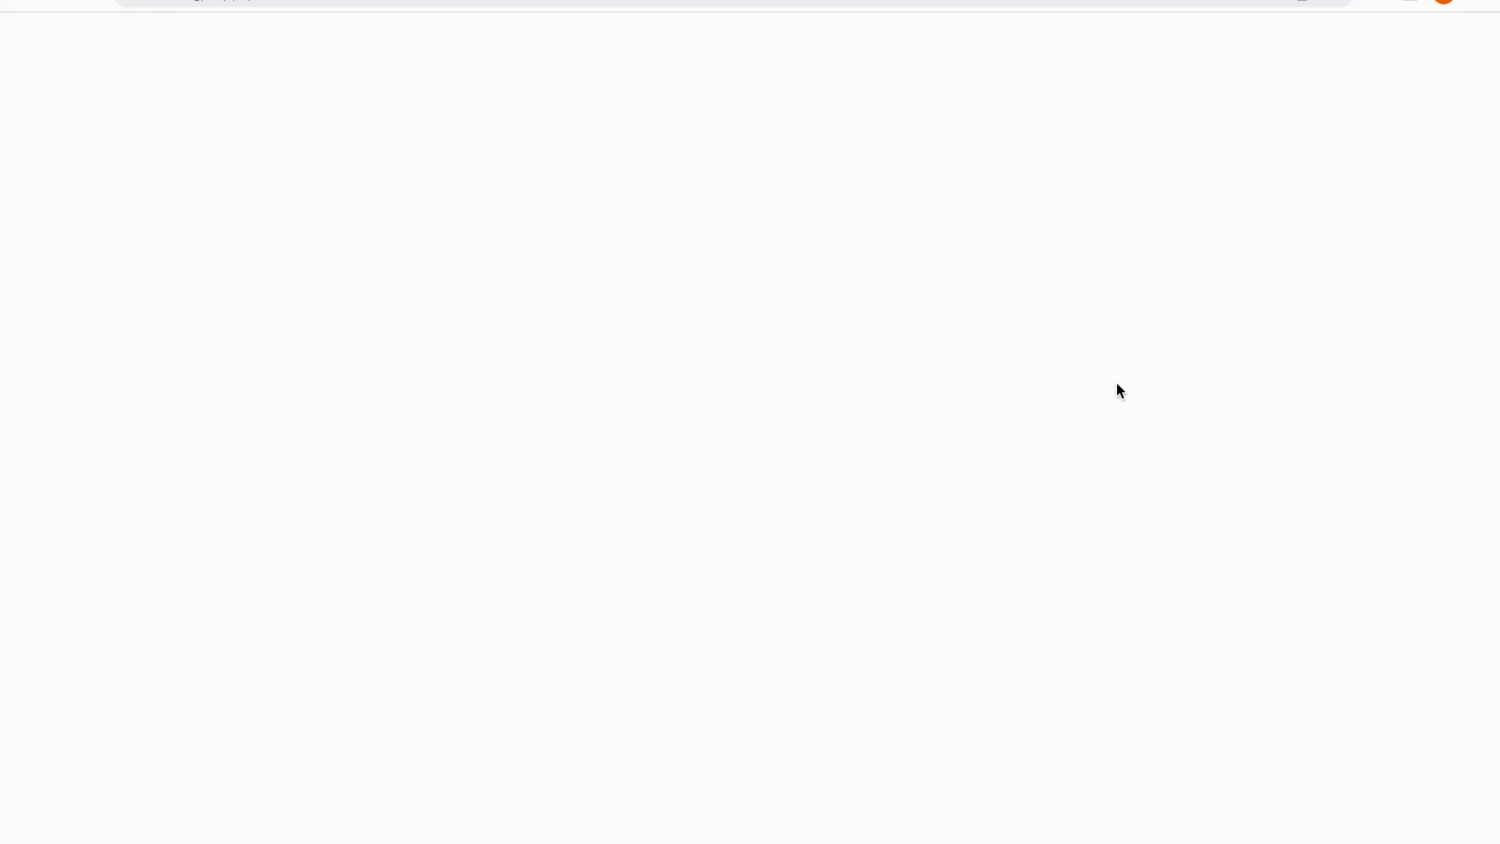